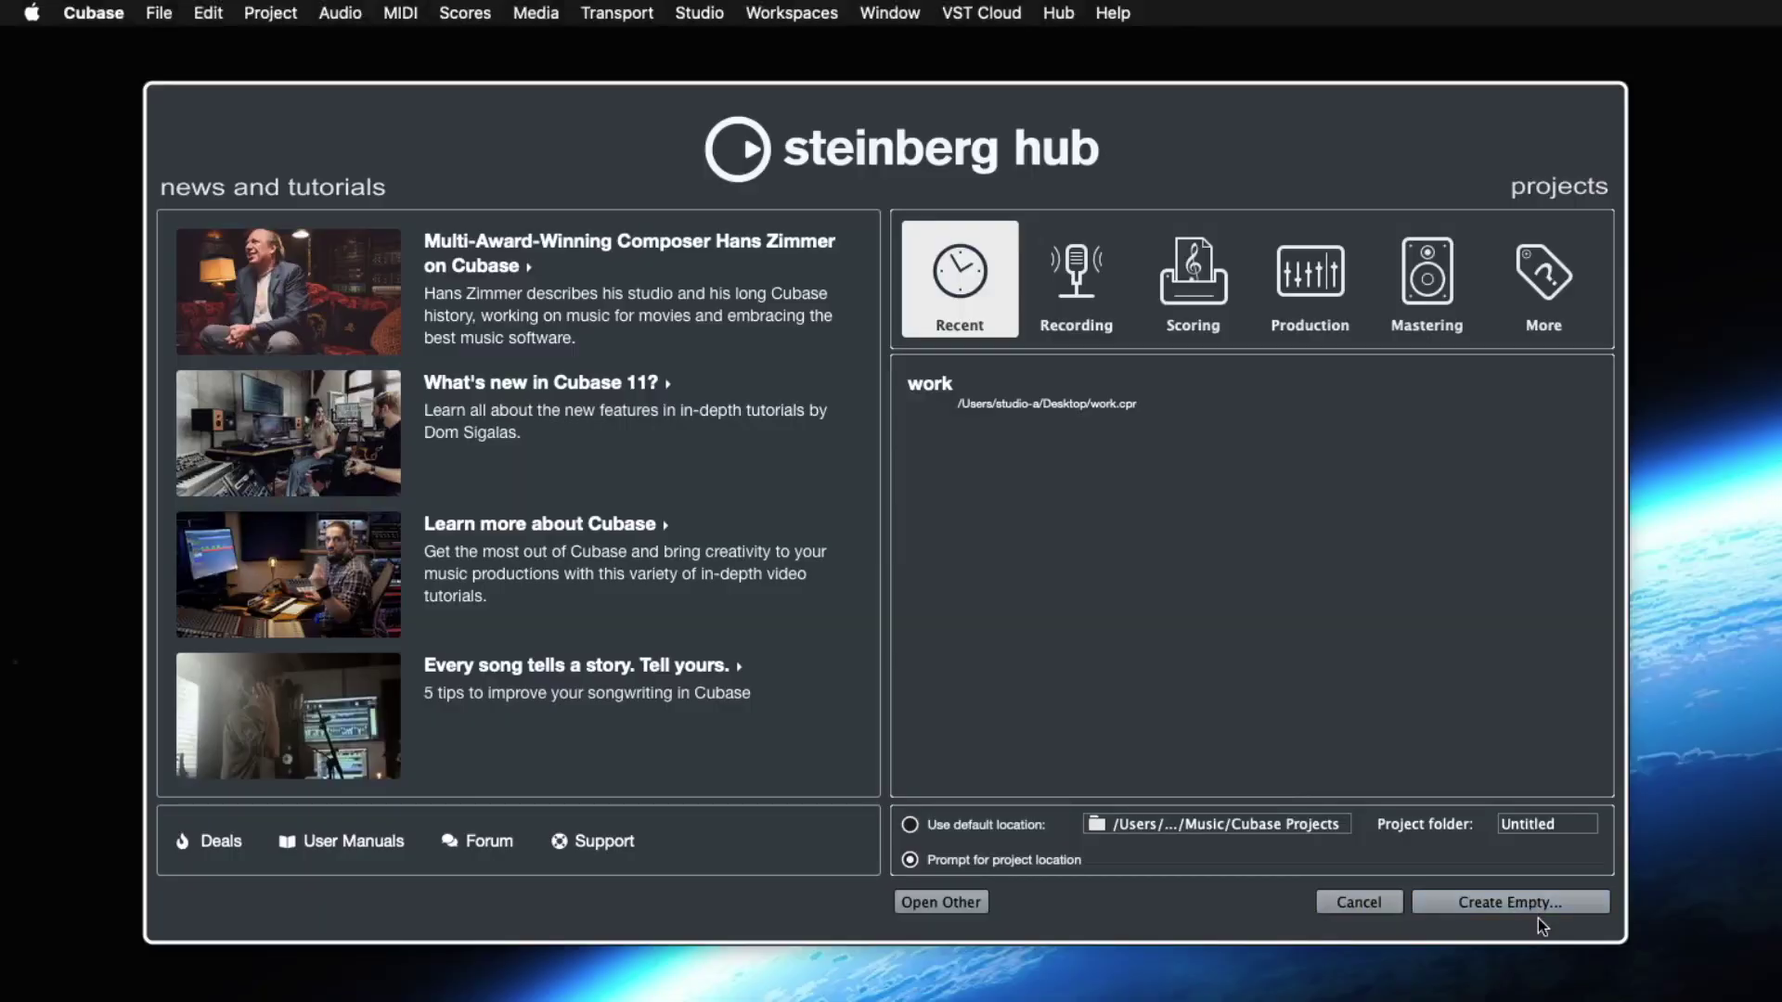
- Create an empty project and use the Cubase folder as its location
{"action": "left_click", "coordinate": [1544, 905]}
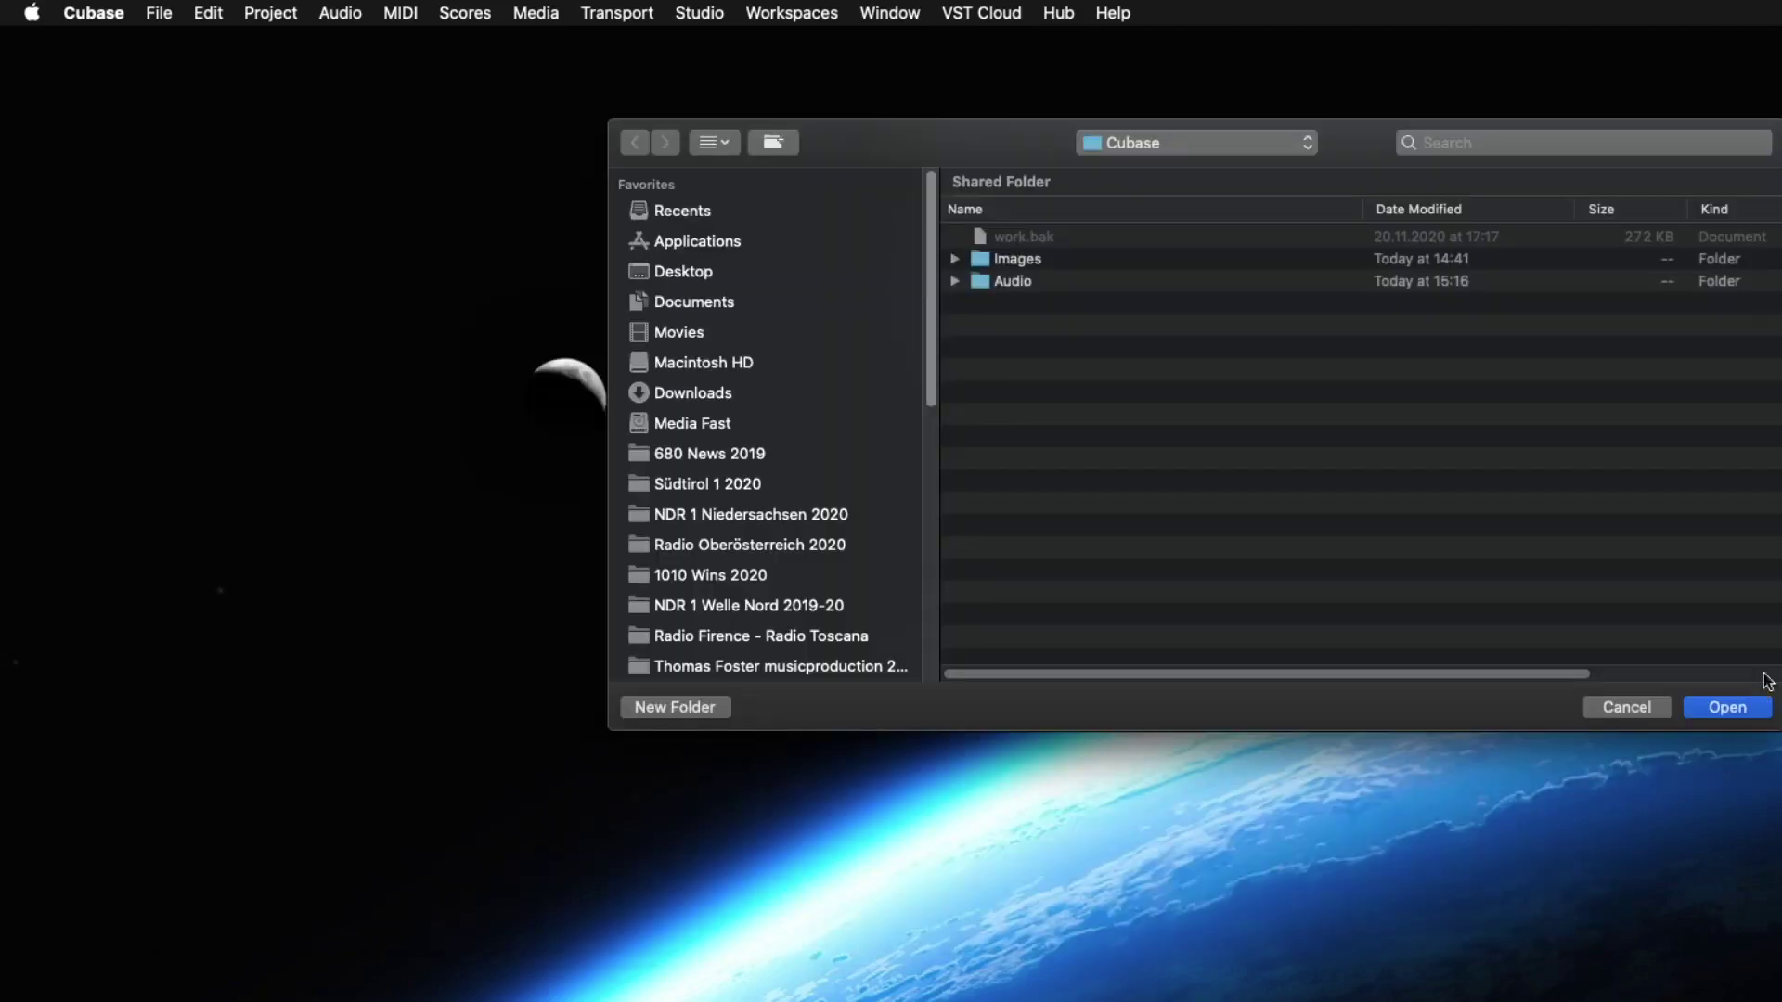
{"action": "left_click_drag", "start_coordinate": [1356, 152], "coordinate": [1166, 125]}
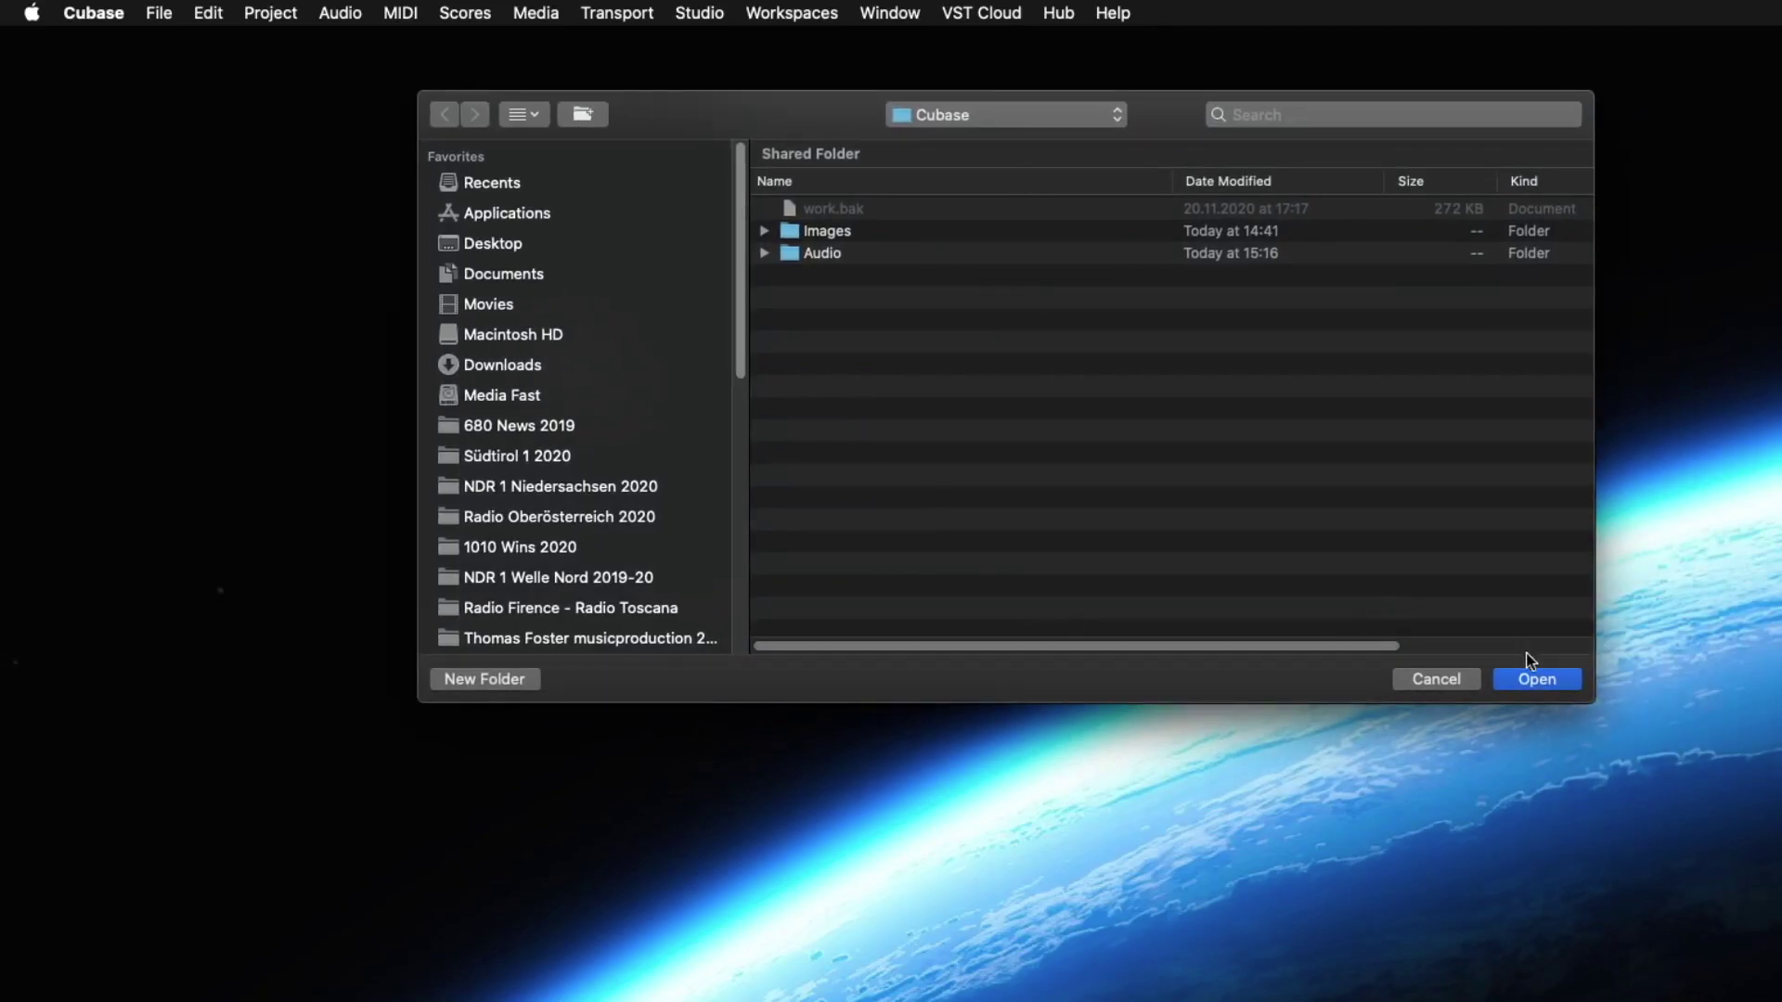
{"action": "left_click", "coordinate": [1544, 680]}
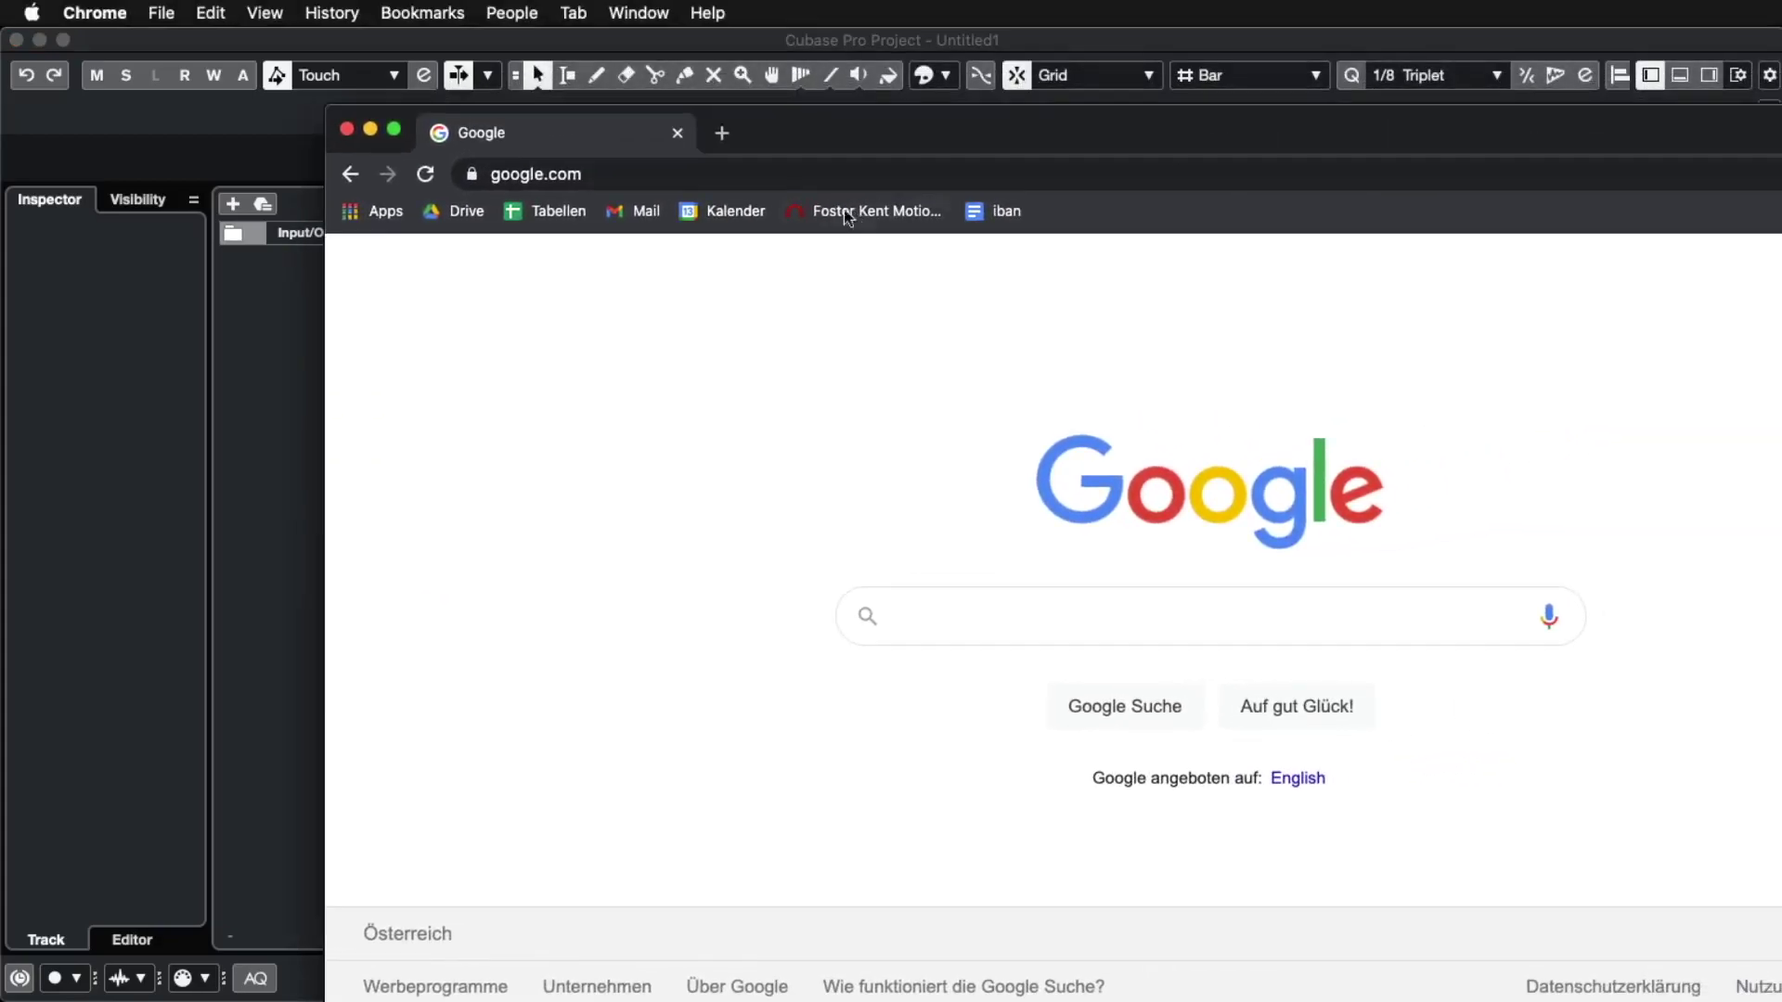
- Switch to Chrome and open the mugent.com website
{"action": "left_click", "coordinate": [796, 176]}
{"action": "type", "text": "mugent"}
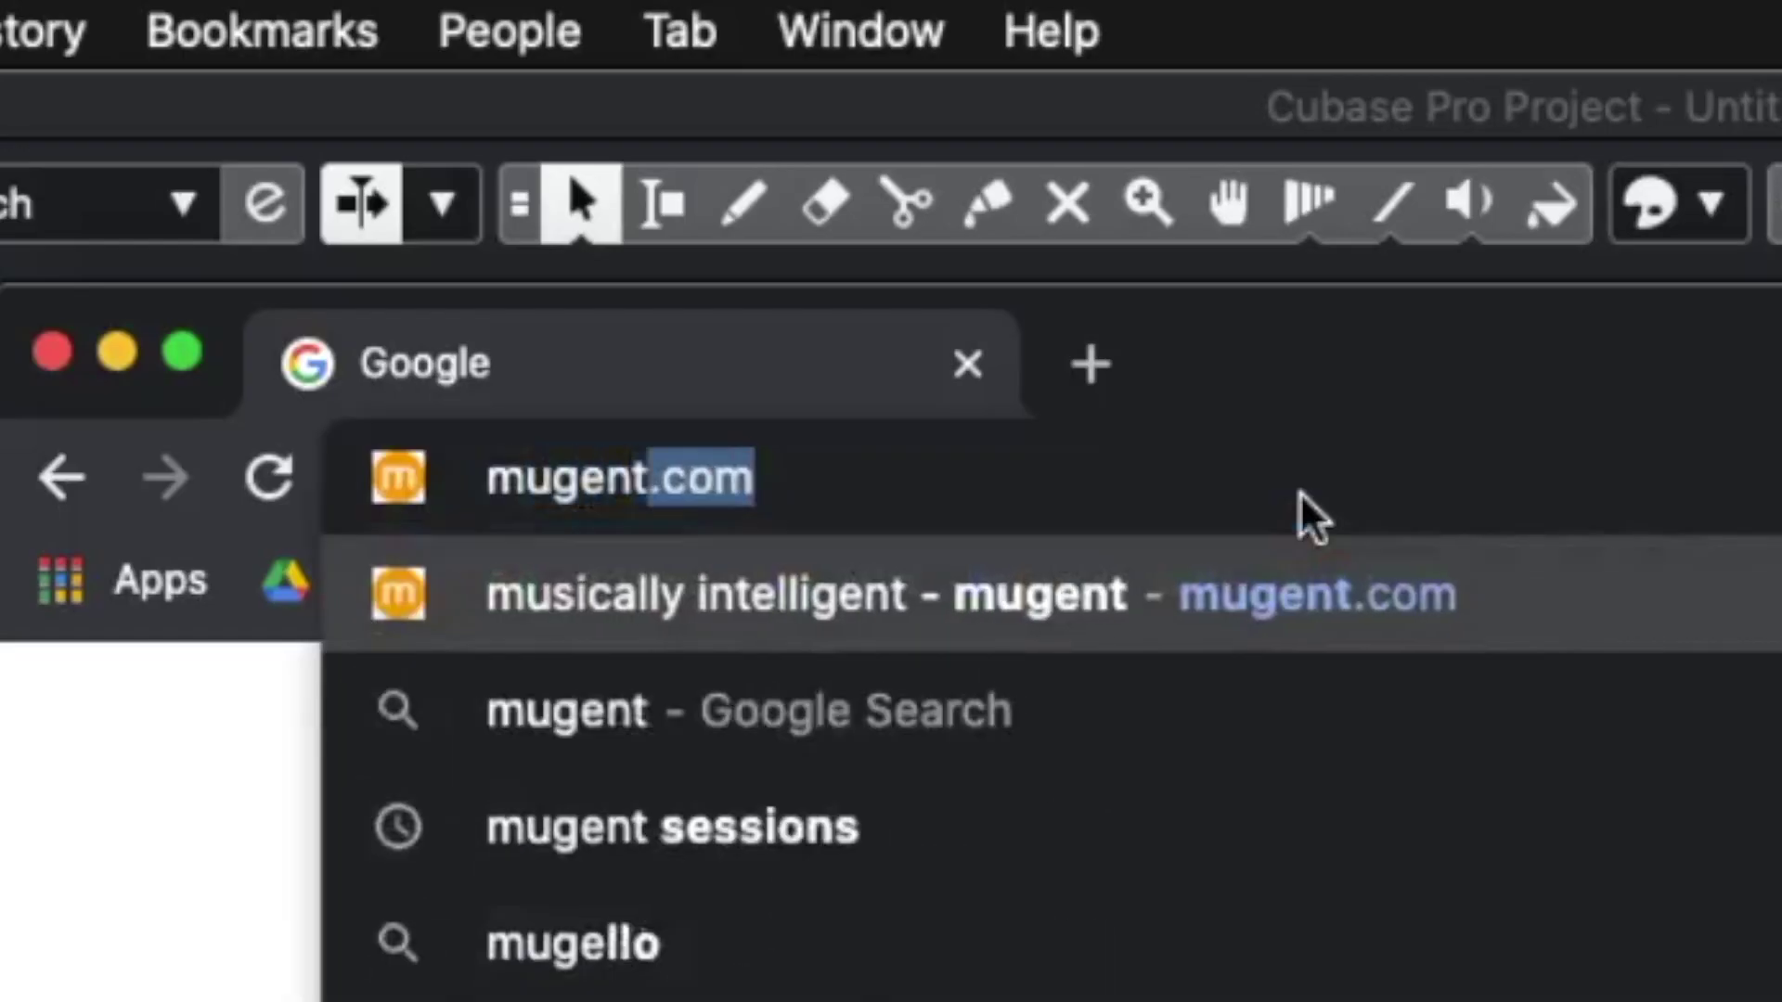
{"action": "key", "text": "Return"}
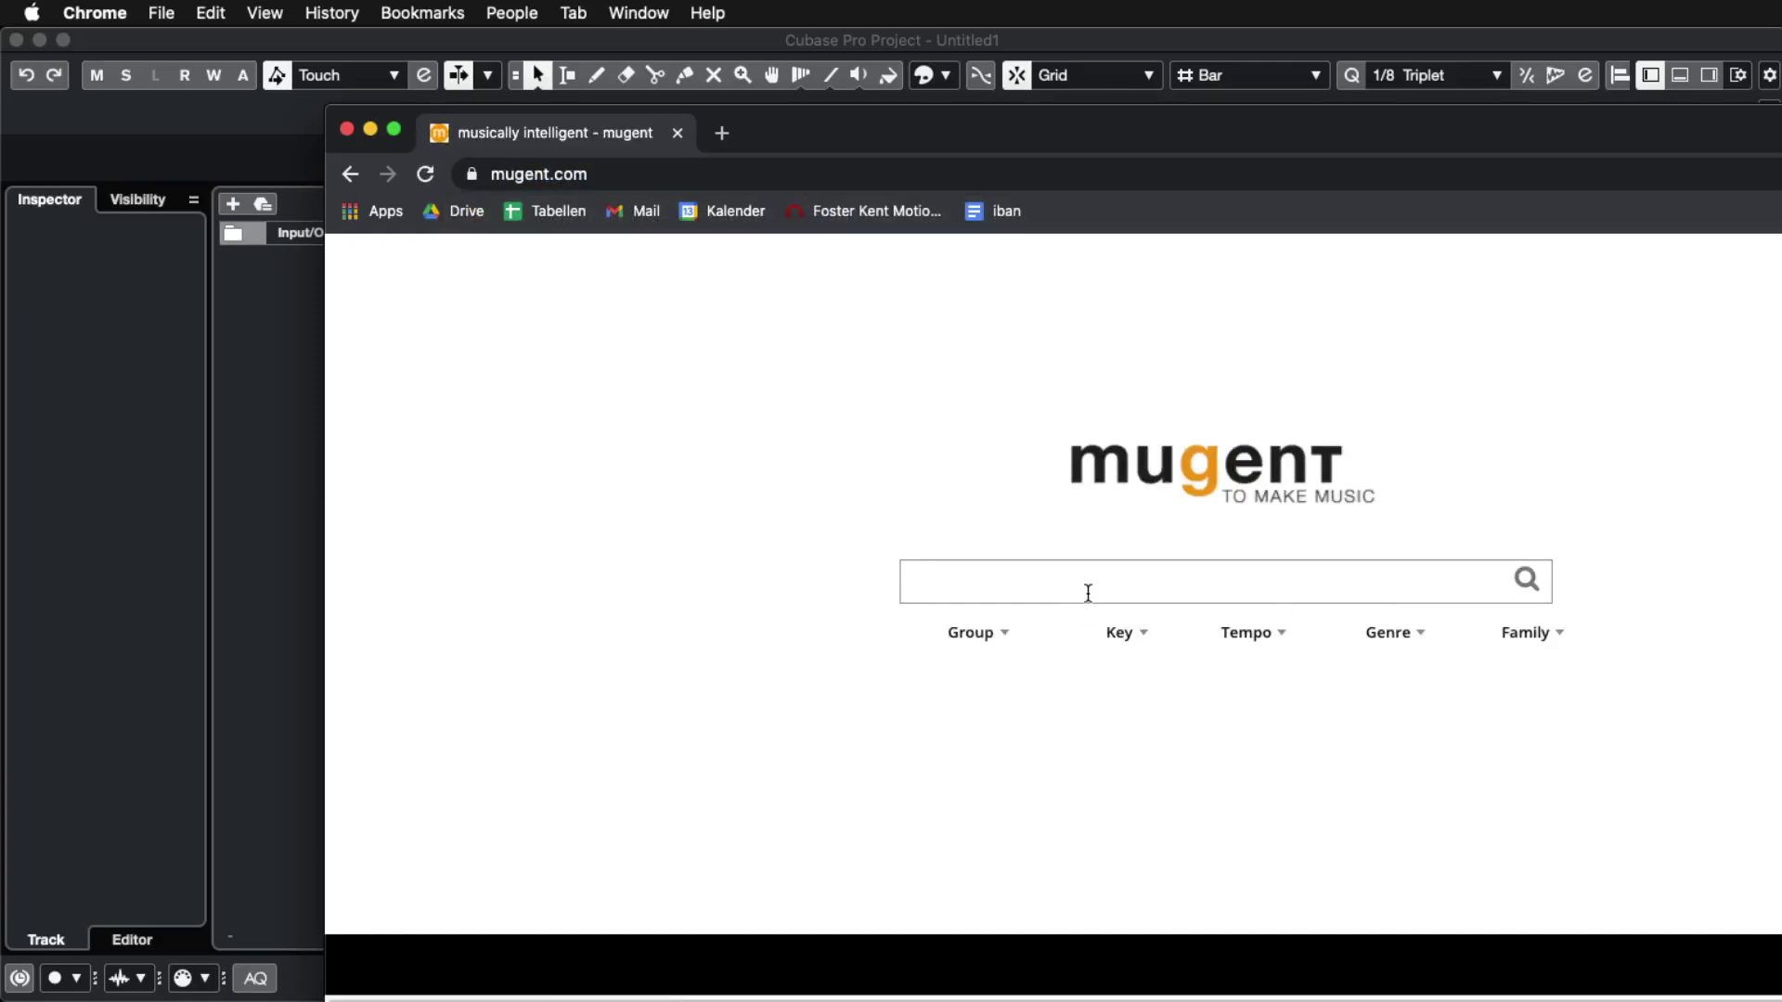
- Search the site for "happy weekend" and download the free Happy Weekend Beat loop
{"action": "type", "text": "happy"}
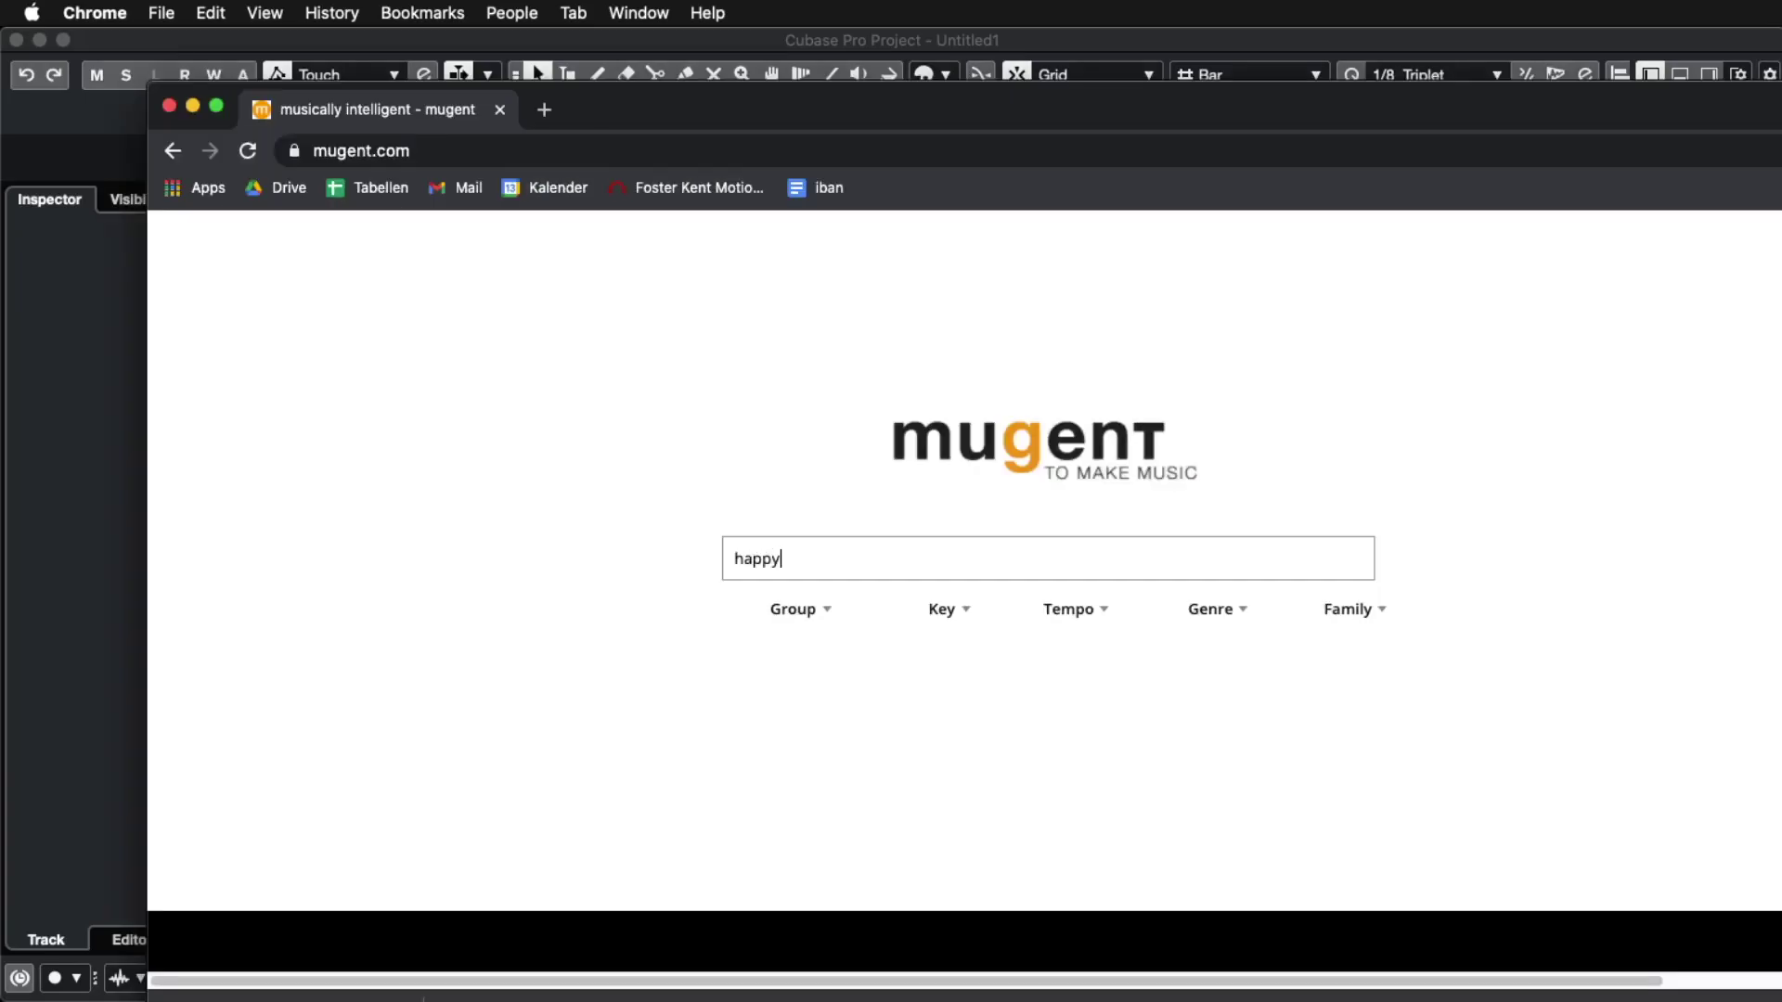
{"action": "type", "text": " weekend"}
{"action": "key", "text": "Return"}
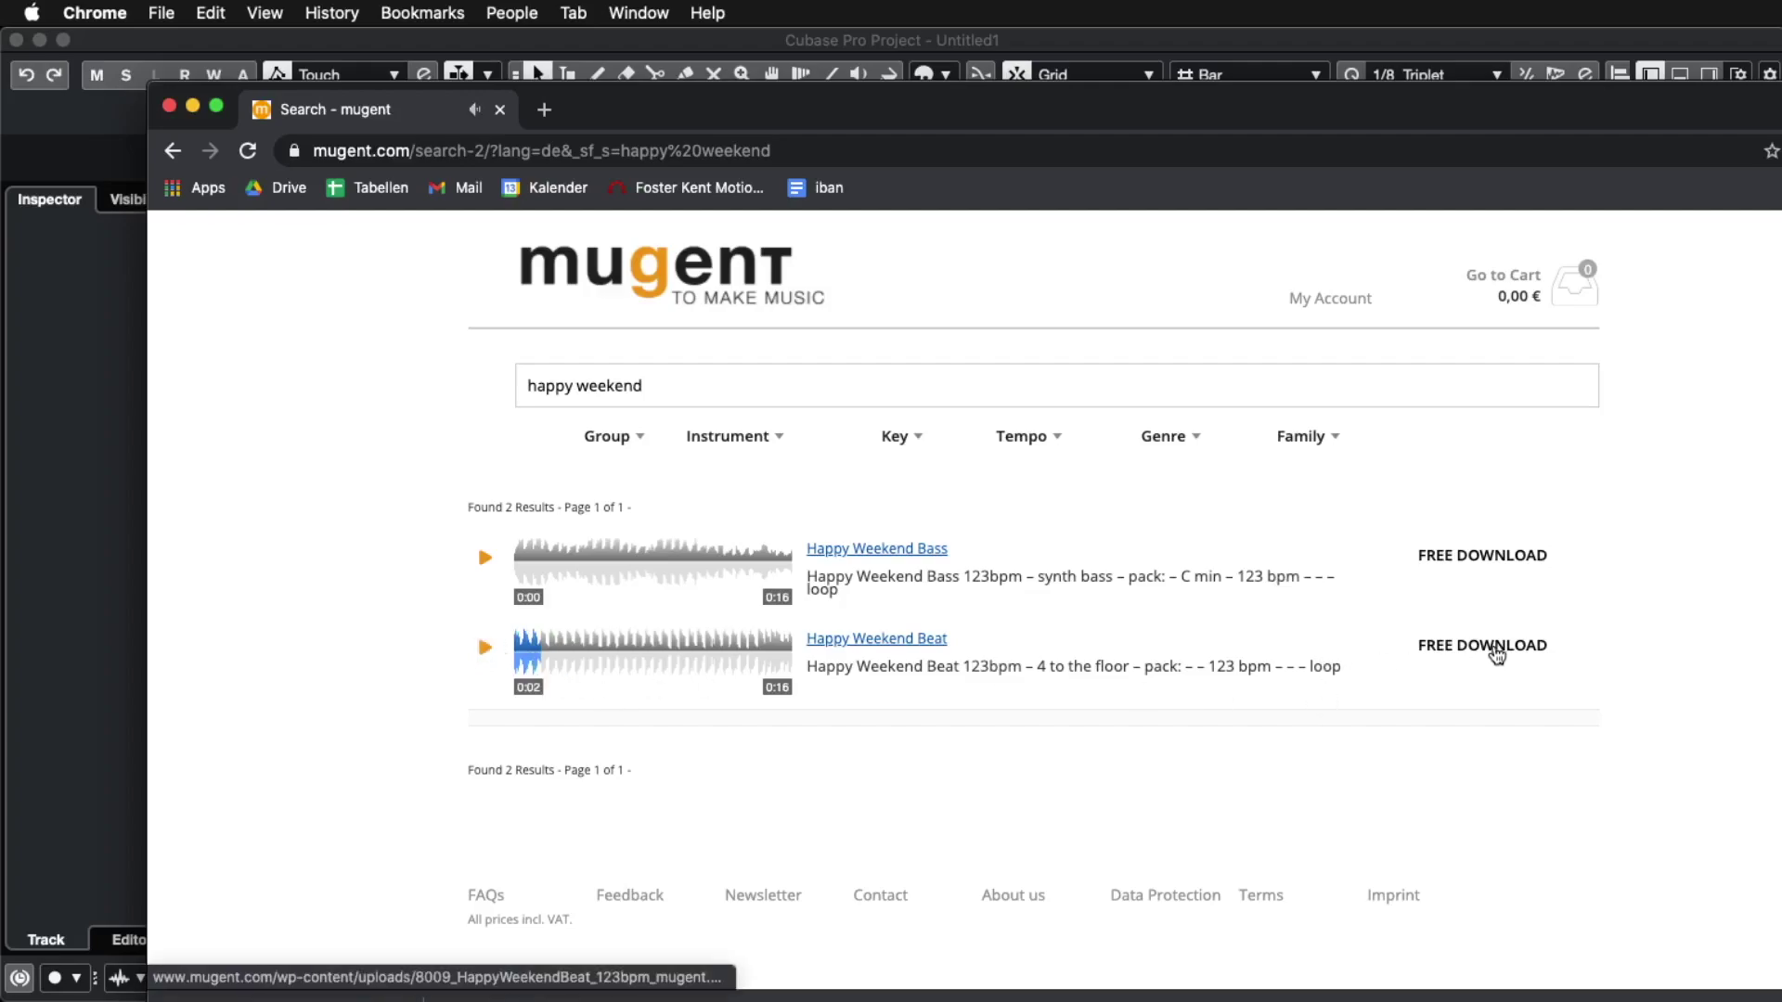
{"action": "left_click", "coordinate": [1475, 650]}
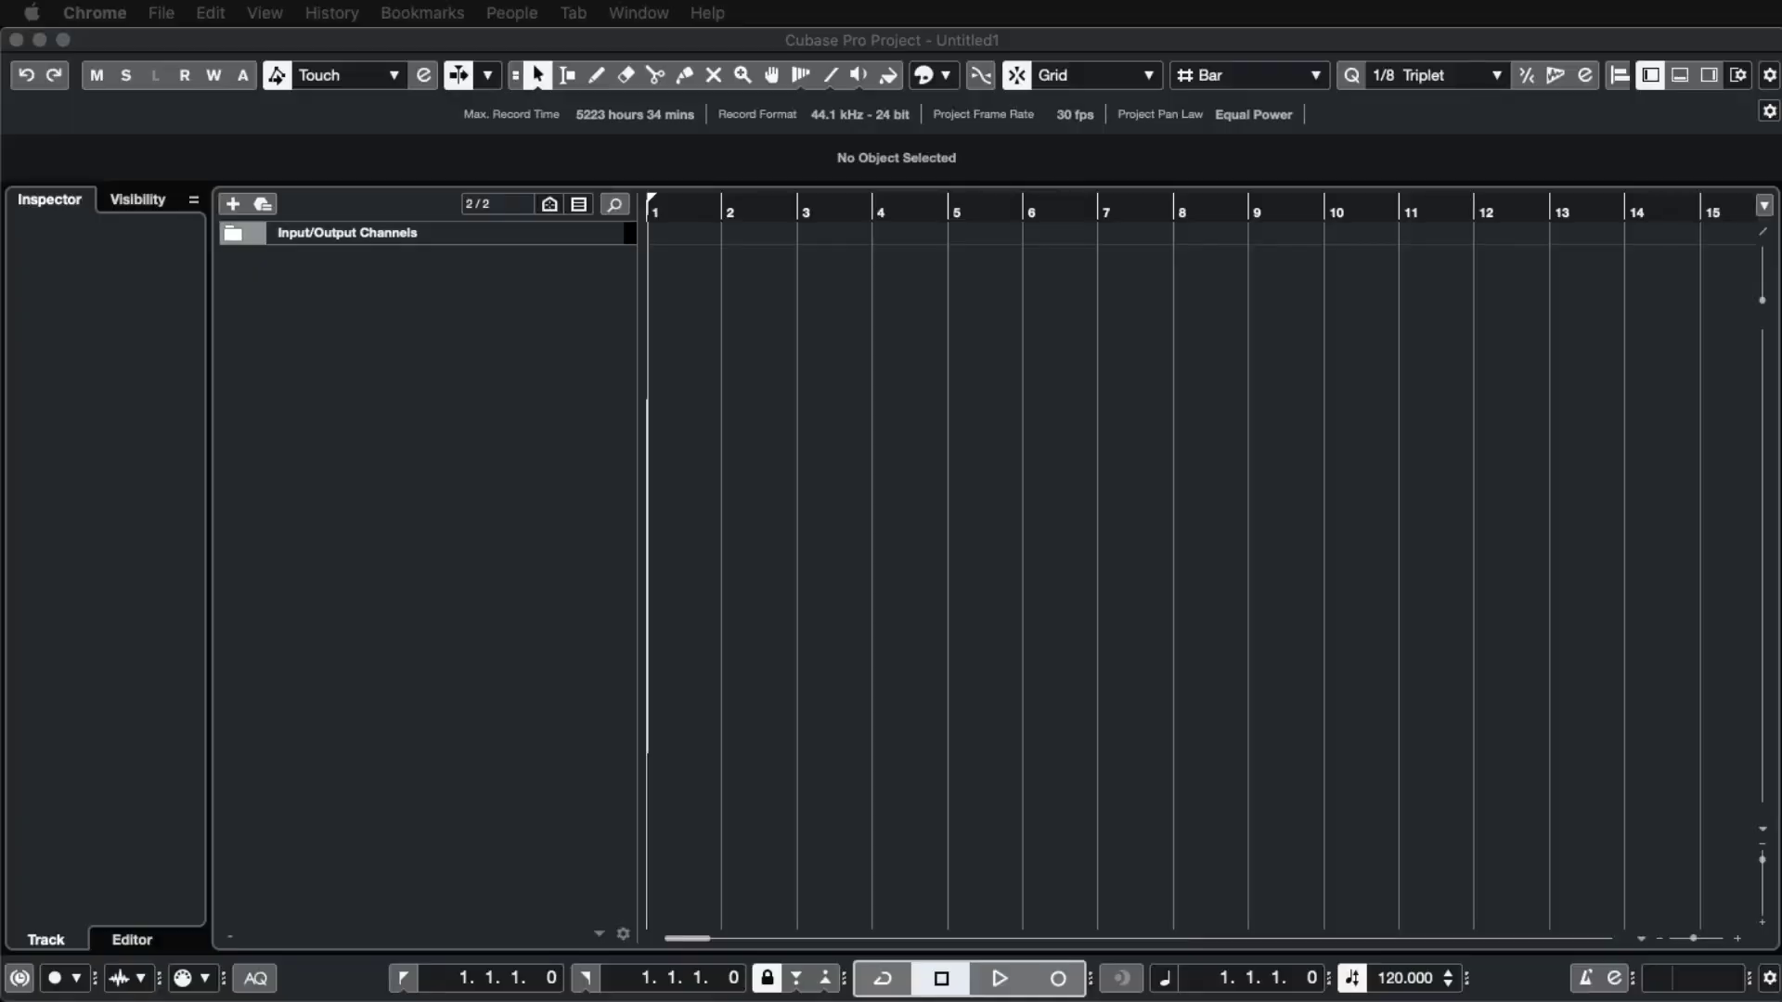
- Import 8009_HappyWeekendBeat_123bpm_mugent into the Cubase project as a new track at bar 1, without copying it to the project folder
{"action": "left_click_drag", "start_coordinate": [1764, 352], "coordinate": [425, 348]}
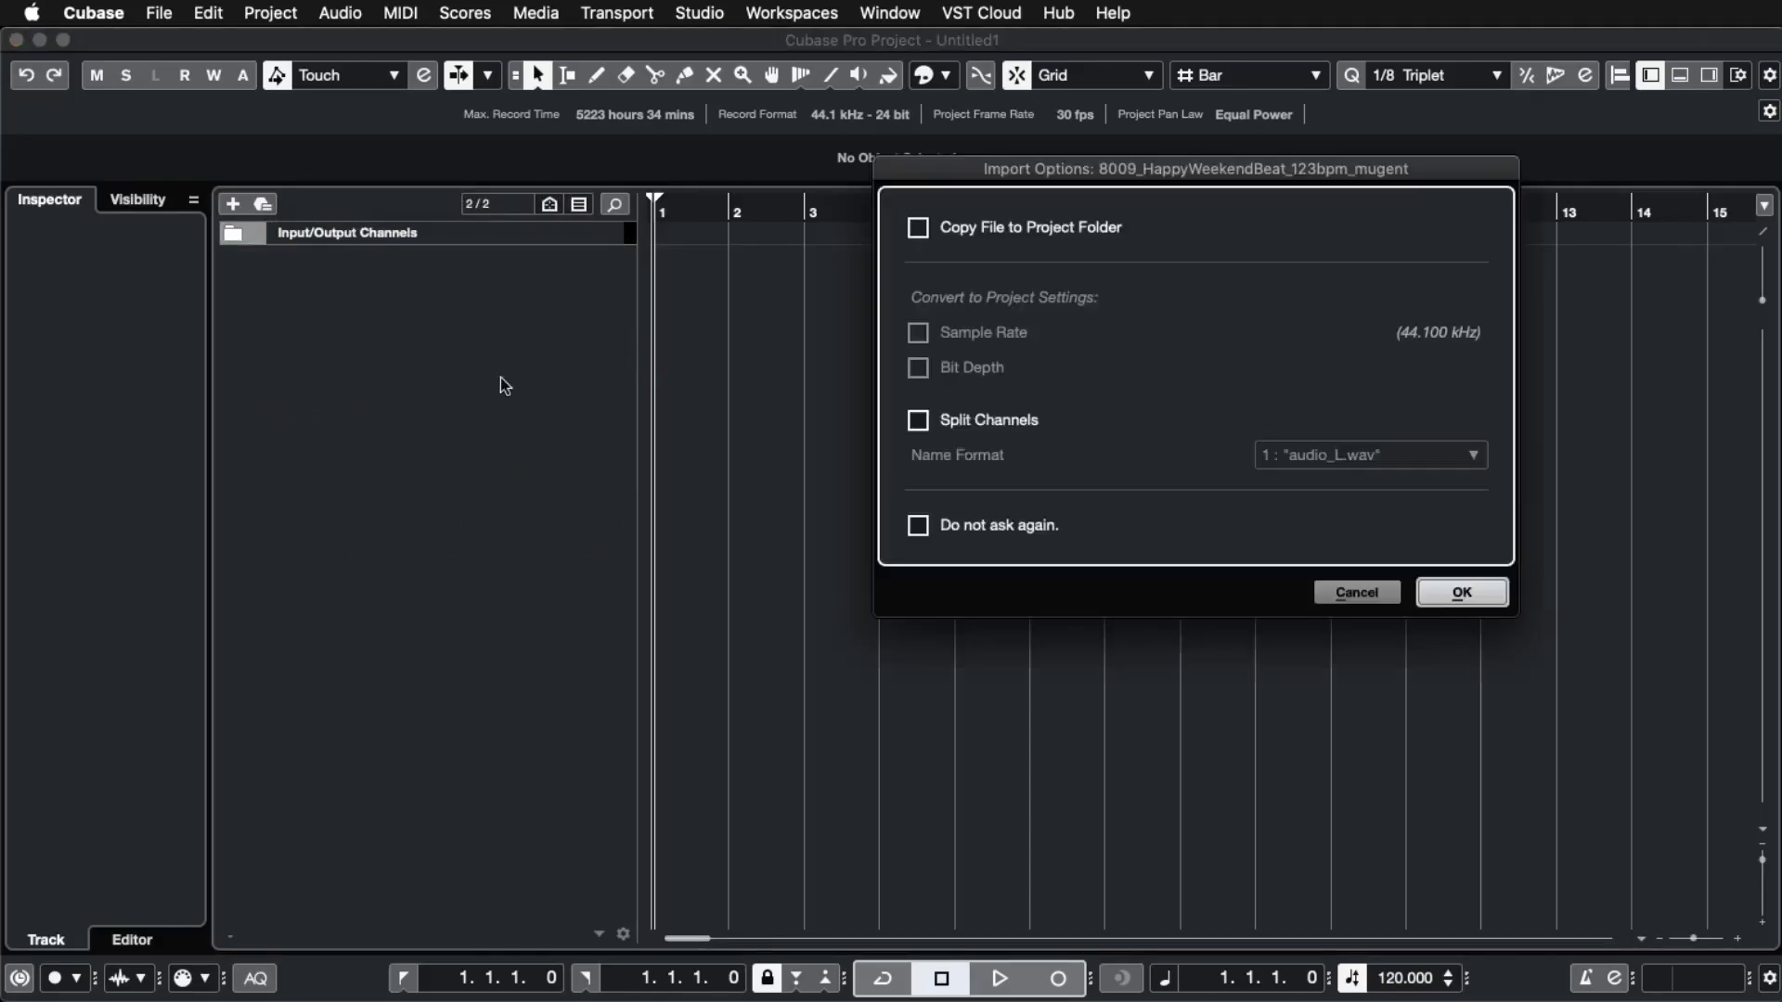
{"action": "left_click_drag", "start_coordinate": [1210, 174], "coordinate": [1143, 171]}
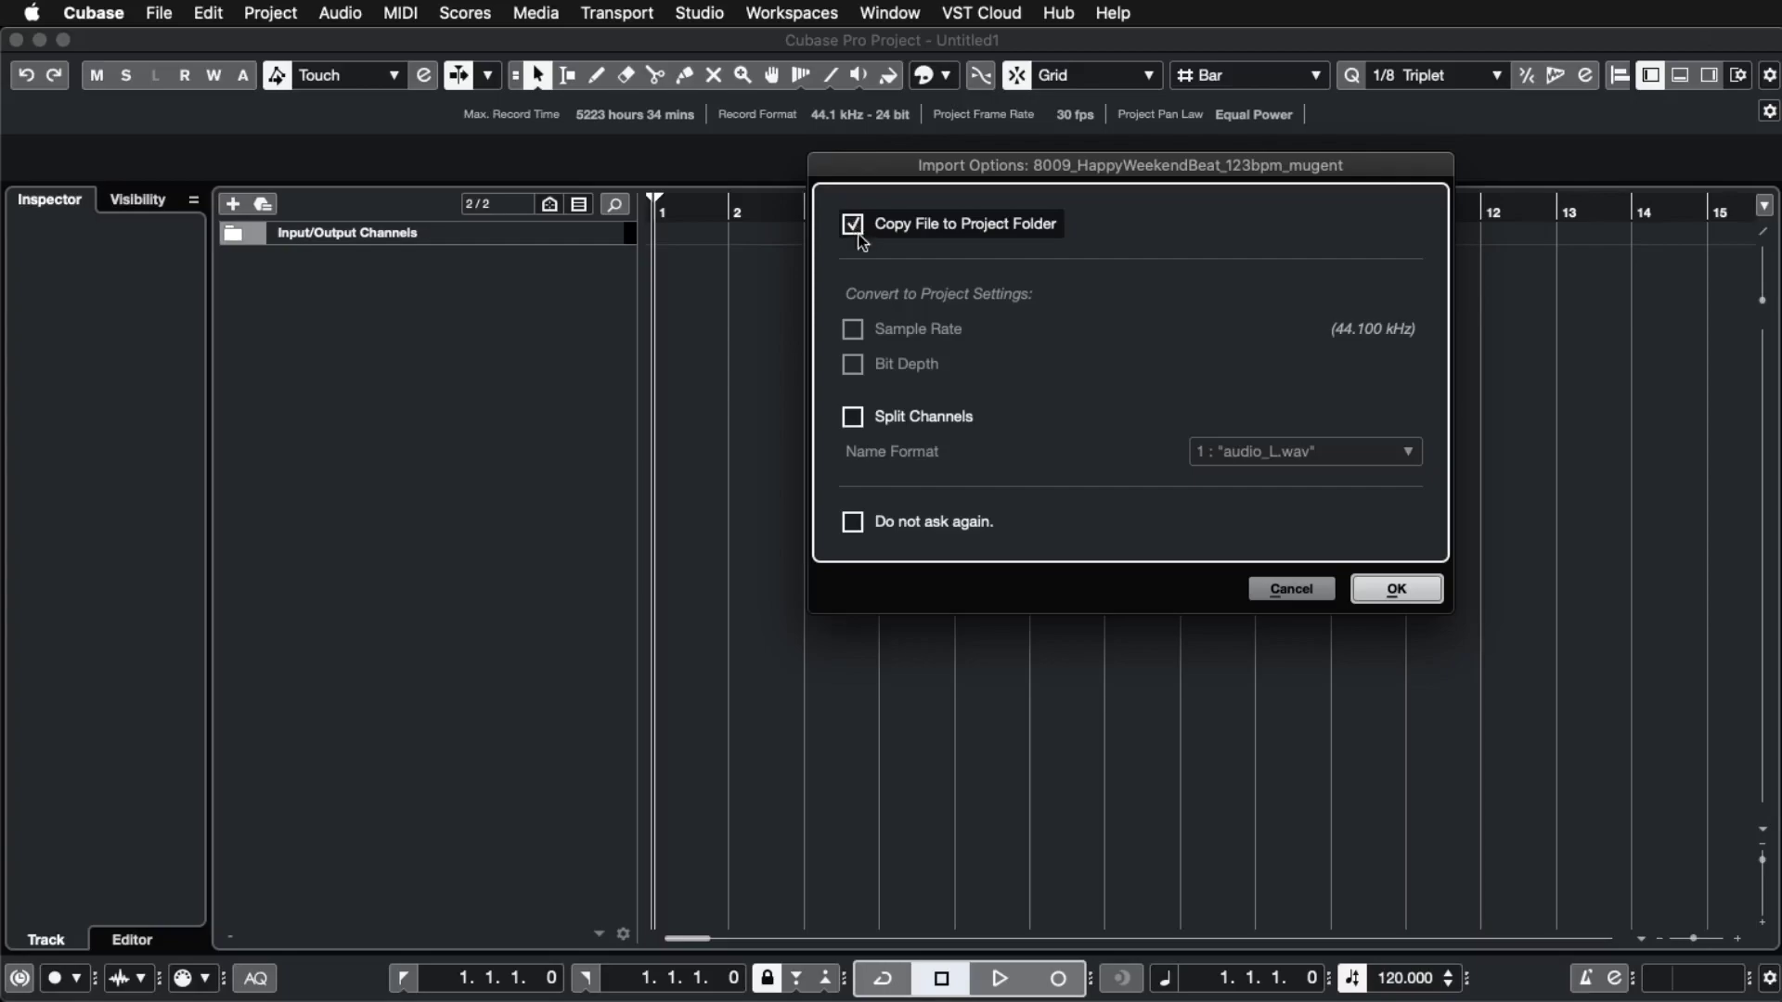
{"action": "left_click", "coordinate": [853, 225]}
{"action": "left_click", "coordinate": [856, 227]}
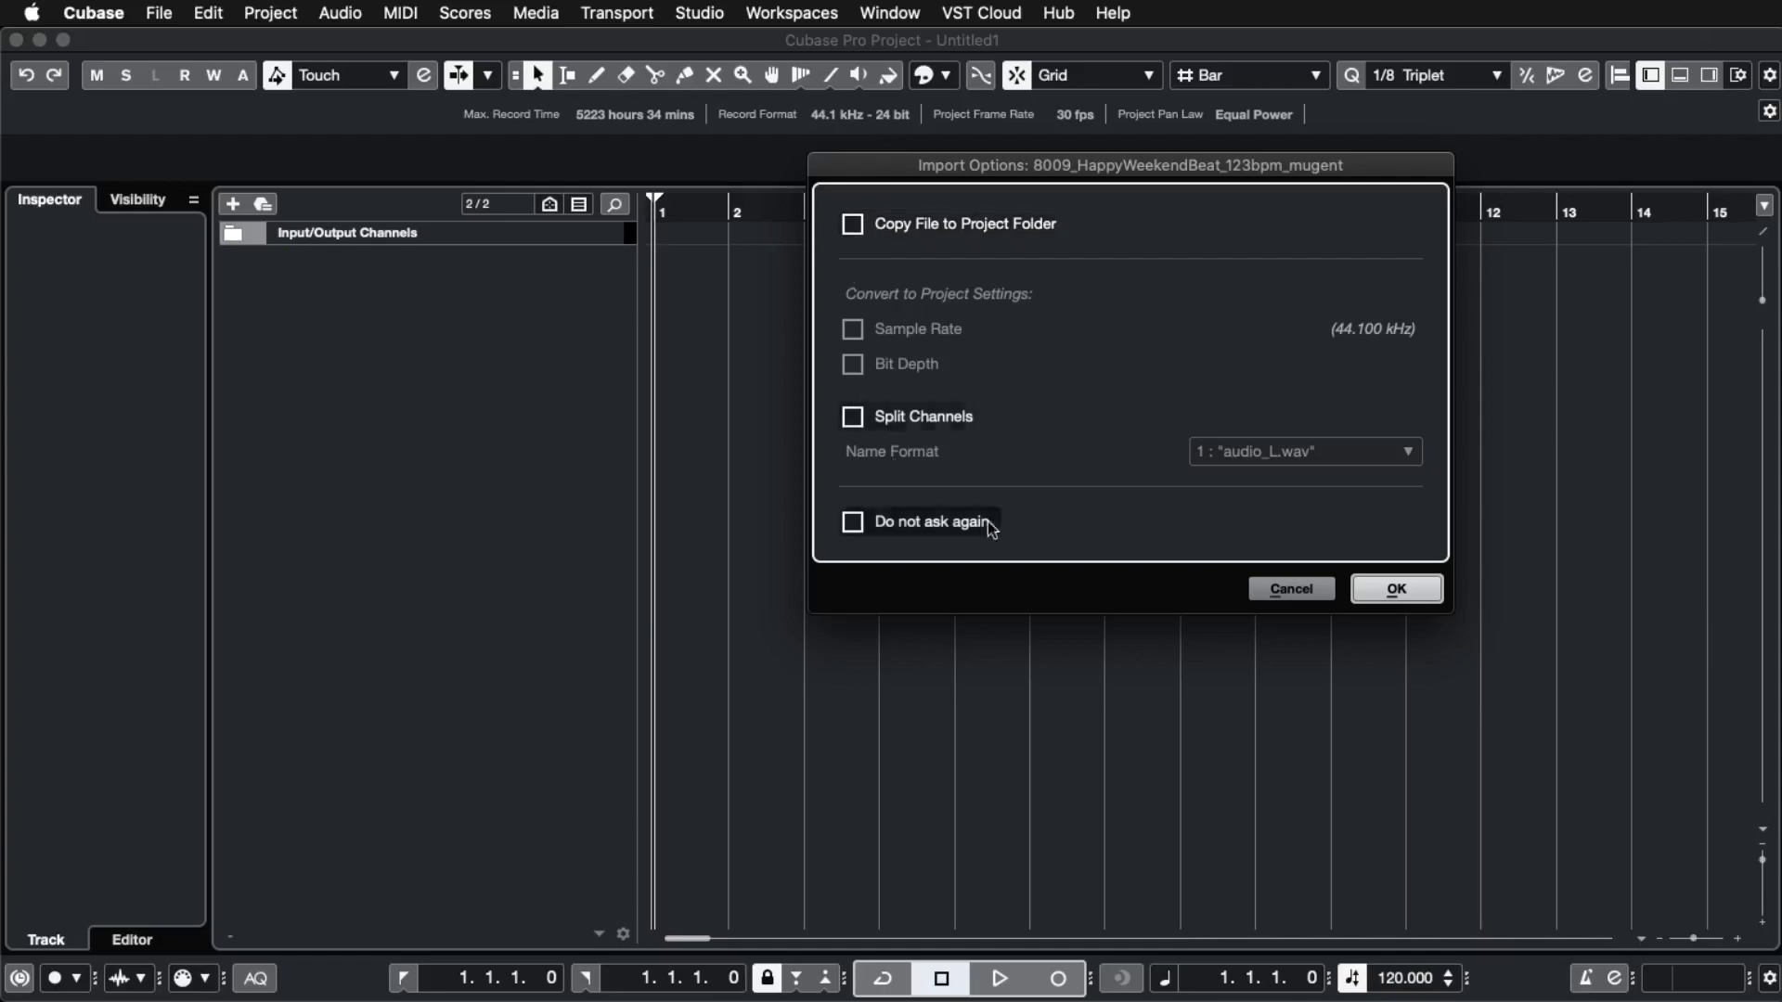
{"action": "left_click", "coordinate": [1407, 592]}
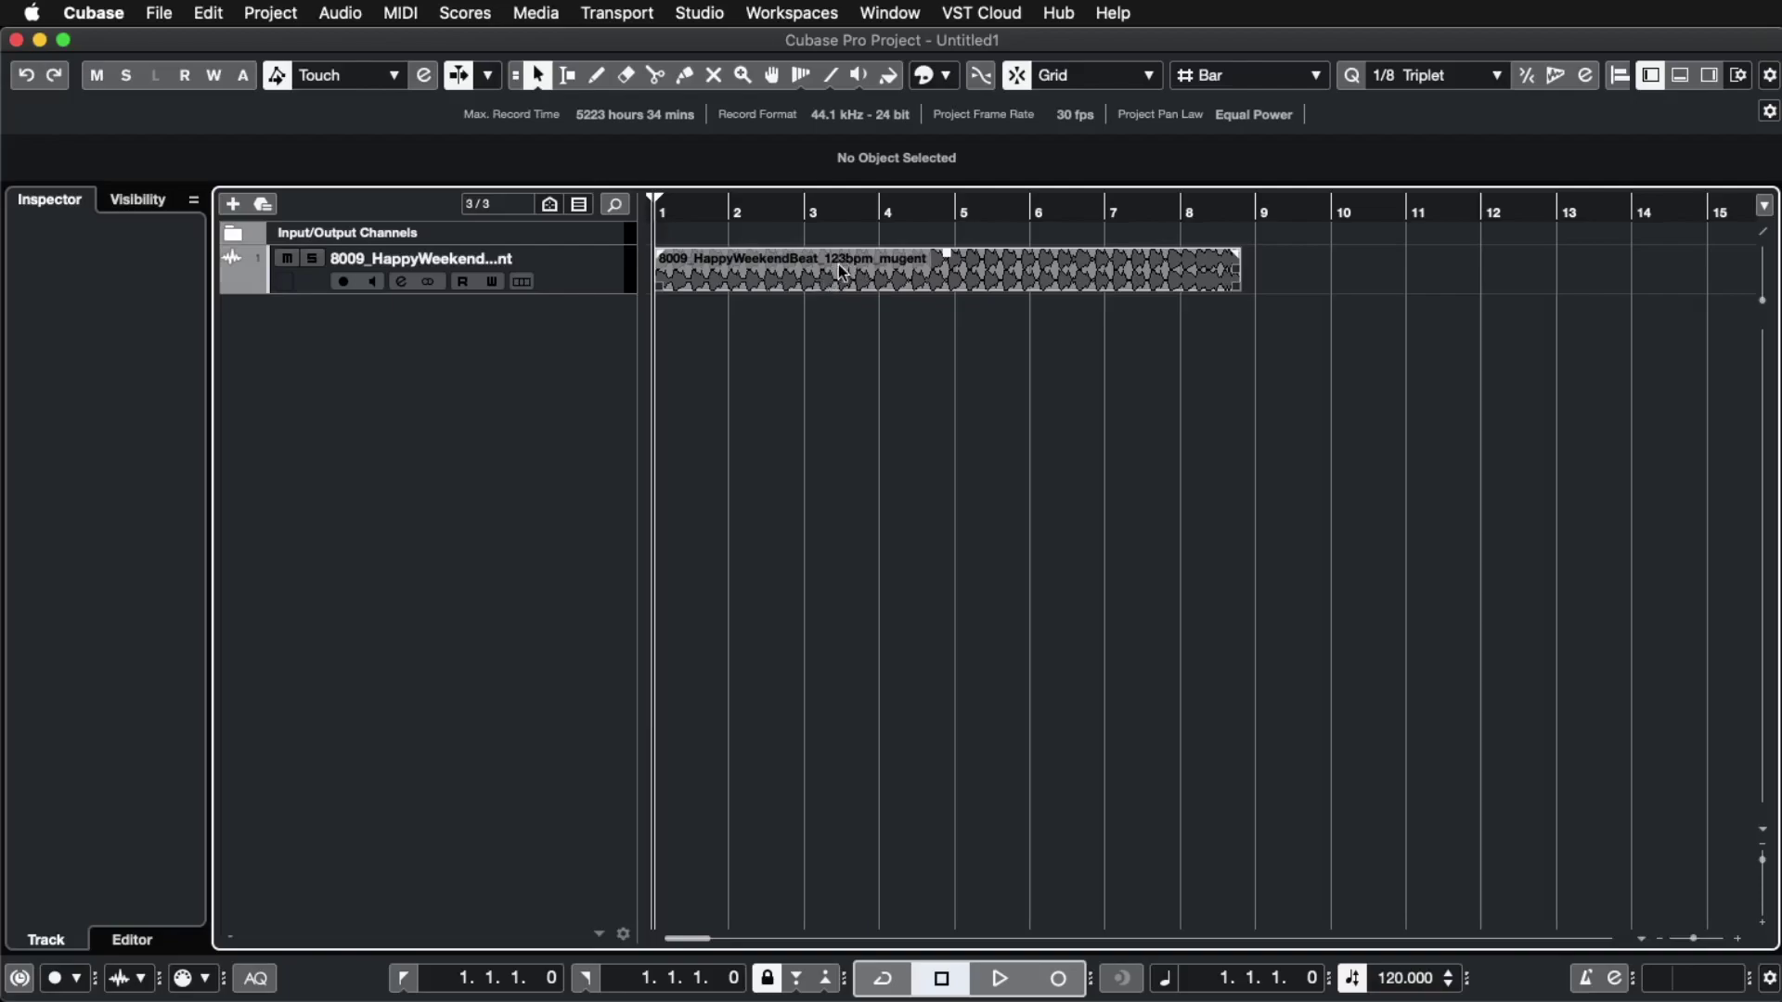
- Set the project tempo to 123 BPM
{"action": "double_click", "coordinate": [1406, 980]}
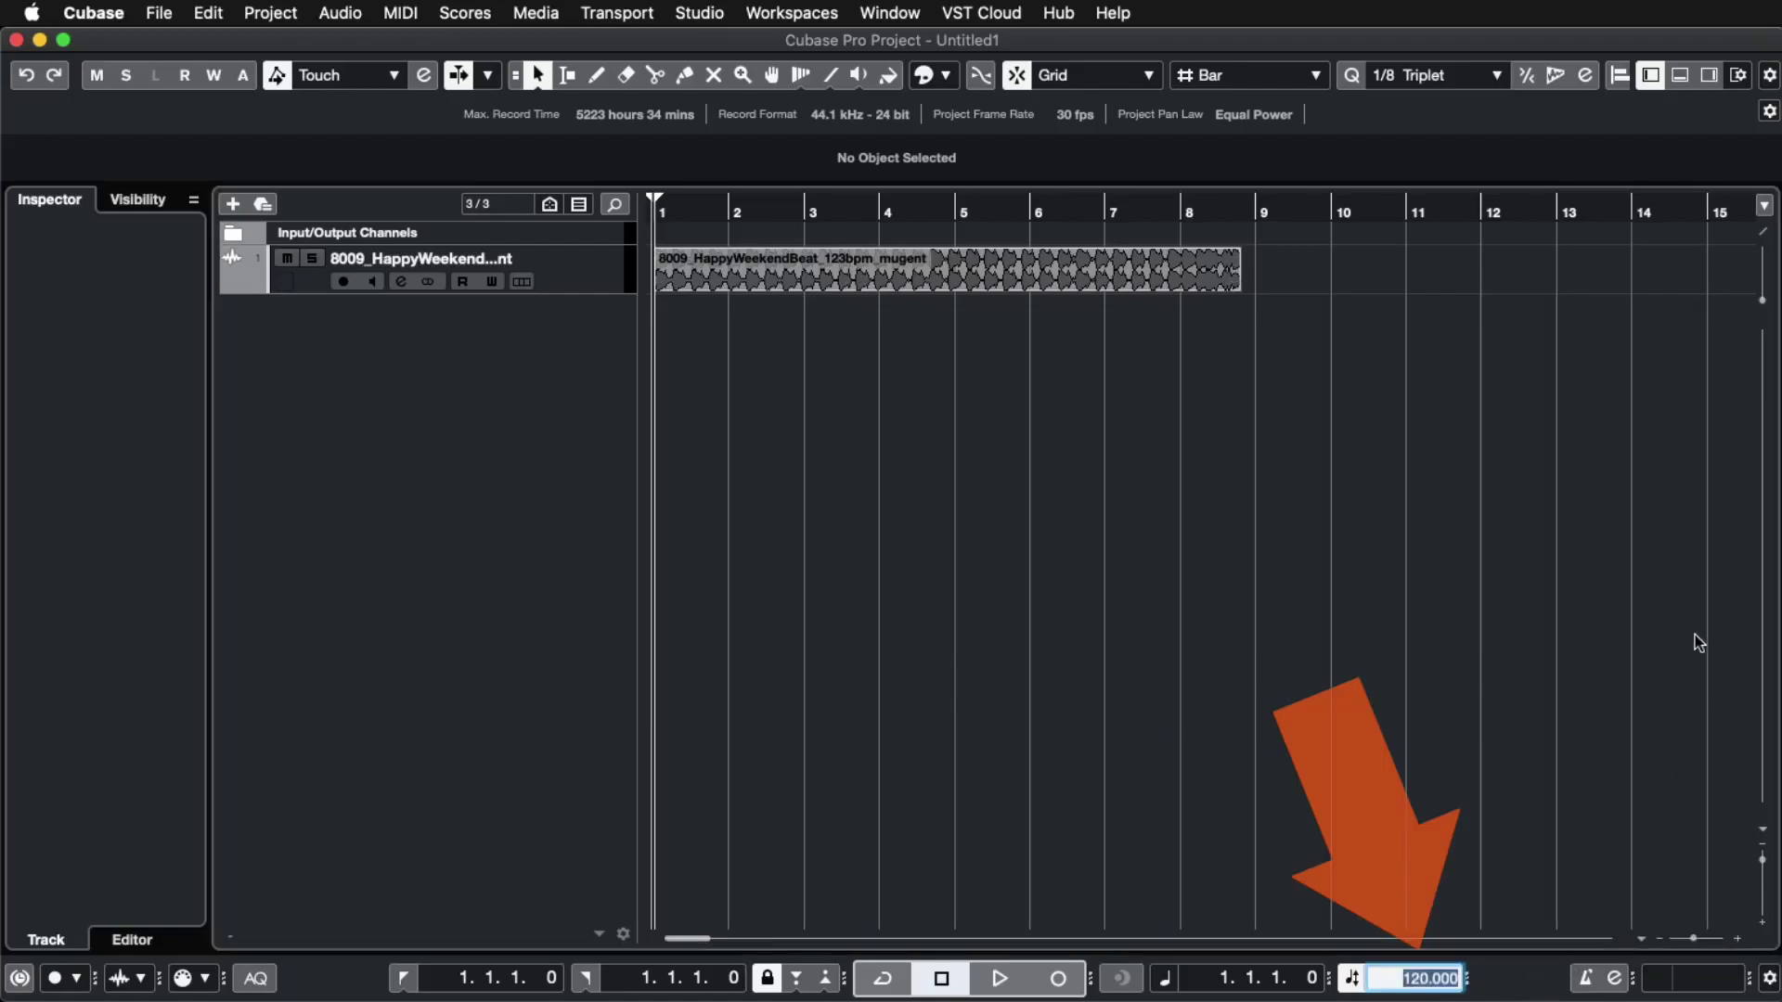
{"action": "type", "text": "123"}
{"action": "key", "text": "Return"}
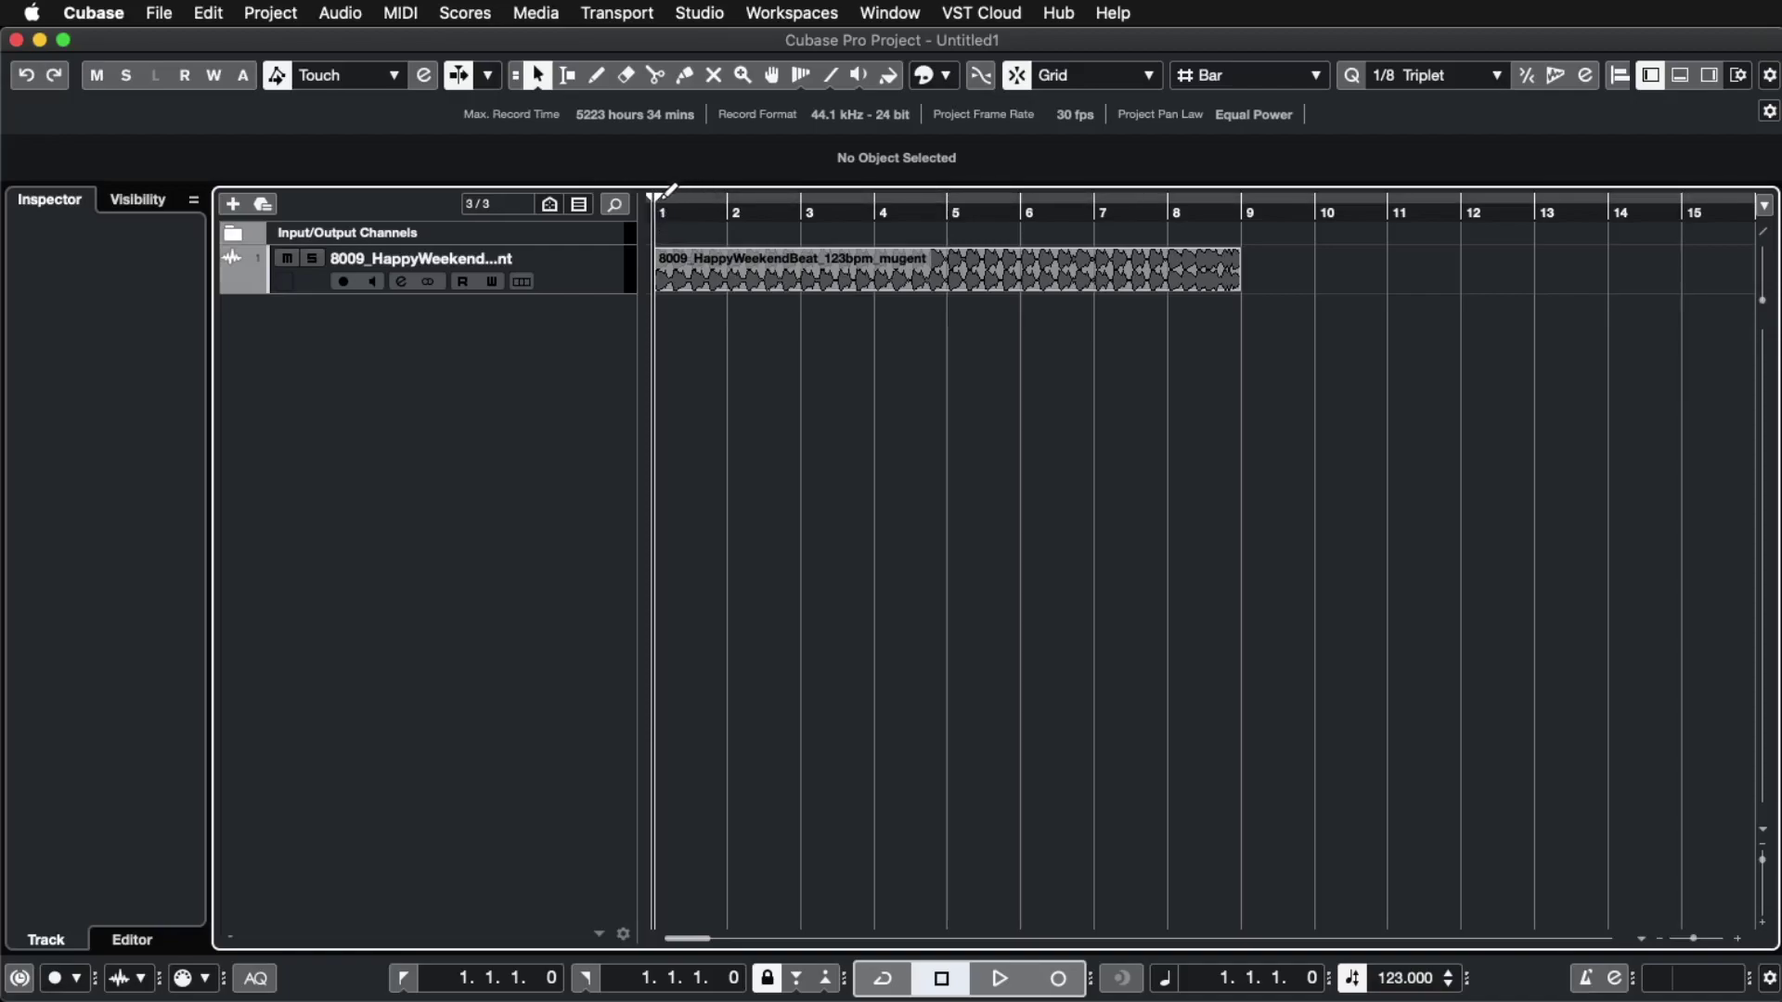
- Set the locators to bars 1 and 9 around the beat loop and play it with cycle mode enabled
{"action": "left_click_drag", "start_coordinate": [677, 190], "coordinate": [1268, 207]}
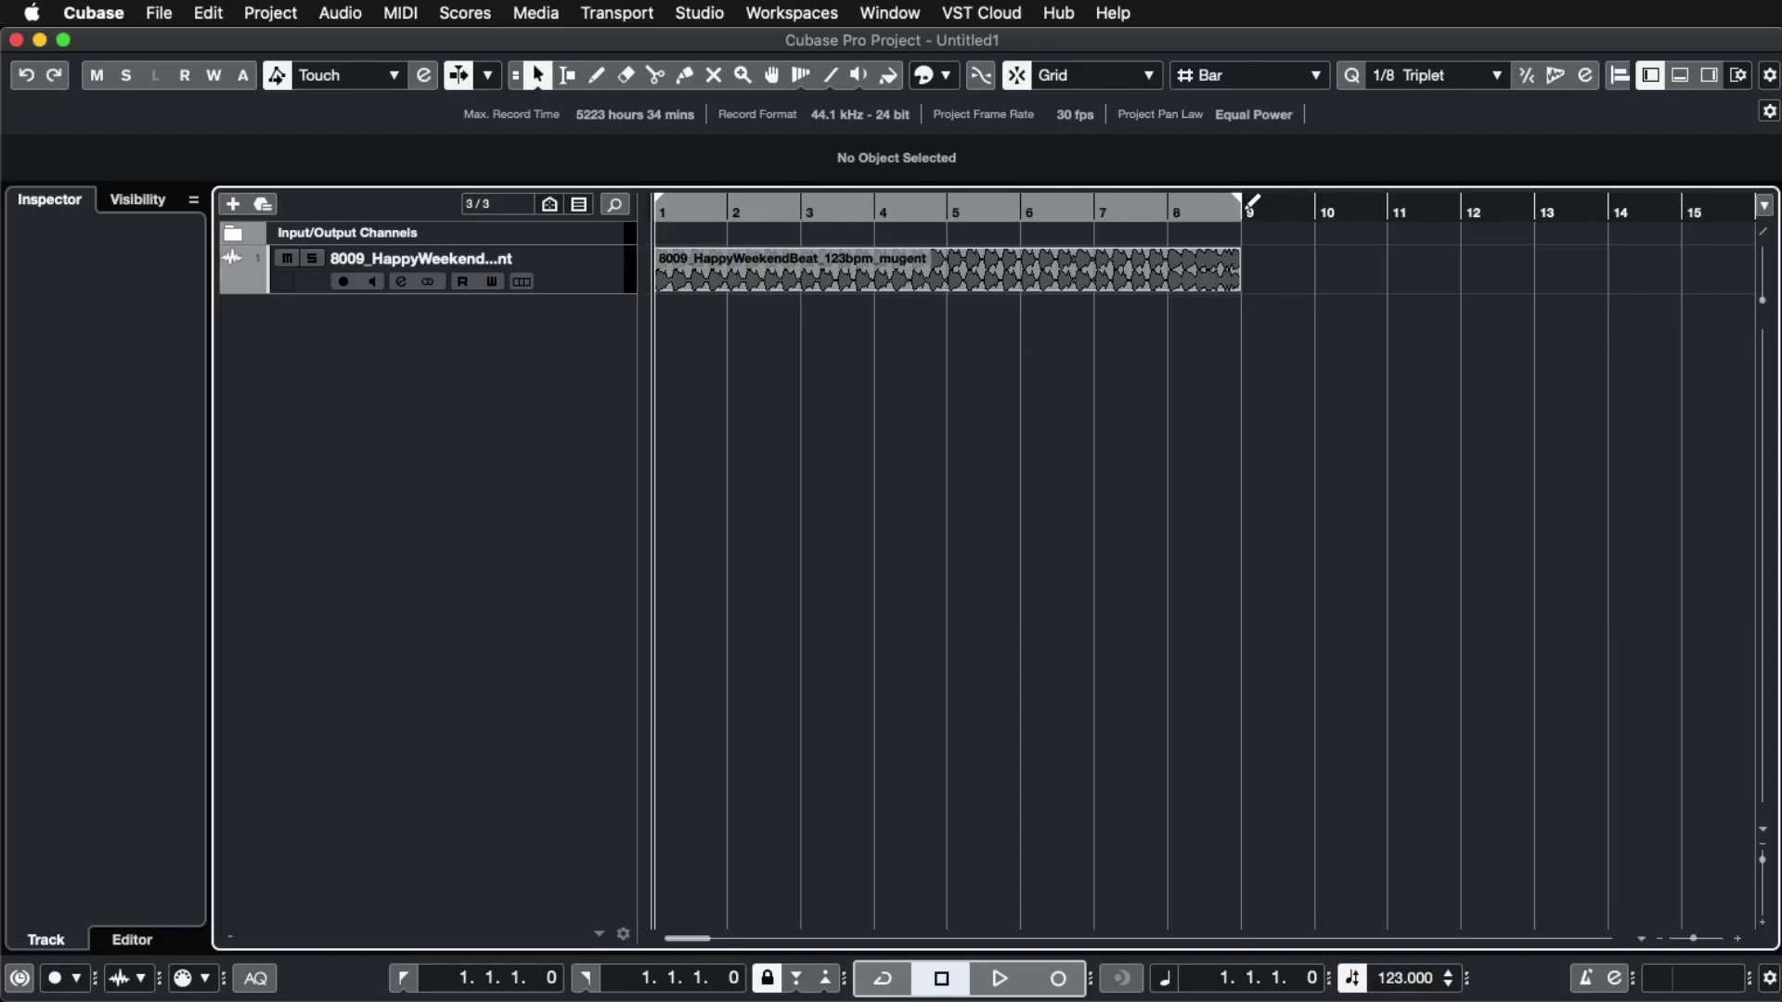
{"action": "left_click_drag", "start_coordinate": [1253, 202], "coordinate": [1249, 202]}
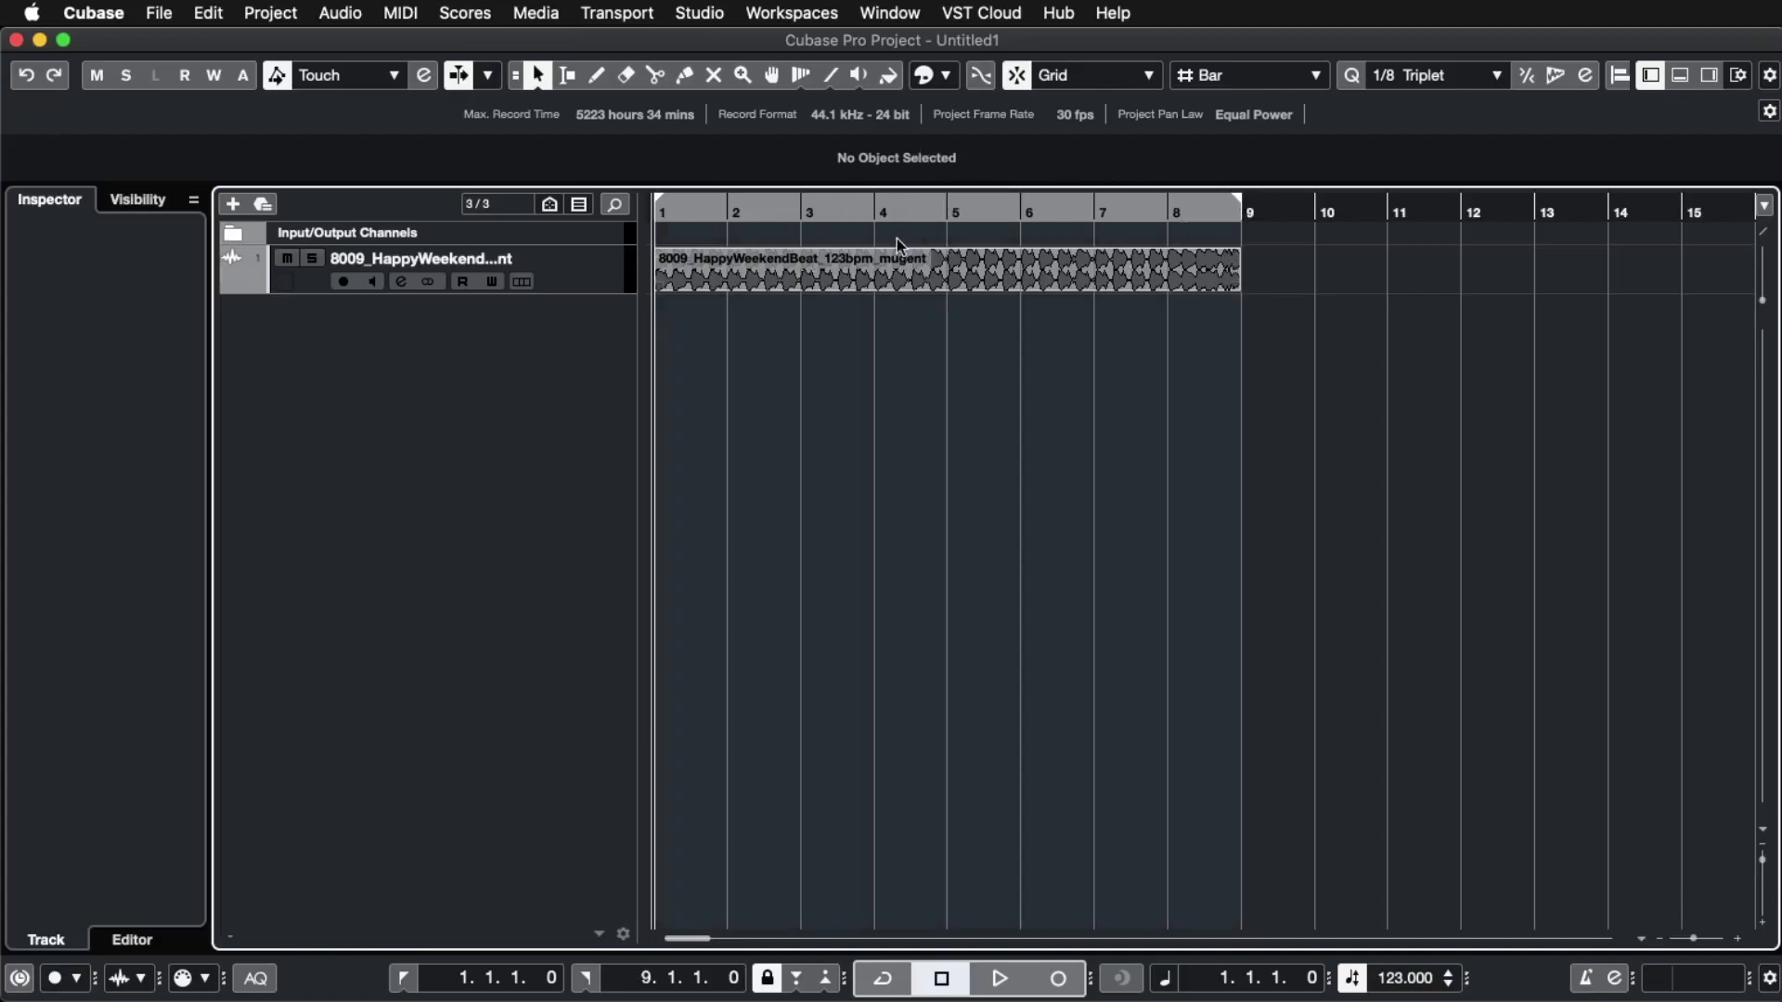
{"action": "left_click", "coordinate": [885, 978]}
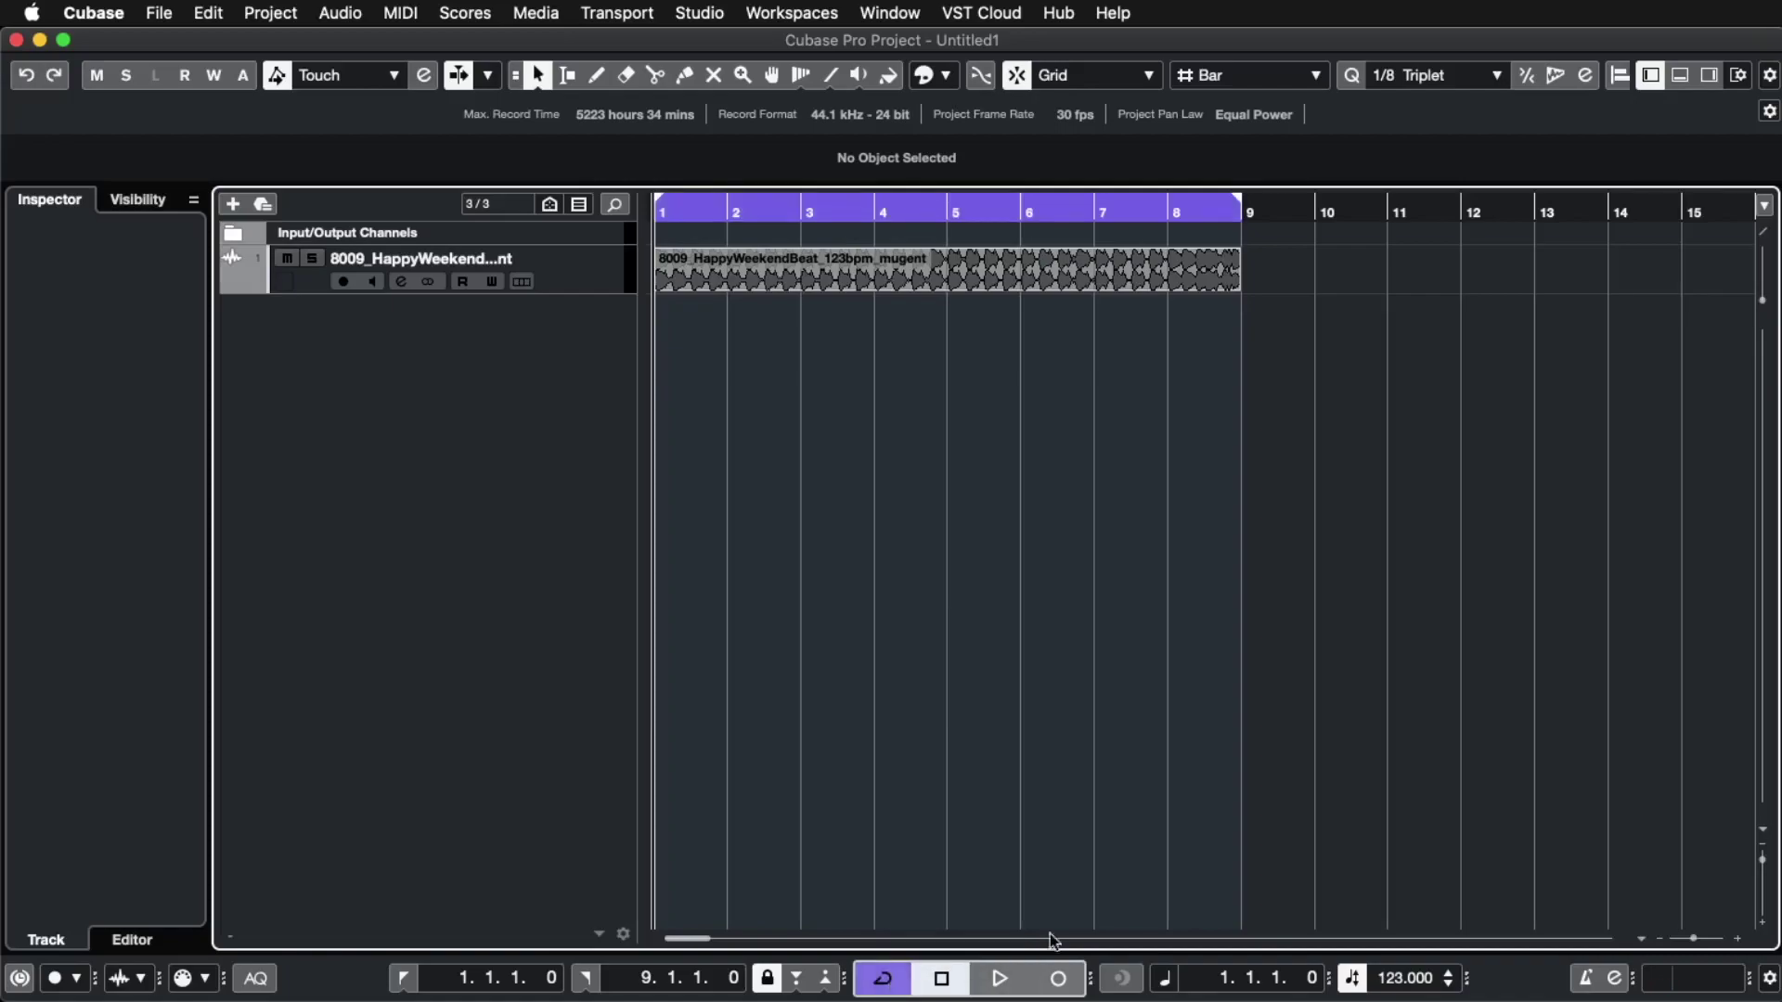
{"action": "key", "text": "space"}
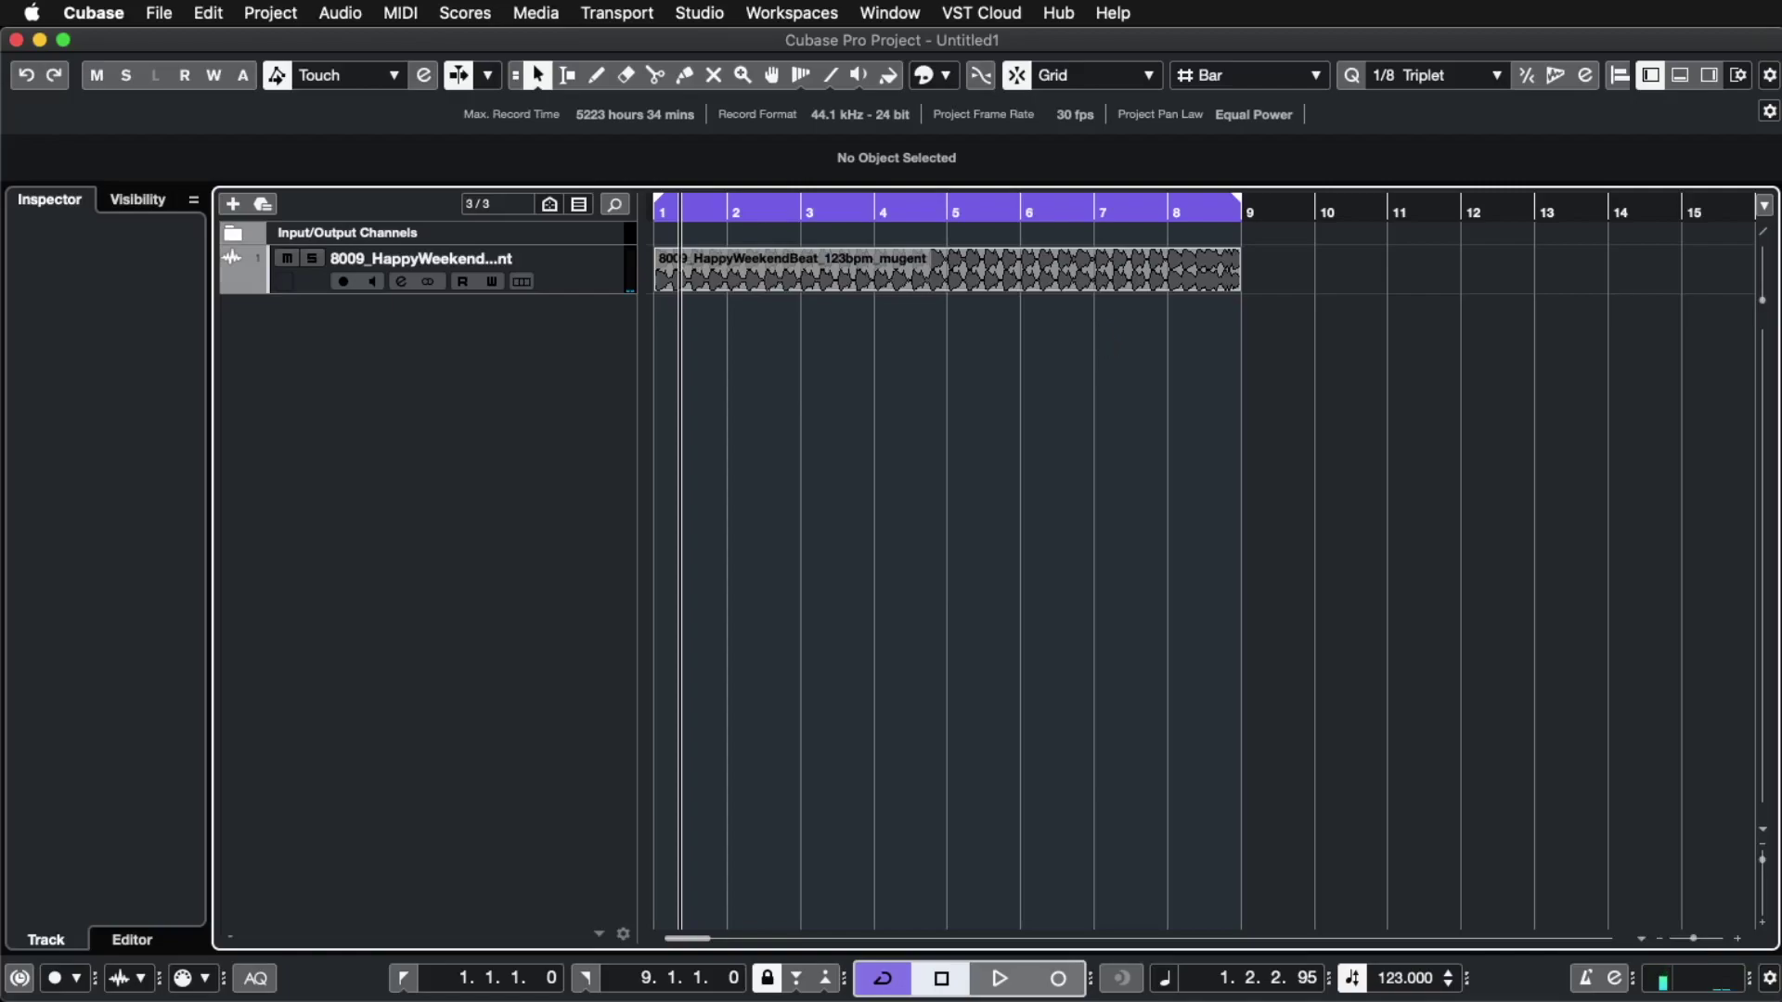
{"action": "left_click", "coordinate": [284, 532]}
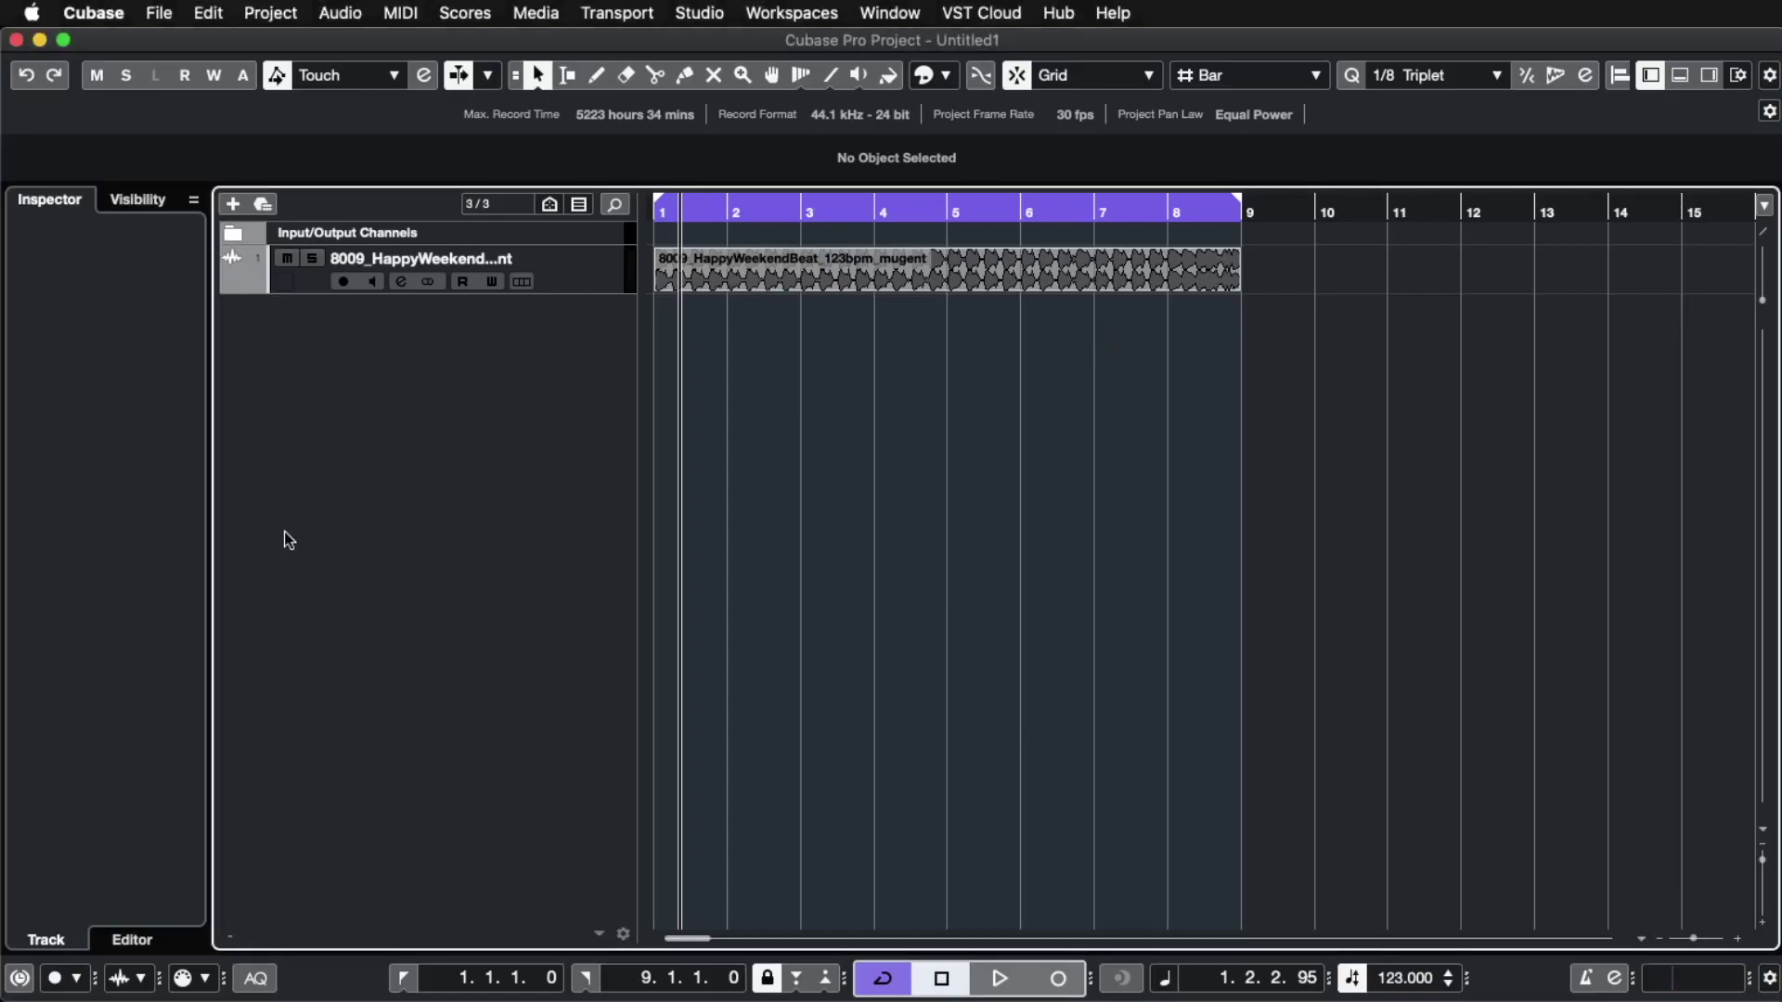
- Open the channel settings of the beat track and lower its volume to about -6.10 dB
{"action": "left_click", "coordinate": [594, 262]}
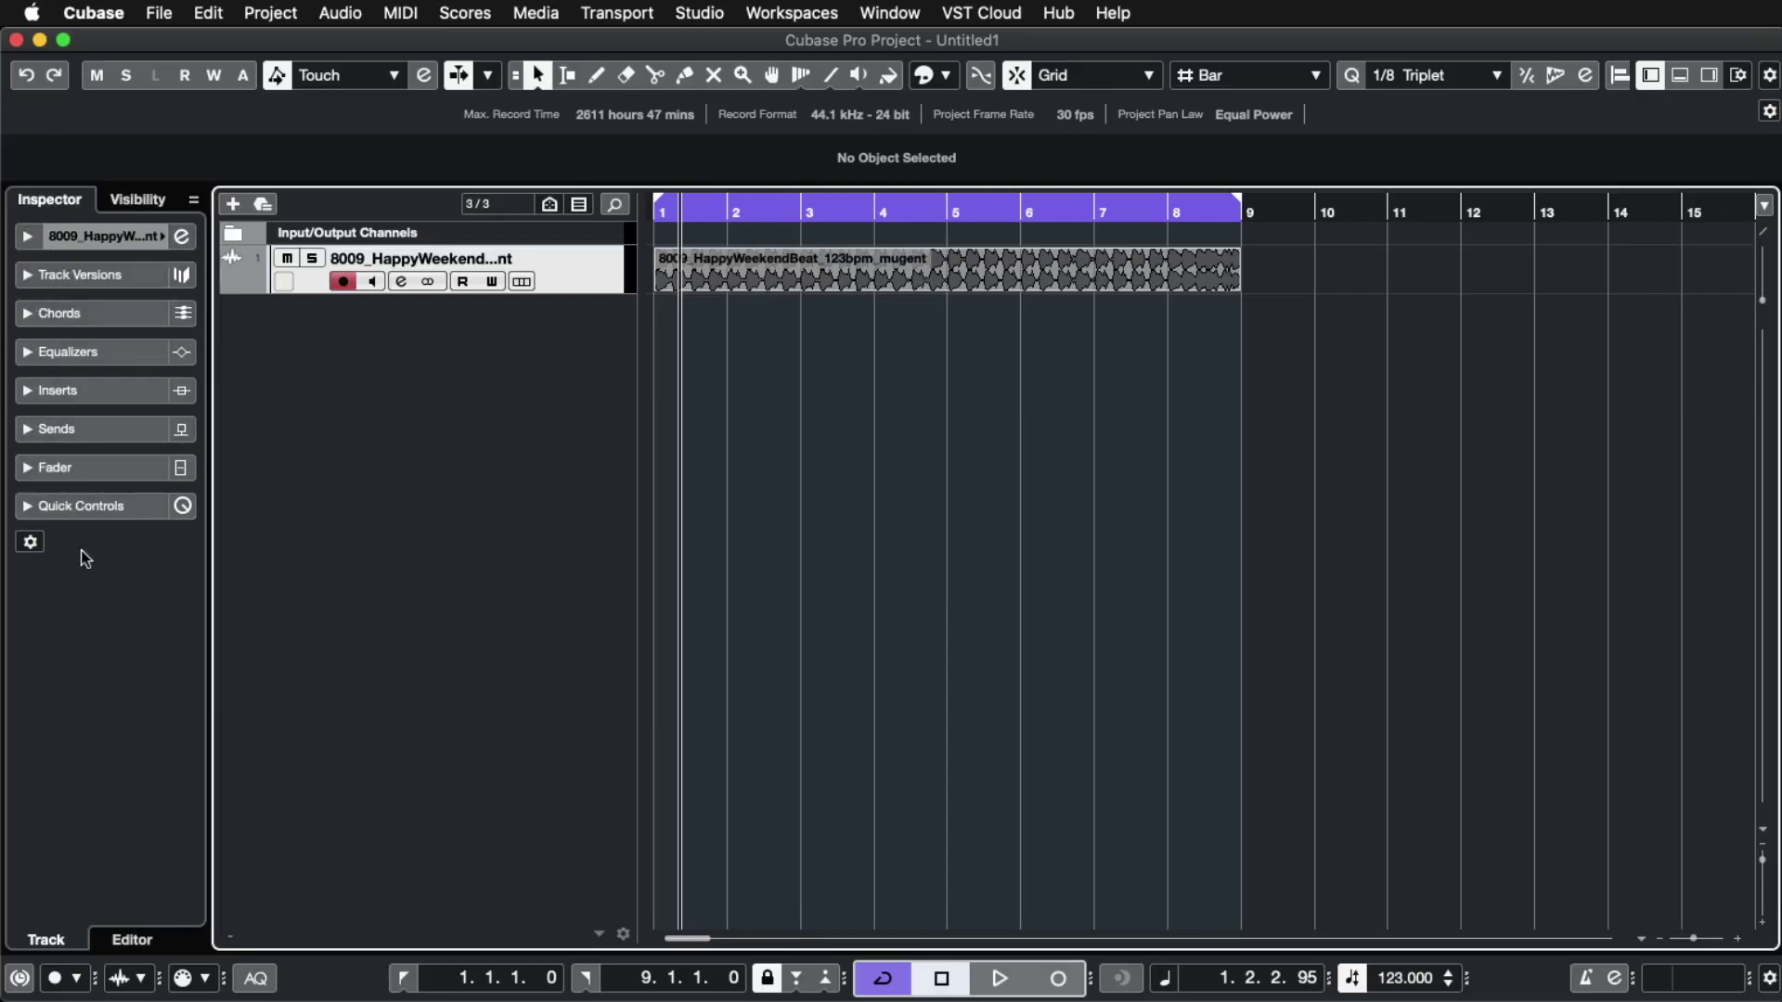
{"action": "left_click", "coordinate": [1657, 79]}
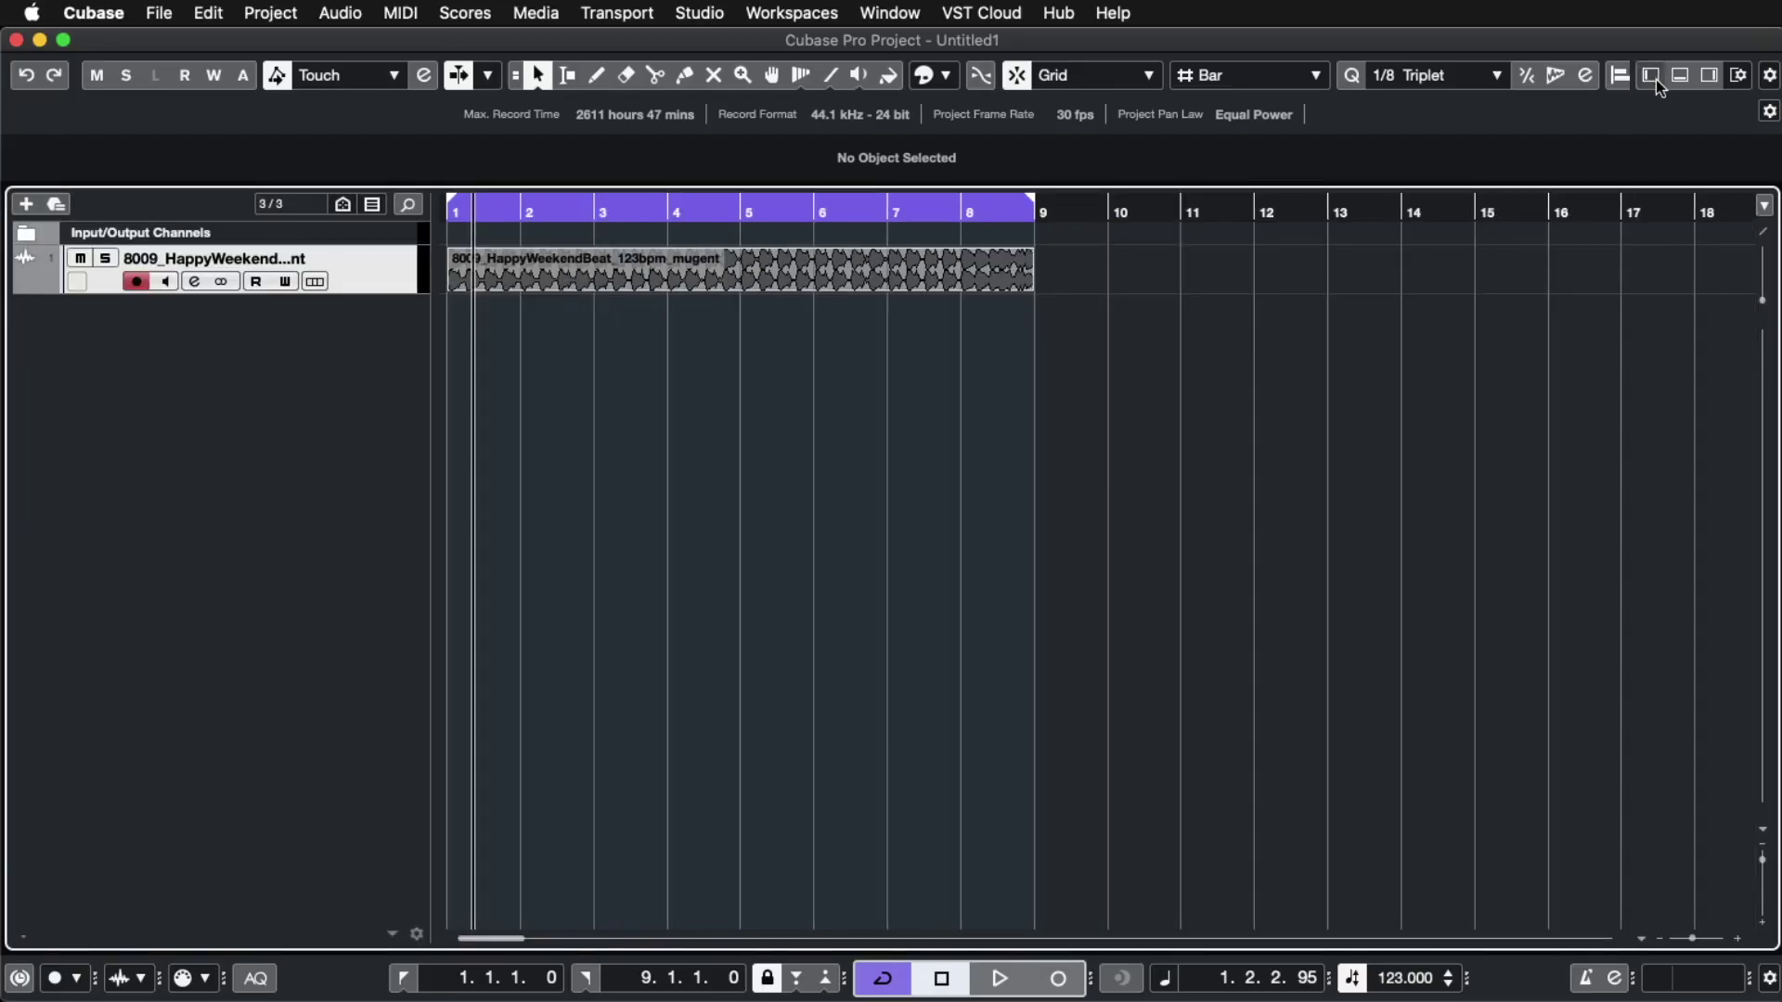
{"action": "left_click", "coordinate": [1657, 82]}
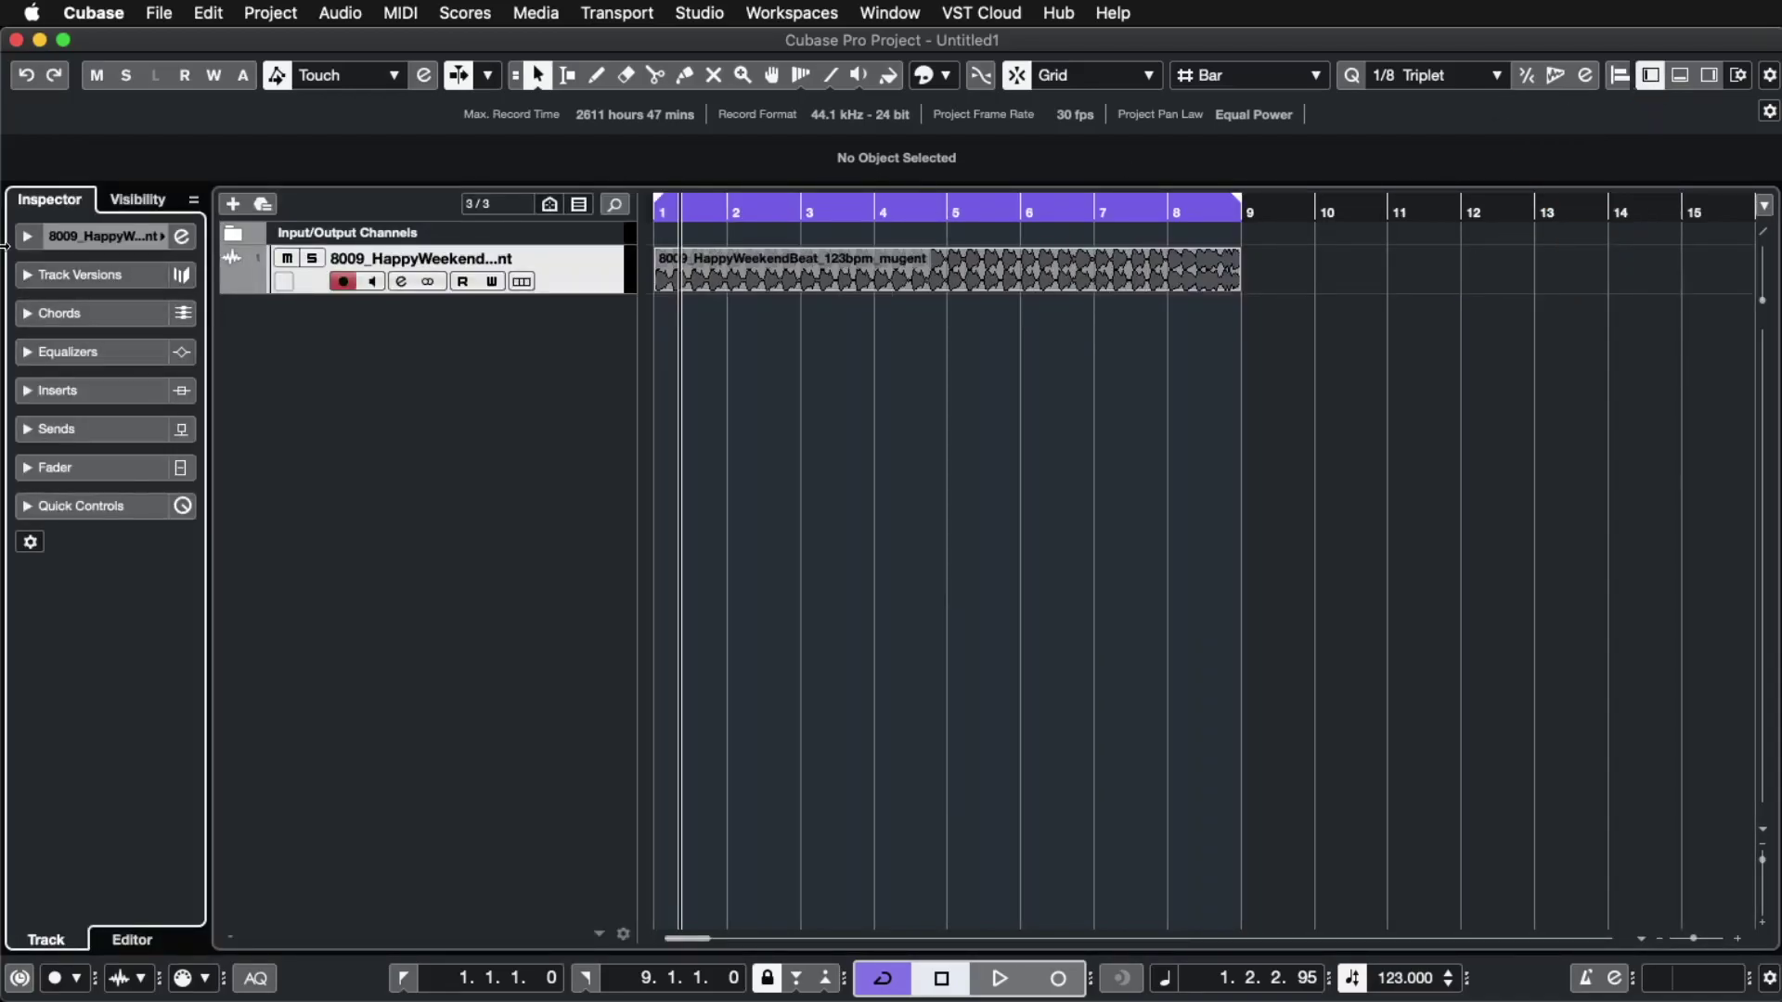
{"action": "left_click", "coordinate": [182, 238]}
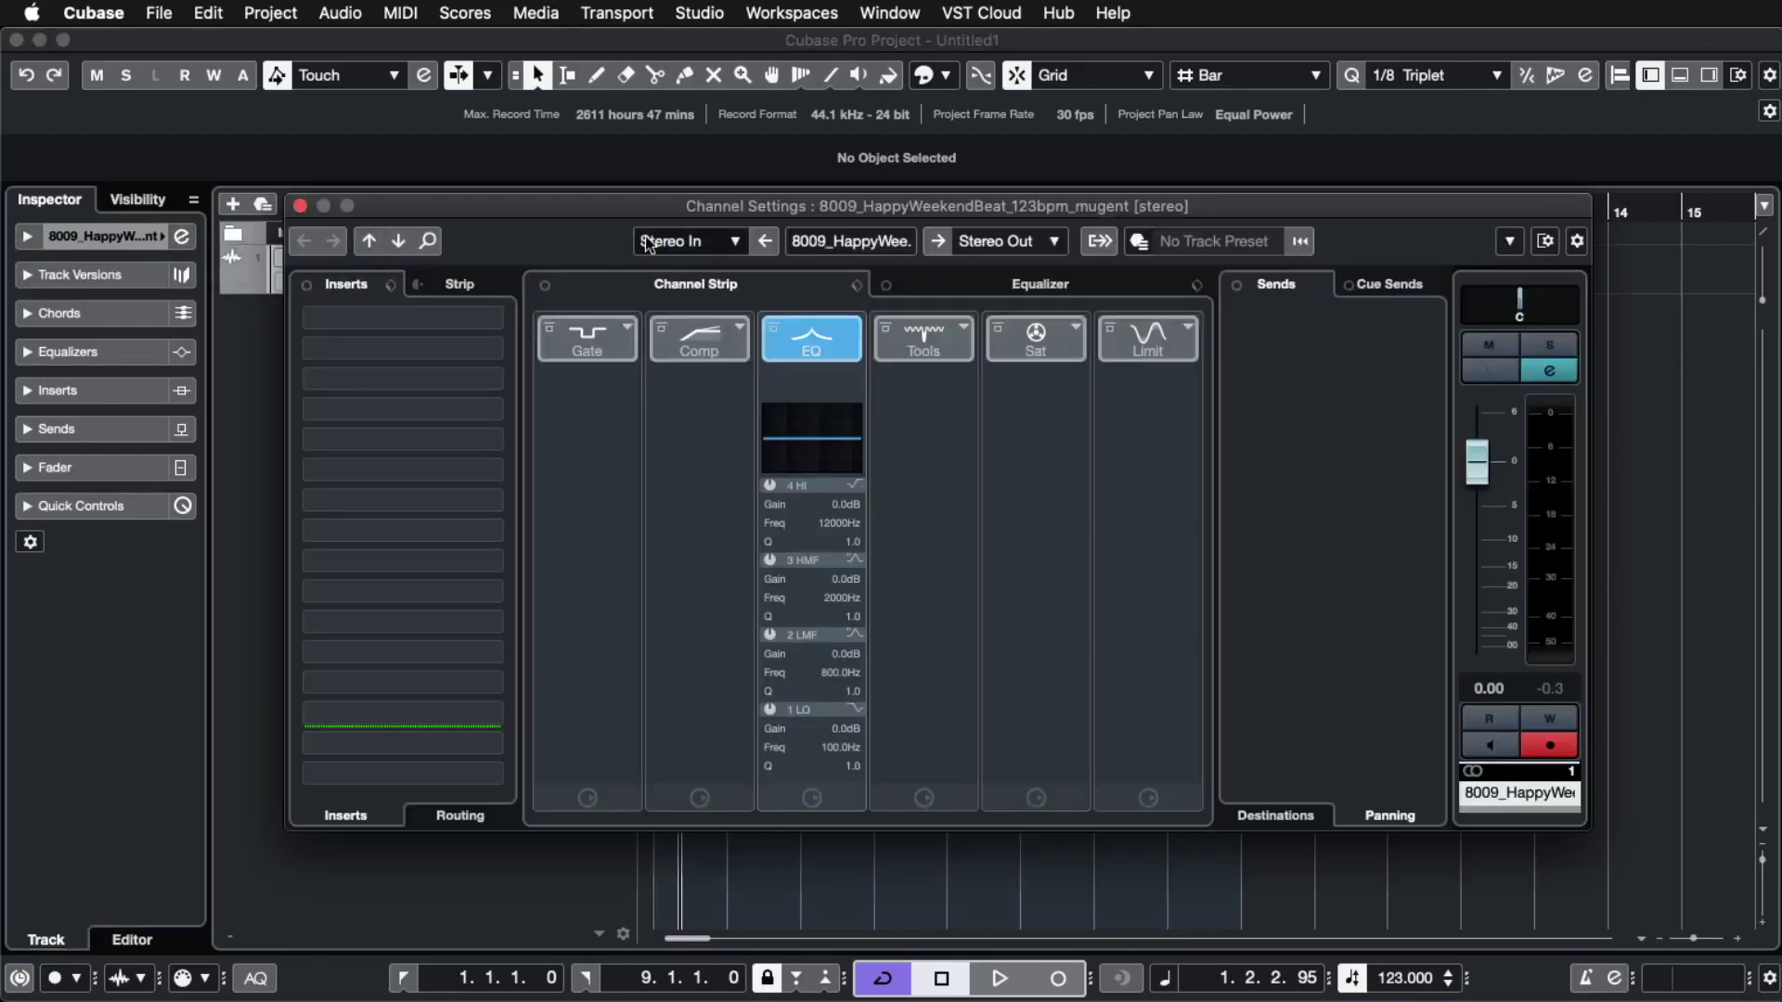
{"action": "left_click_drag", "start_coordinate": [684, 209], "coordinate": [665, 182]}
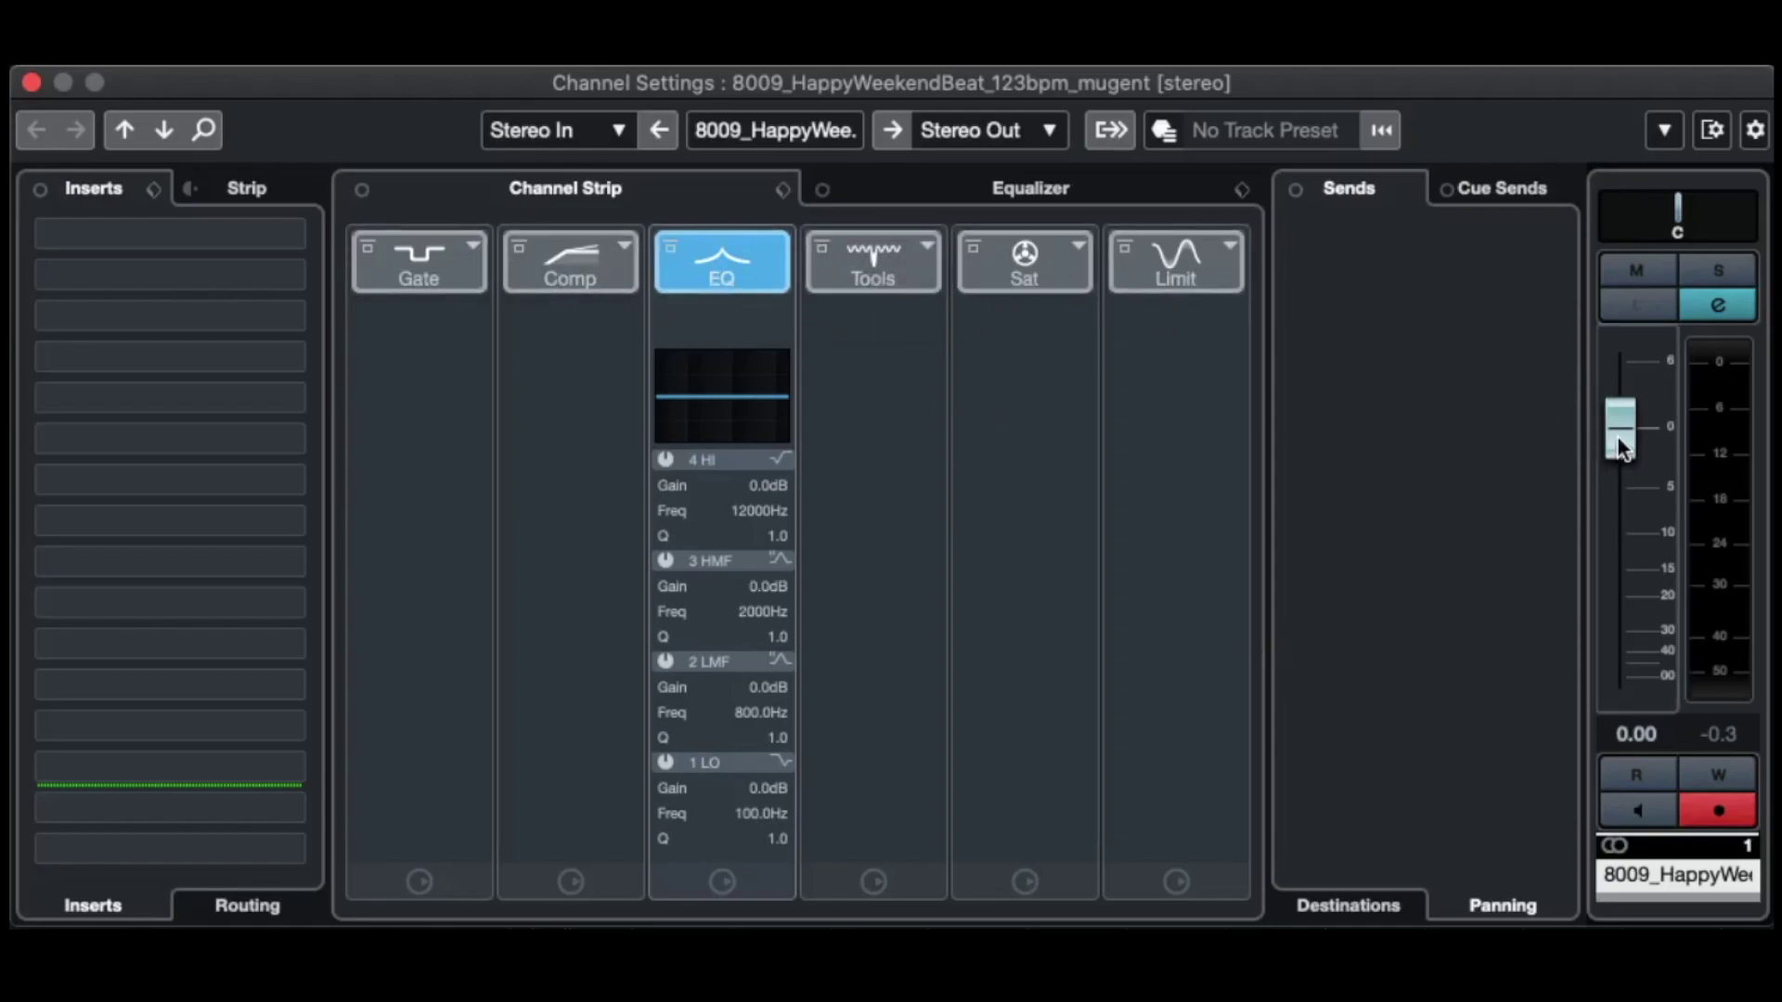
{"action": "left_click_drag", "start_coordinate": [1618, 432], "coordinate": [1630, 498]}
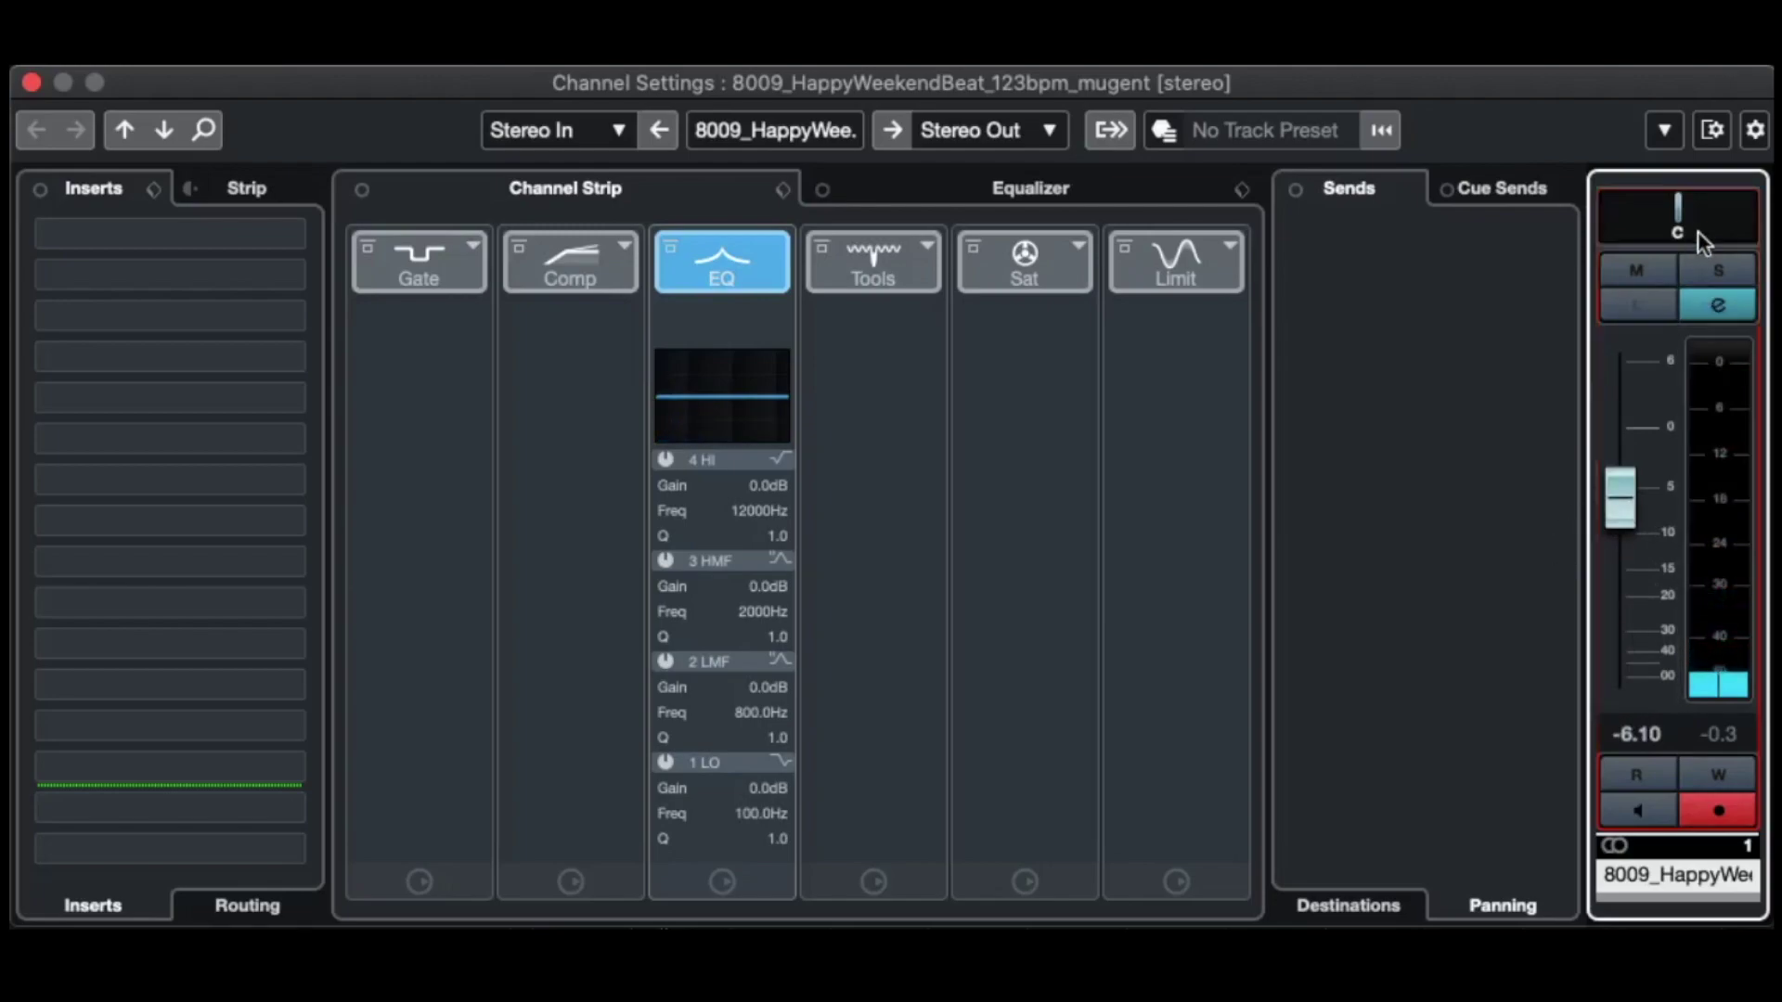
- Try panning the beat channel to about R61 and reset it to centre
{"action": "mouse_move", "coordinate": [1686, 223]}
{"action": "mouse_move", "coordinate": [1678, 215]}
{"action": "left_mouse_down"}
{"action": "mouse_move", "coordinate": [1617, 216]}
{"action": "mouse_move", "coordinate": [1756, 216]}
{"action": "mouse_move", "coordinate": [1626, 215]}
{"action": "mouse_move", "coordinate": [1711, 223]}
{"action": "left_mouse_up"}
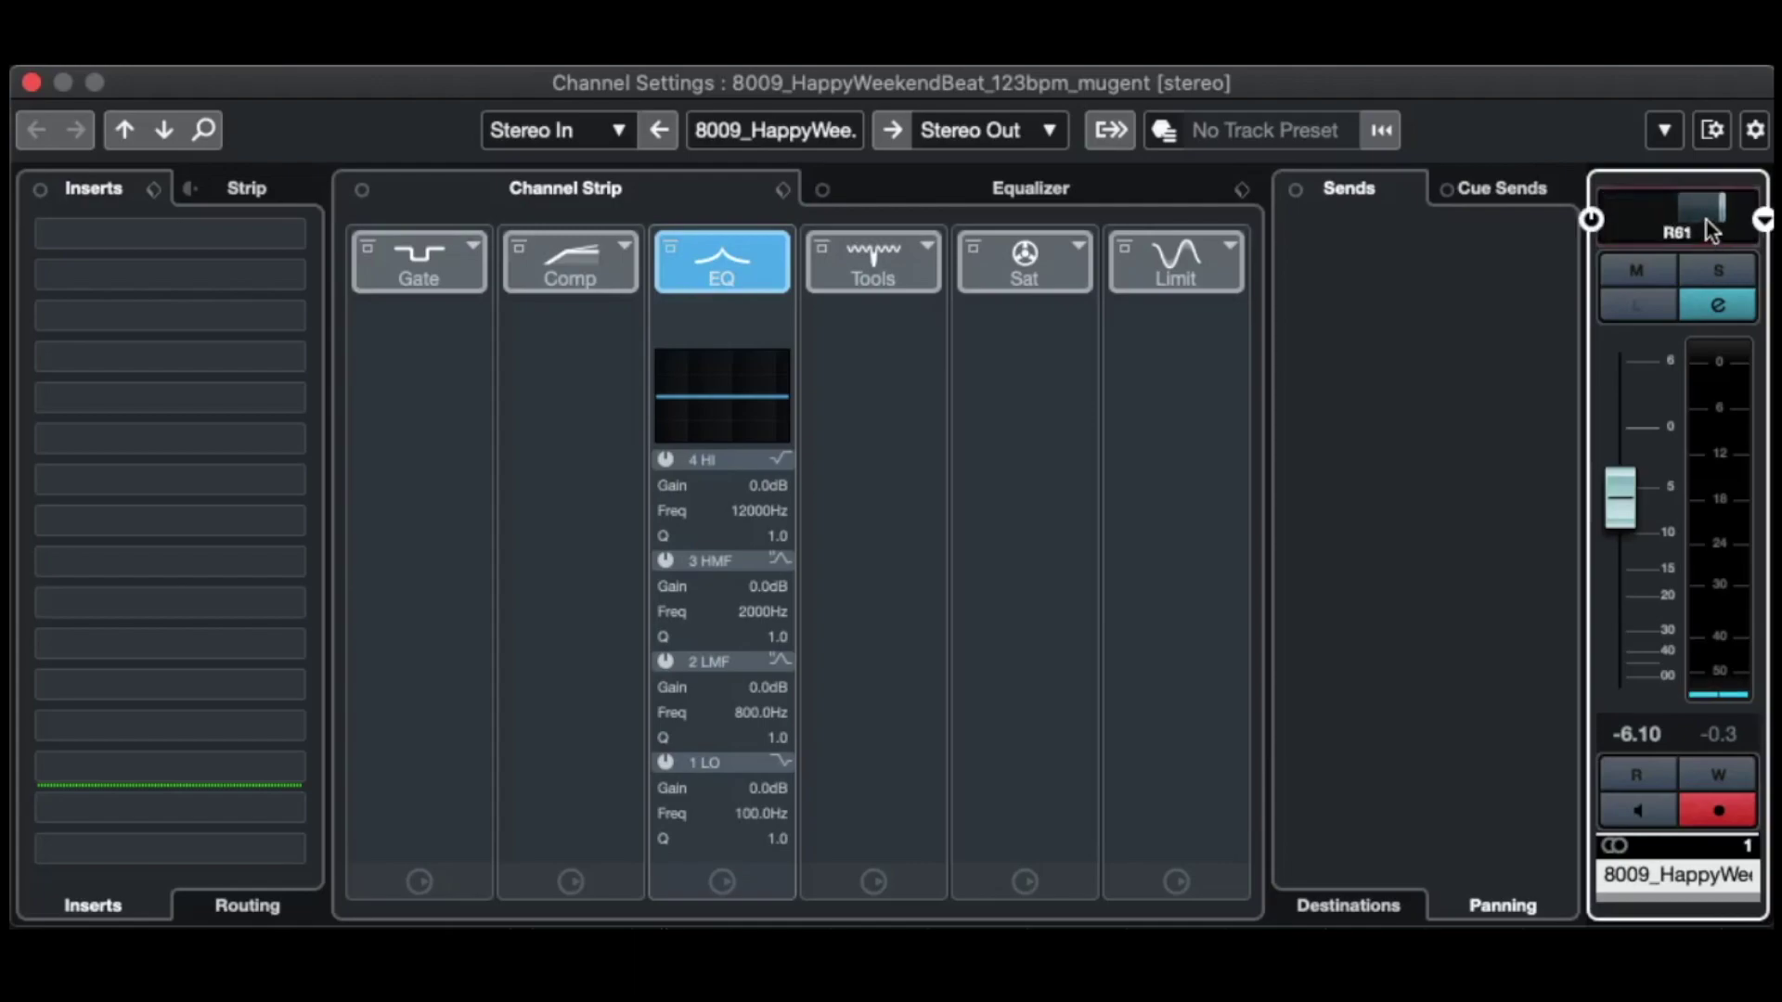
{"action": "double_click", "coordinate": [1711, 218]}
{"action": "type", "text": "0"}
{"action": "key", "text": "Return"}
- Try out the mute and solo functions on the beat channel
{"action": "left_click", "coordinate": [1639, 270]}
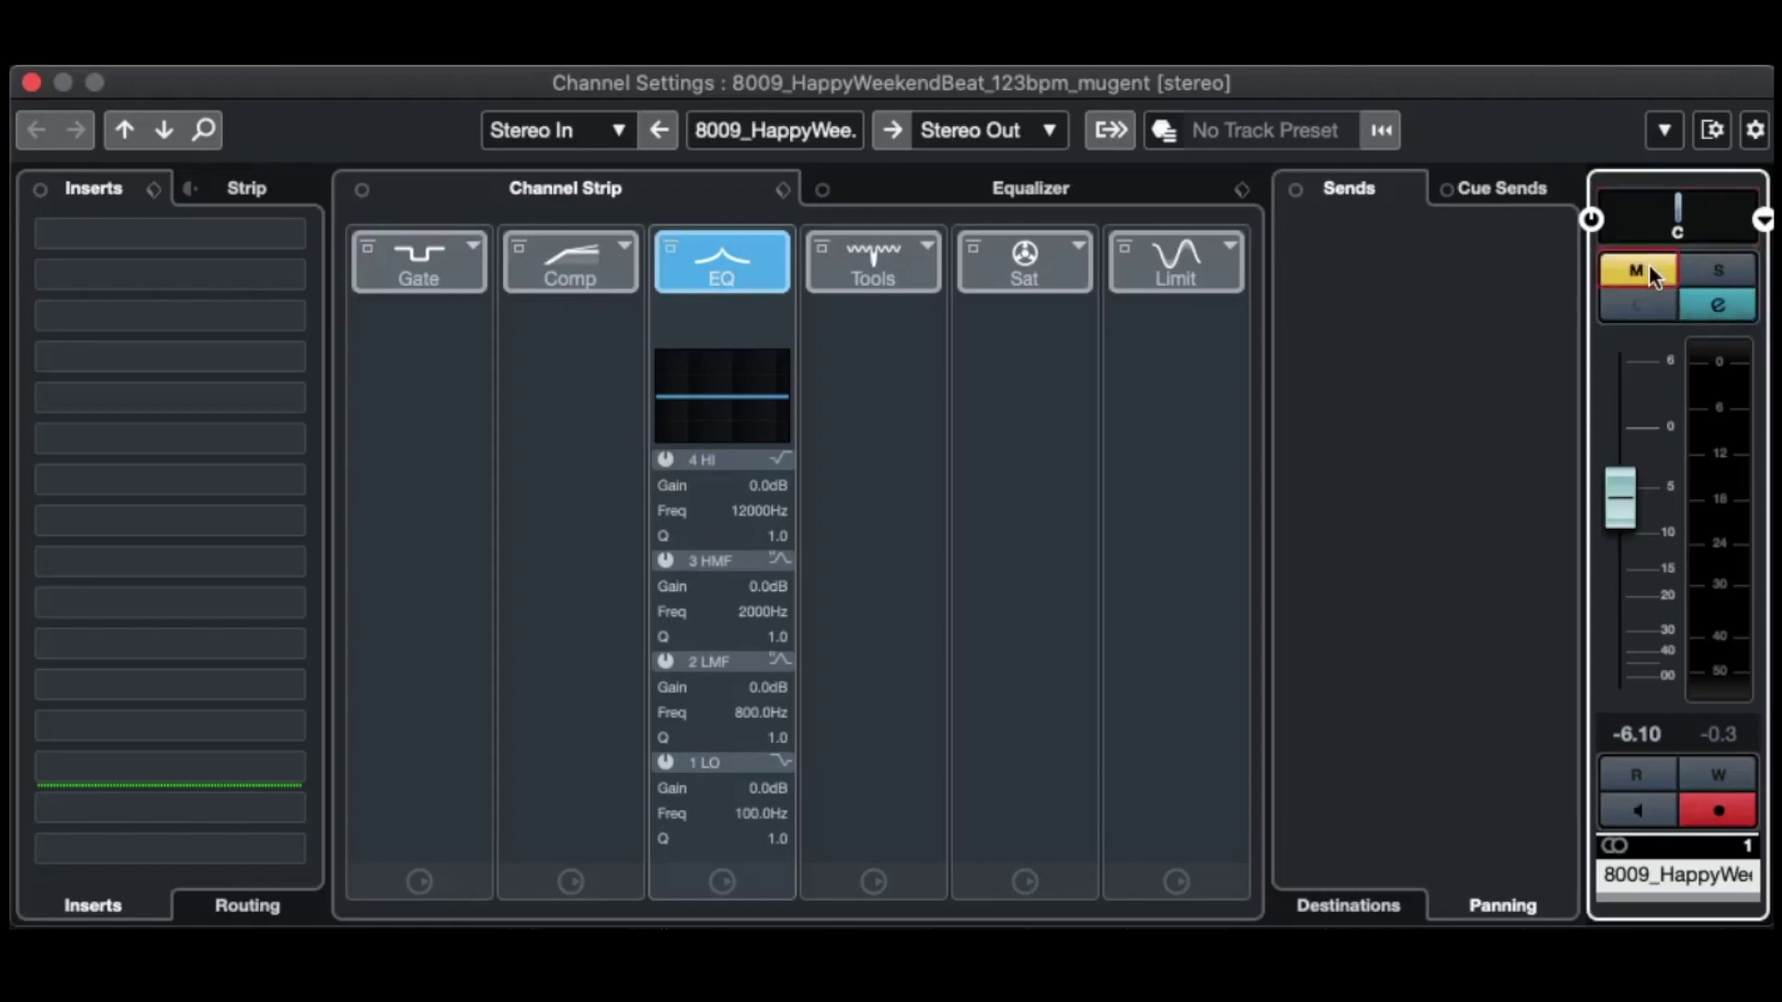
{"action": "left_click", "coordinate": [1636, 271]}
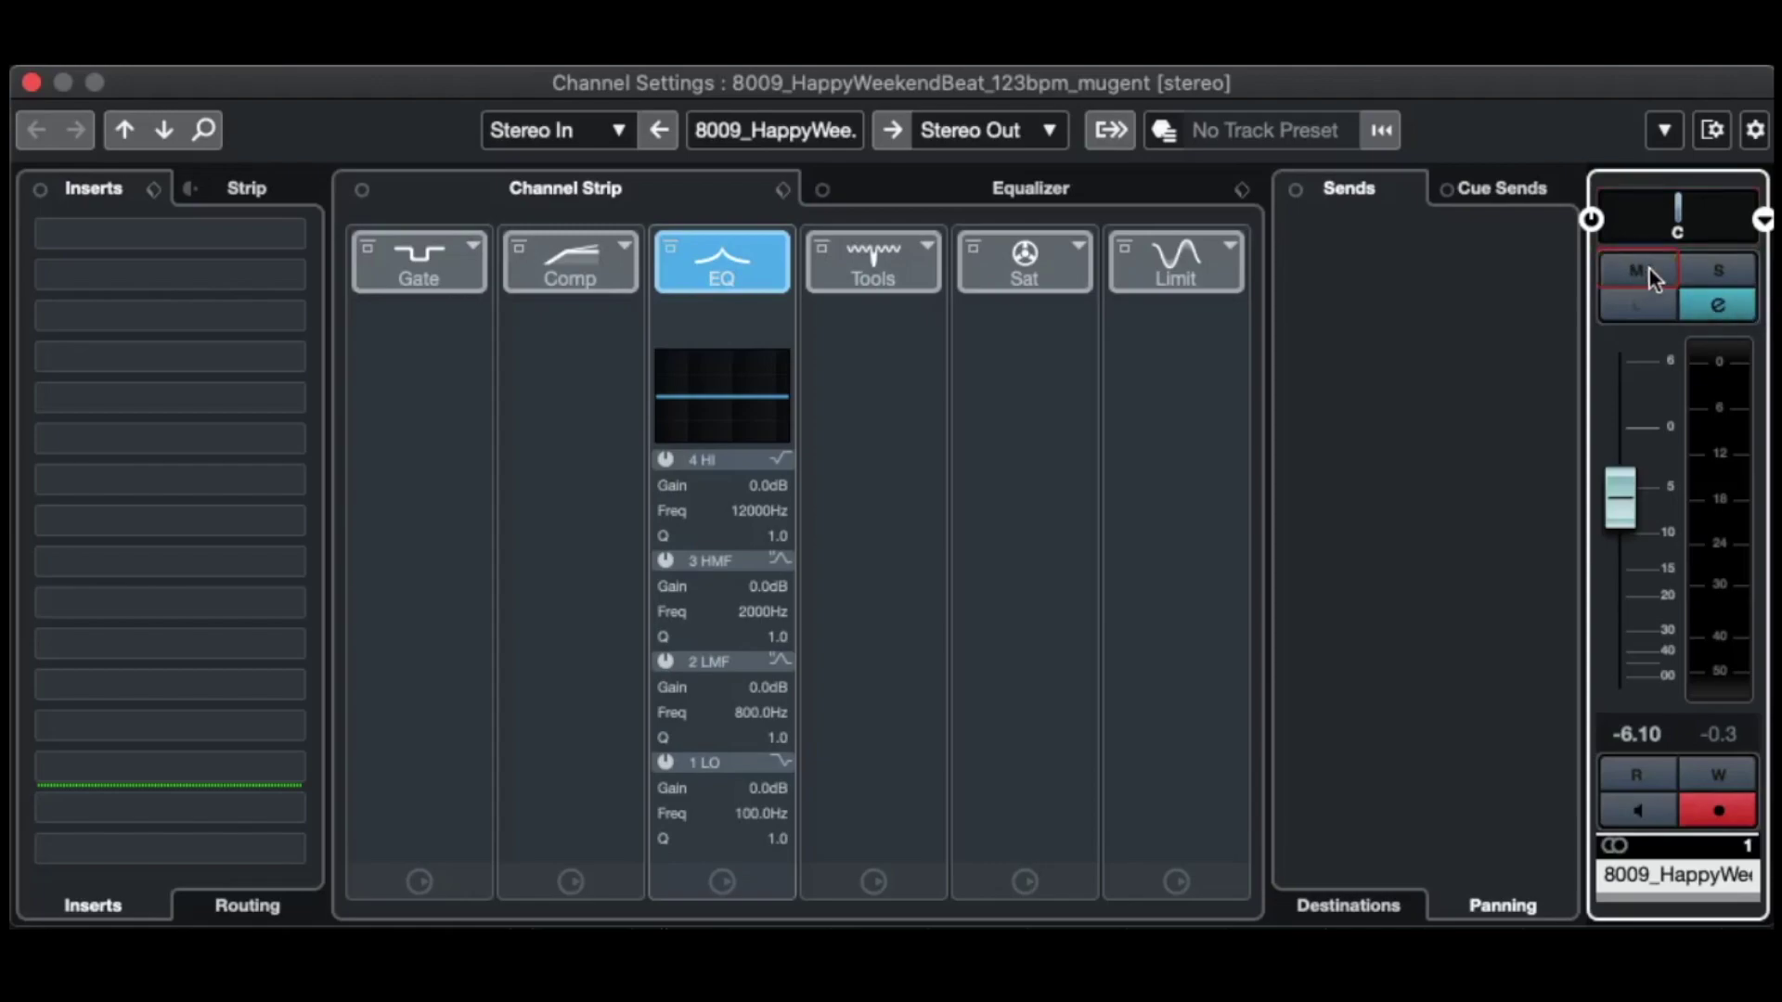
{"action": "left_click", "coordinate": [1722, 270]}
- Show the channel's Equalizer, enable band 2 LMF and boost it about 11.4 dB near 1002 Hz
{"action": "left_click", "coordinate": [538, 182]}
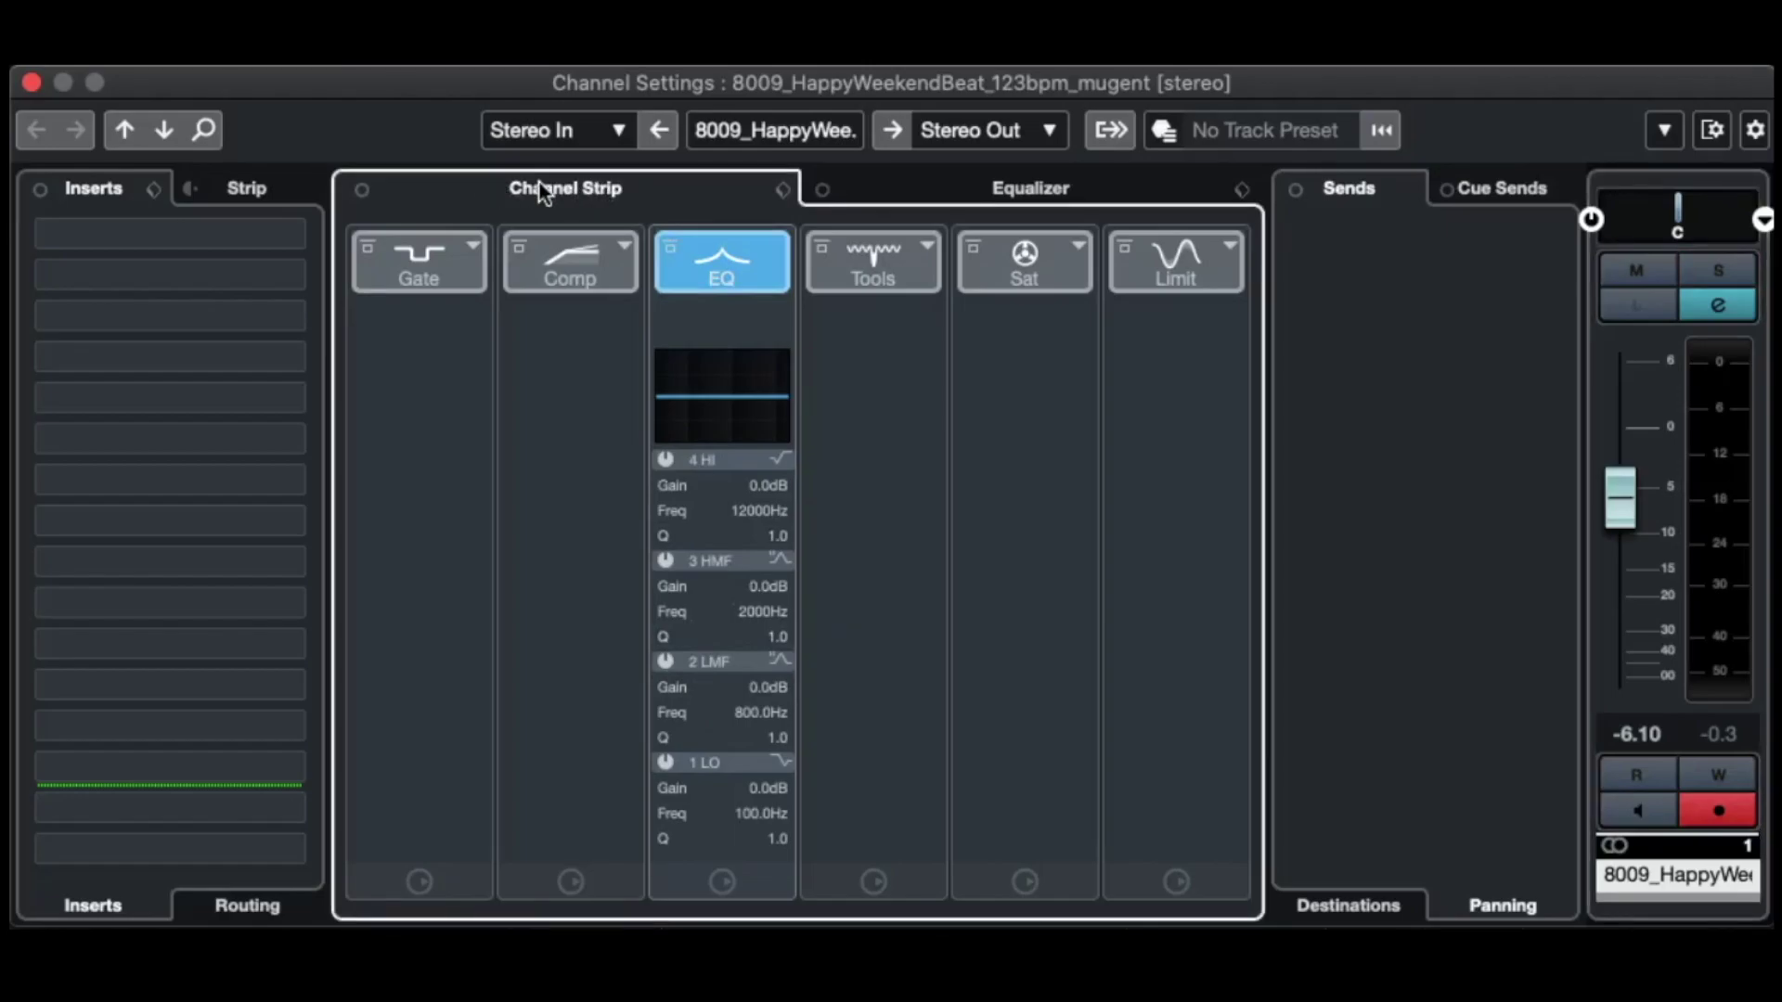
{"action": "left_click", "coordinate": [1123, 189]}
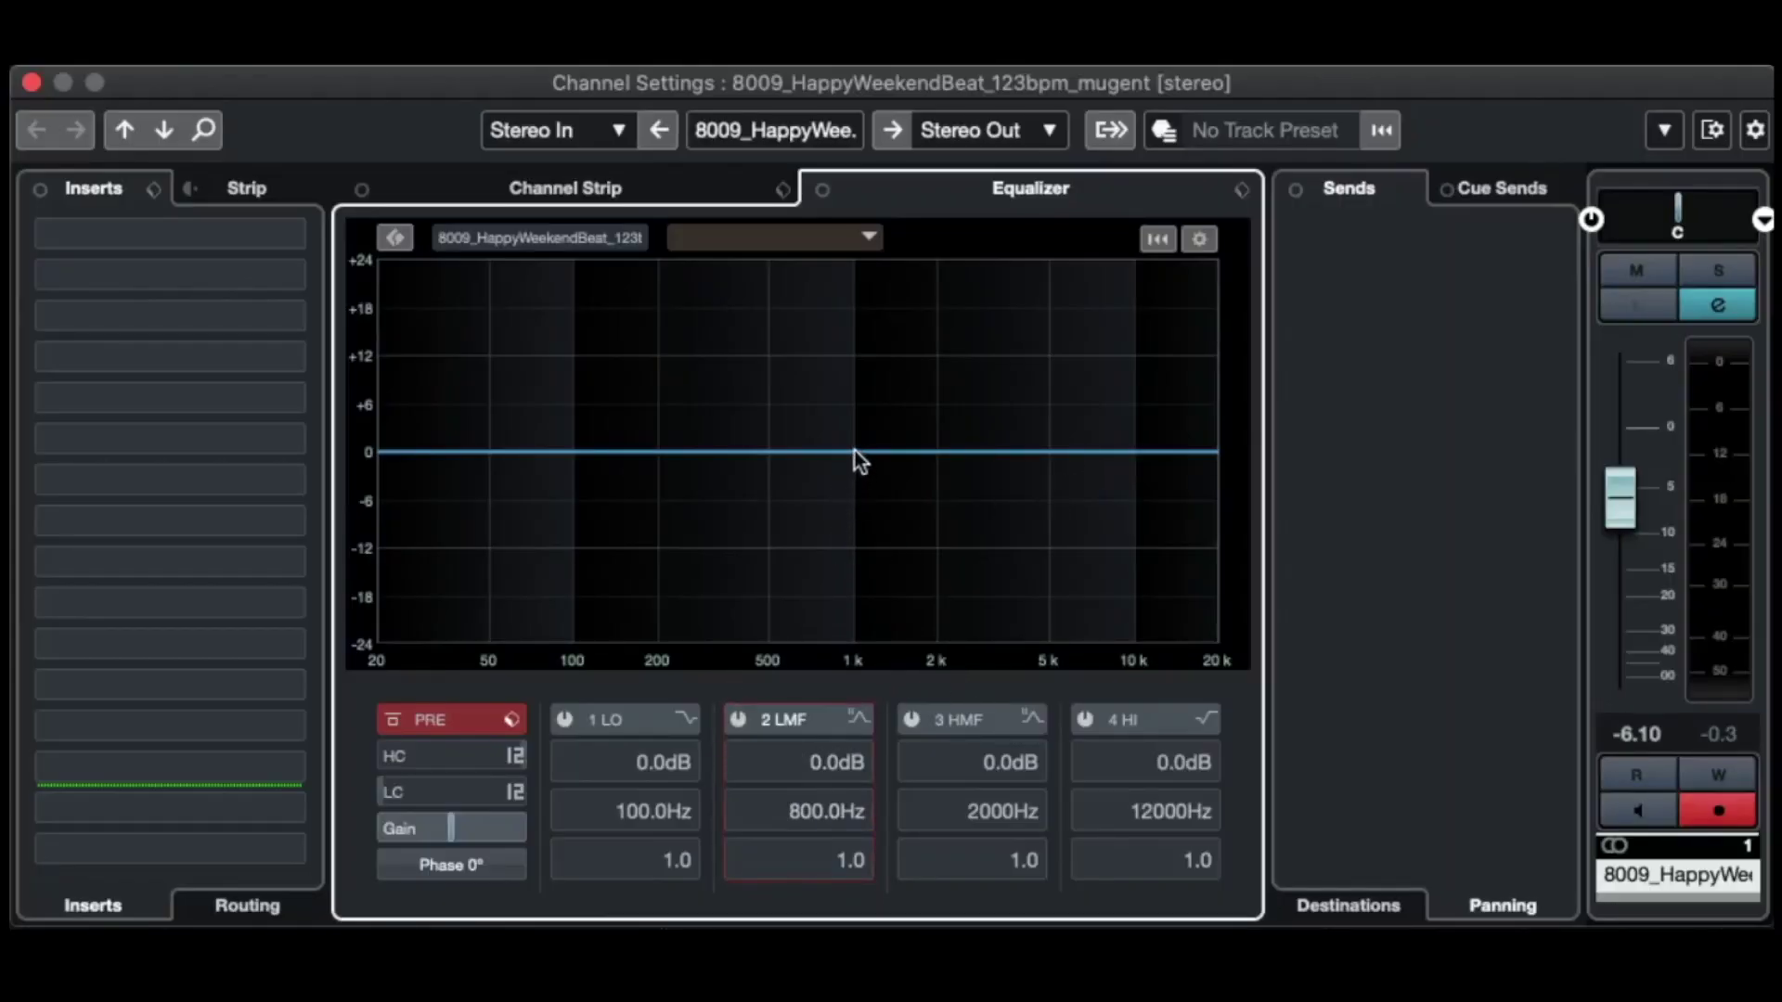
{"action": "left_click", "coordinate": [738, 720]}
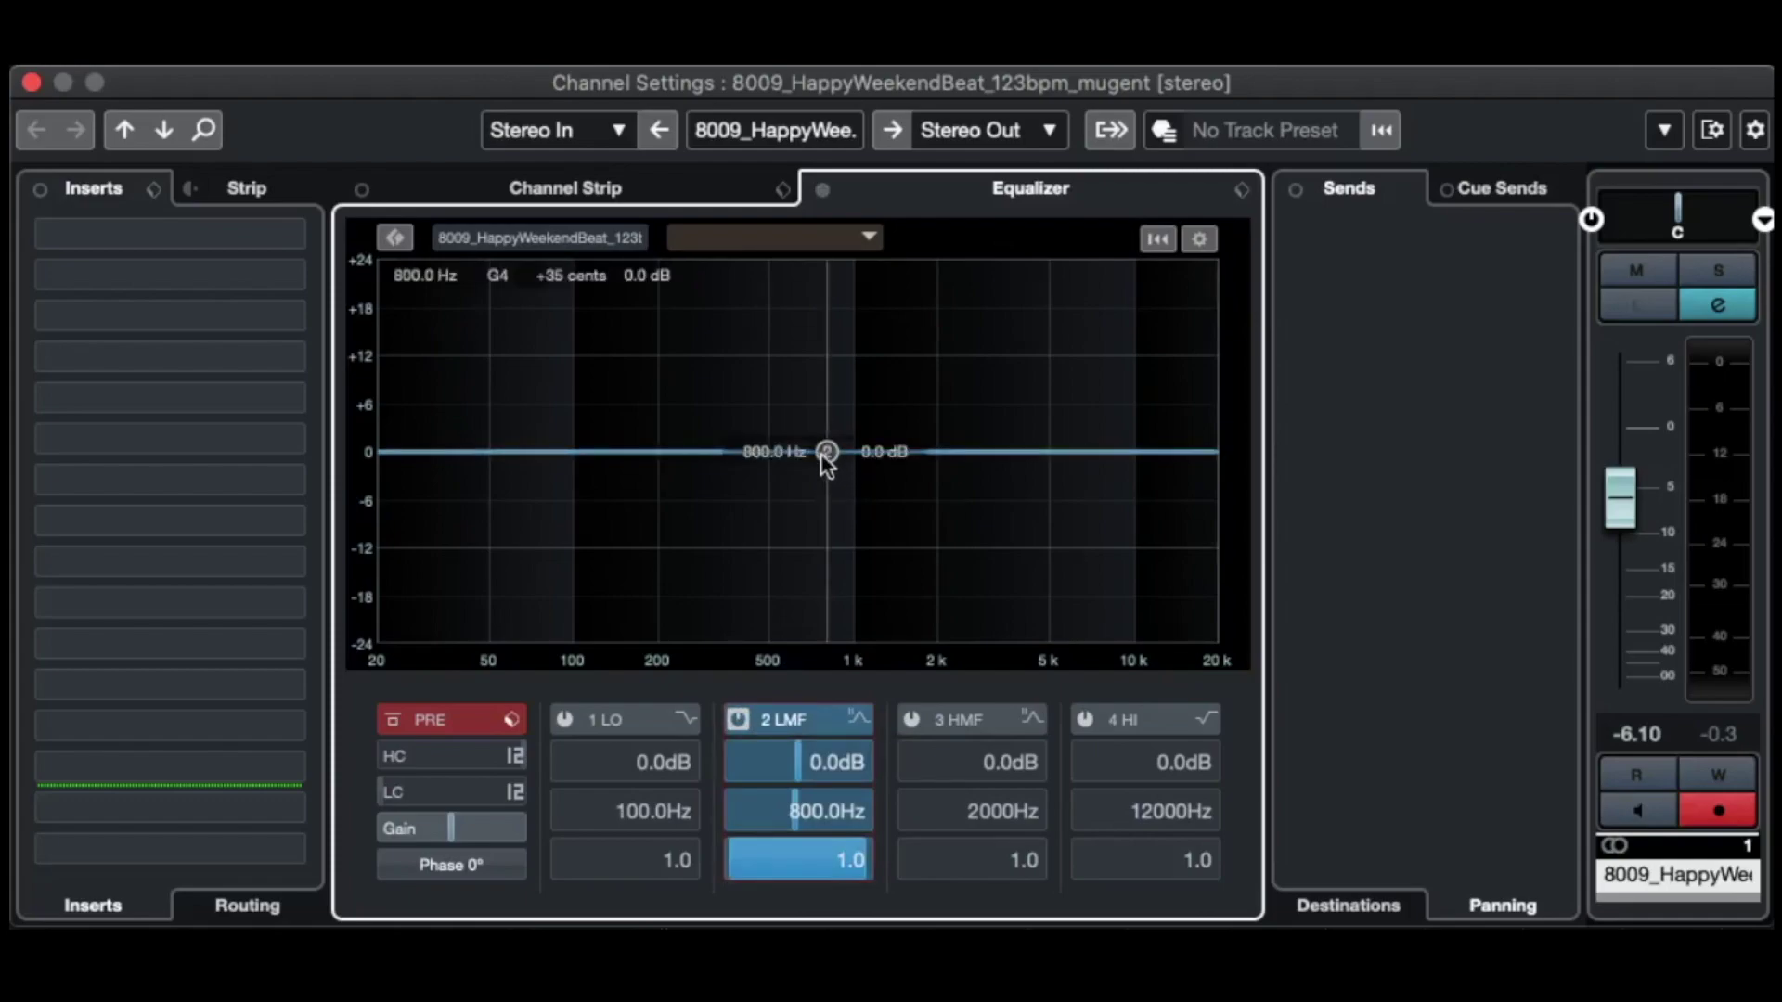
{"action": "left_click_drag", "start_coordinate": [824, 451], "coordinate": [856, 360]}
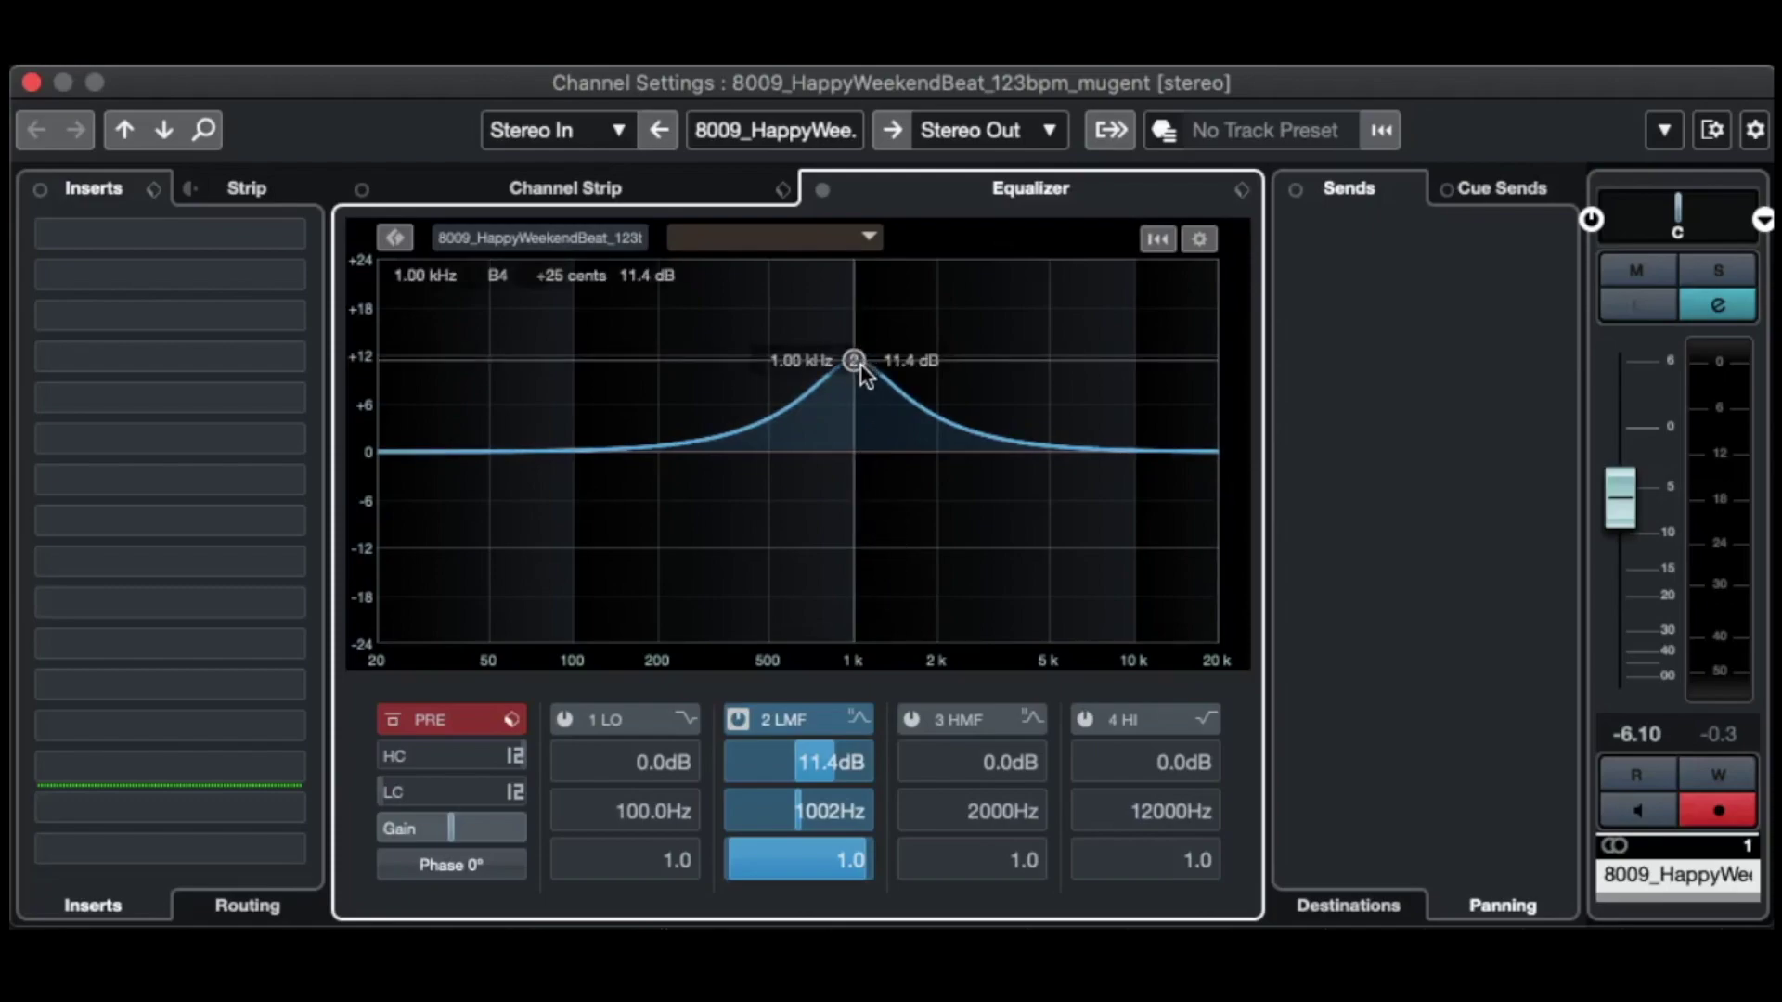
- Raise the band 2 LMF boost to about 15.1 dB near 1015 Hz while playing the loop, and stop playback
{"action": "key", "text": "space"}
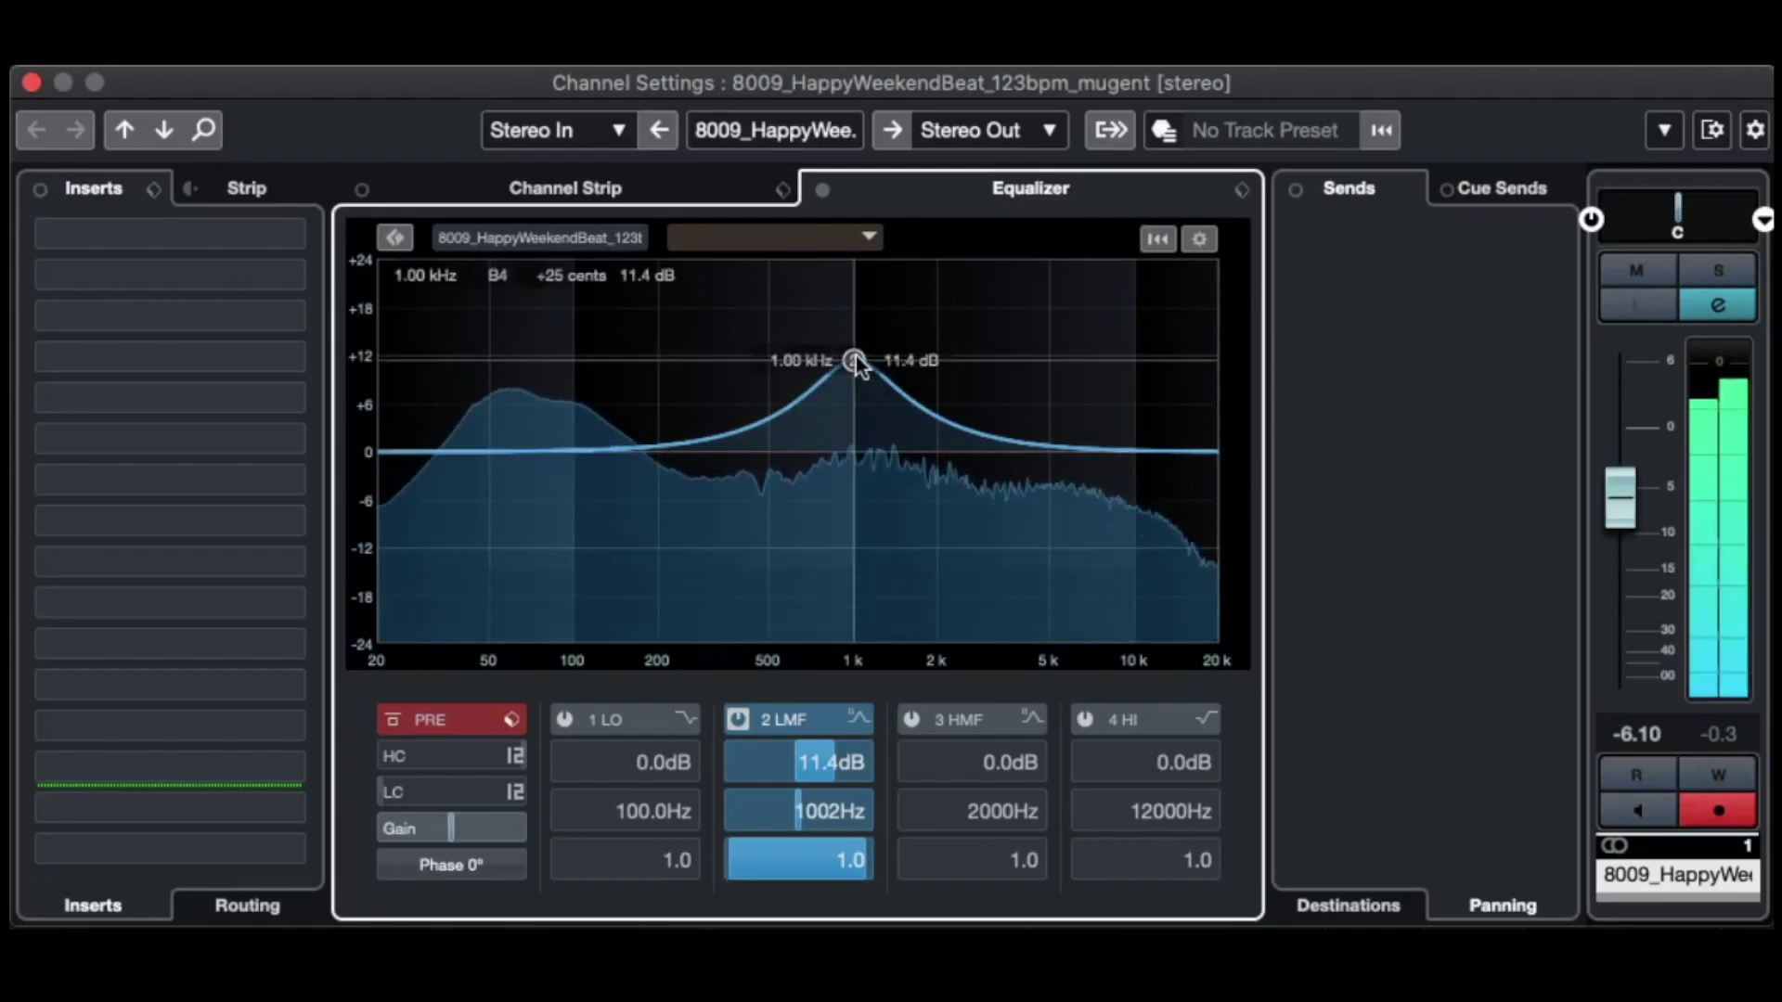
{"action": "left_click_drag", "start_coordinate": [856, 358], "coordinate": [858, 334]}
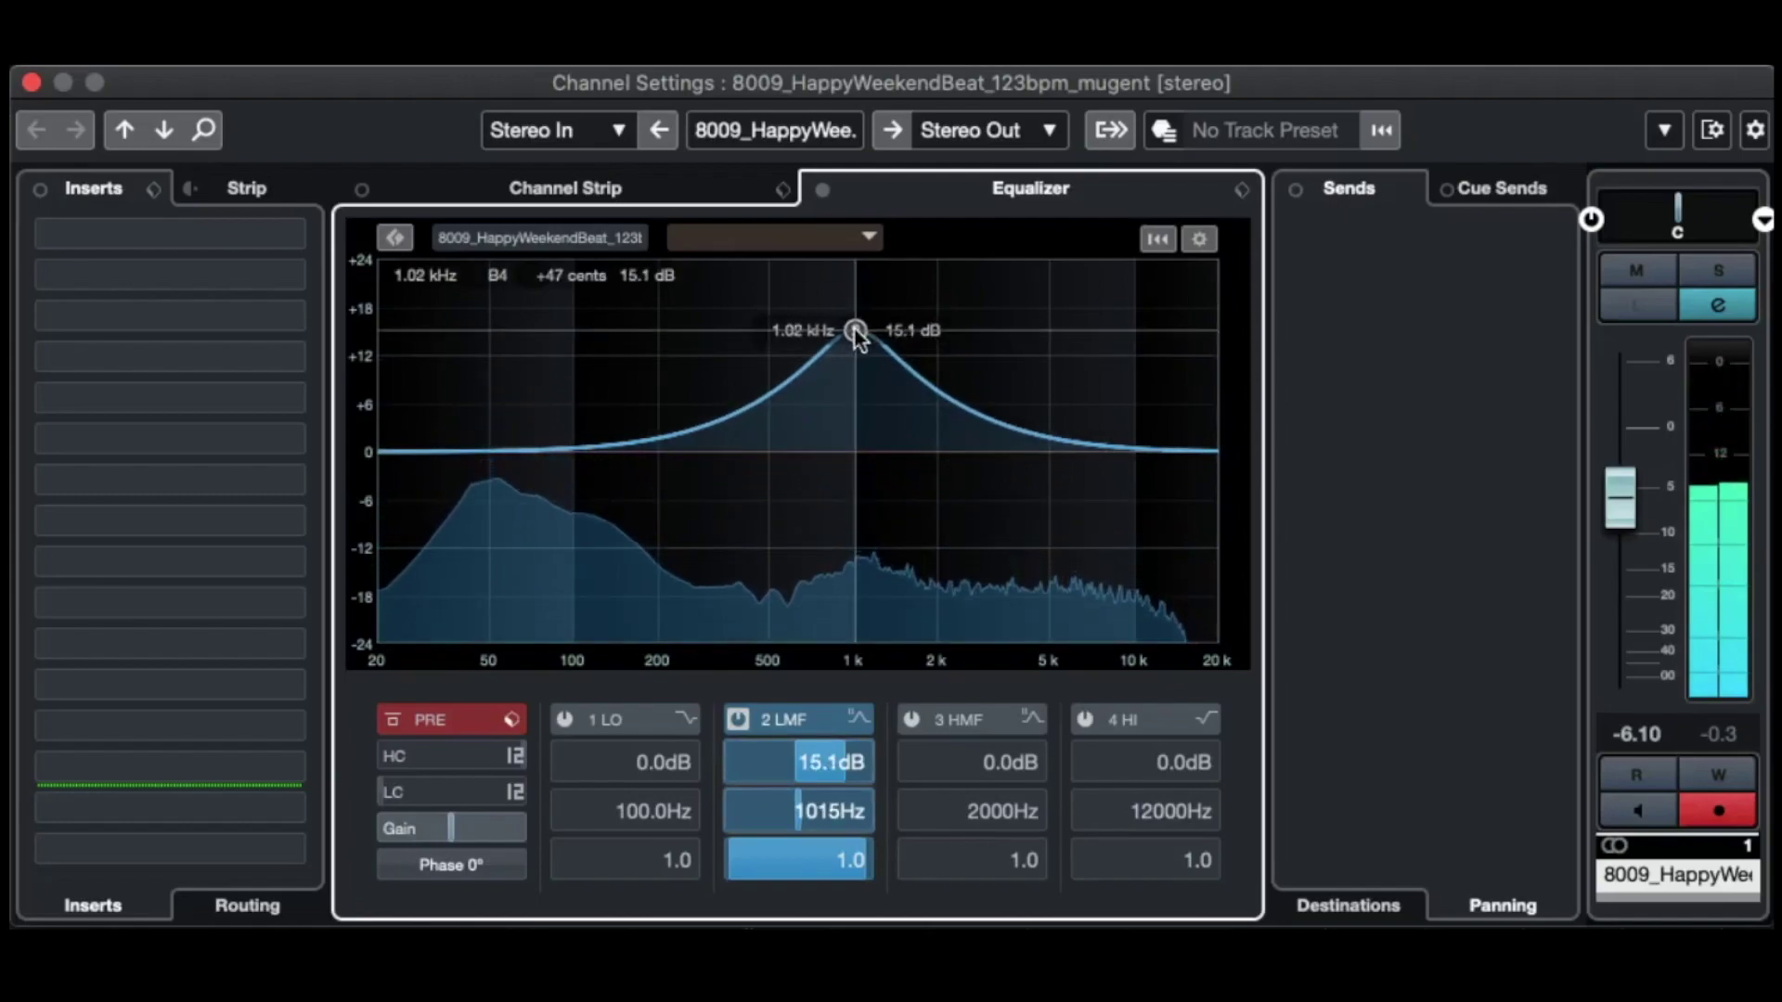
{"action": "key", "text": "space"}
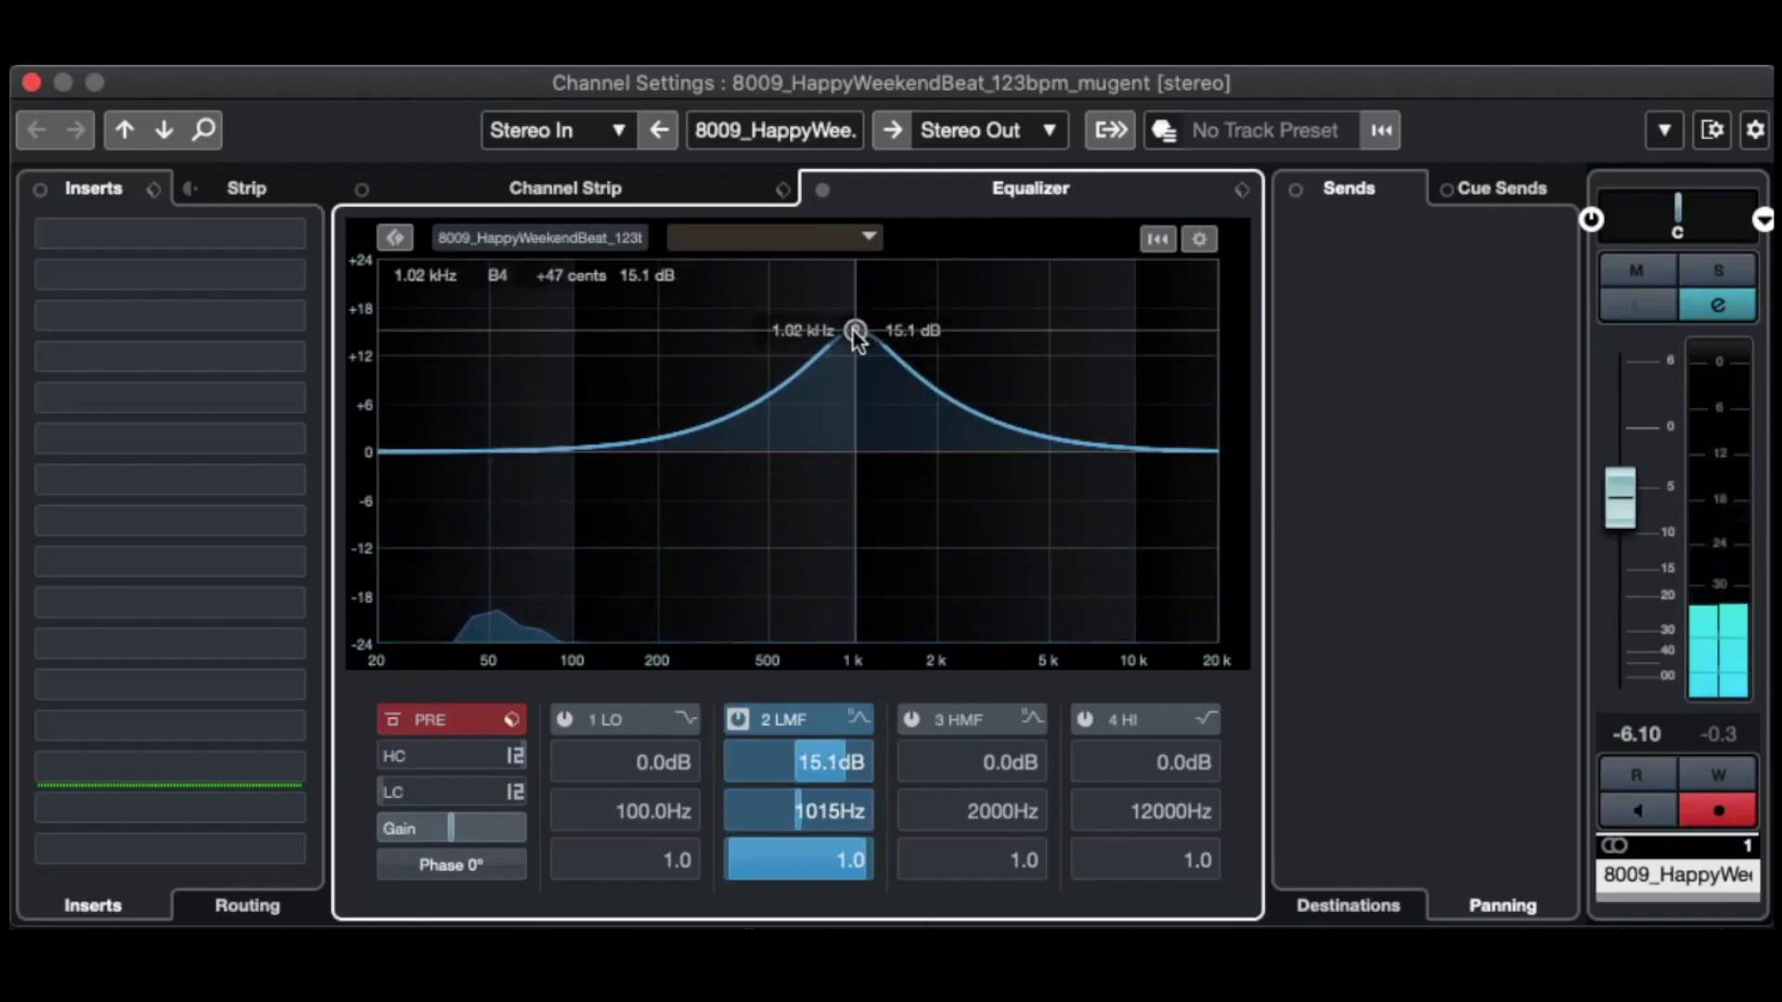
- Adjust the band 2 LMF gain while playing the loop, settling at about 12.2 dB near 989 Hz, and stop playback
{"action": "key", "text": "space"}
{"action": "left_click_drag", "start_coordinate": [813, 768], "coordinate": [731, 698]}
{"action": "right_click", "coordinate": [765, 797]}
{"action": "key", "text": "Escape"}
{"action": "key", "text": "space"}
{"action": "left_click_drag", "start_coordinate": [800, 384], "coordinate": [850, 353]}
{"action": "key", "text": "space"}
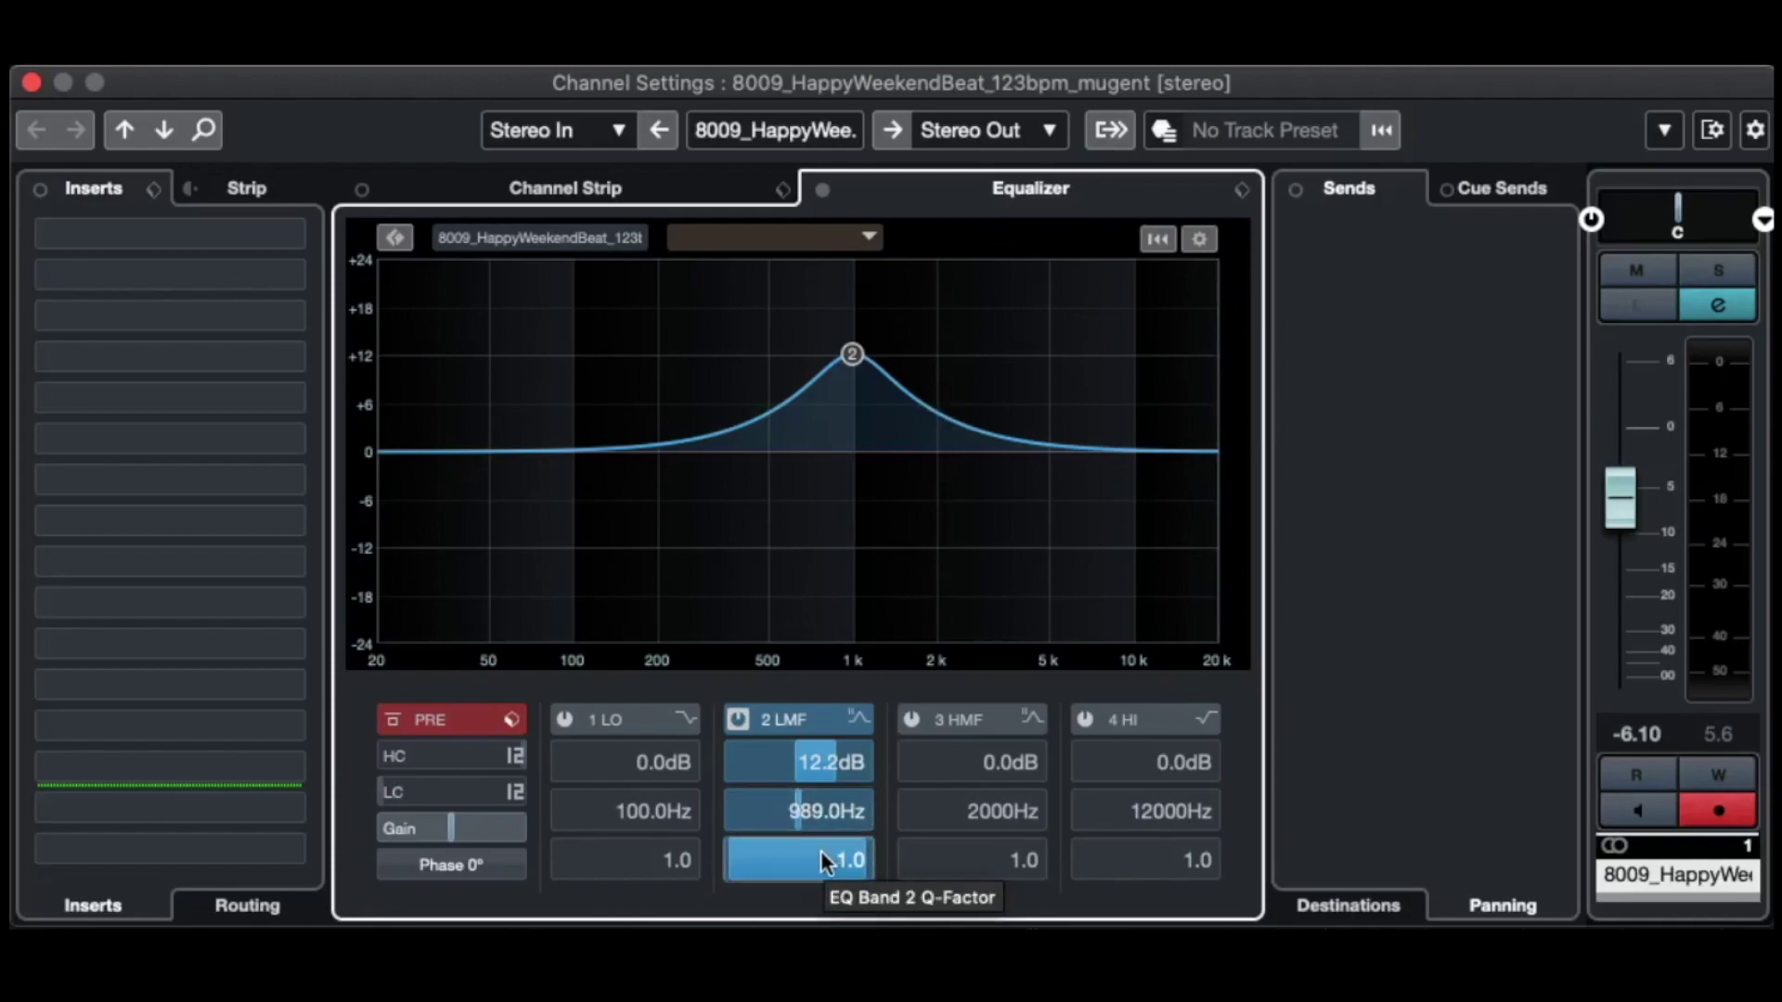
- Vary the band 2 LMF Q-factor with the loop playing and leave it at about 6.1
{"action": "left_click_drag", "start_coordinate": [821, 852], "coordinate": [705, 854]}
{"action": "key", "text": "space"}
{"action": "left_click_drag", "start_coordinate": [717, 850], "coordinate": [848, 855]}
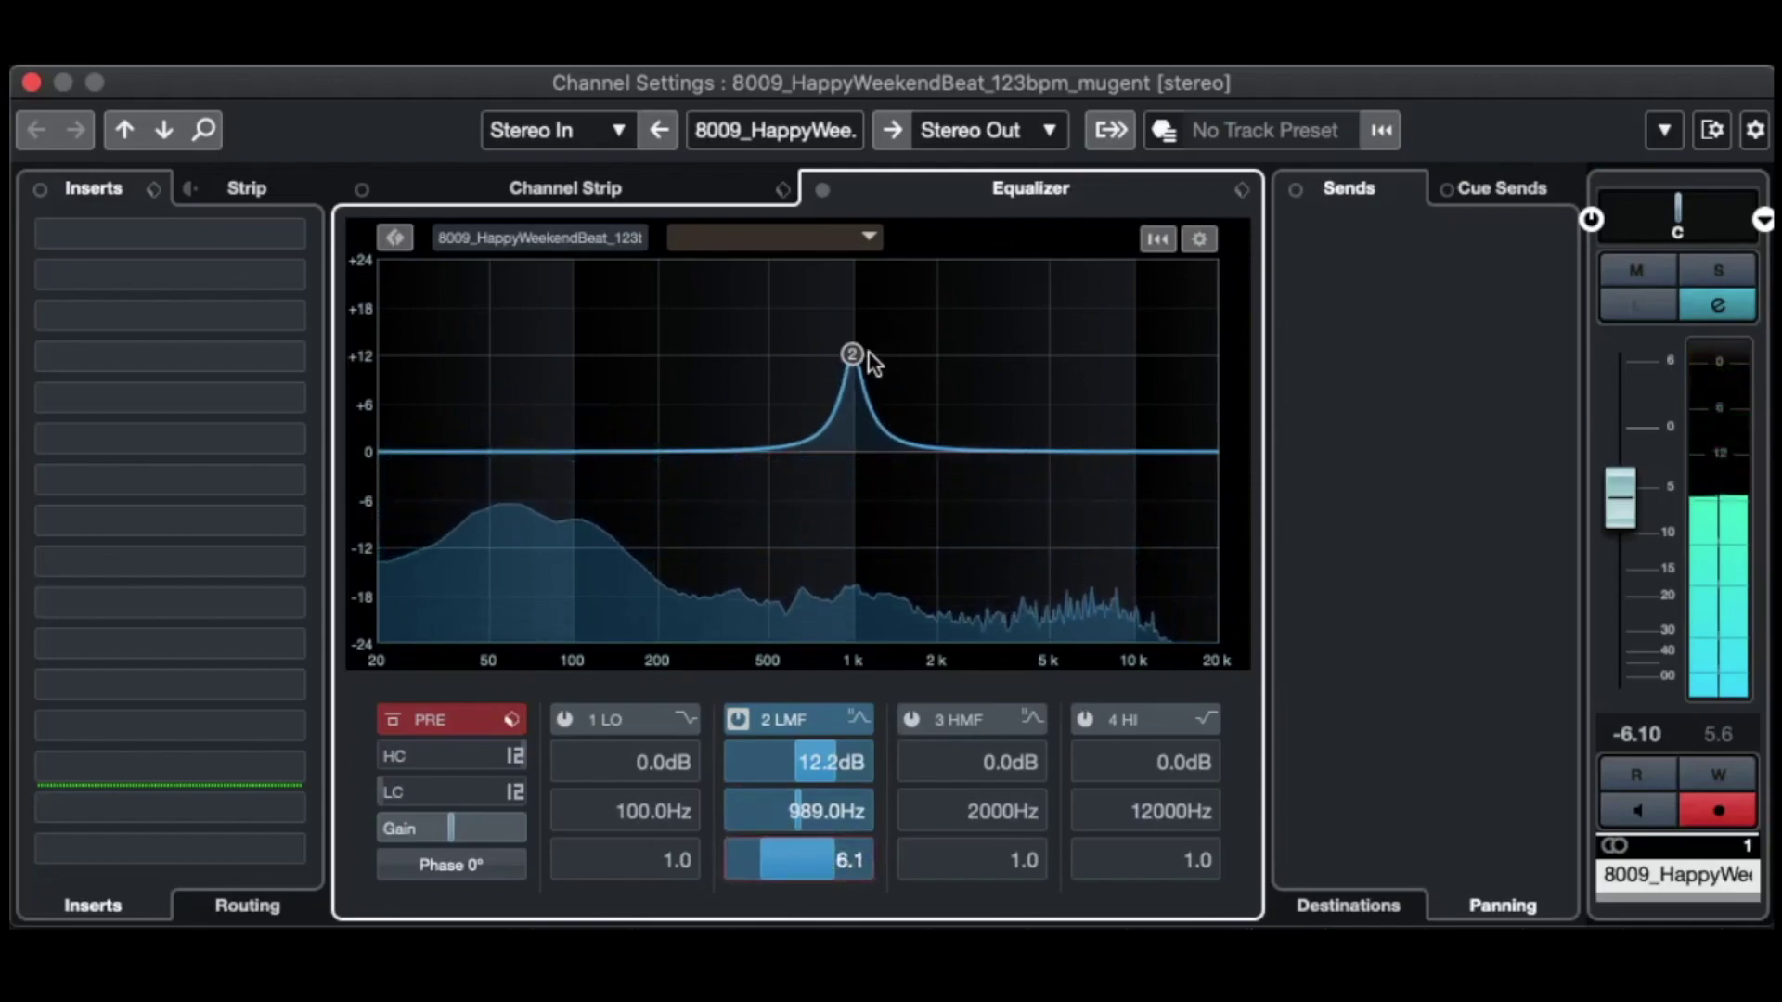
- Sweep the band 2 LMF boost across the spectrum to about 17.1 dB near 1772 Hz, with the Q-factor raised to 12.0
{"action": "mouse_move", "coordinate": [852, 354]}
{"action": "left_click_drag", "start_coordinate": [852, 353], "coordinate": [838, 351]}
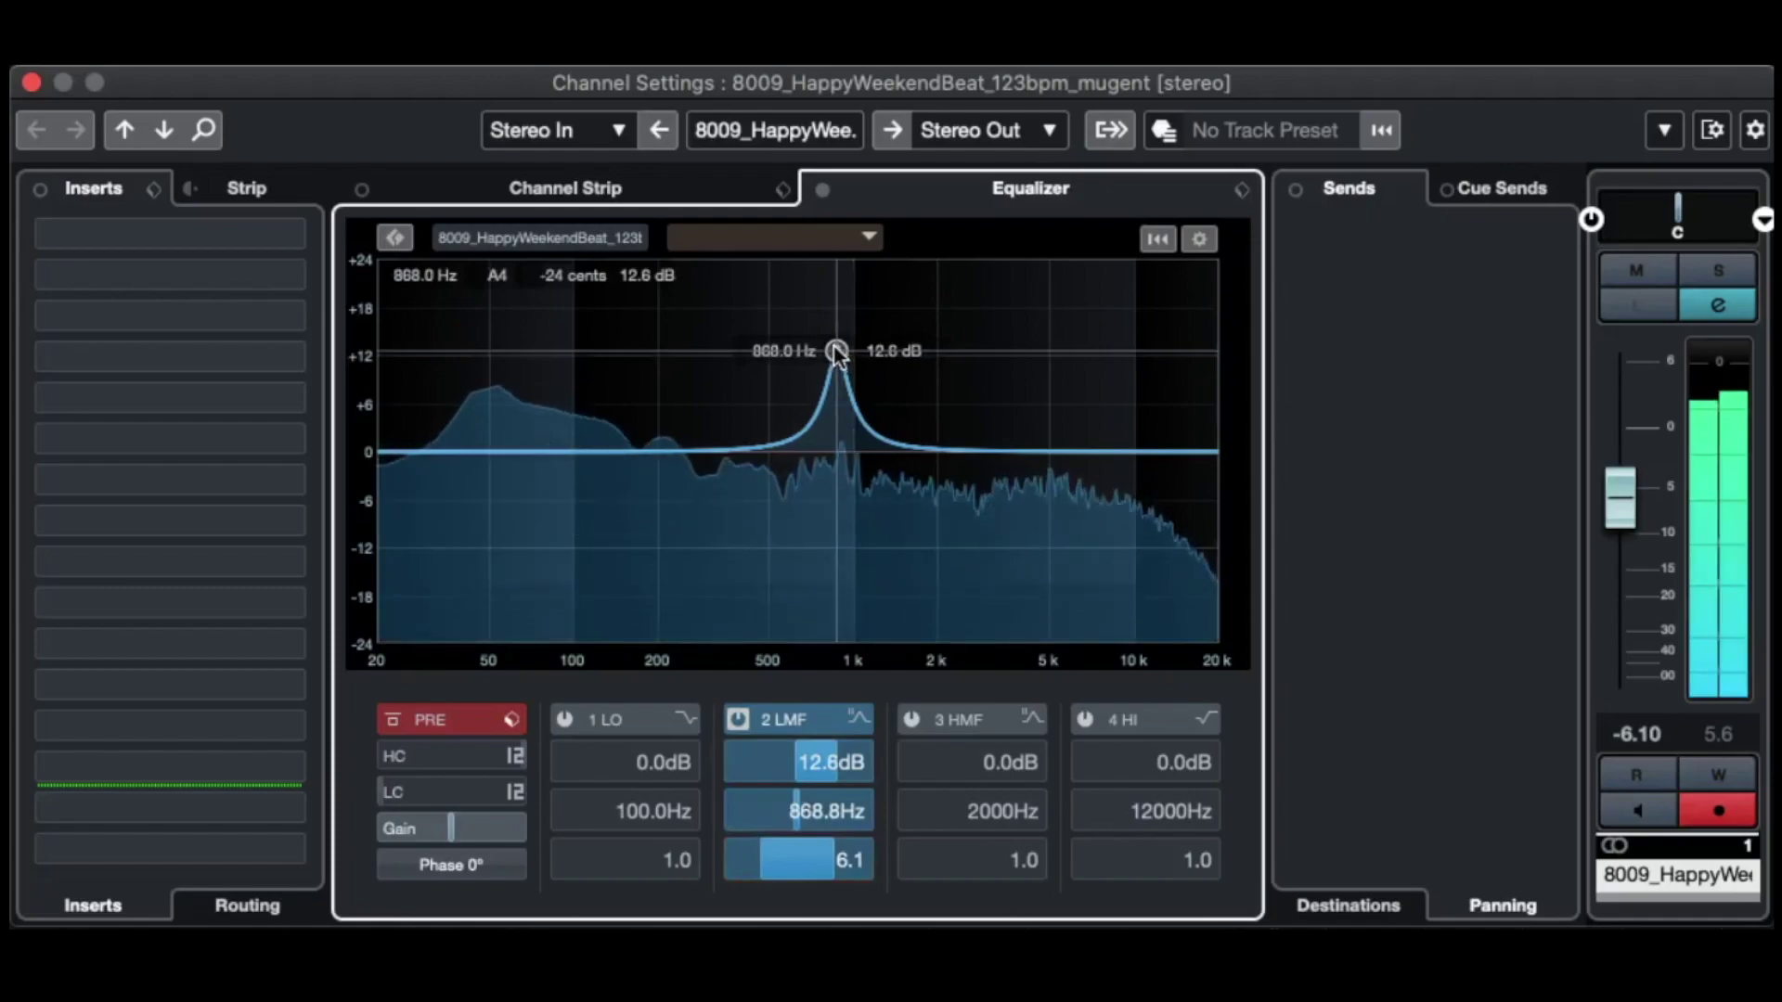
{"action": "left_click_drag", "start_coordinate": [837, 352], "coordinate": [912, 307]}
{"action": "left_click_drag", "start_coordinate": [826, 845], "coordinate": [1150, 753]}
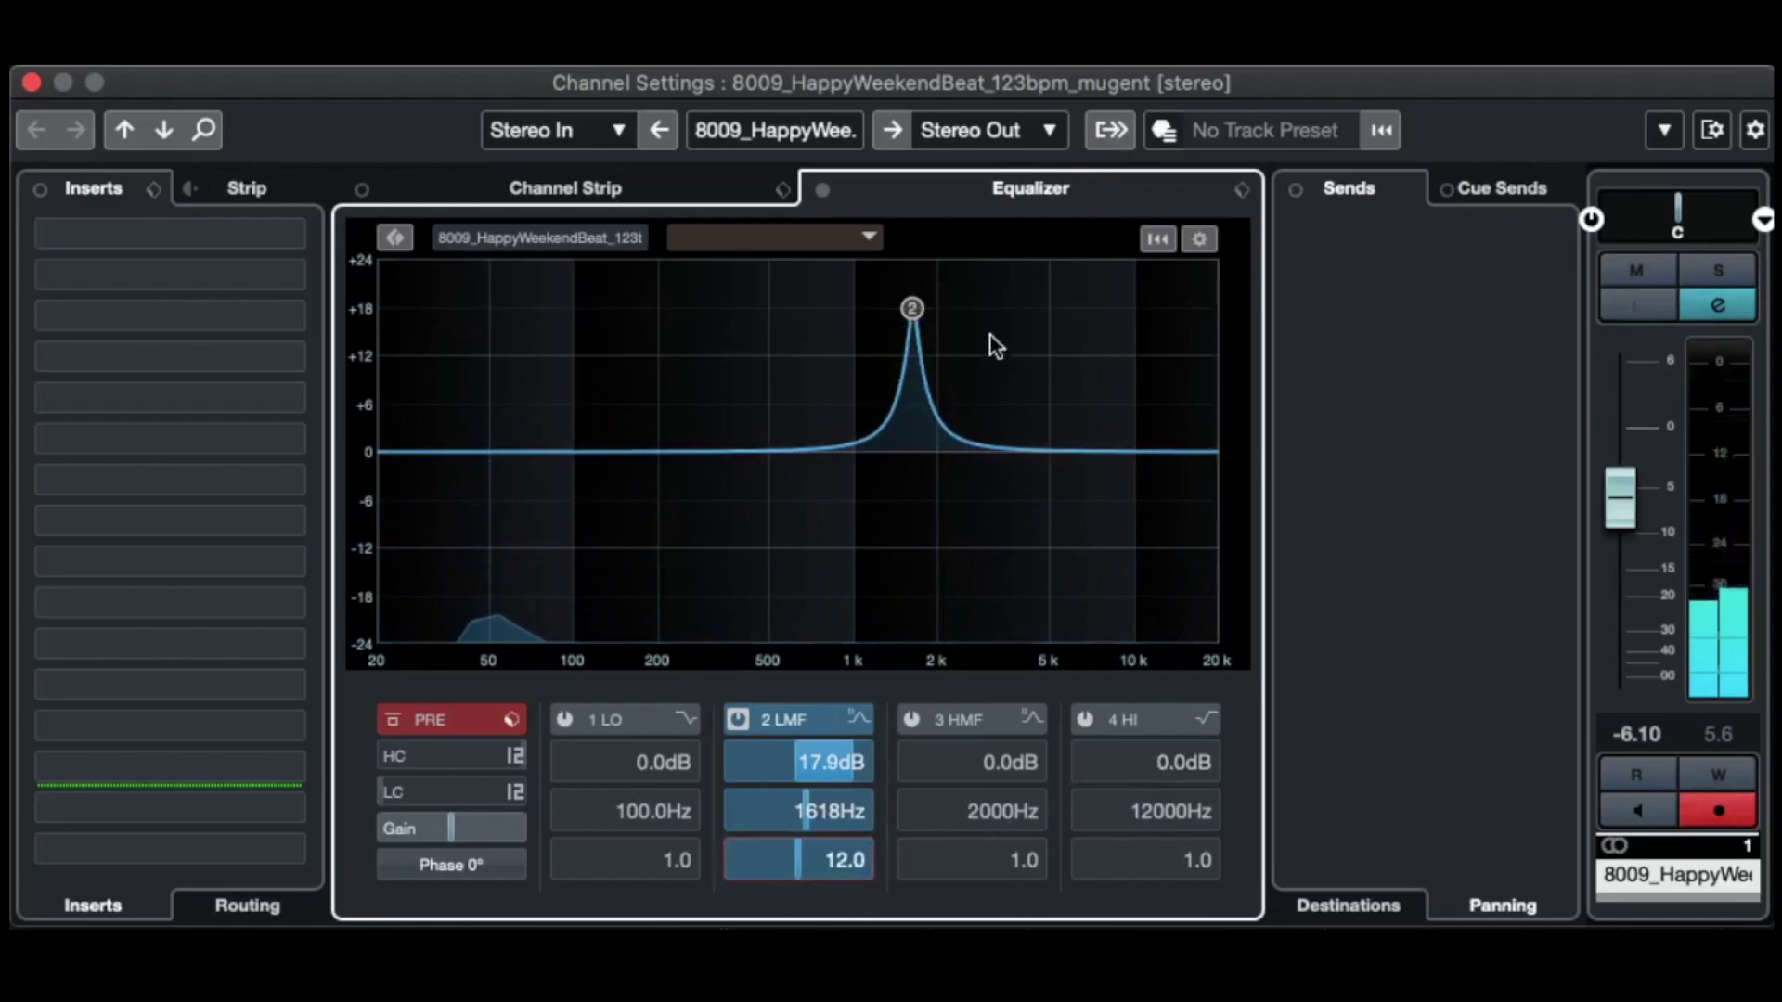
{"action": "left_click_drag", "start_coordinate": [915, 308], "coordinate": [925, 317]}
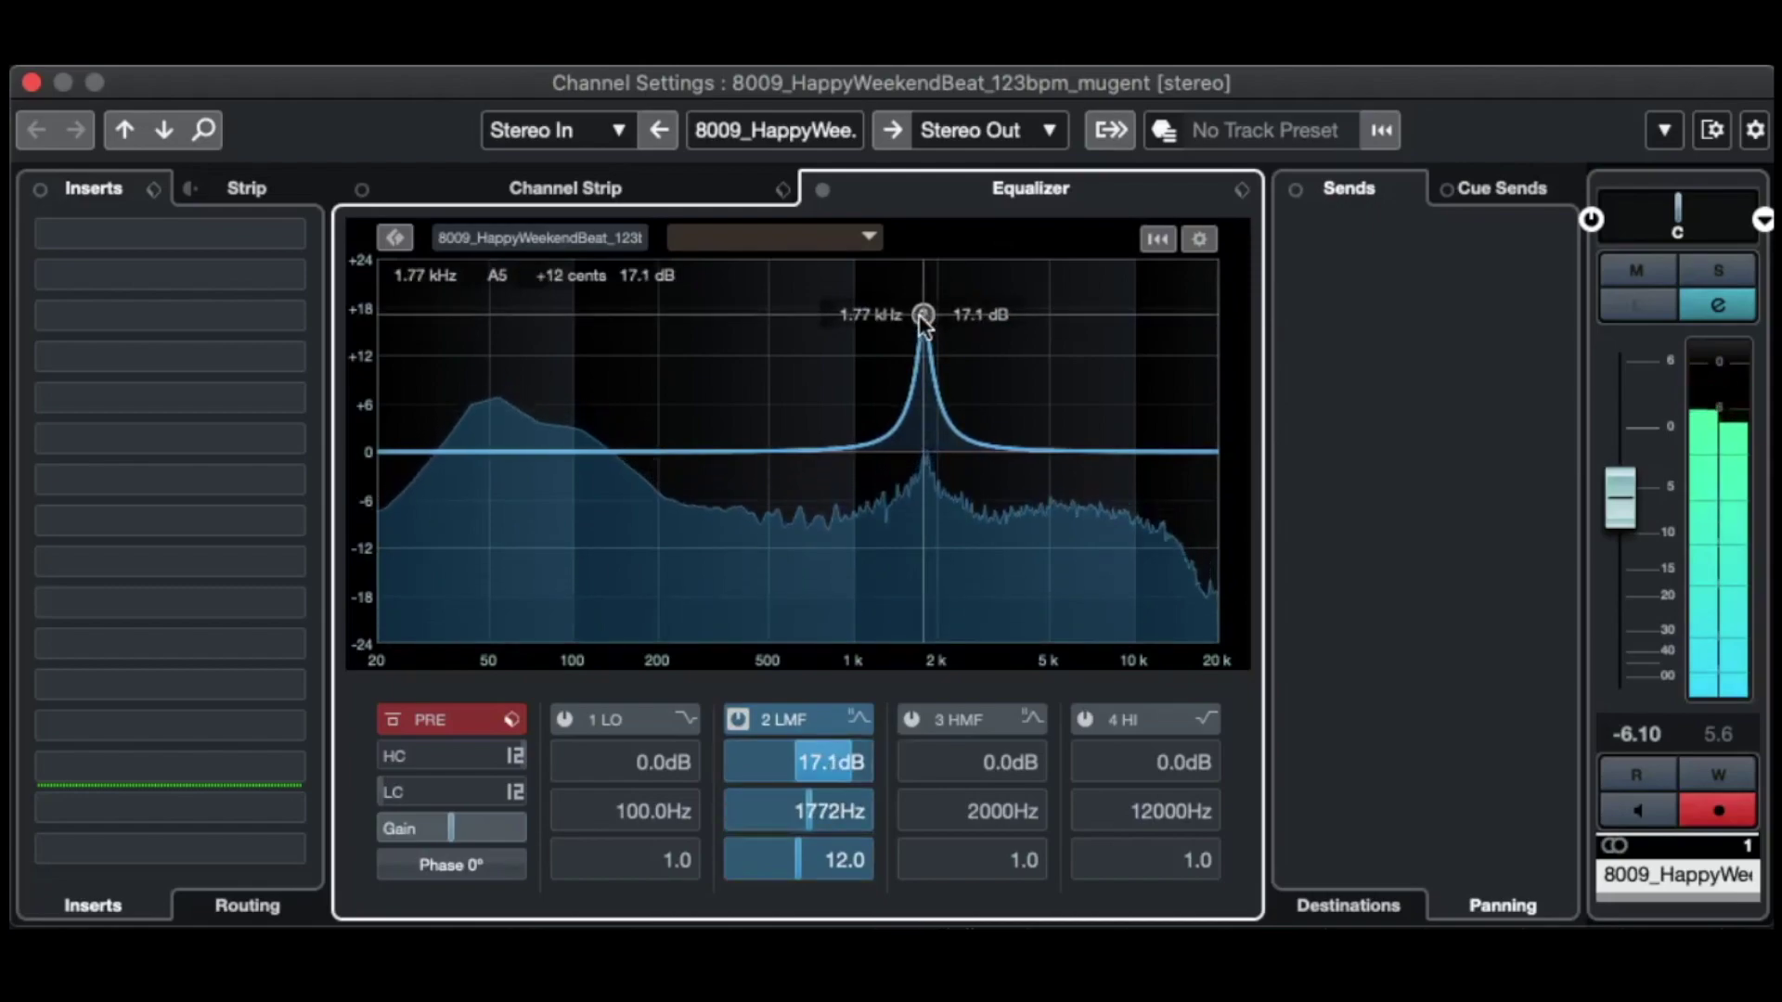
- Try a band 2 LMF cut of about -23.3 dB, and return it to a 9.5 dB boost with a Q-factor of 9.3
{"action": "left_click_drag", "start_coordinate": [813, 763], "coordinate": [672, 804]}
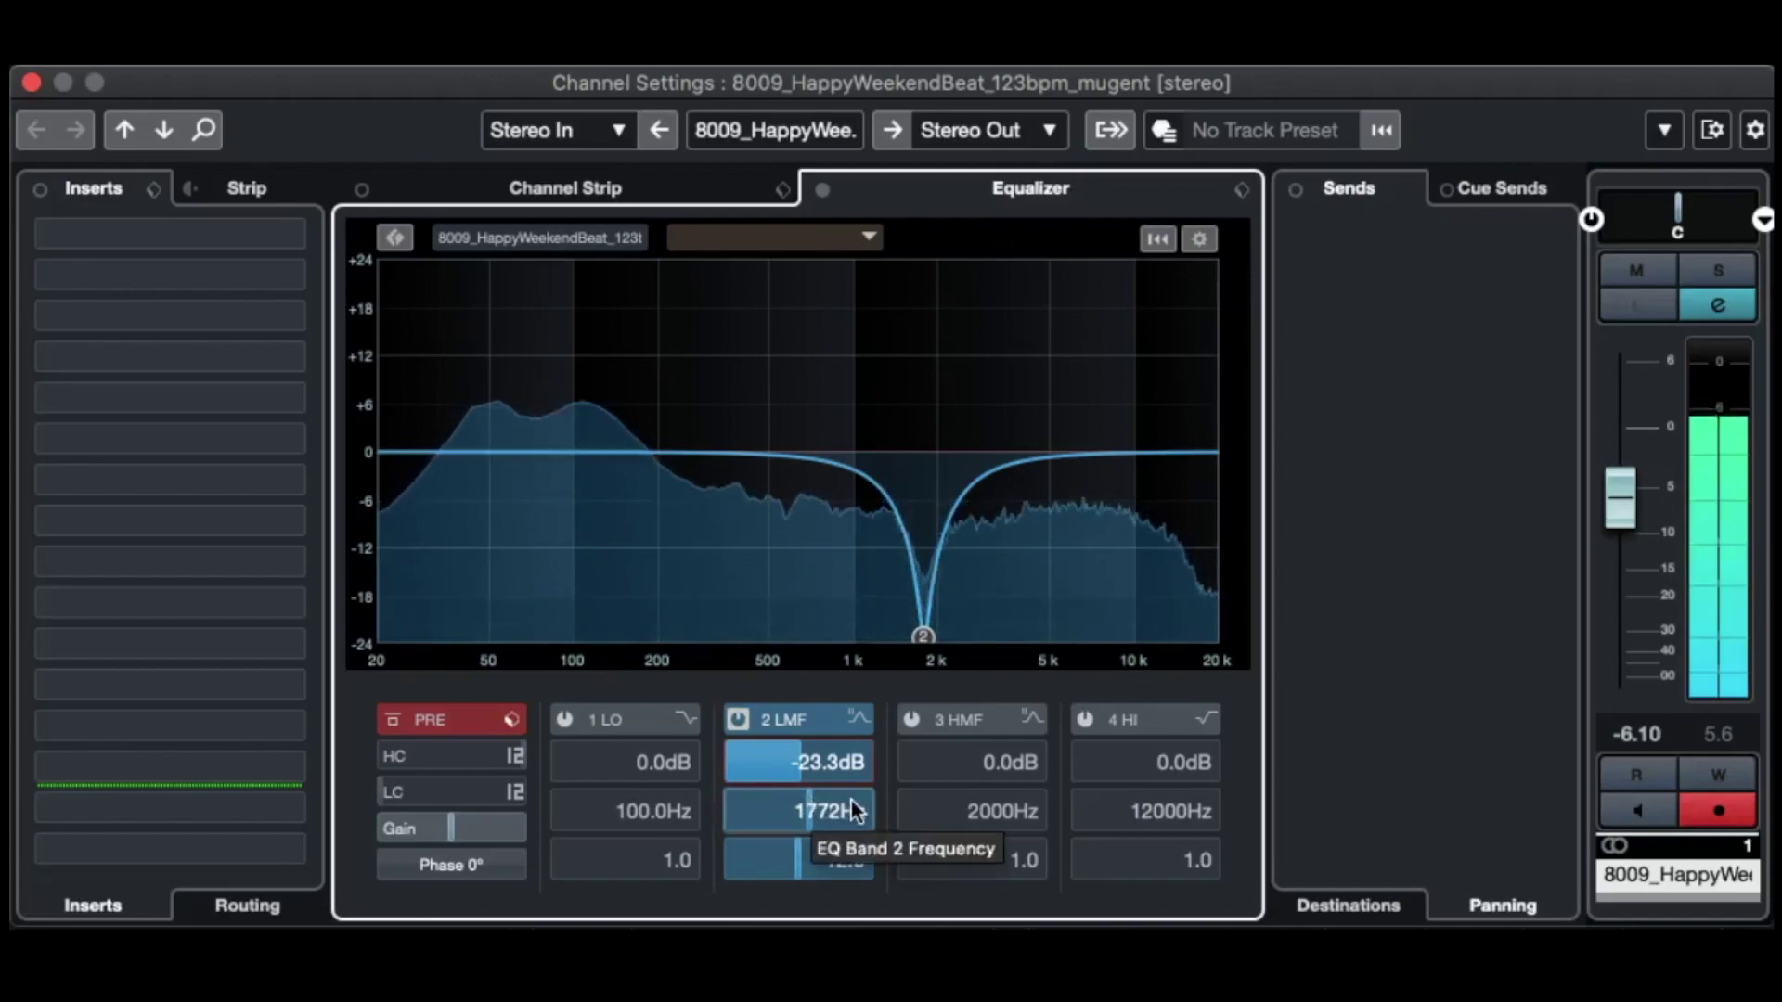
{"action": "left_click_drag", "start_coordinate": [849, 754], "coordinate": [951, 748]}
{"action": "left_click_drag", "start_coordinate": [799, 862], "coordinate": [783, 860]}
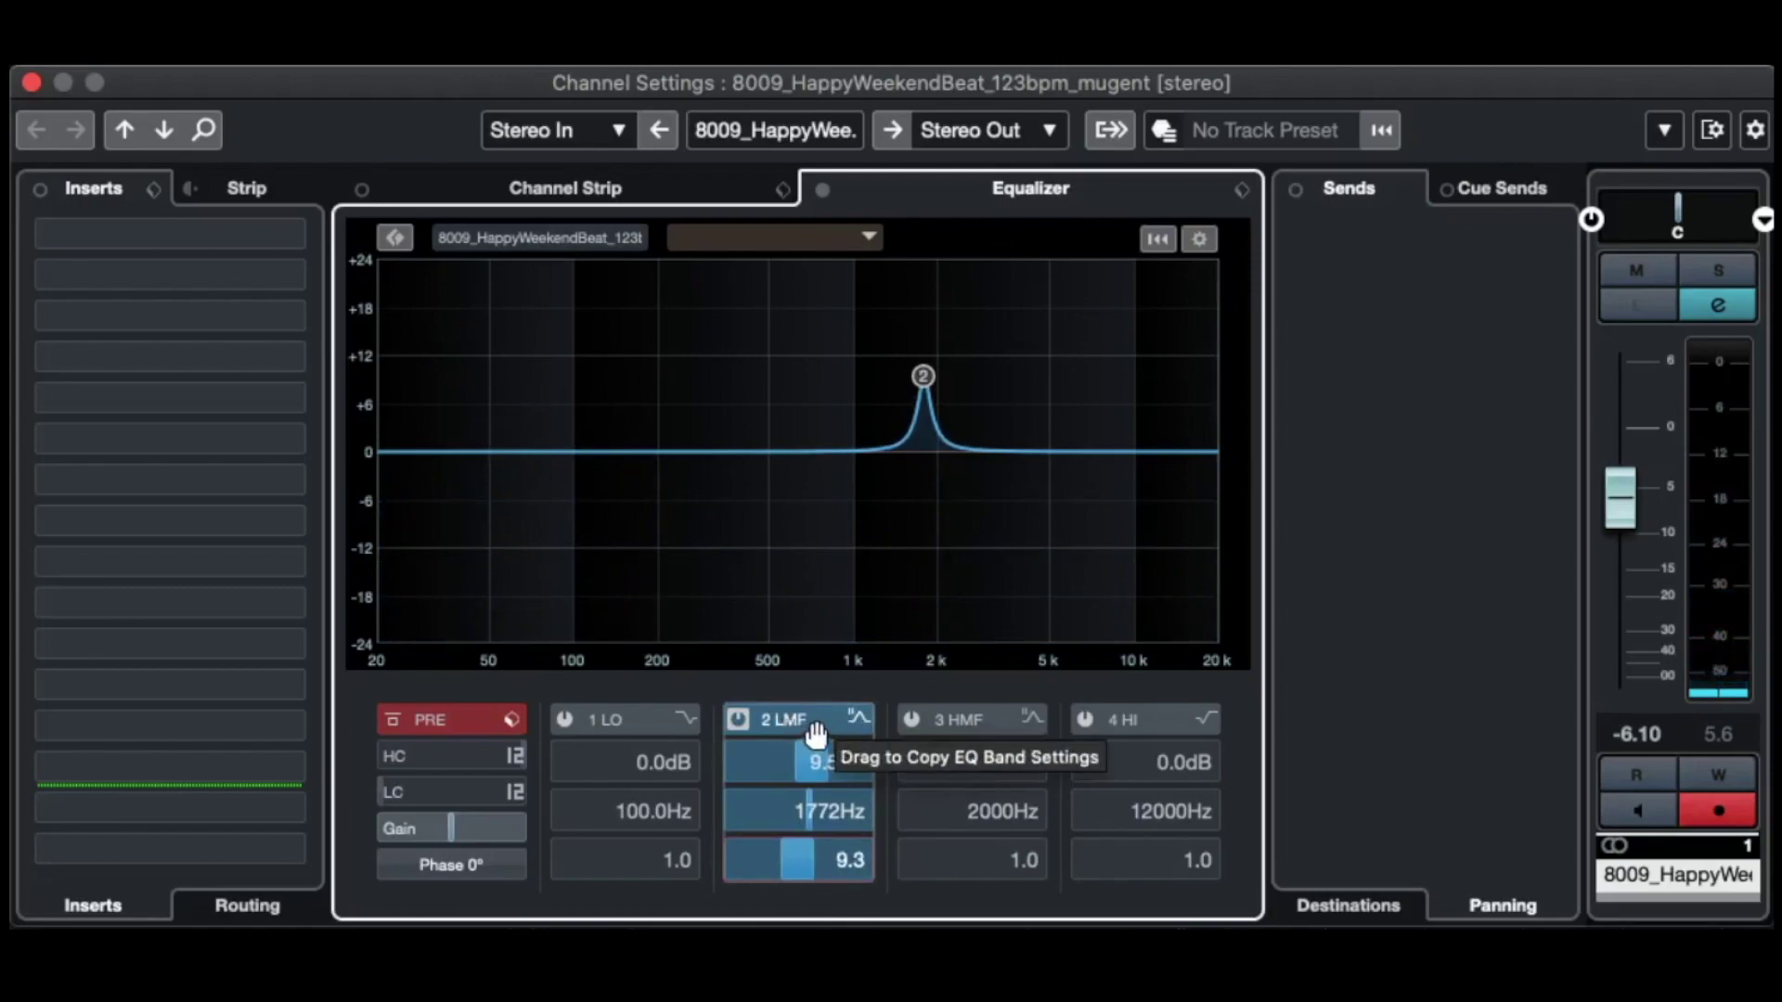
- Enable band 3 HMF and boost it about 12.0 dB near 379 Hz with a Q-factor of about 5.5
{"action": "left_click", "coordinate": [912, 722]}
{"action": "left_click_drag", "start_coordinate": [939, 455], "coordinate": [735, 359]}
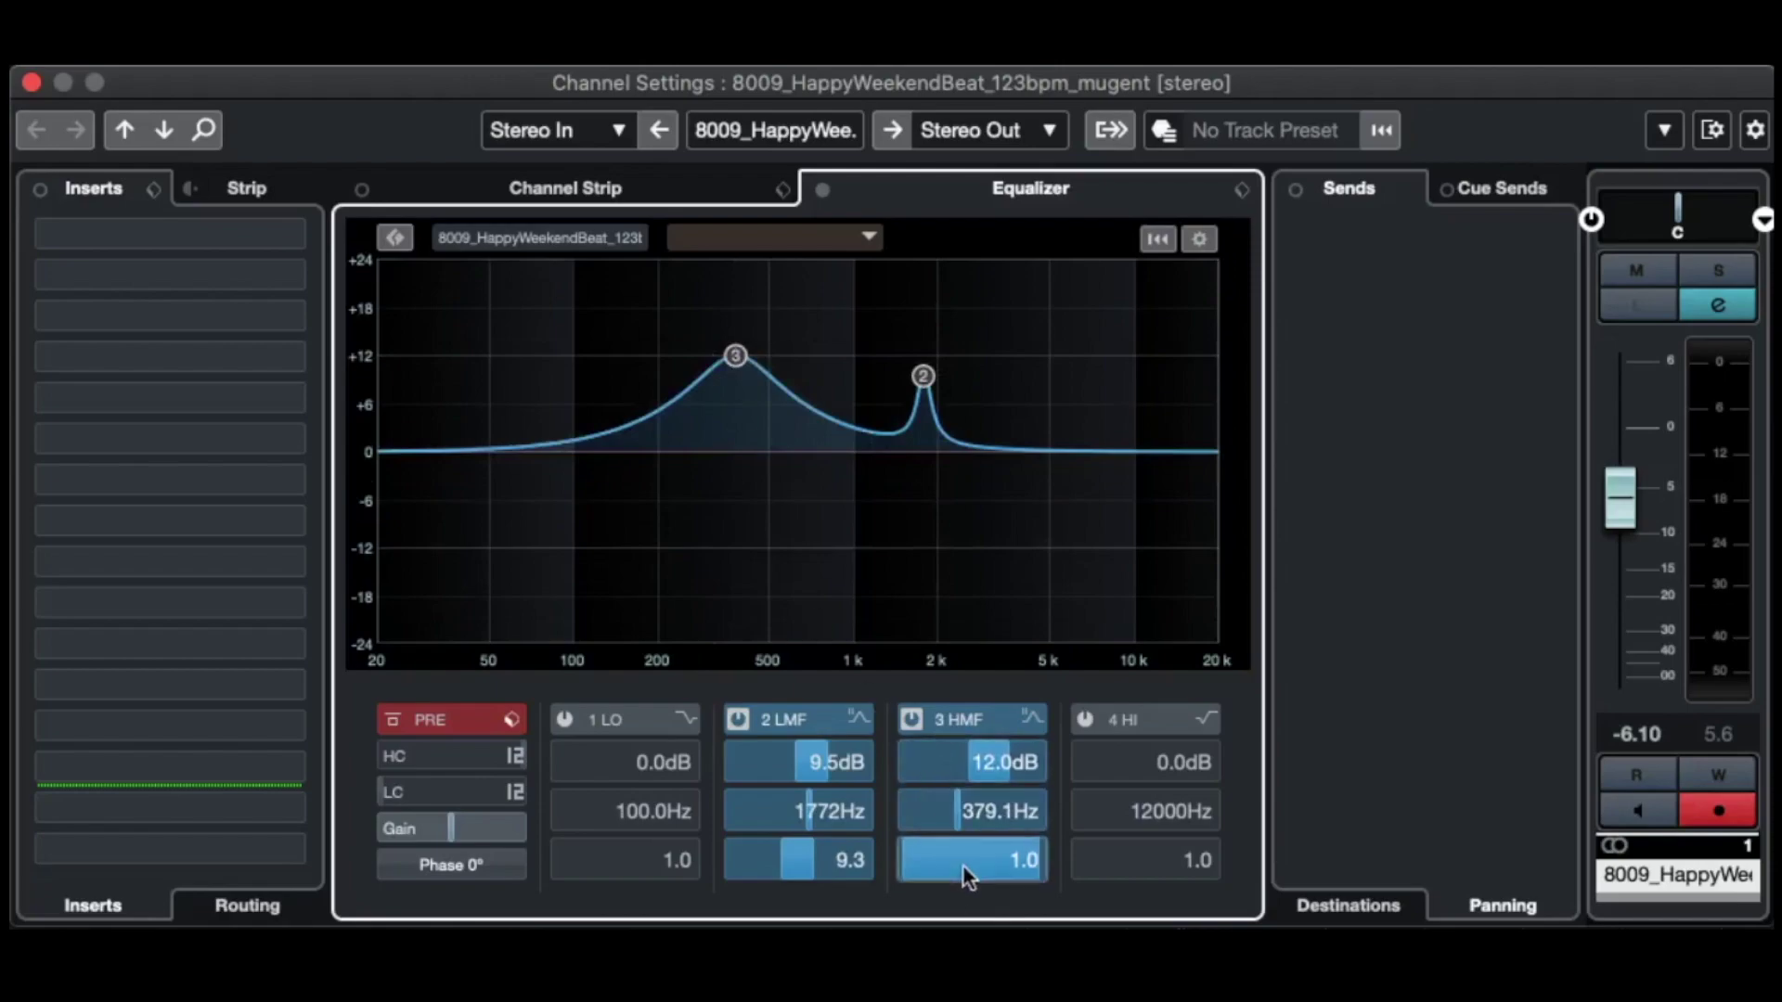
{"action": "mouse_move", "coordinate": [956, 856]}
{"action": "left_mouse_down"}
{"action": "mouse_move", "coordinate": [893, 848]}
{"action": "mouse_move", "coordinate": [1039, 845]}
{"action": "mouse_move", "coordinate": [969, 845]}
{"action": "left_mouse_up"}
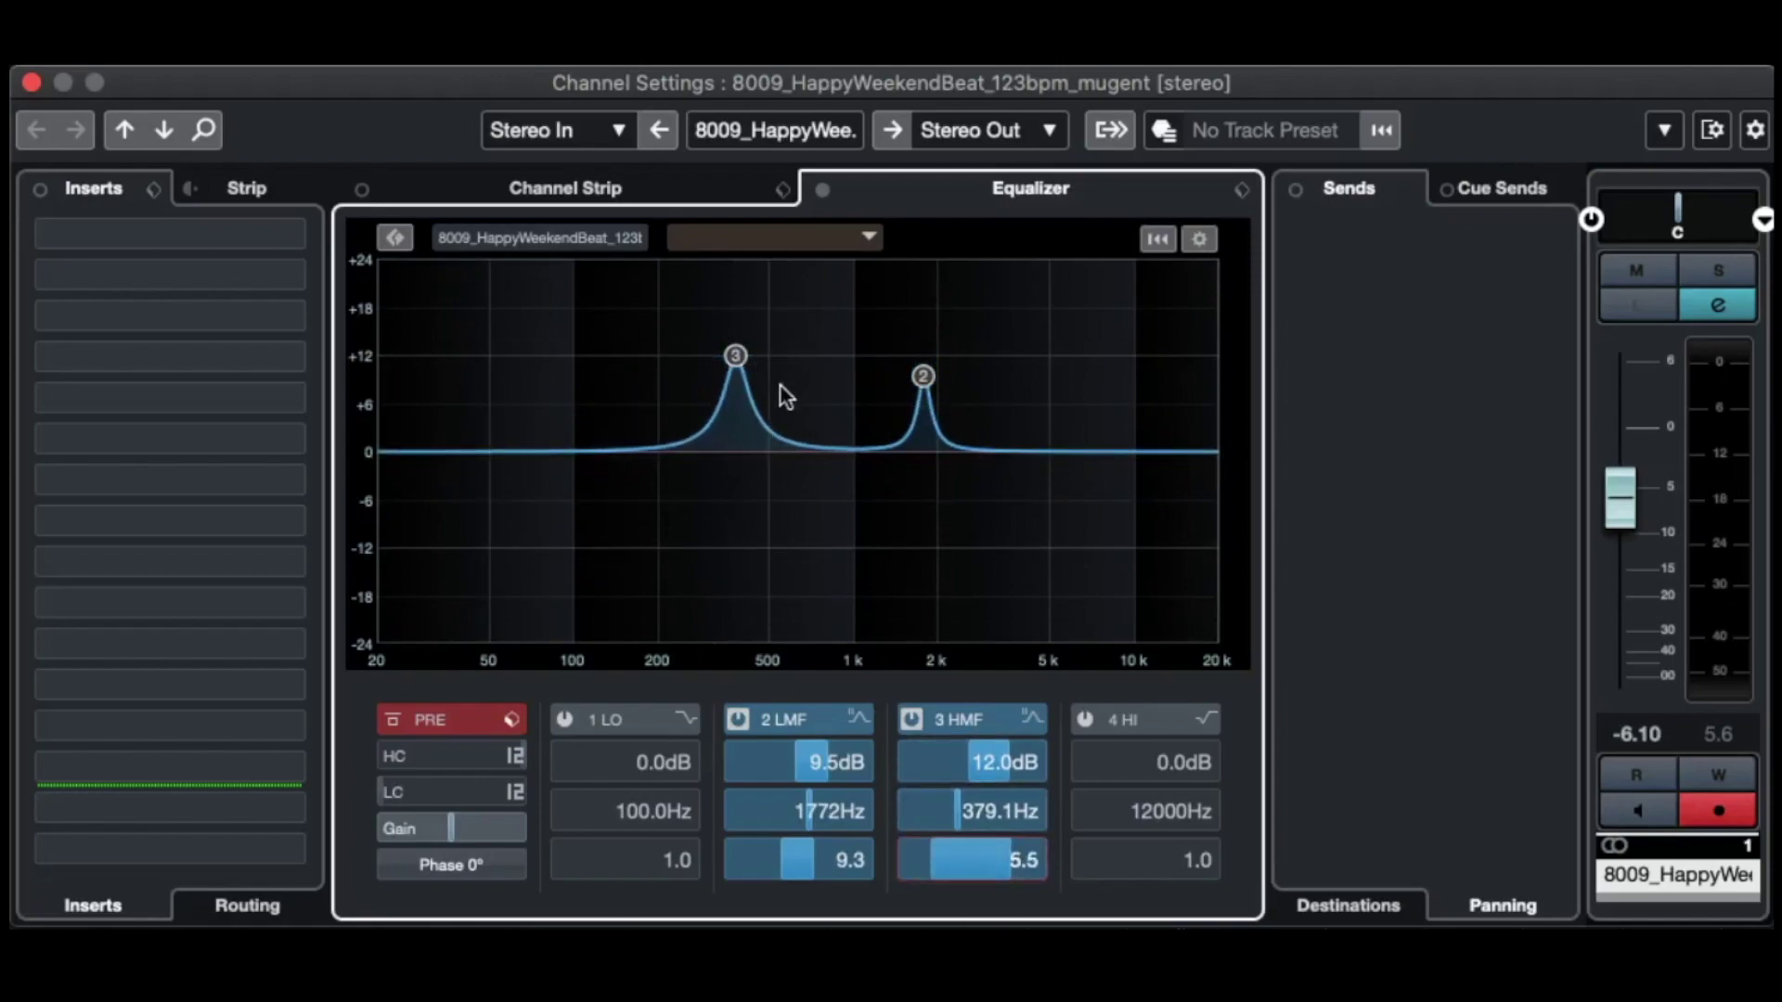
- Lower band 3 to about 2.0 dB near 420.5 Hz and band 2 to 1.2 dB near 1661 Hz, and switch both off
{"action": "left_click_drag", "start_coordinate": [734, 353], "coordinate": [749, 437]}
{"action": "left_click_drag", "start_coordinate": [922, 375], "coordinate": [916, 442]}
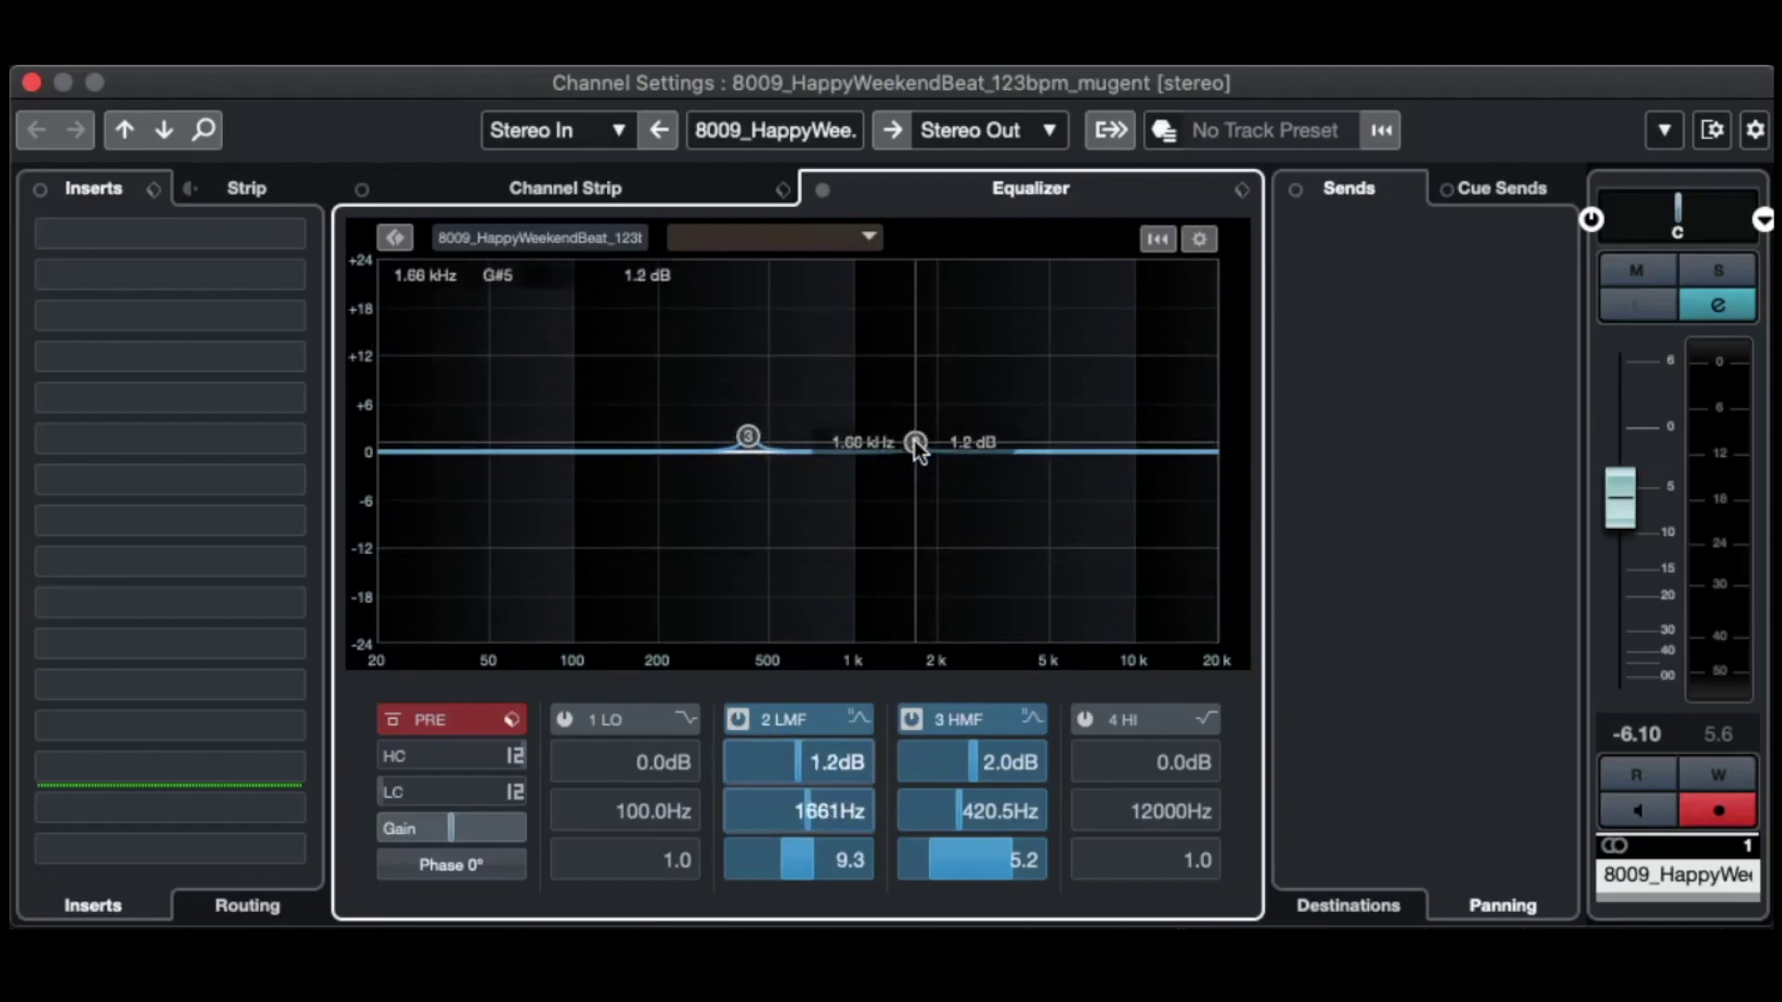
{"action": "left_click", "coordinate": [909, 719]}
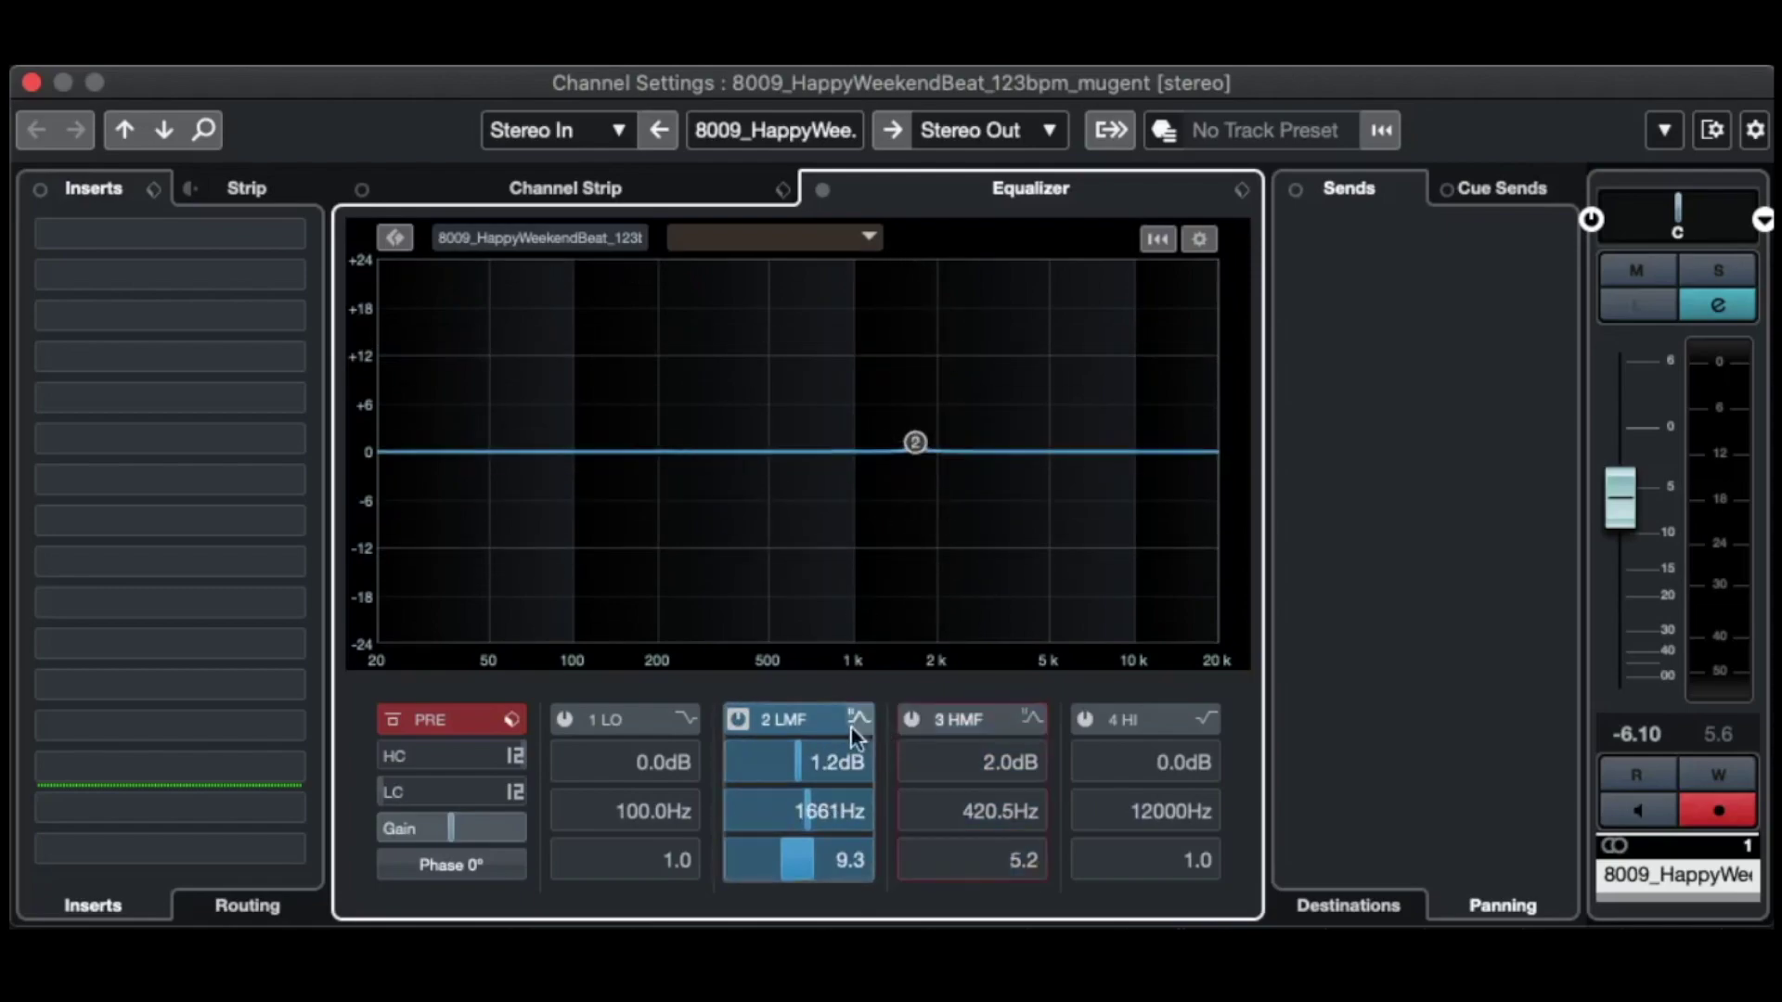
{"action": "left_click", "coordinate": [739, 719]}
- Enable band 4 HI, shift it to about 5811 Hz, and sweep it during playback to about 1.4 dB near 4564 Hz
{"action": "left_click", "coordinate": [1157, 720]}
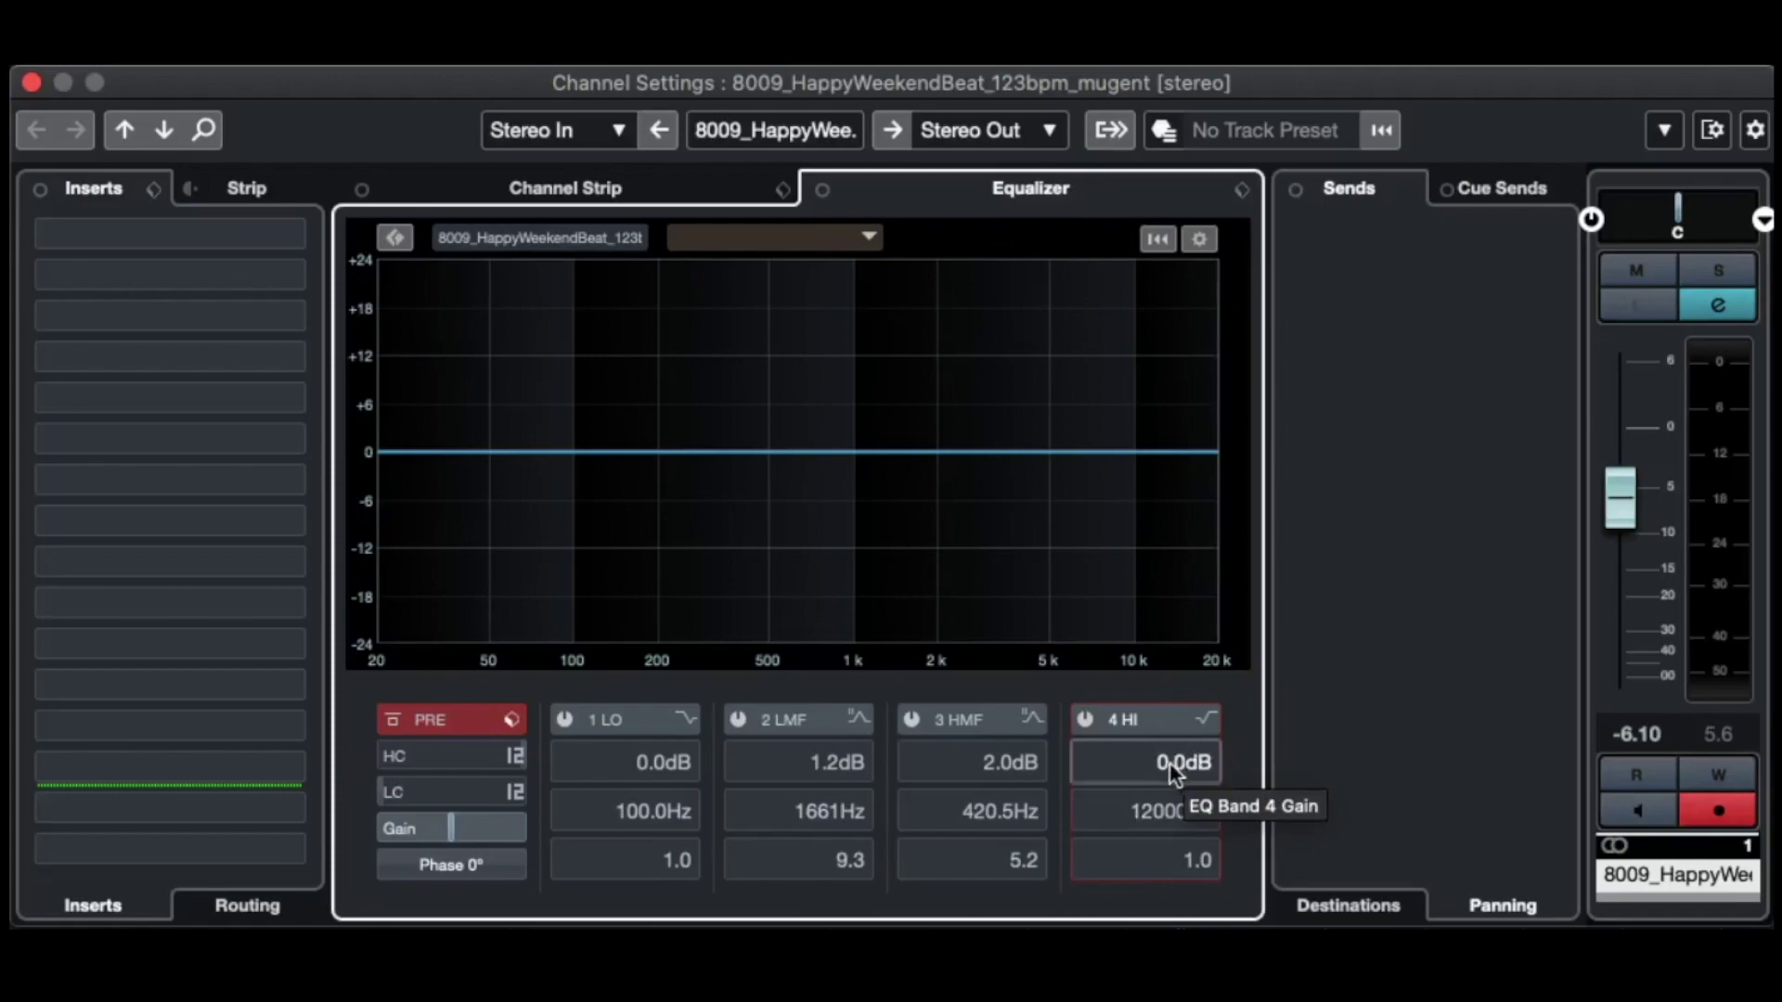
{"action": "left_click", "coordinate": [1086, 719]}
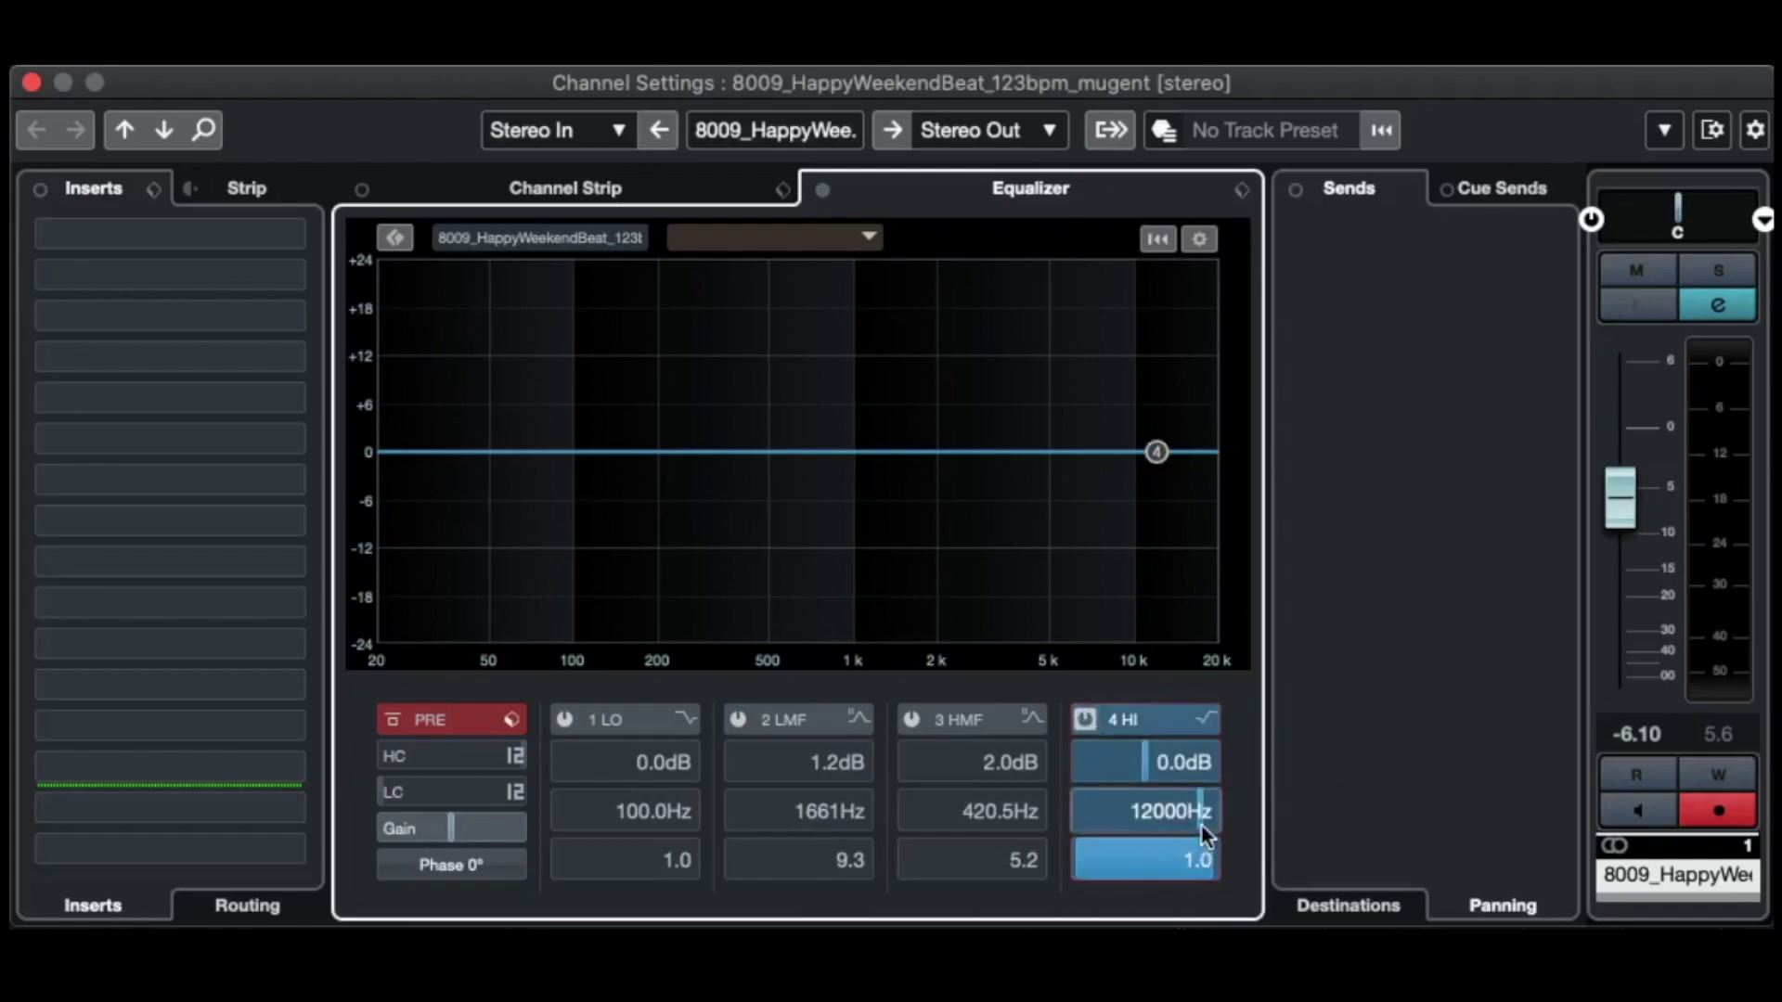
{"action": "left_click_drag", "start_coordinate": [1179, 817], "coordinate": [1156, 812]}
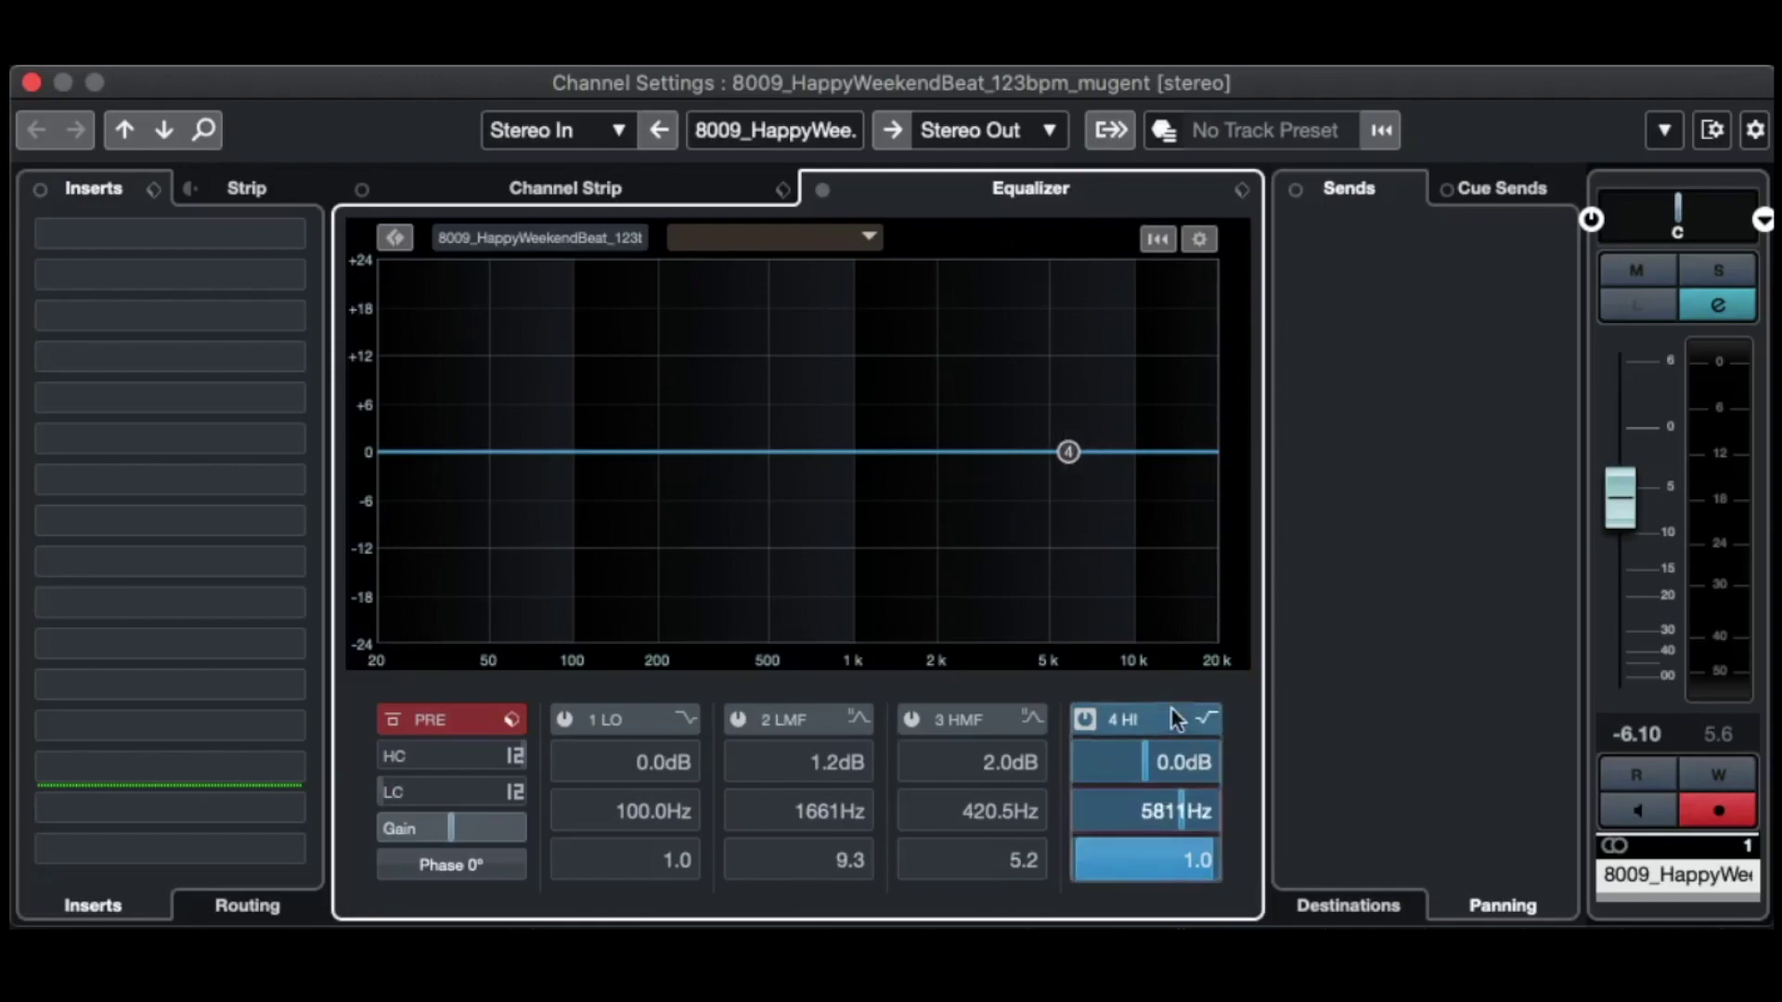
{"action": "key", "text": "space"}
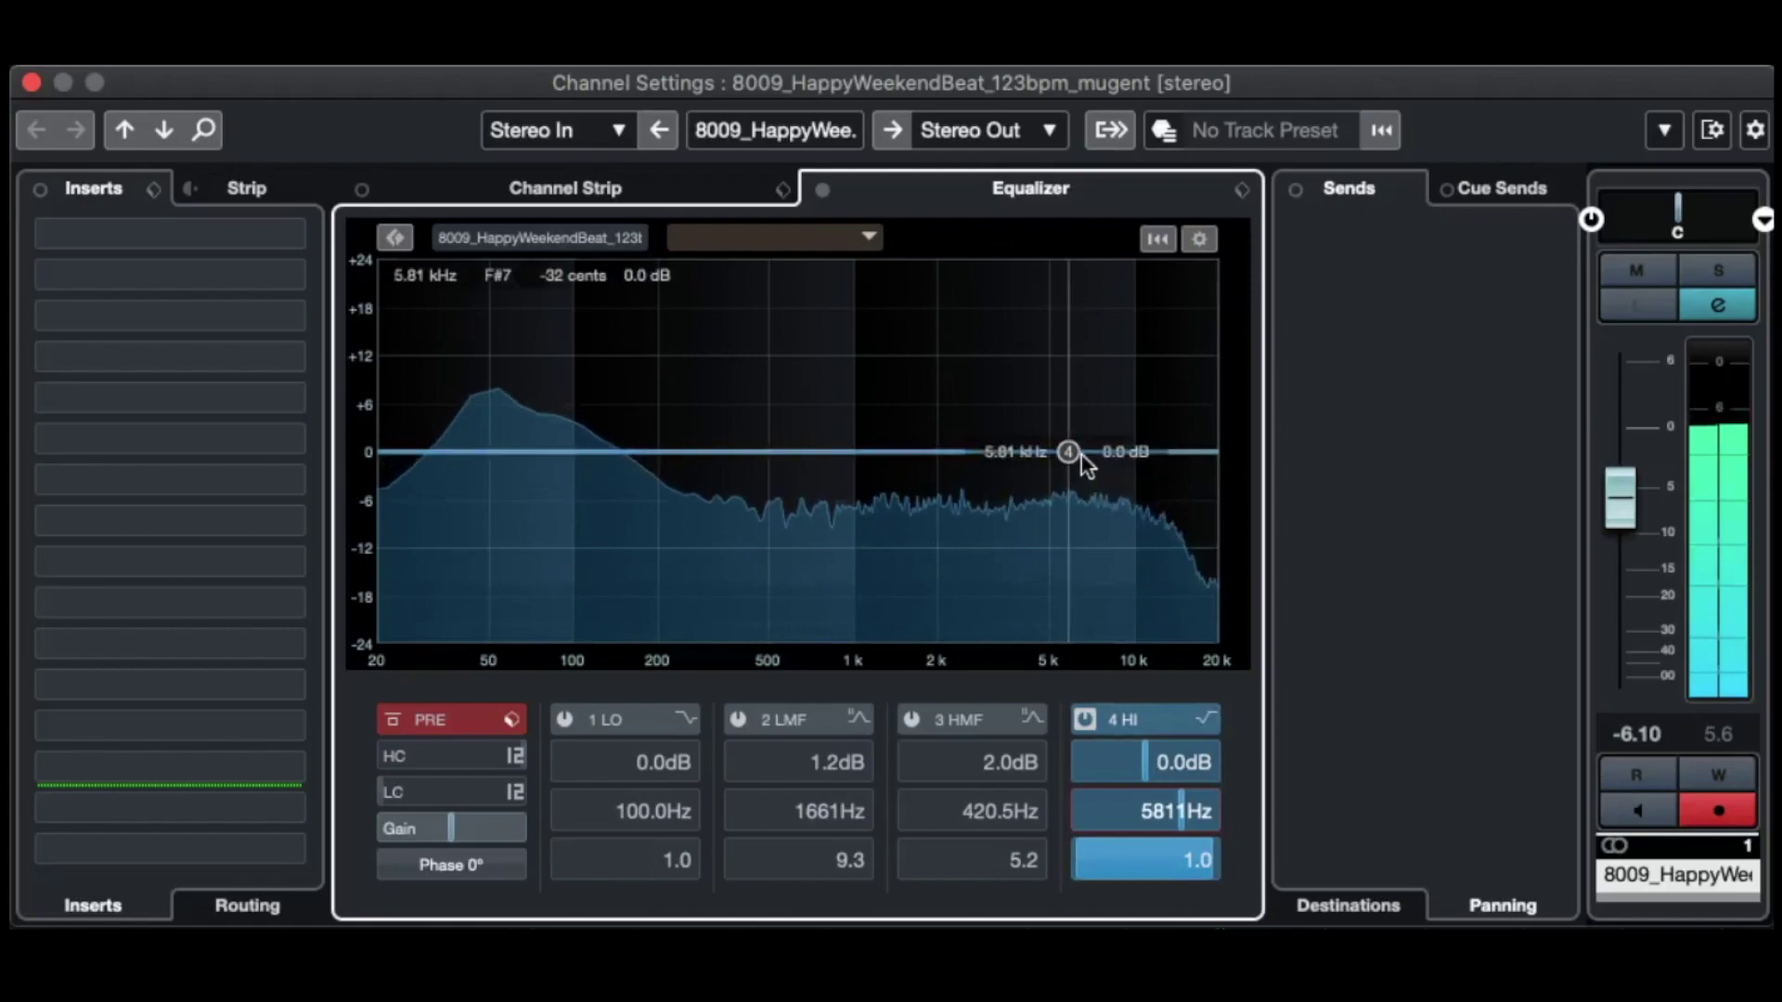
{"action": "mouse_move", "coordinate": [1069, 452]}
{"action": "left_mouse_down"}
{"action": "mouse_move", "coordinate": [1022, 340]}
{"action": "mouse_move", "coordinate": [1011, 597]}
{"action": "mouse_move", "coordinate": [1093, 508]}
{"action": "mouse_move", "coordinate": [1125, 389]}
{"action": "mouse_move", "coordinate": [1068, 464]}
{"action": "mouse_move", "coordinate": [1045, 448]}
{"action": "left_mouse_up"}
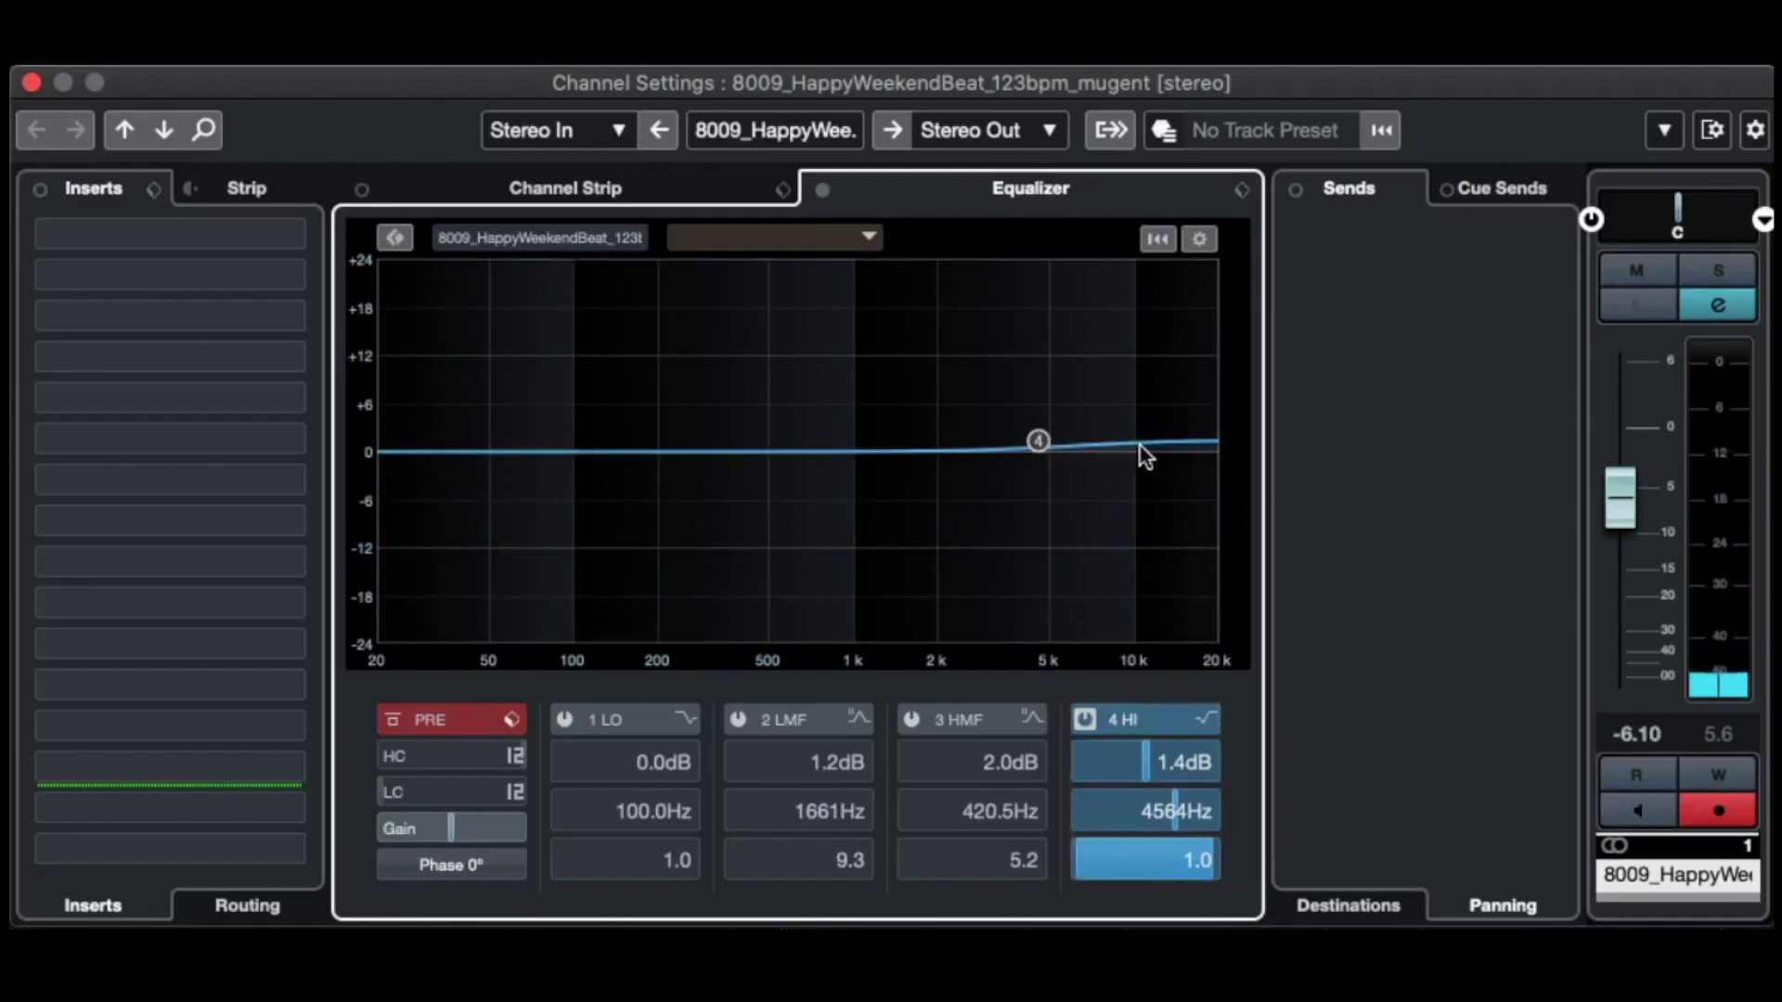
- Toggle band 4 HI off and on, and set it to about -0.8 dB near 5472 Hz
{"action": "left_click", "coordinate": [1085, 720]}
{"action": "left_click", "coordinate": [1086, 720]}
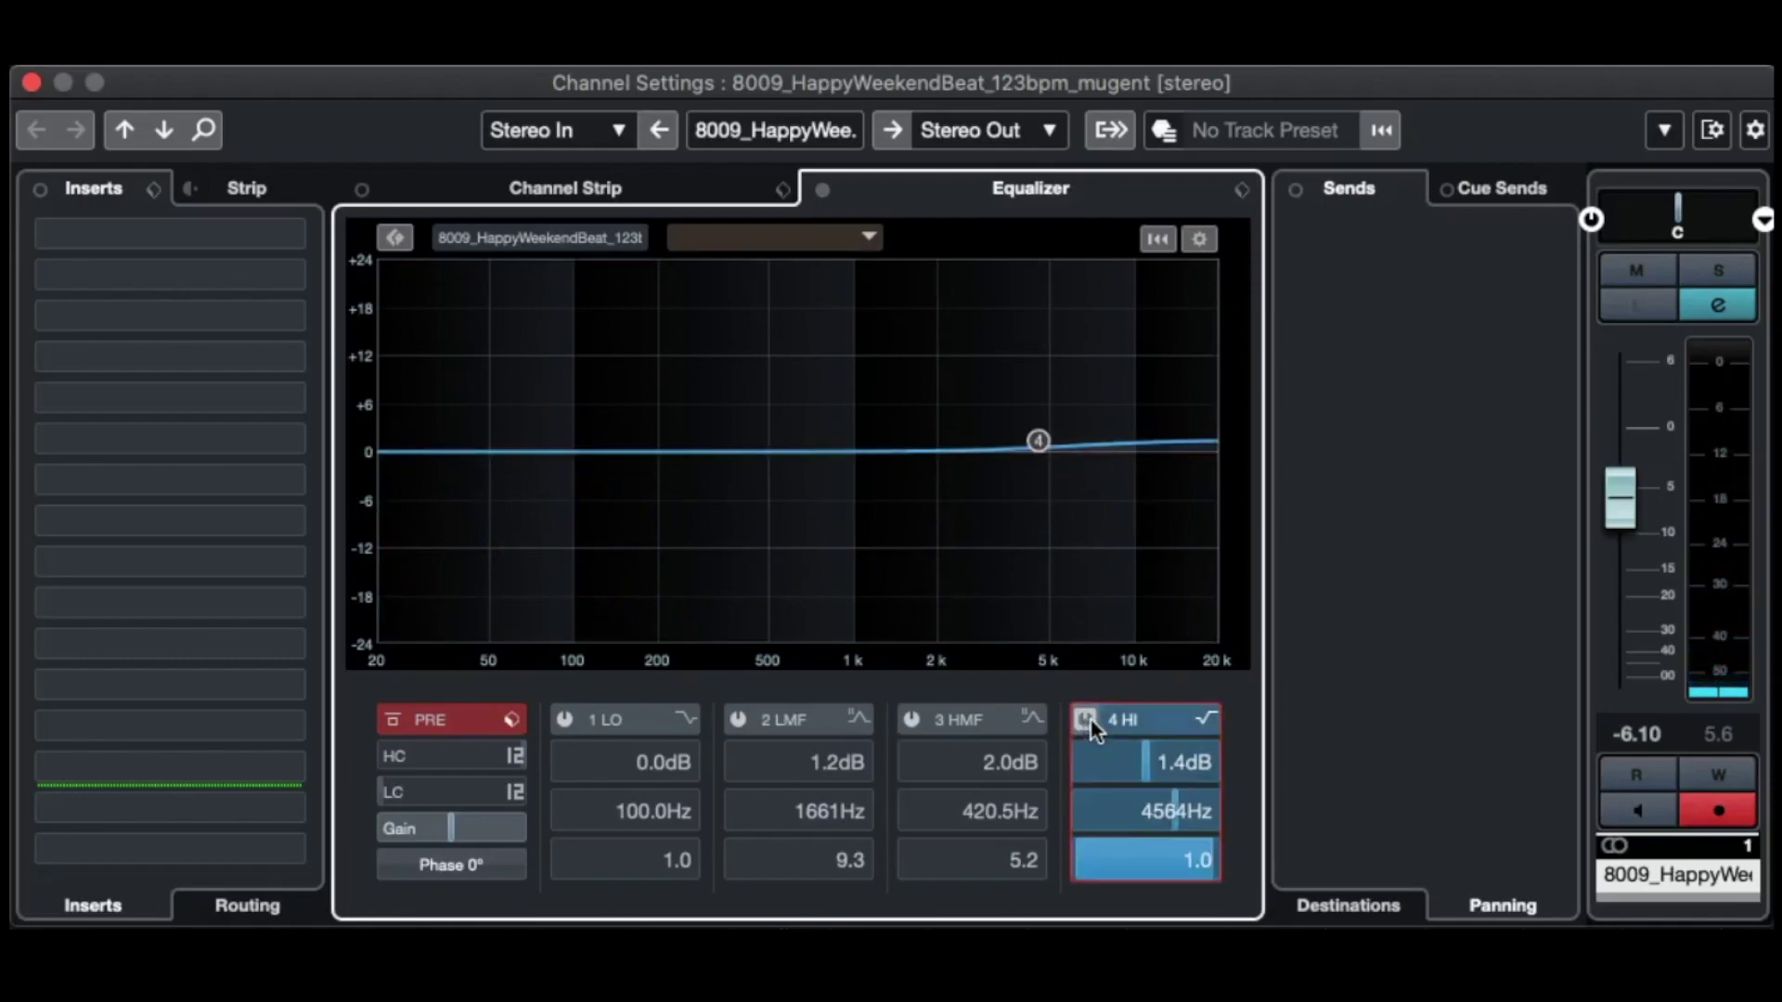
{"action": "mouse_move", "coordinate": [1039, 438]}
{"action": "left_mouse_down"}
{"action": "mouse_move", "coordinate": [1034, 362]}
{"action": "mouse_move", "coordinate": [1058, 421]}
{"action": "mouse_move", "coordinate": [1059, 590]}
{"action": "mouse_move", "coordinate": [1060, 458]}
{"action": "left_mouse_up"}
- Enable band 1 LO, boost it about 11.0 dB near 101 Hz, and sweep it during playback to about 0.2 dB near 167.5 Hz
{"action": "left_click", "coordinate": [564, 719]}
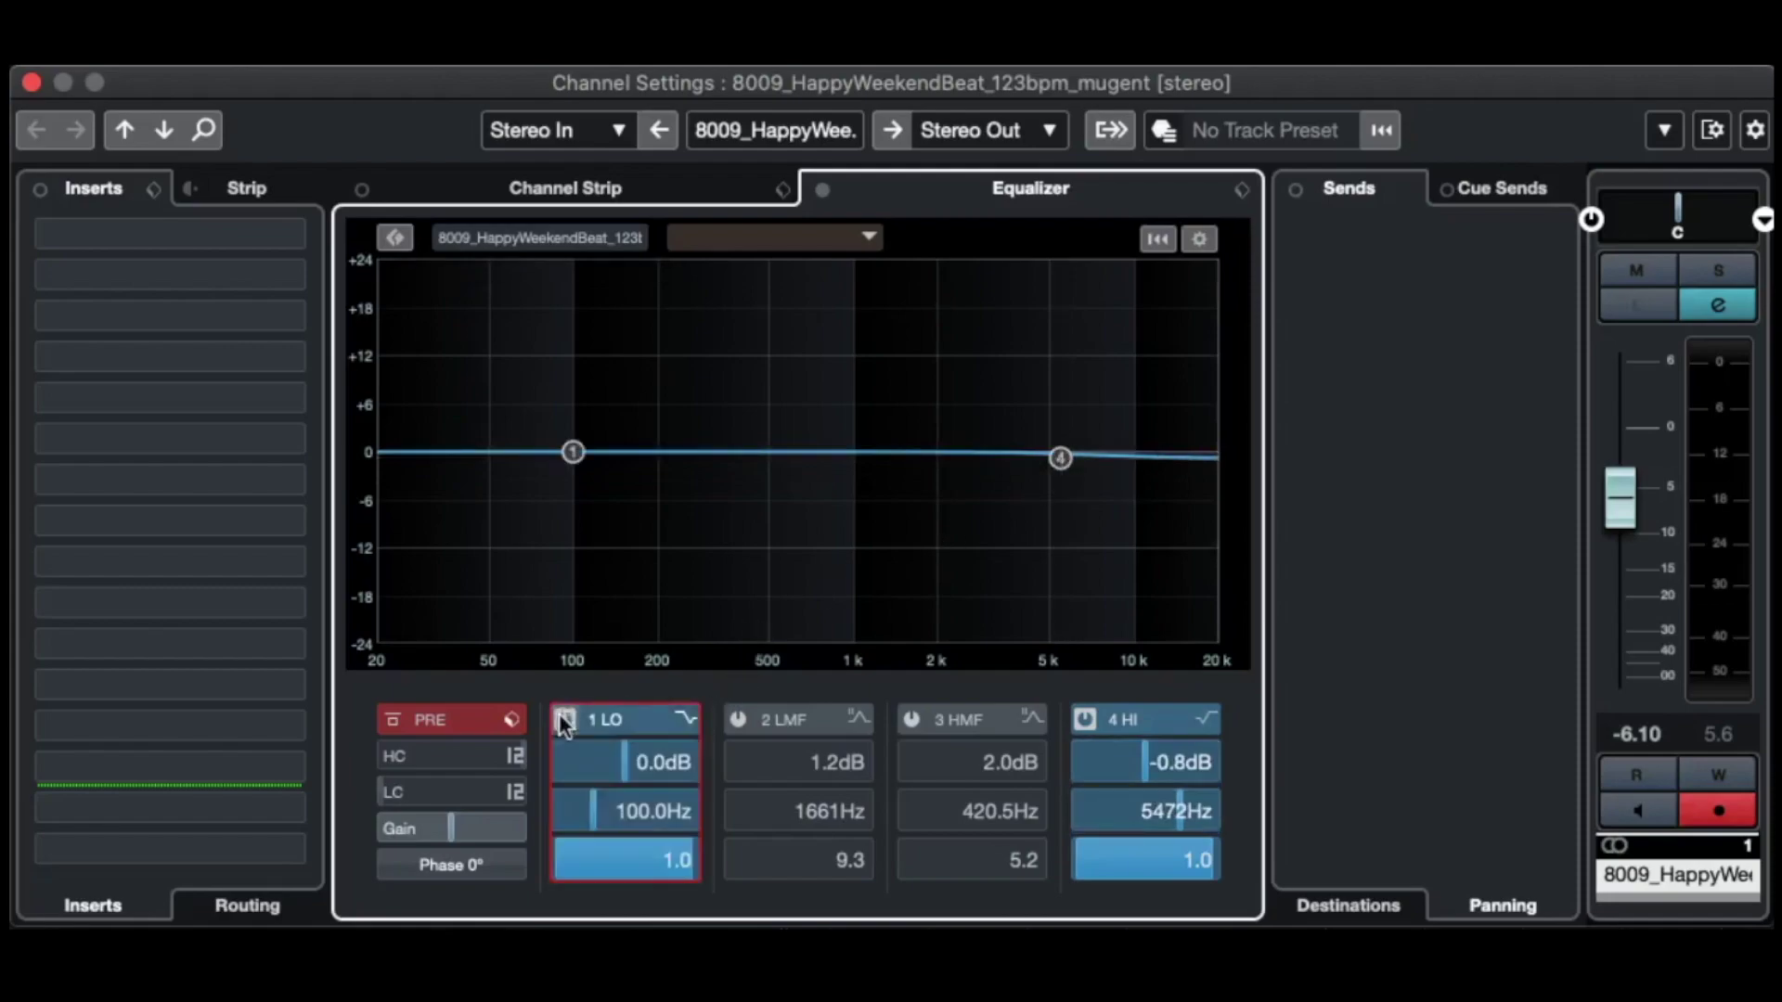
{"action": "left_click_drag", "start_coordinate": [571, 453], "coordinate": [574, 362]}
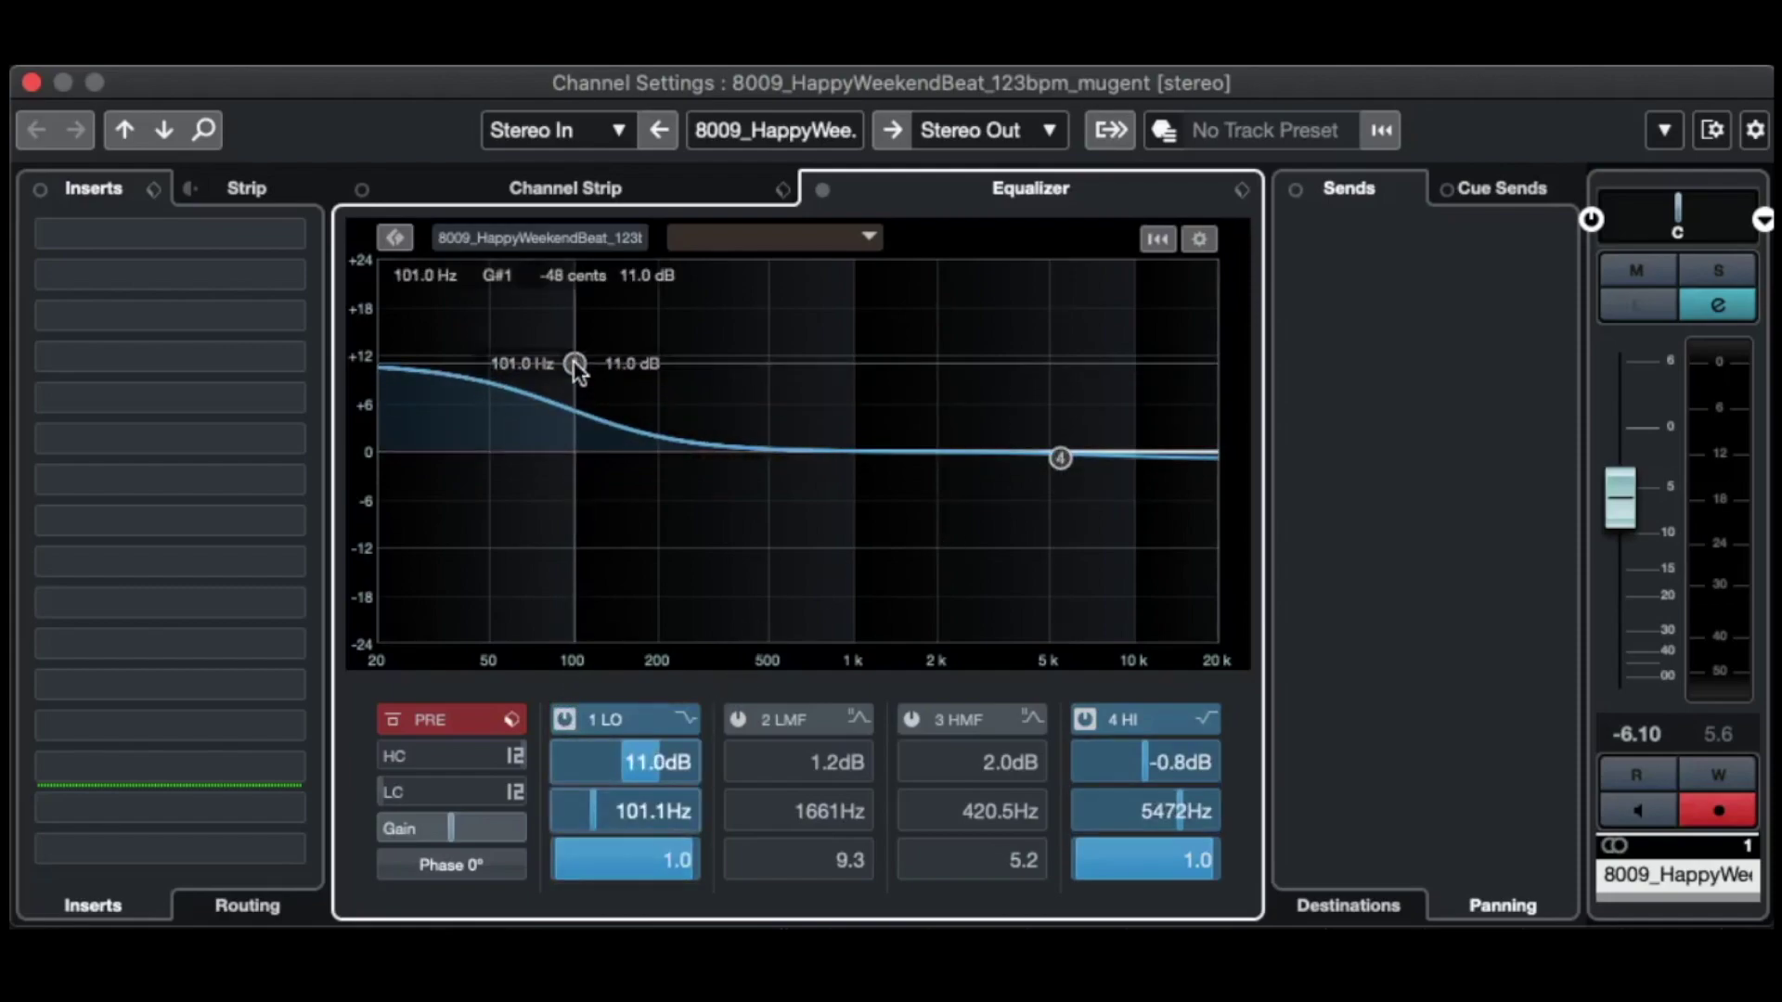
{"action": "key", "text": "space"}
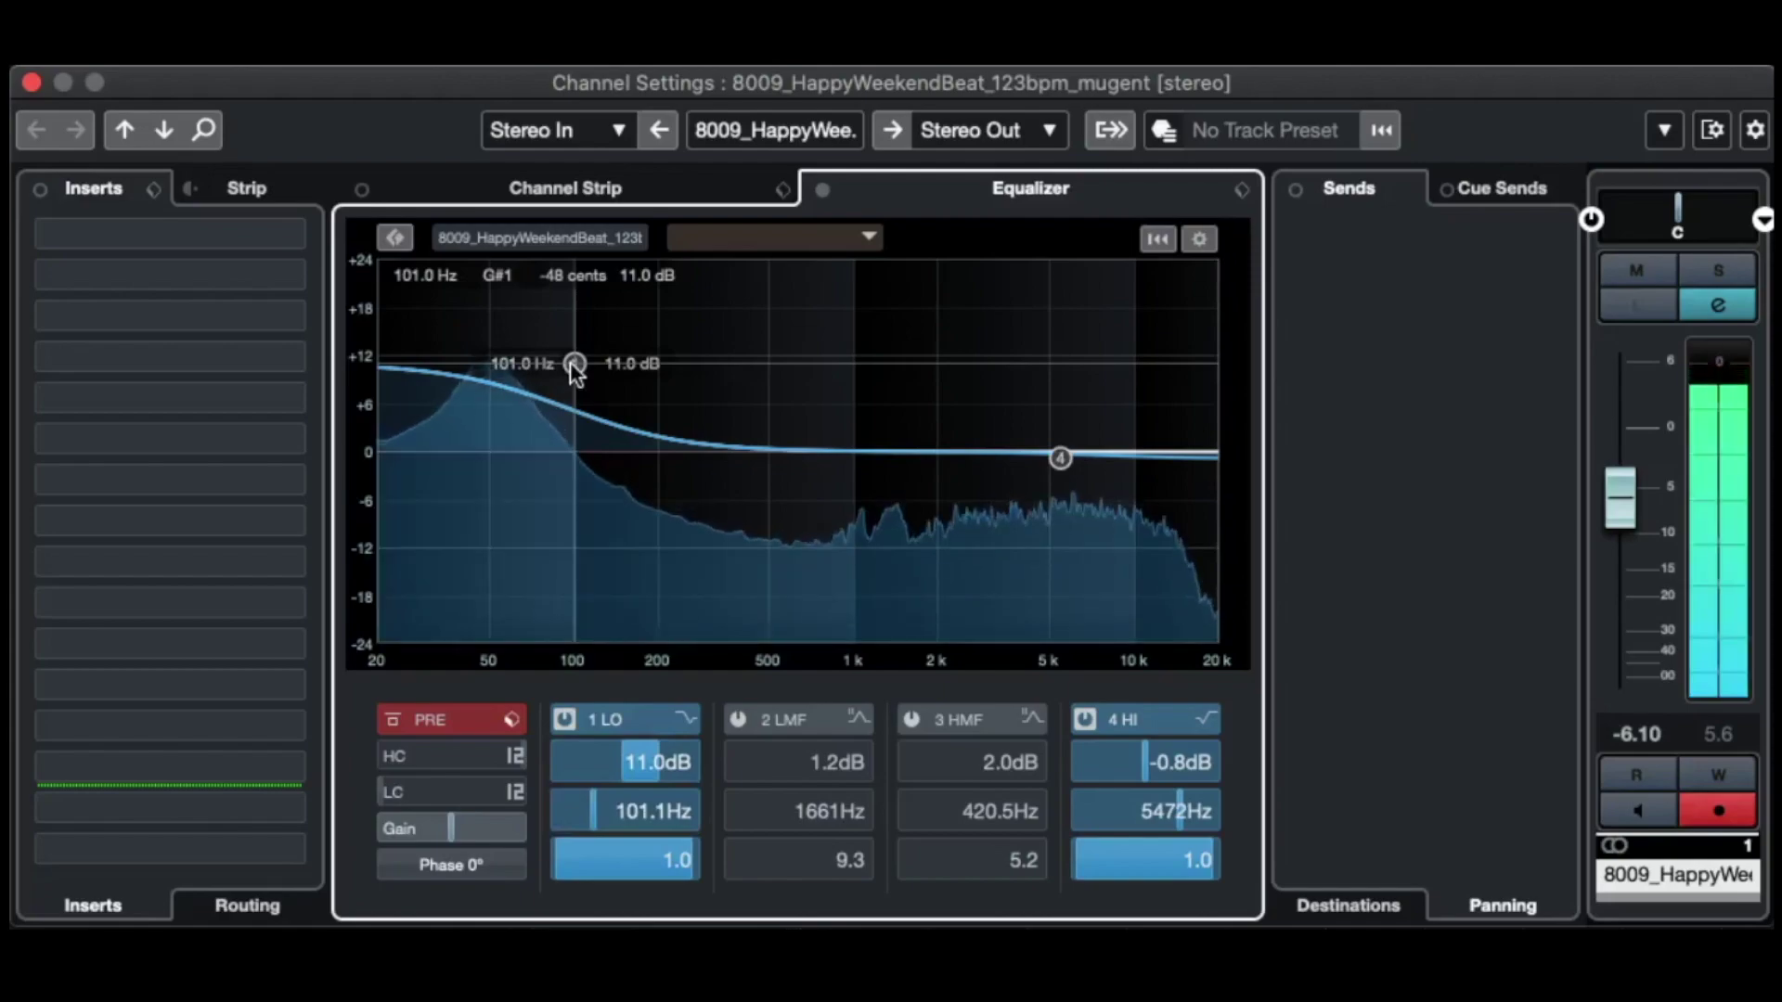
{"action": "left_click_drag", "start_coordinate": [575, 366], "coordinate": [636, 450]}
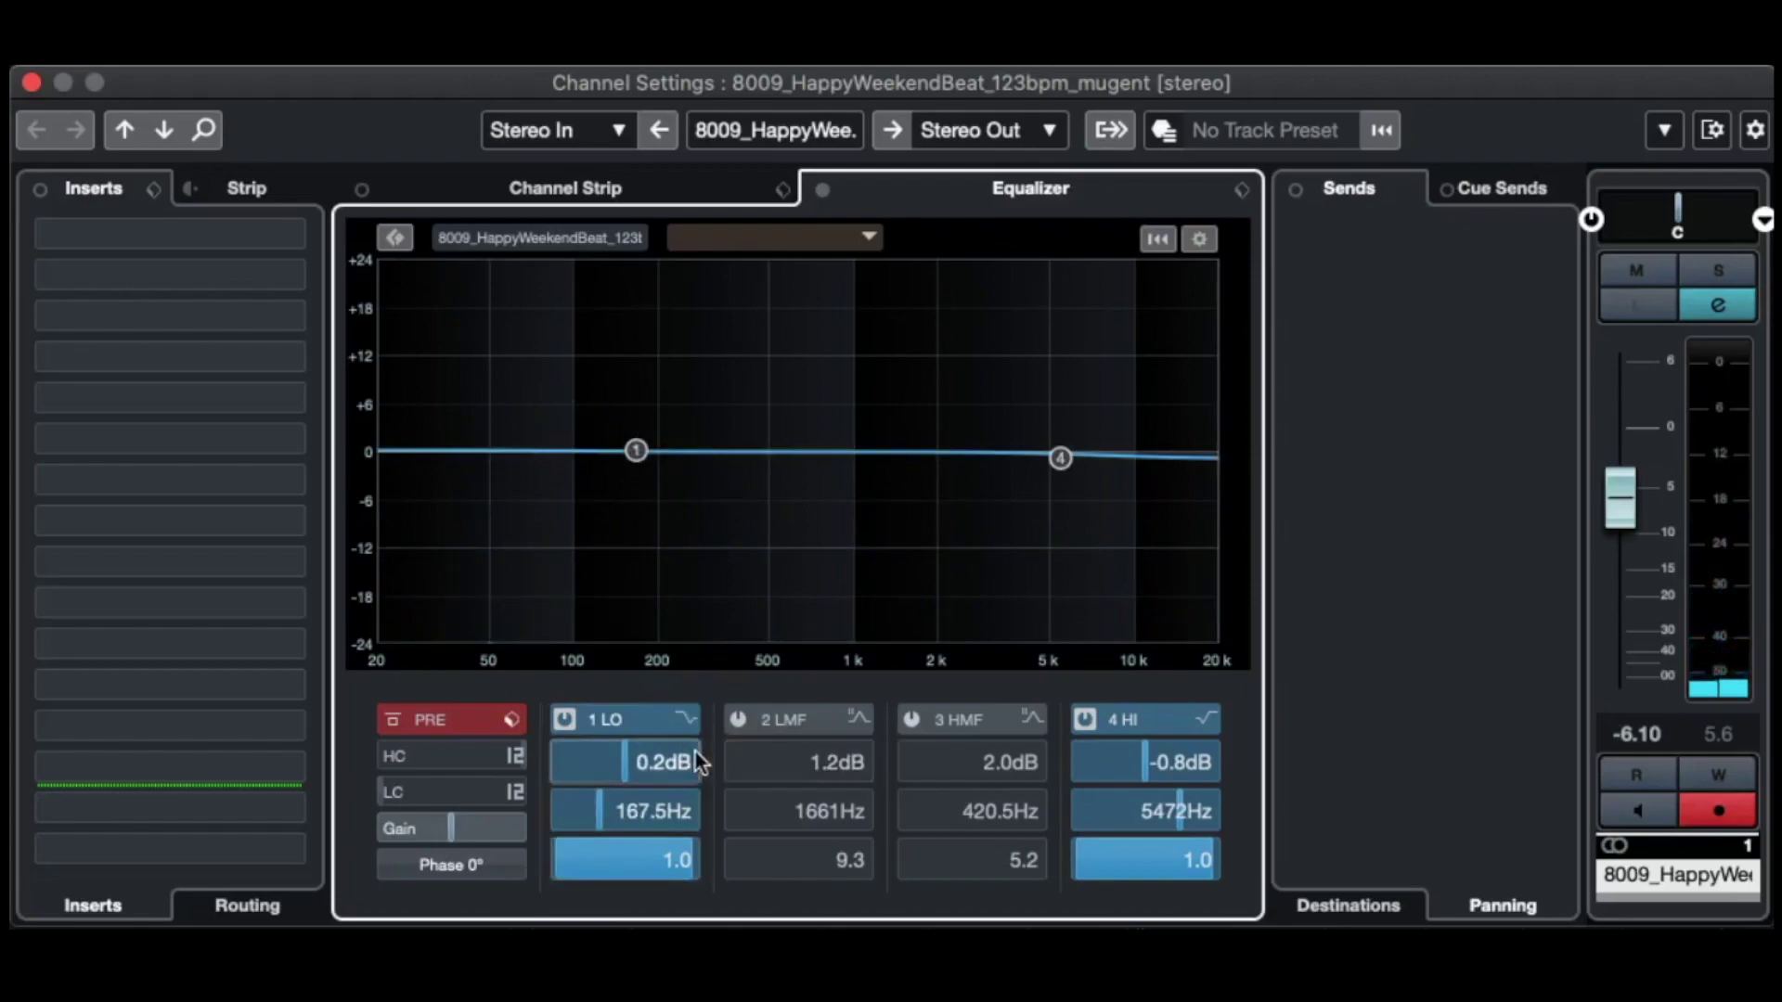
{"action": "left_click_drag", "start_coordinate": [638, 717], "coordinate": [638, 728]}
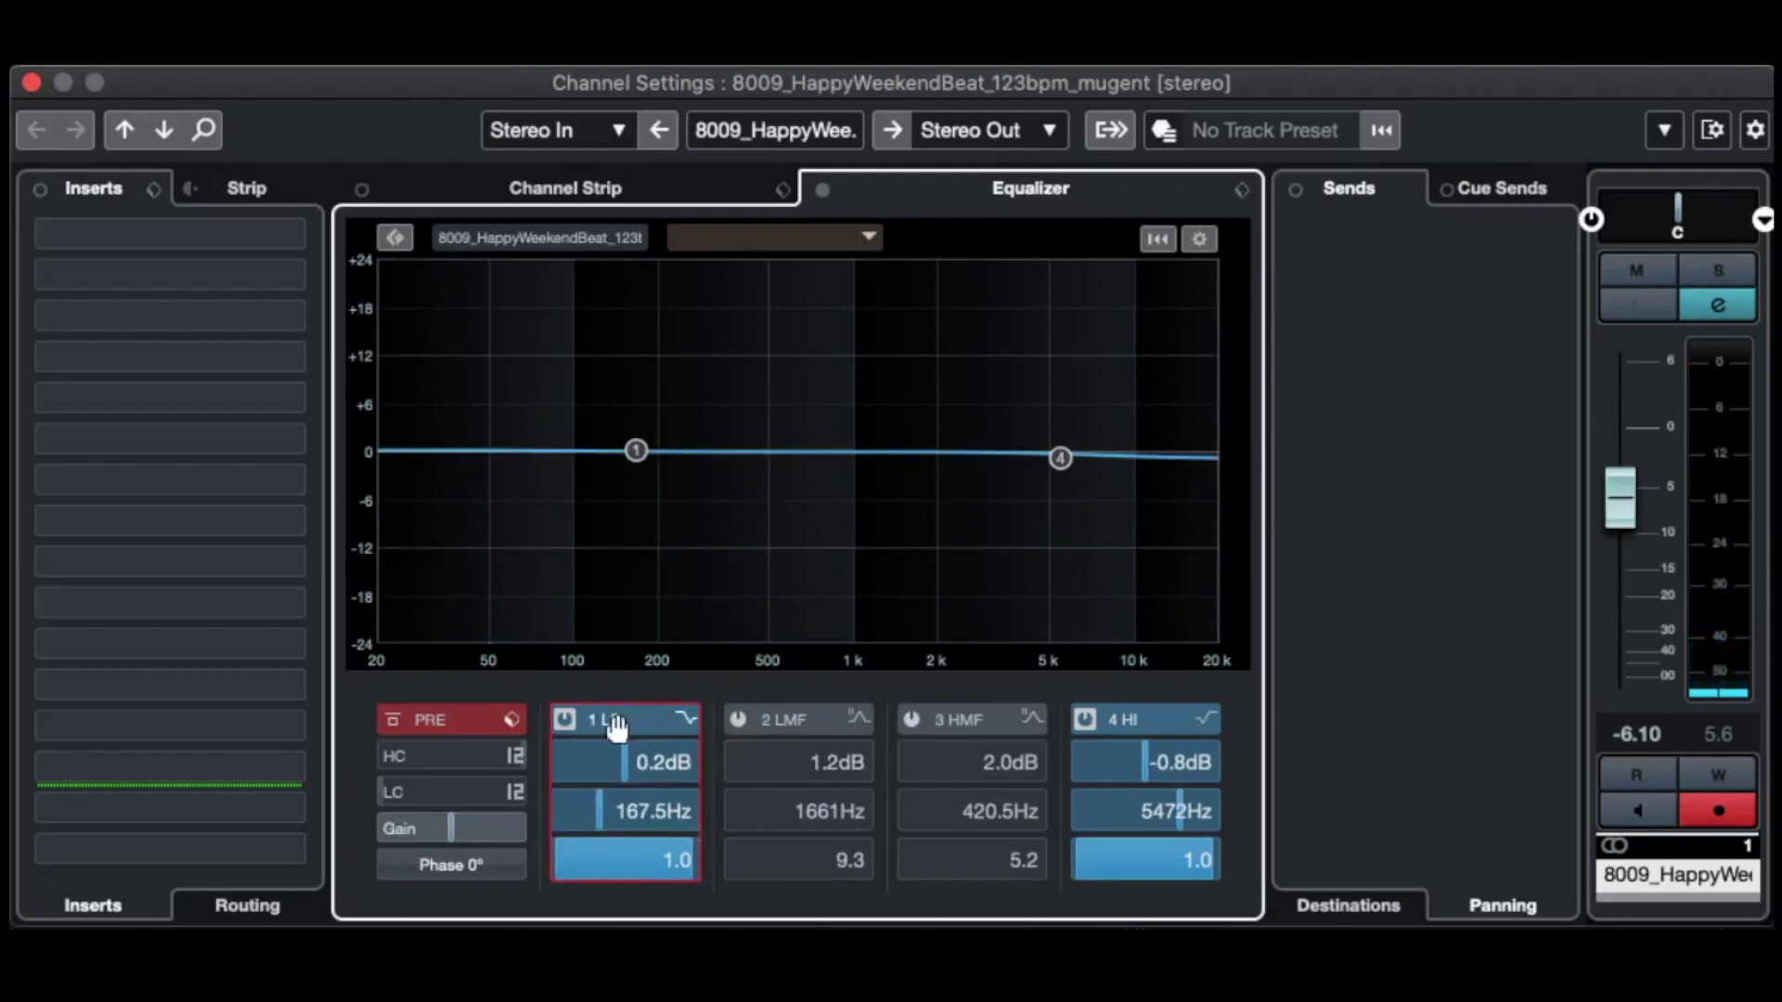
- Change band 1 LO to a High Pass II filter, move it to about 178.8 Hz, and switch the band off
{"action": "left_click", "coordinate": [689, 716]}
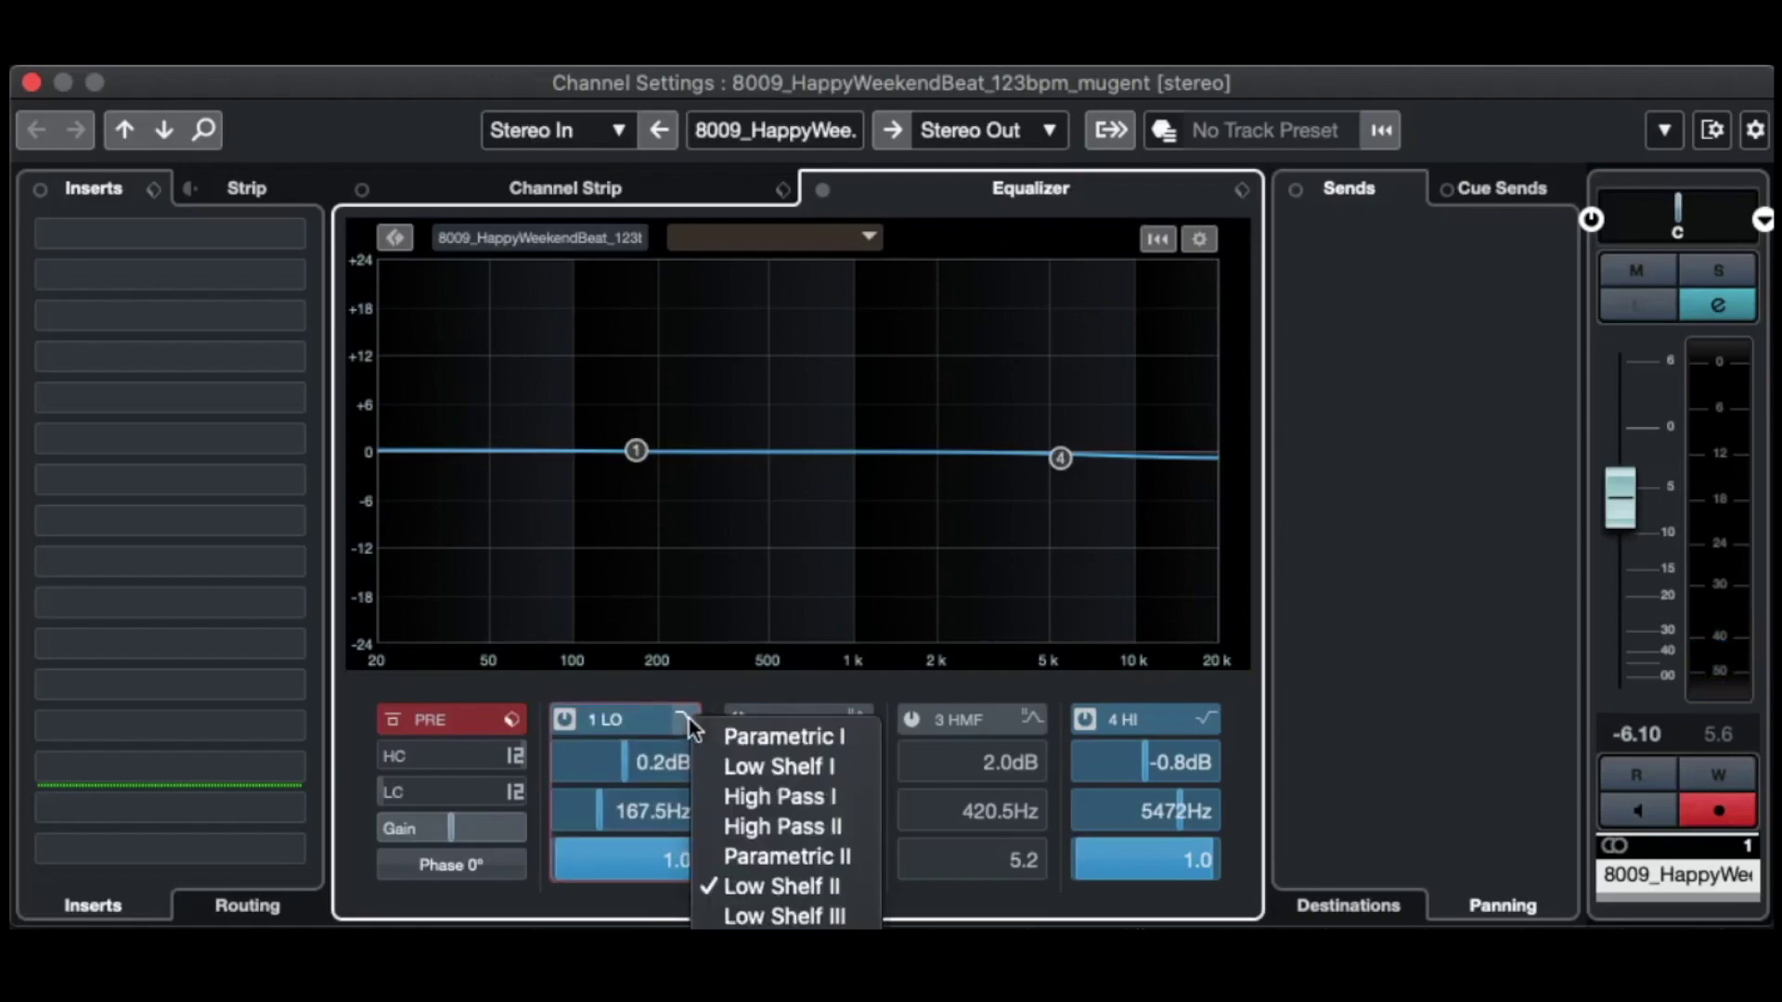
{"action": "left_click", "coordinate": [831, 824]}
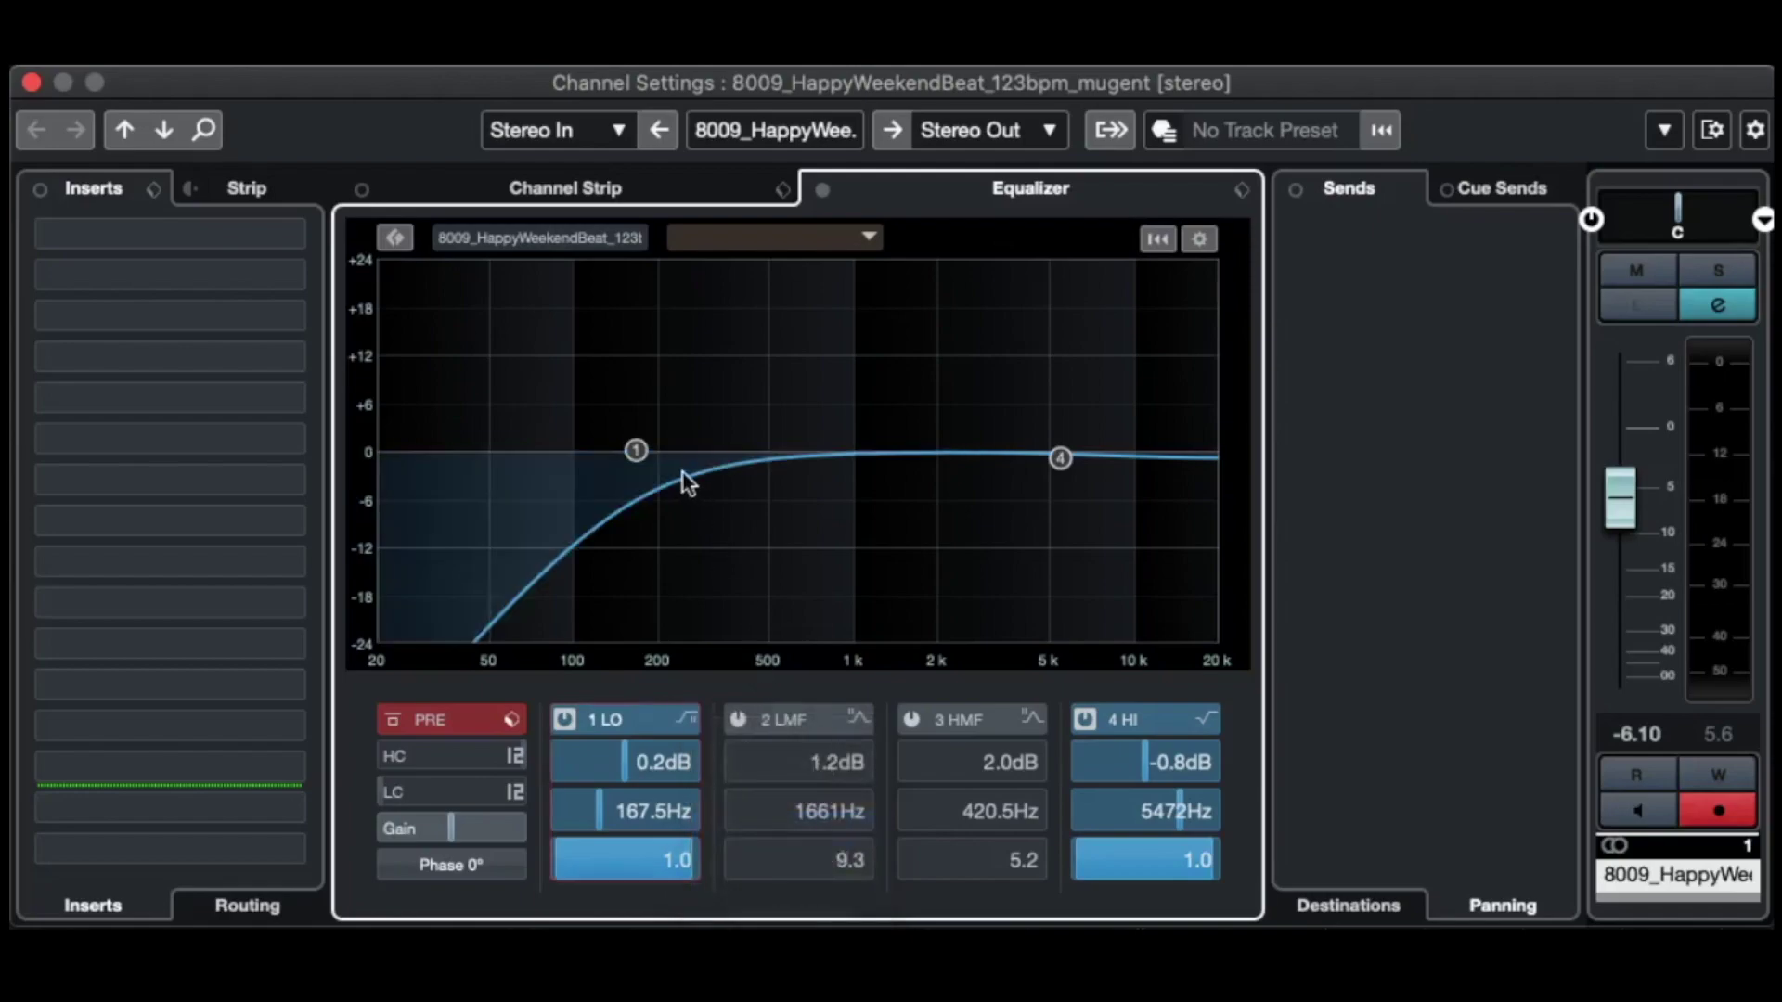
{"action": "mouse_move", "coordinate": [636, 451]}
{"action": "left_mouse_down"}
{"action": "mouse_move", "coordinate": [843, 359]}
{"action": "mouse_move", "coordinate": [726, 413]}
{"action": "mouse_move", "coordinate": [610, 411]}
{"action": "mouse_move", "coordinate": [679, 372]}
{"action": "mouse_move", "coordinate": [644, 447]}
{"action": "mouse_move", "coordinate": [814, 434]}
{"action": "mouse_move", "coordinate": [708, 388]}
{"action": "mouse_move", "coordinate": [624, 434]}
{"action": "mouse_move", "coordinate": [923, 435]}
{"action": "mouse_move", "coordinate": [649, 434]}
{"action": "left_mouse_up"}
{"action": "left_click", "coordinate": [564, 719]}
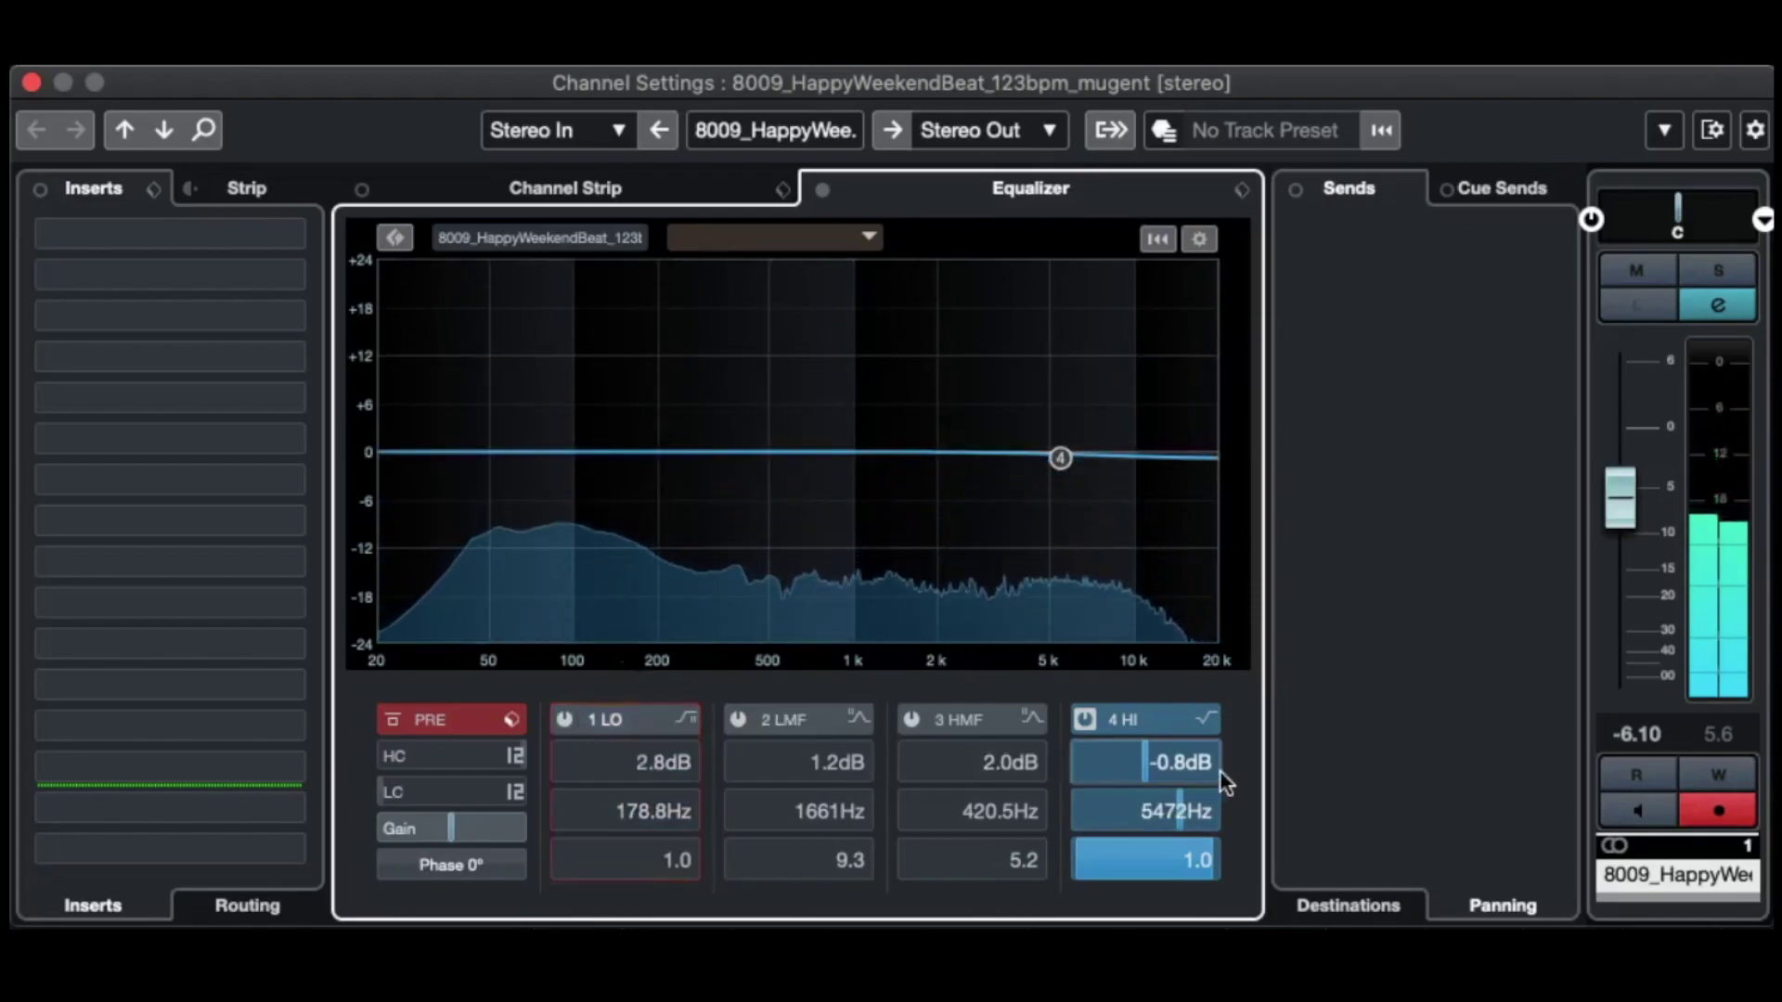
- Change band 4 HI to Low Pass II, sweep it during playback to about 8.1 dB near 4684 Hz, and switch the band off
{"action": "left_click", "coordinate": [1210, 713]}
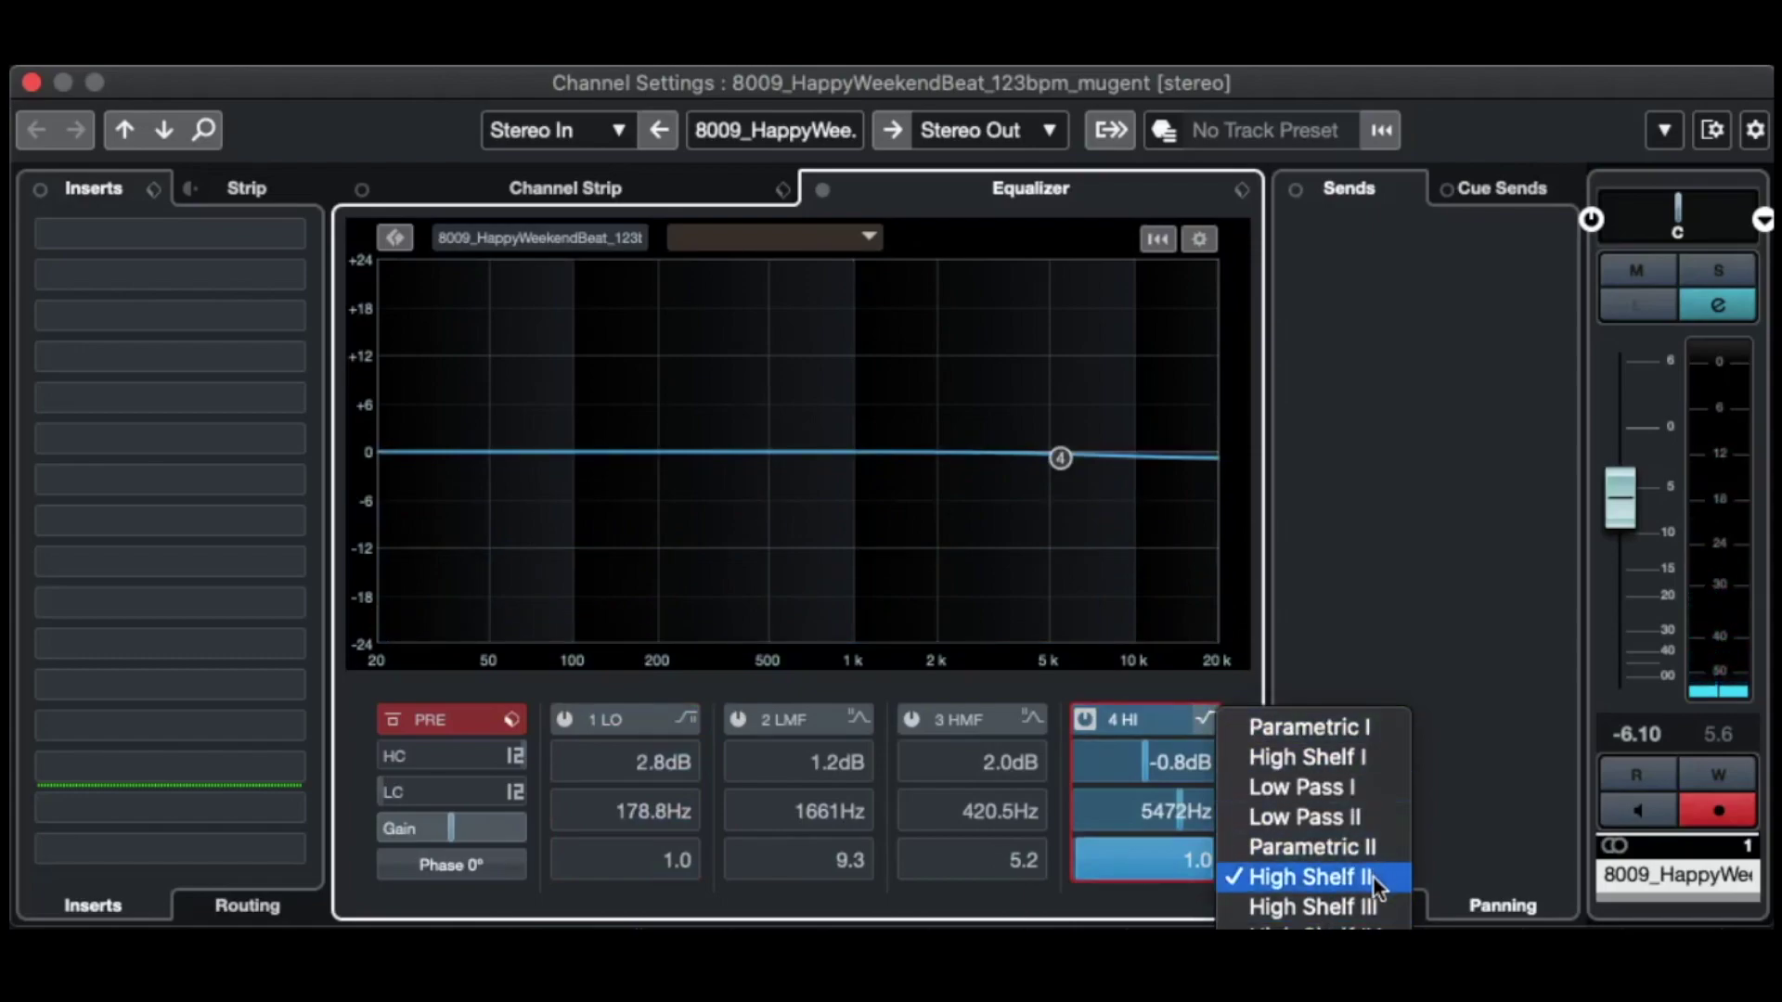
{"action": "left_click", "coordinate": [1351, 819]}
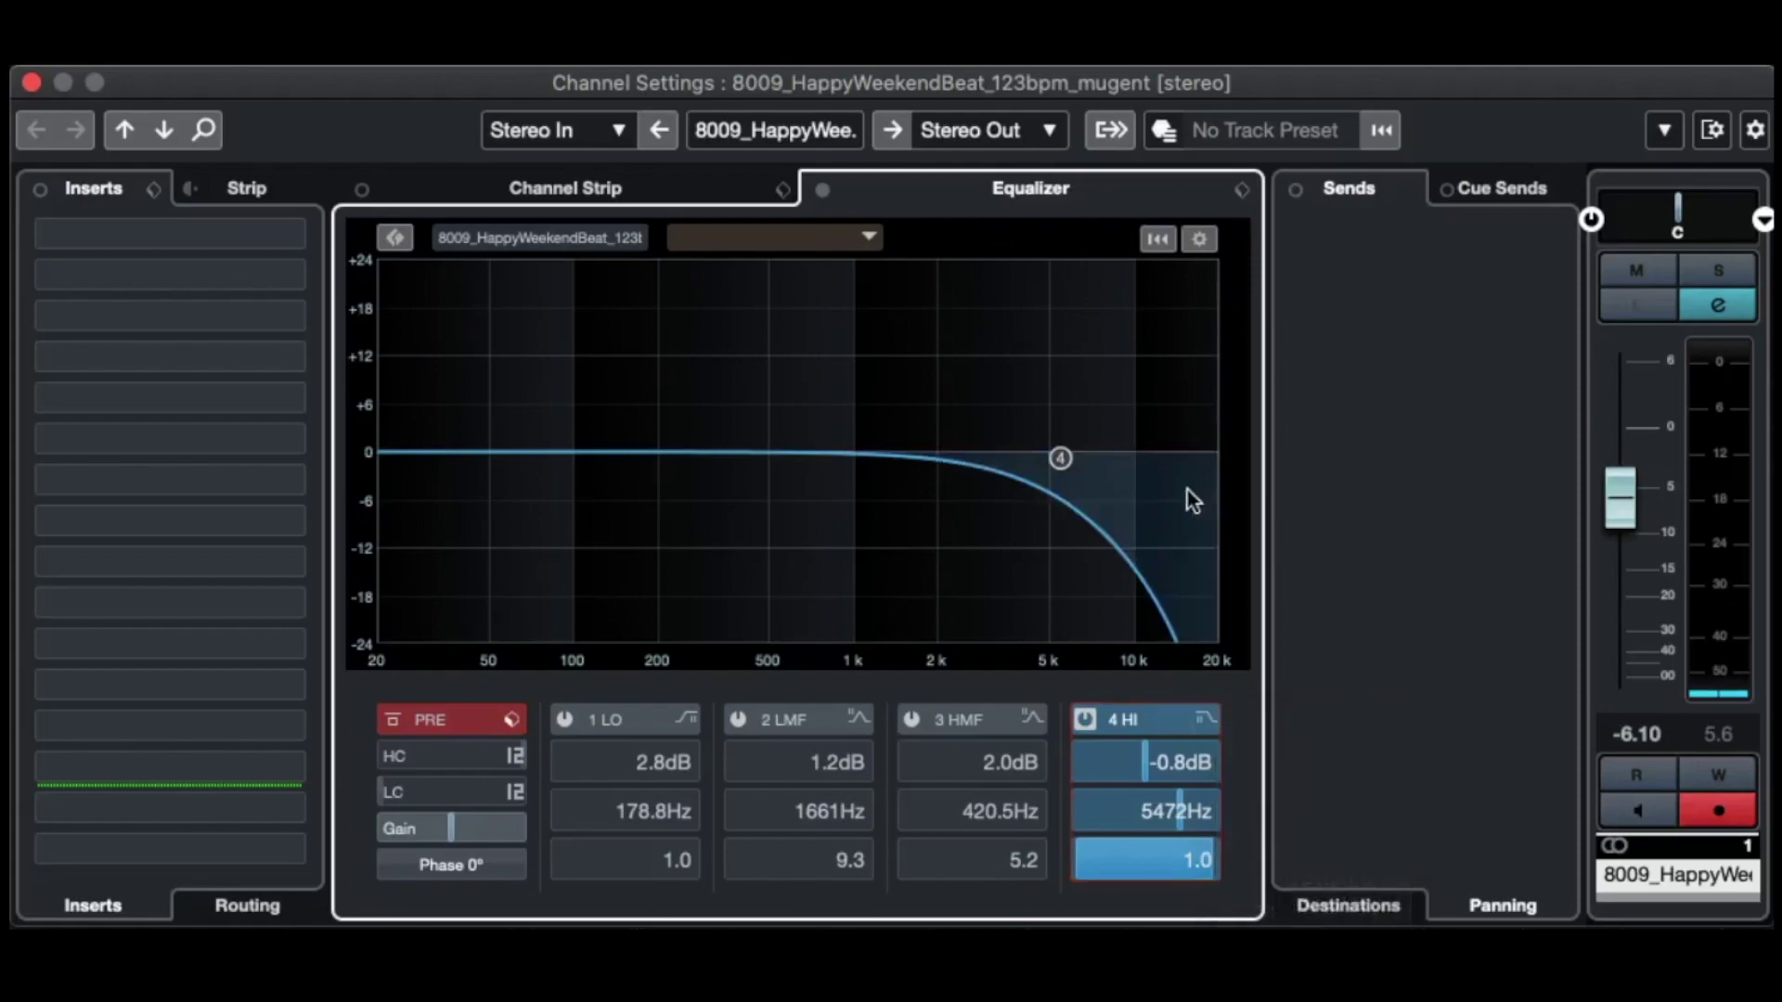
{"action": "key", "text": "space"}
{"action": "left_click_drag", "start_coordinate": [1059, 460], "coordinate": [1041, 387]}
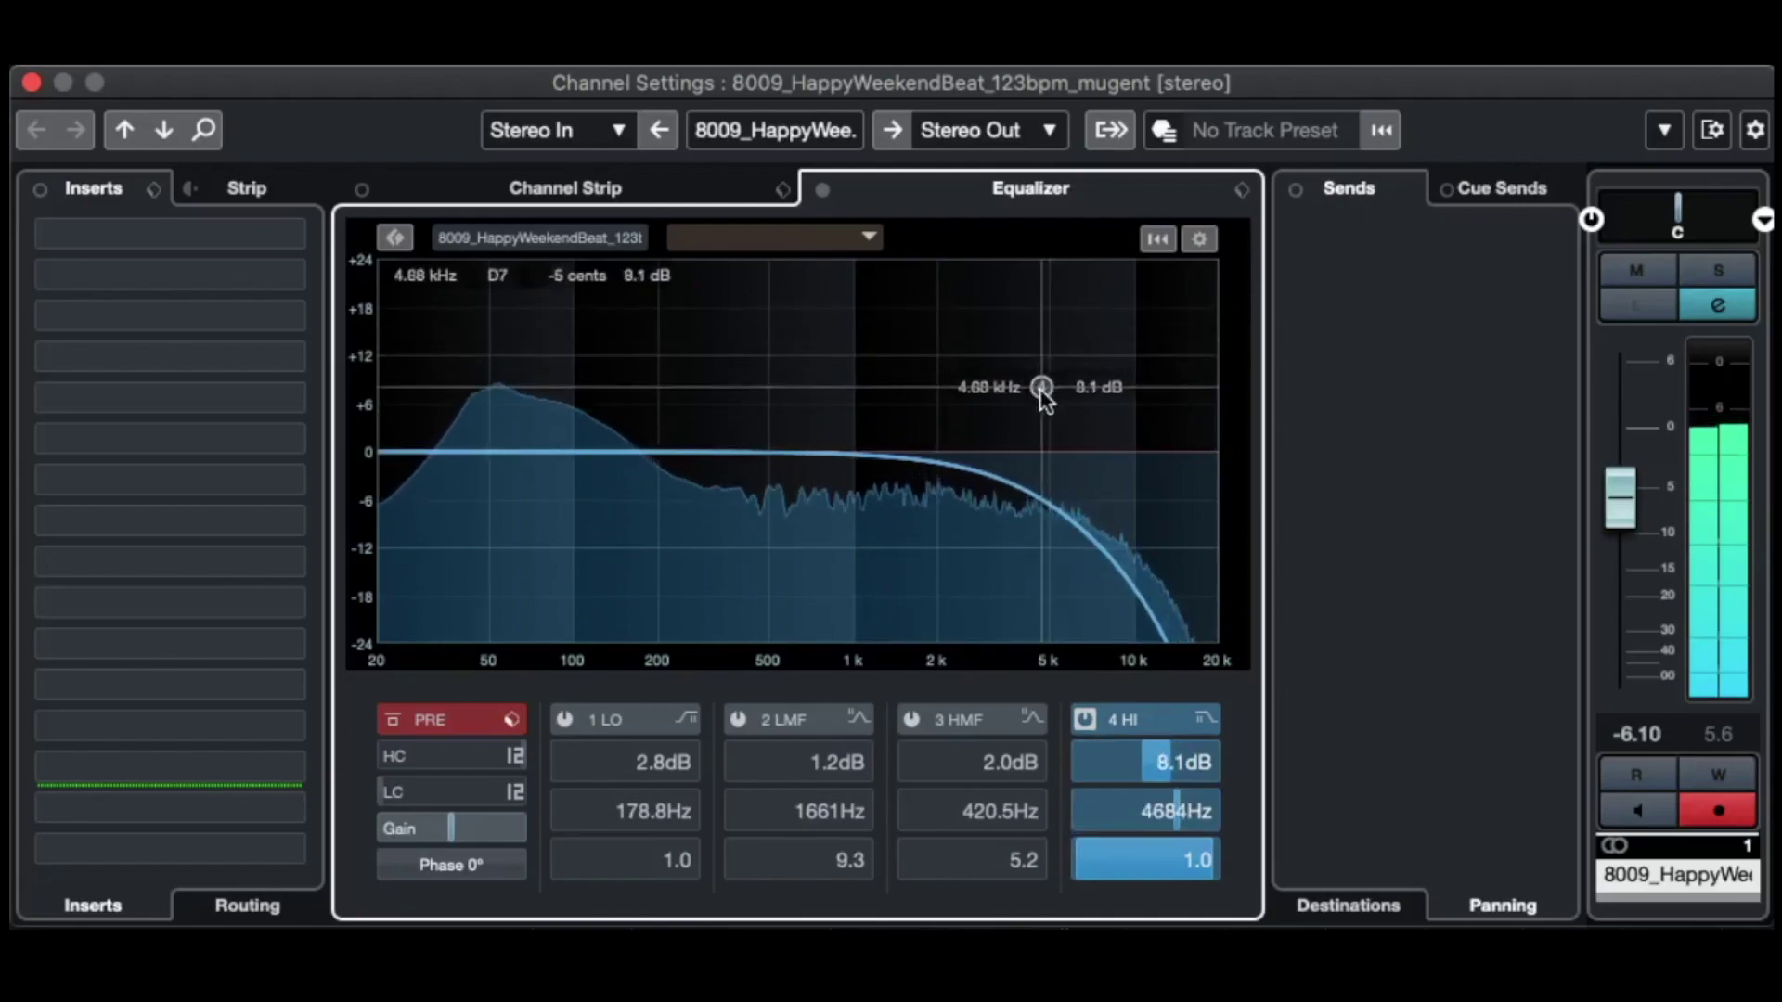
{"action": "left_click", "coordinate": [1086, 720]}
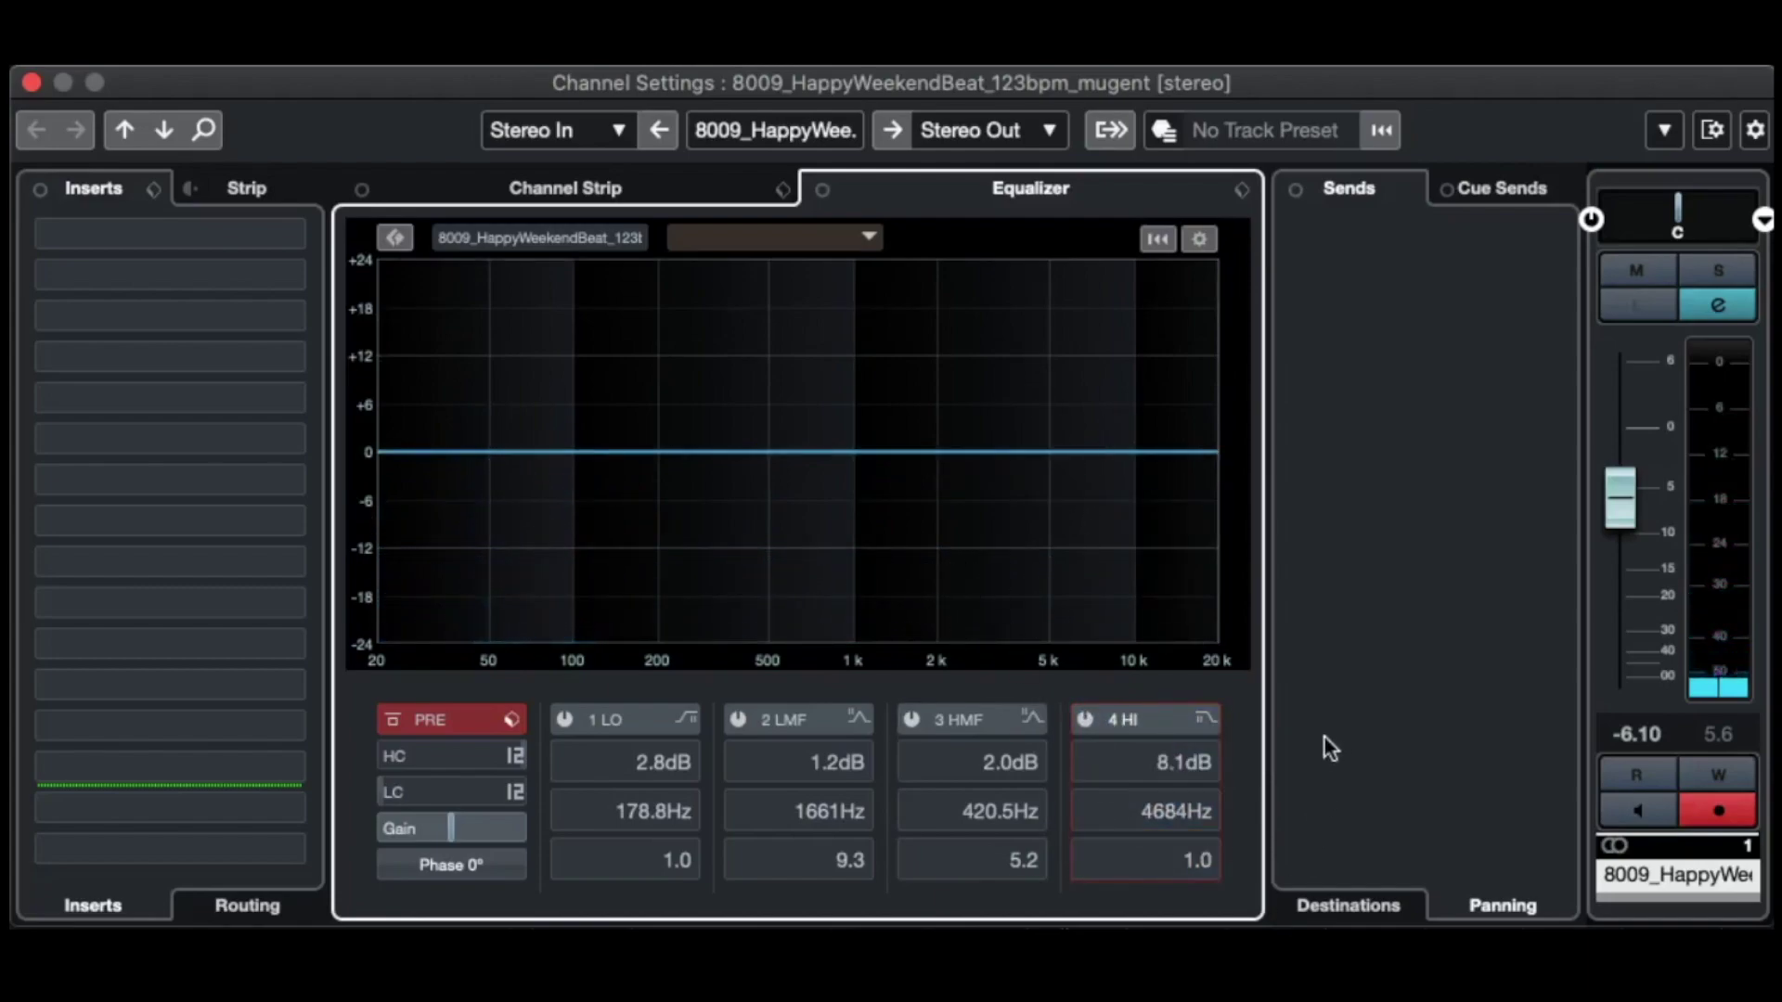
{"action": "left_click", "coordinate": [1206, 718]}
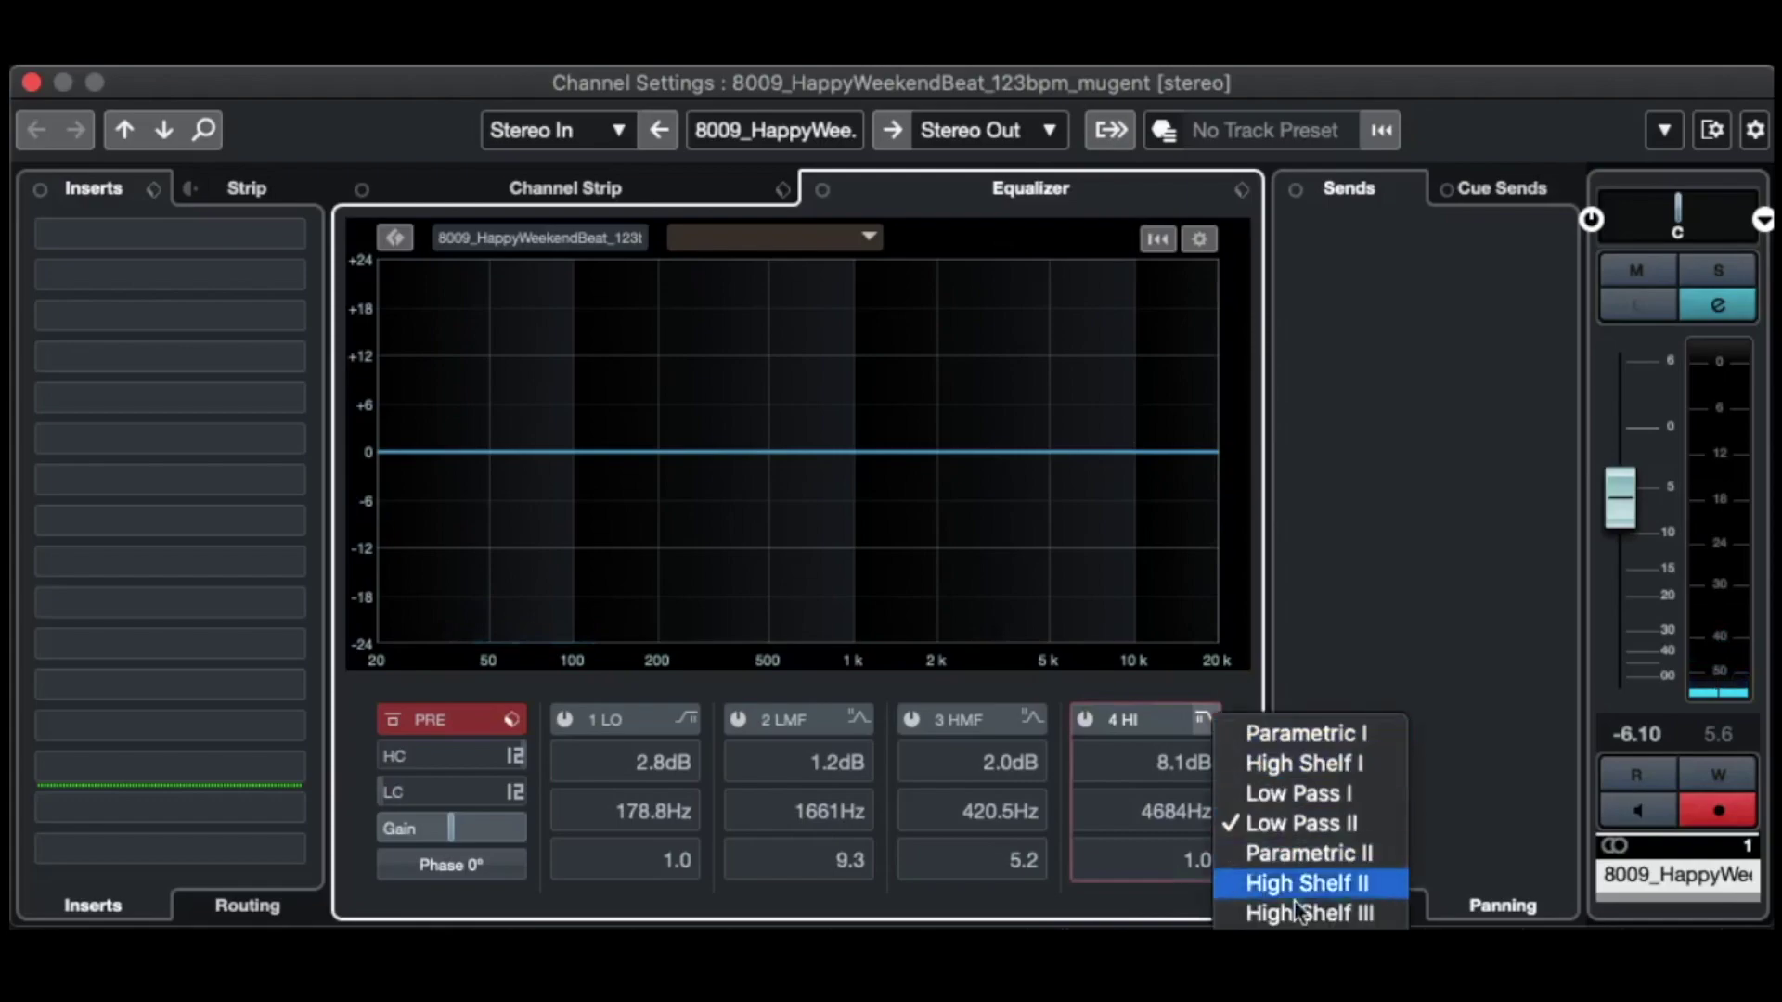
{"action": "left_click", "coordinate": [1130, 721]}
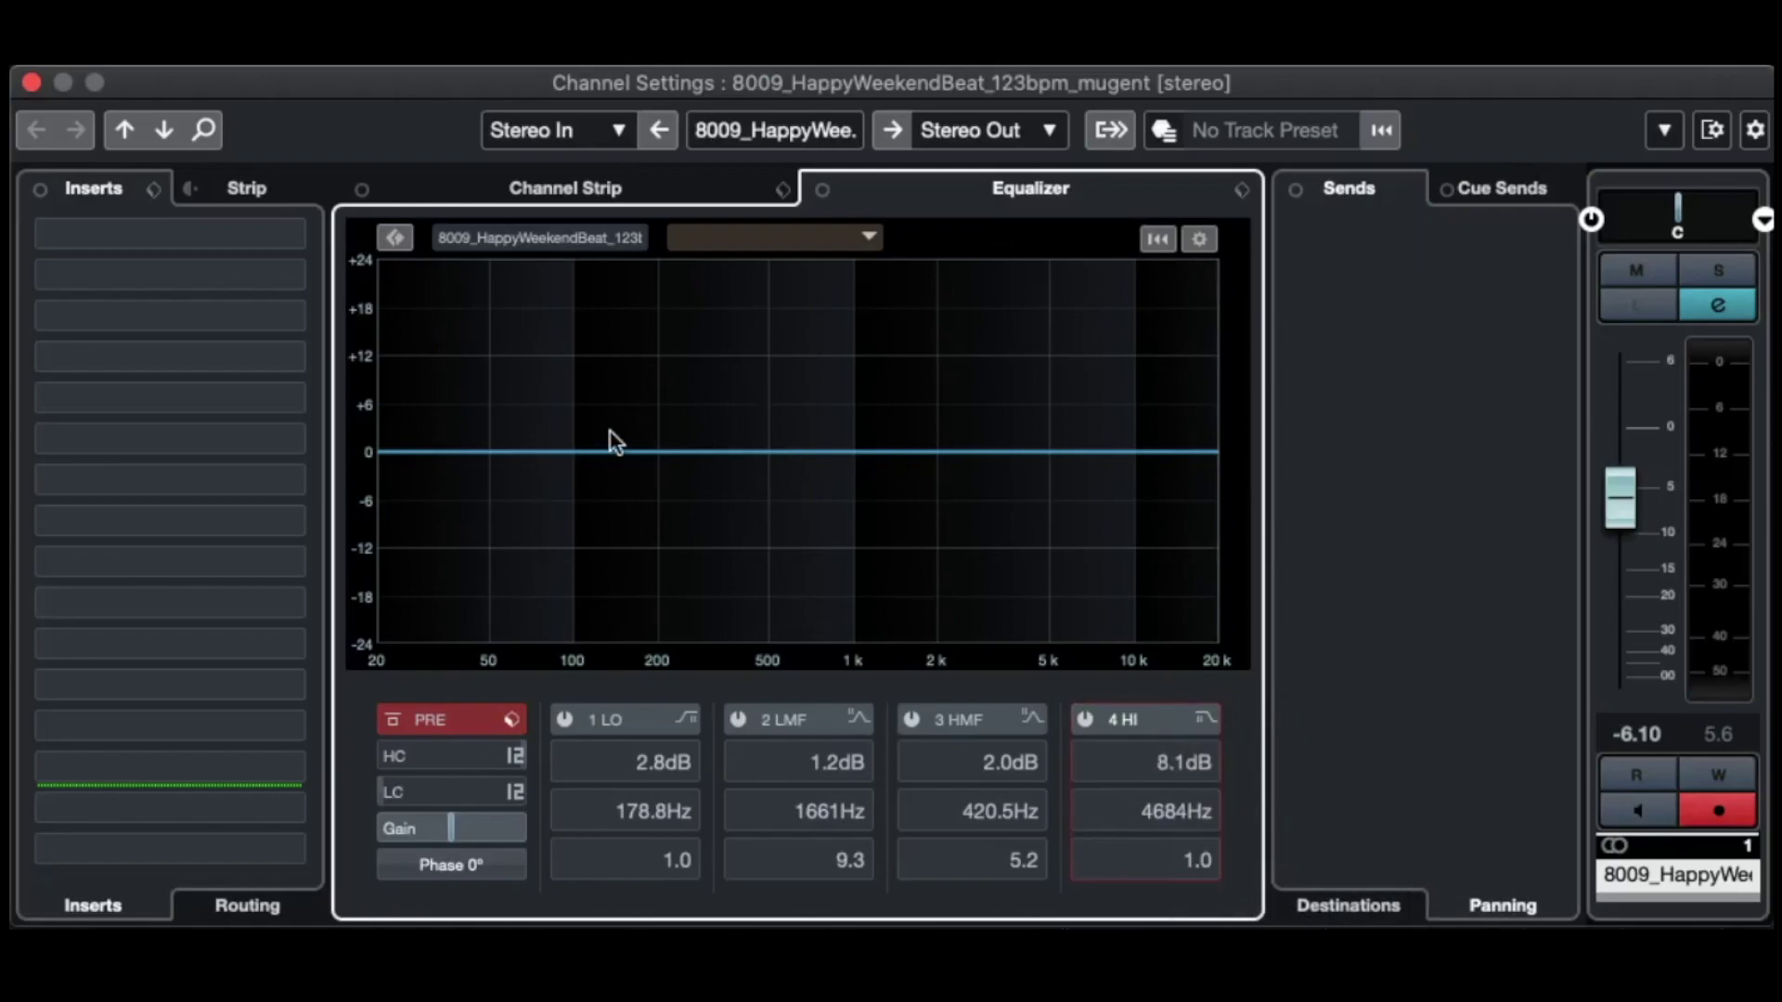
- Load the Standard Compressor into the Channel Strip's Comp module and open its detailed editor
{"action": "left_click", "coordinate": [606, 190]}
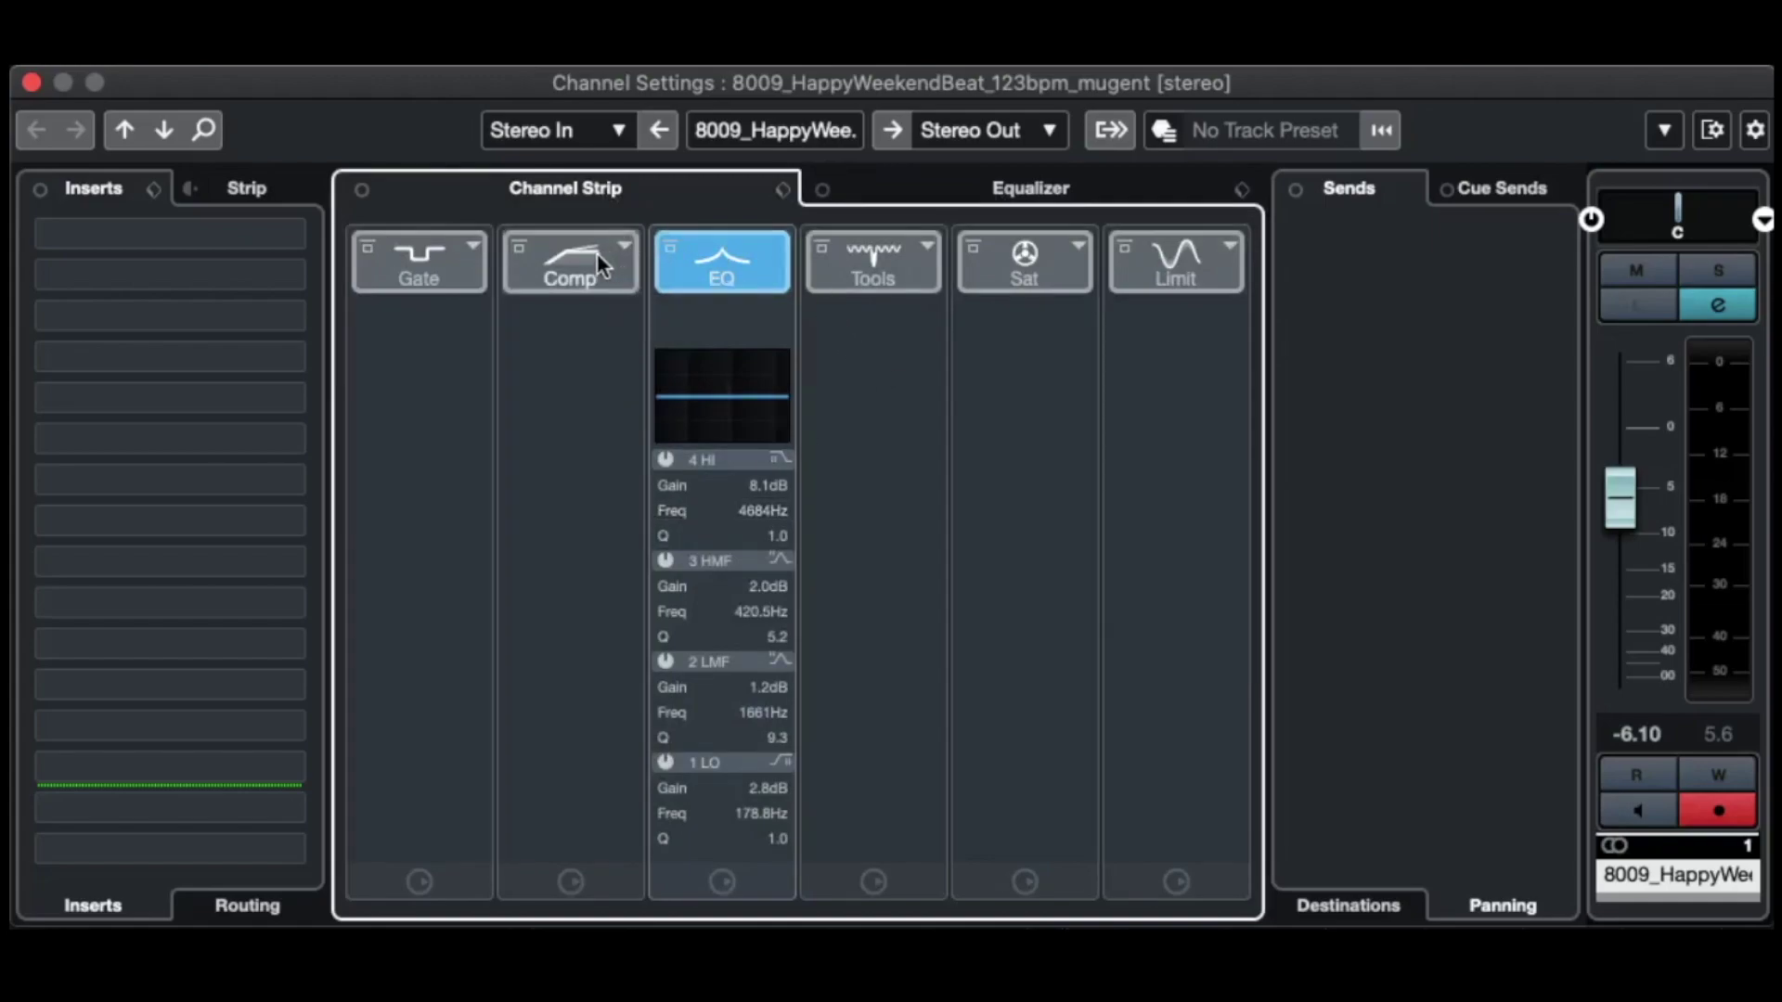
{"action": "left_click", "coordinate": [622, 244]}
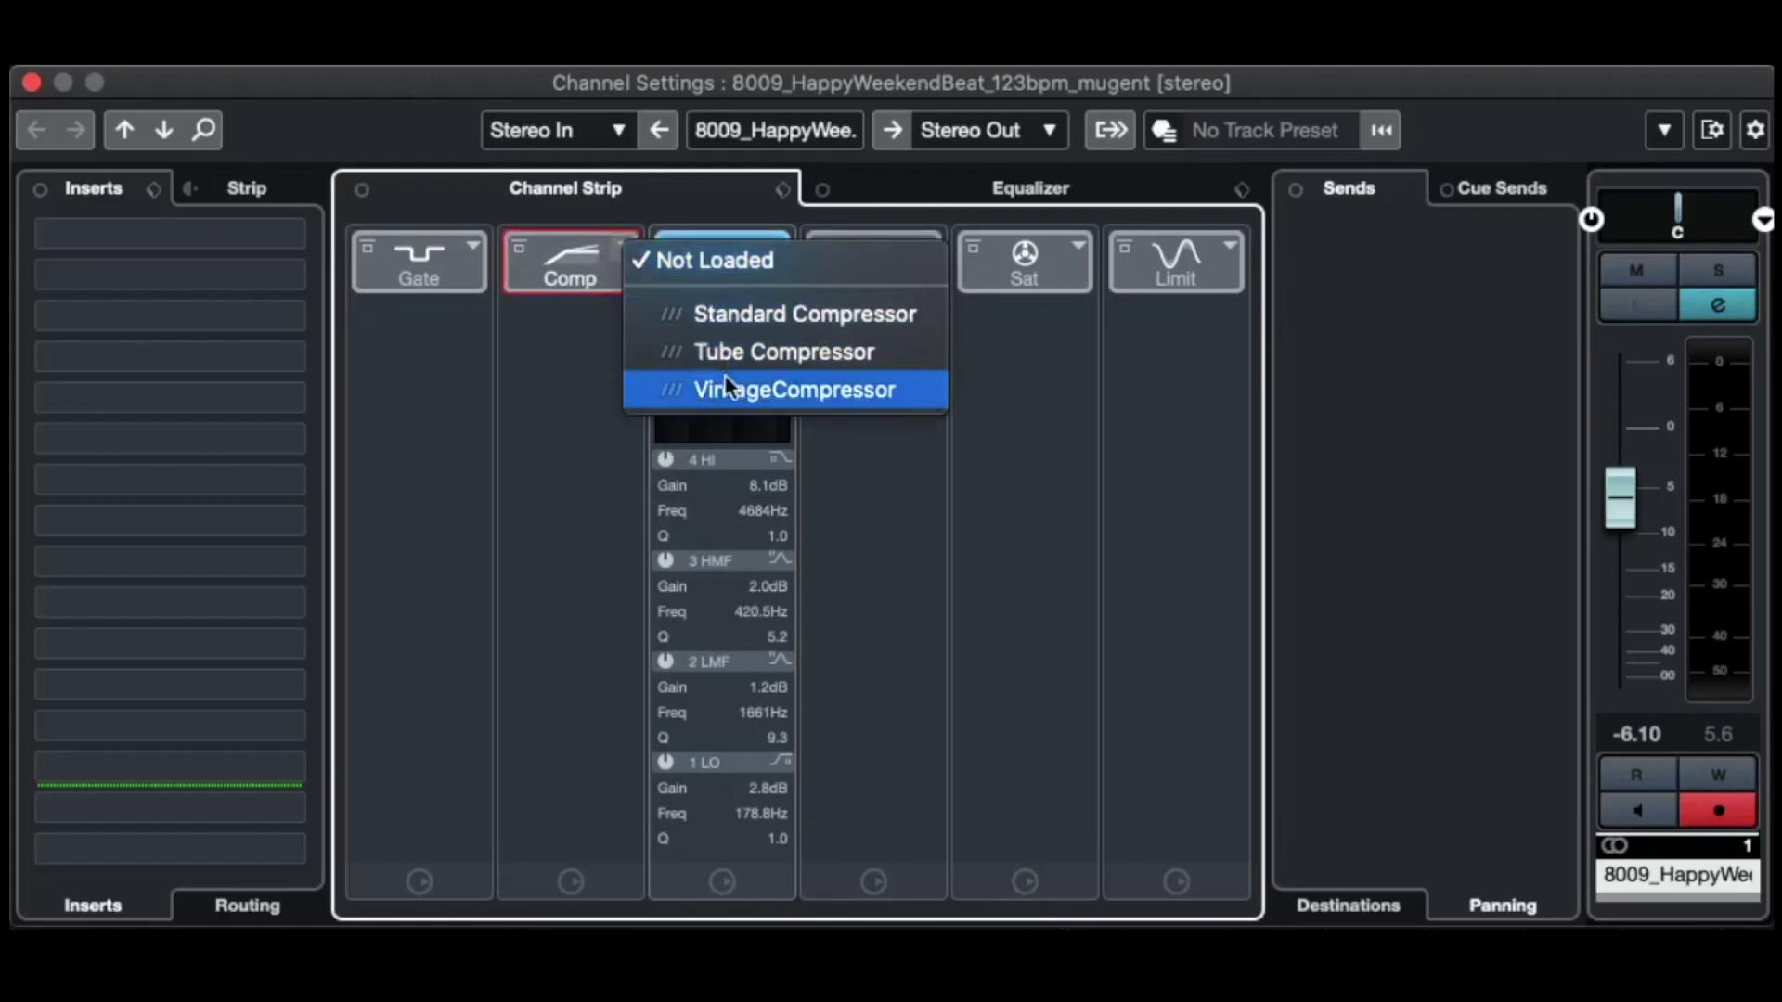
{"action": "left_click", "coordinate": [838, 316]}
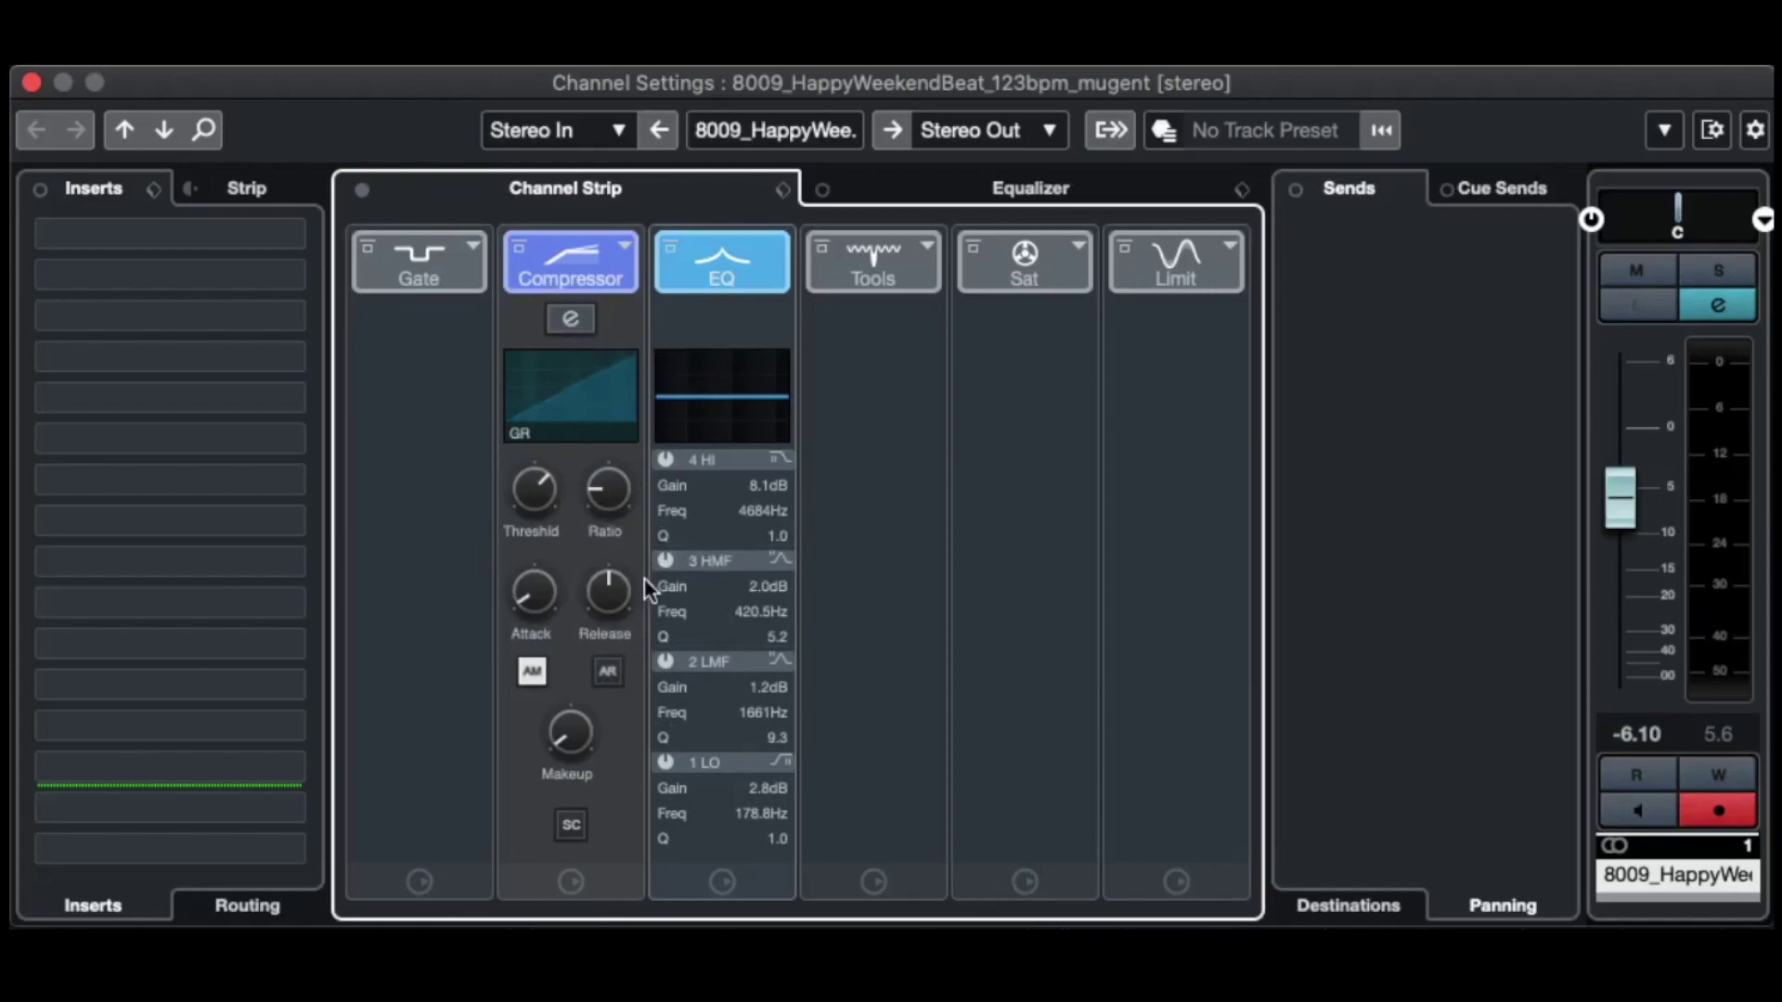
{"action": "left_click", "coordinate": [574, 321]}
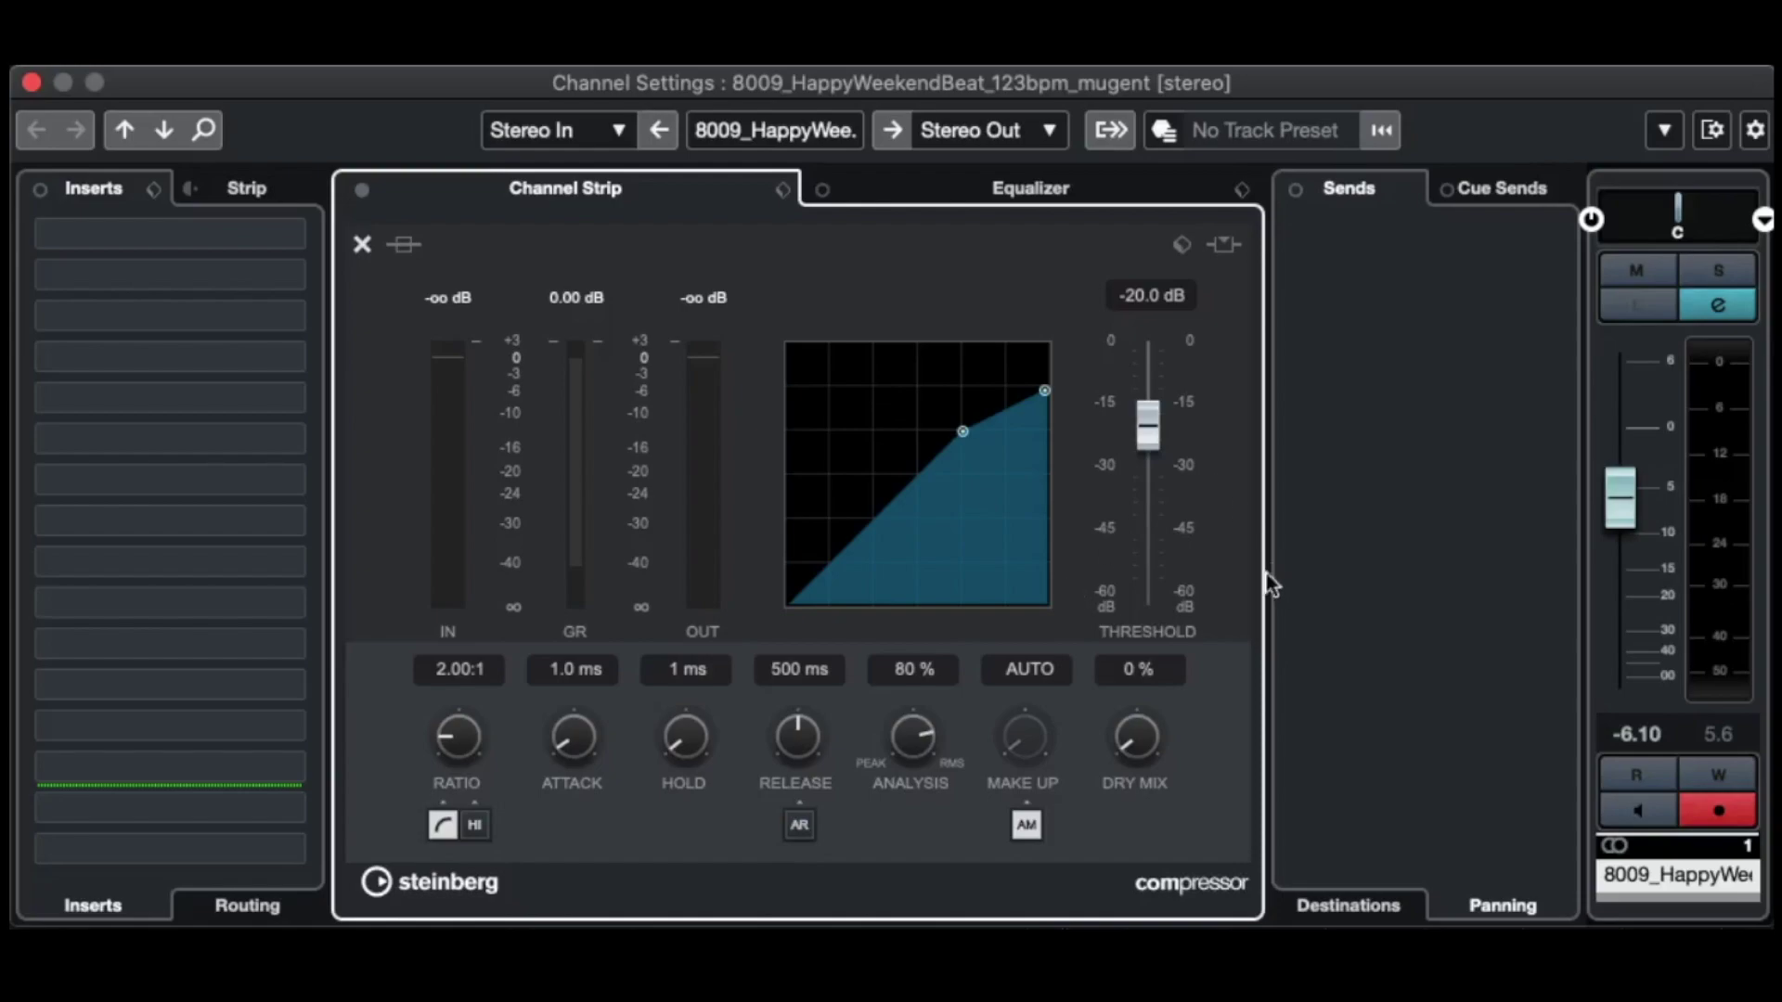
- Set the compressor's ratio to about 4.49:1 and adjust its threshold to about -17.4 dB, finishing at 0.0 dB
{"action": "mouse_move", "coordinate": [1151, 425]}
{"action": "left_mouse_down"}
{"action": "mouse_move", "coordinate": [1175, 370]}
{"action": "mouse_move", "coordinate": [1181, 423]}
{"action": "left_mouse_up"}
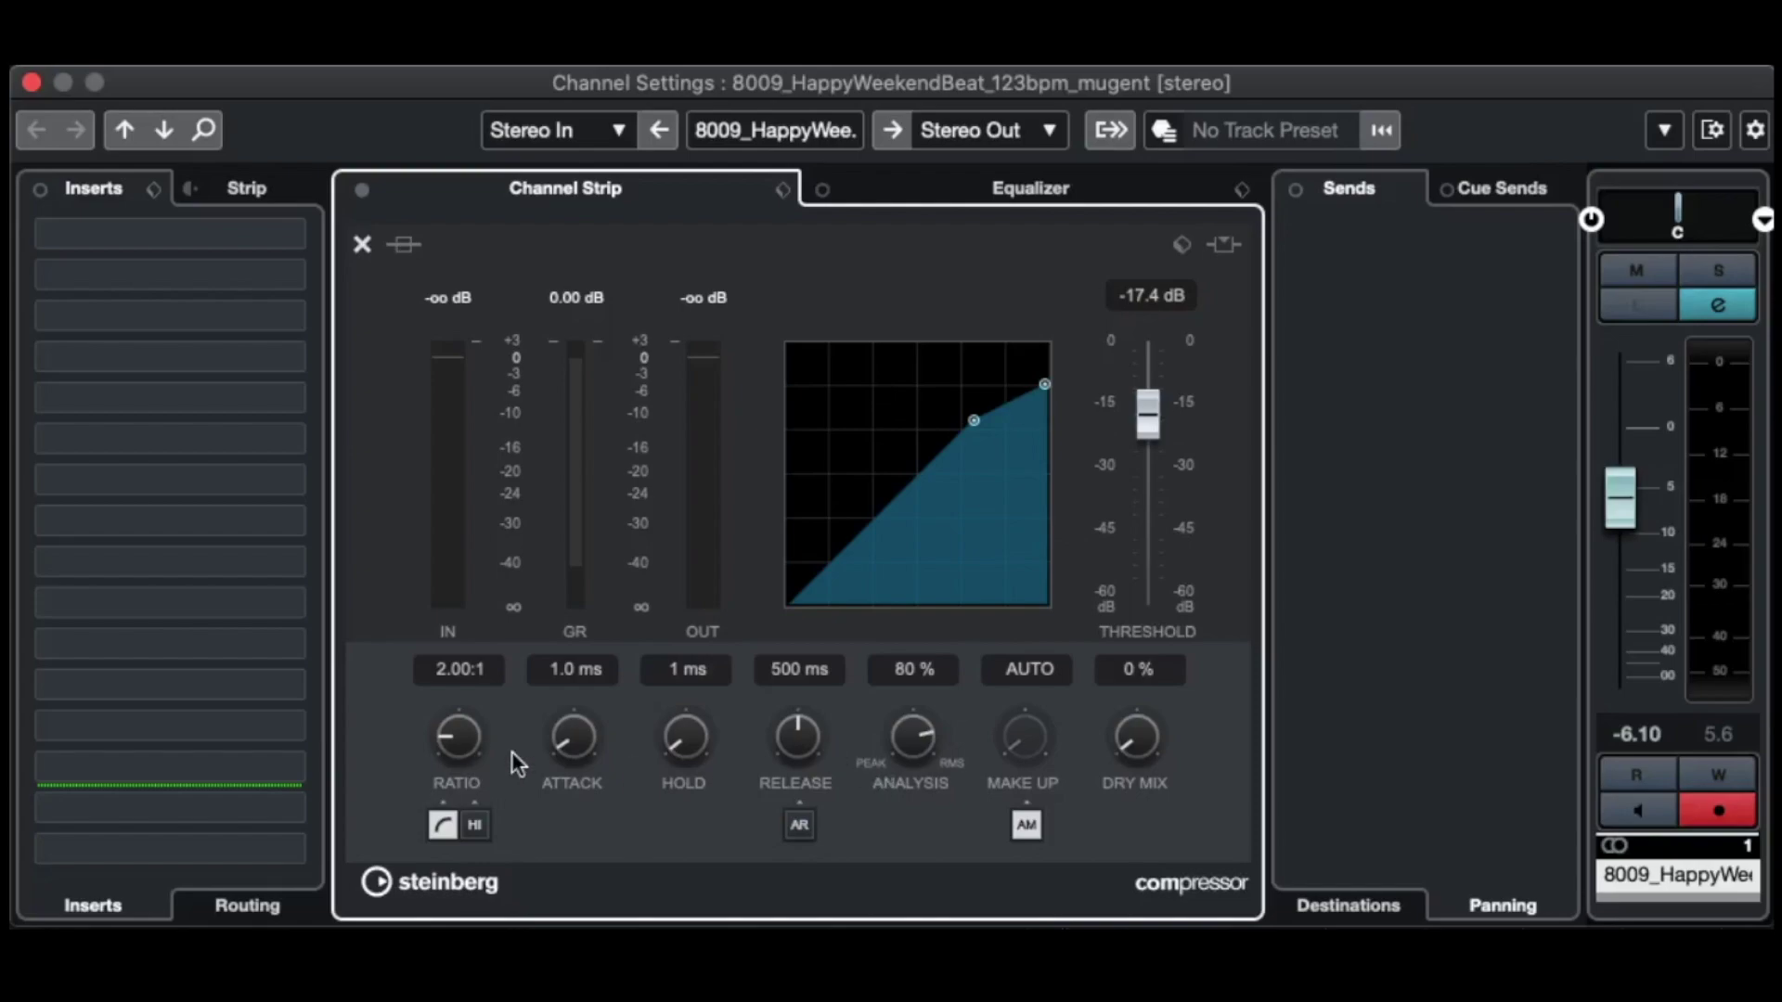
{"action": "left_click_drag", "start_coordinate": [449, 741], "coordinate": [527, 714]}
{"action": "left_click_drag", "start_coordinate": [1141, 420], "coordinate": [1156, 241]}
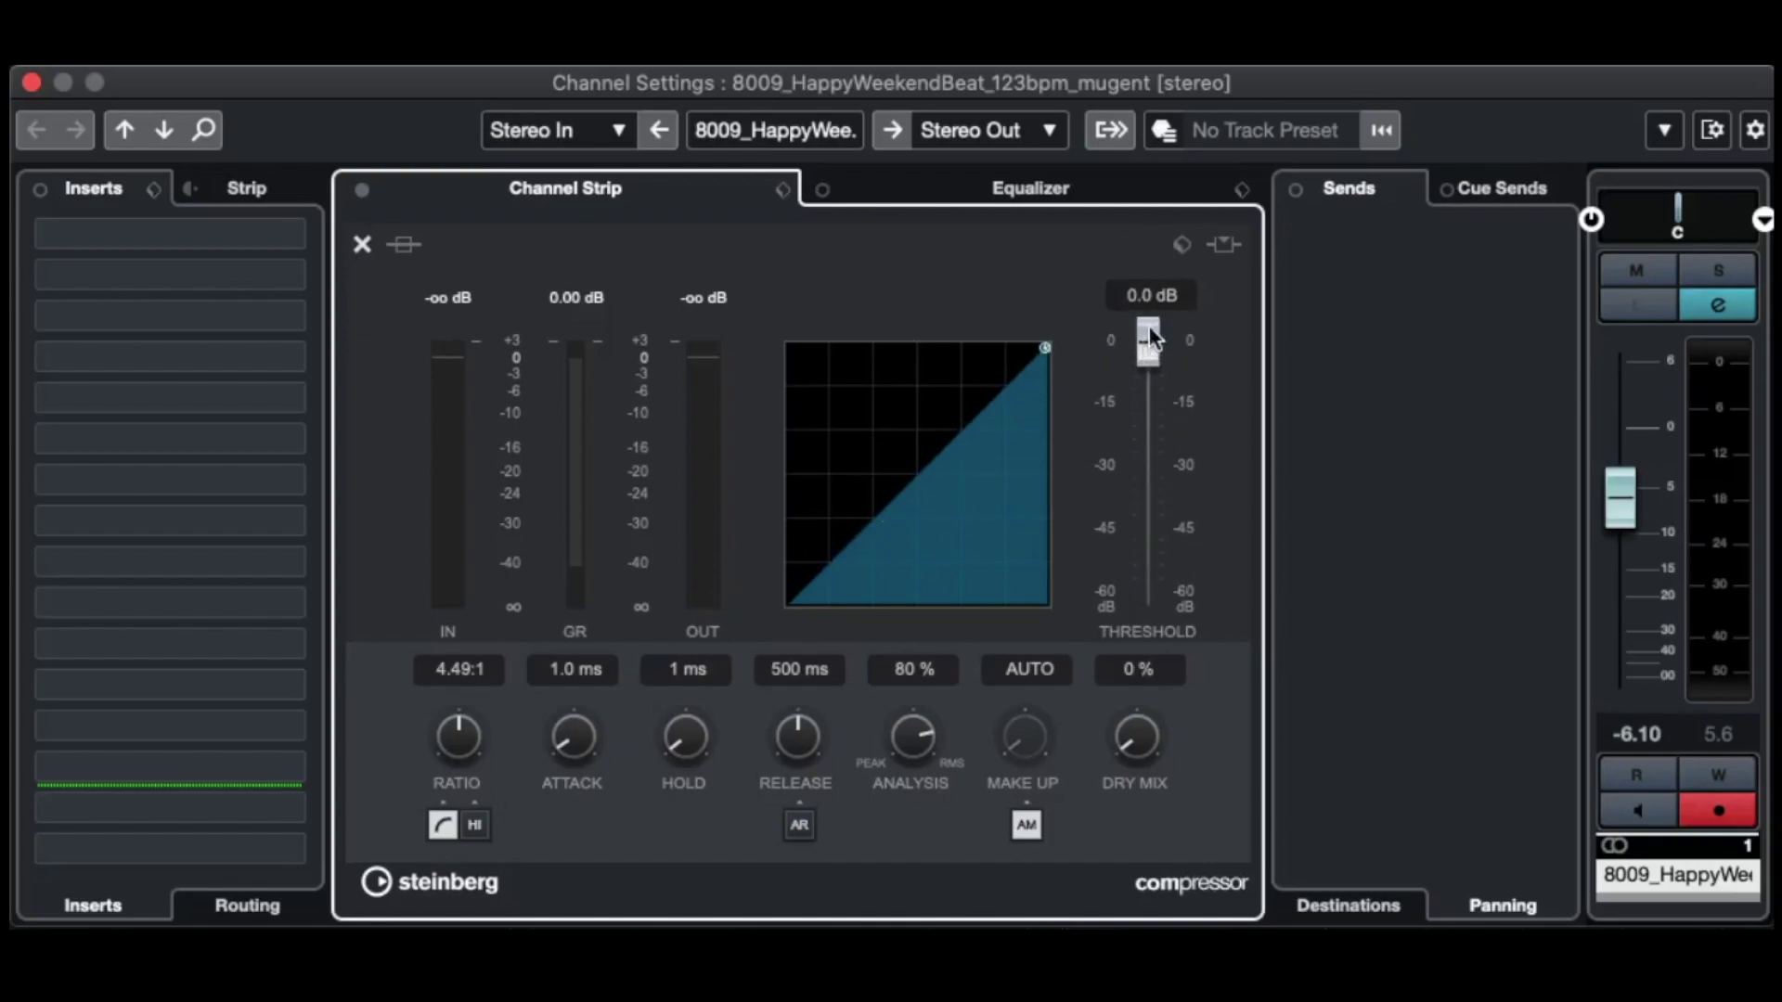
- Lower the compressor's threshold in stages to about -0.8 dB and -7.2 dB, and close its detailed editor
{"action": "mouse_move", "coordinate": [1147, 325]}
{"action": "left_mouse_down"}
{"action": "mouse_move", "coordinate": [1161, 538]}
{"action": "mouse_move", "coordinate": [1154, 334]}
{"action": "left_mouse_up"}
{"action": "mouse_move", "coordinate": [1147, 338]}
{"action": "left_mouse_down"}
{"action": "mouse_move", "coordinate": [1150, 549]}
{"action": "mouse_move", "coordinate": [1147, 336]}
{"action": "left_mouse_up"}
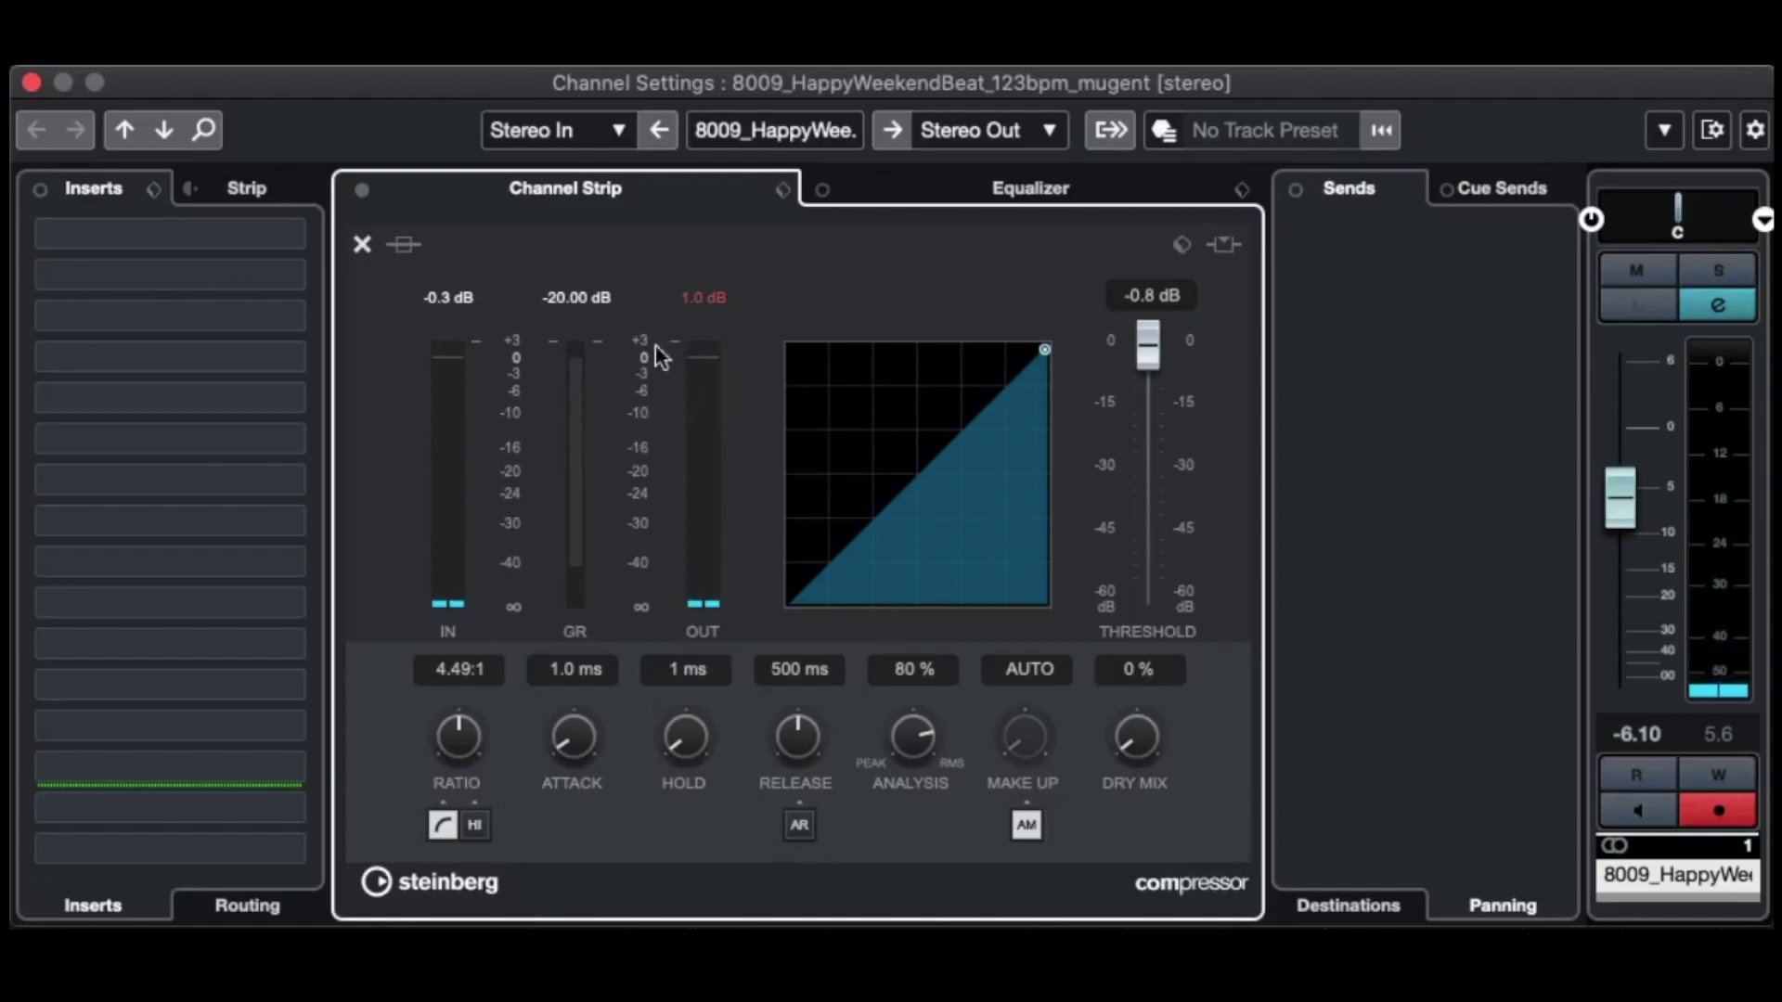
{"action": "mouse_move", "coordinate": [1147, 338]}
{"action": "left_mouse_down"}
{"action": "mouse_move", "coordinate": [1147, 394]}
{"action": "mouse_move", "coordinate": [1146, 369]}
{"action": "left_mouse_up"}
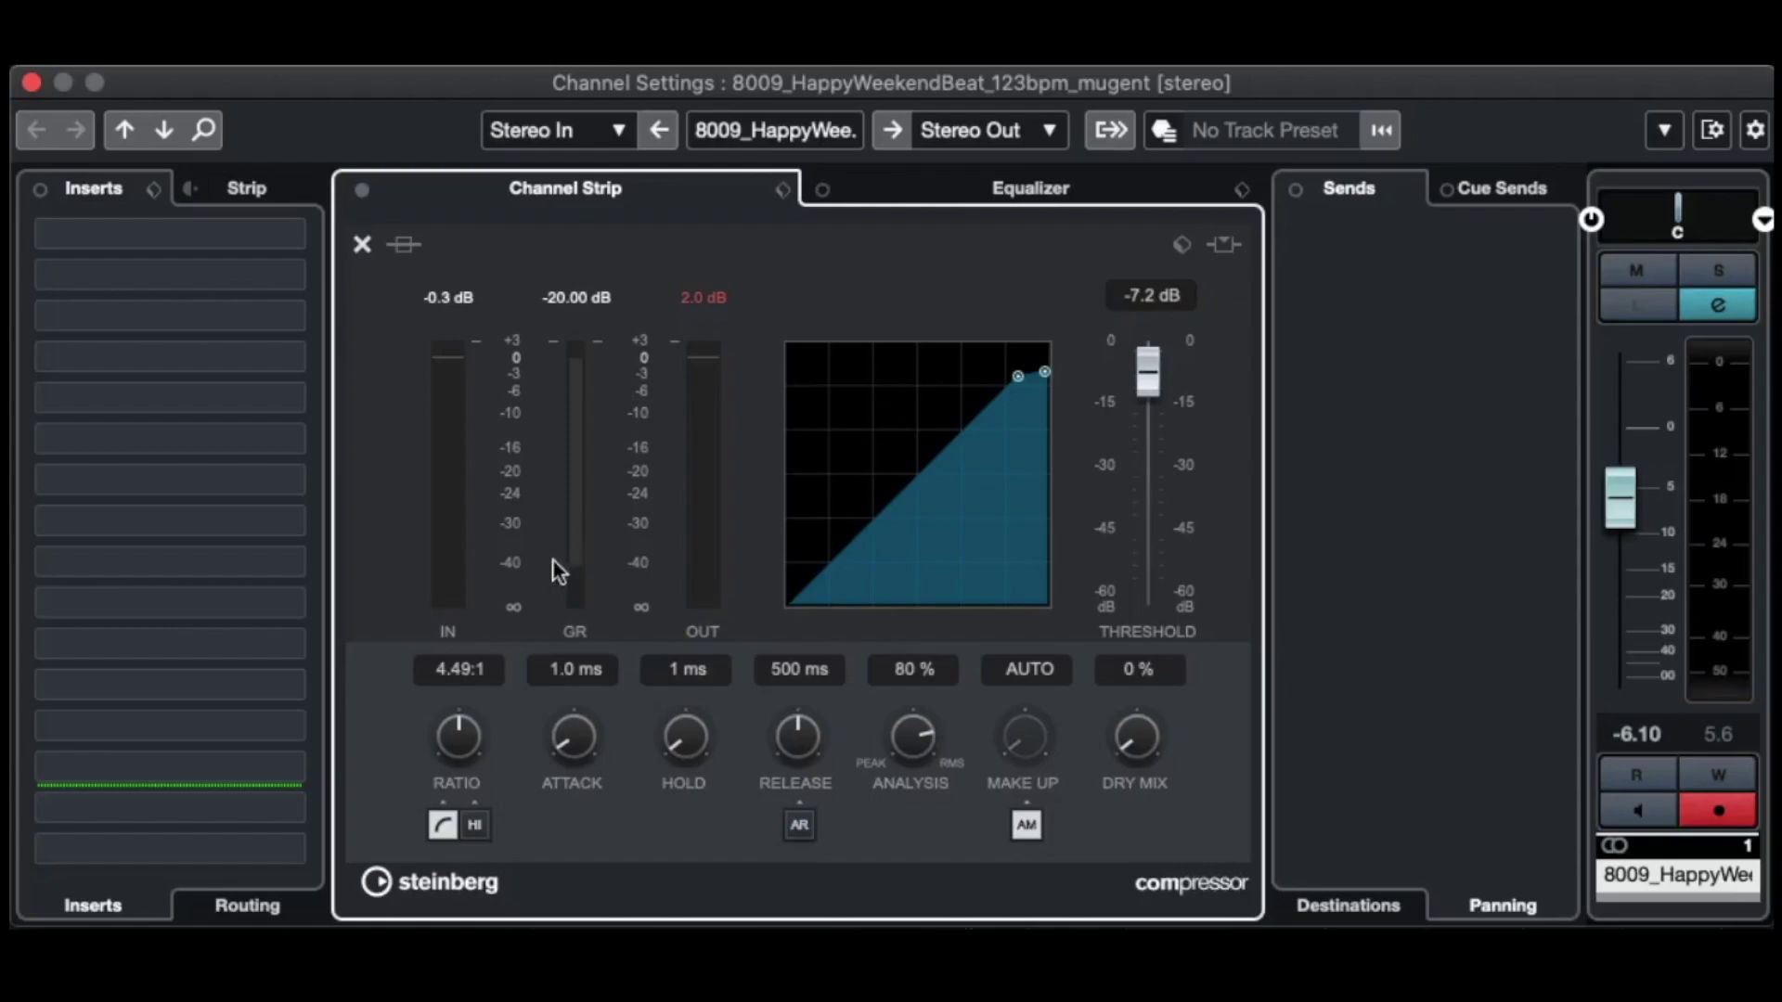
{"action": "left_click", "coordinate": [362, 245]}
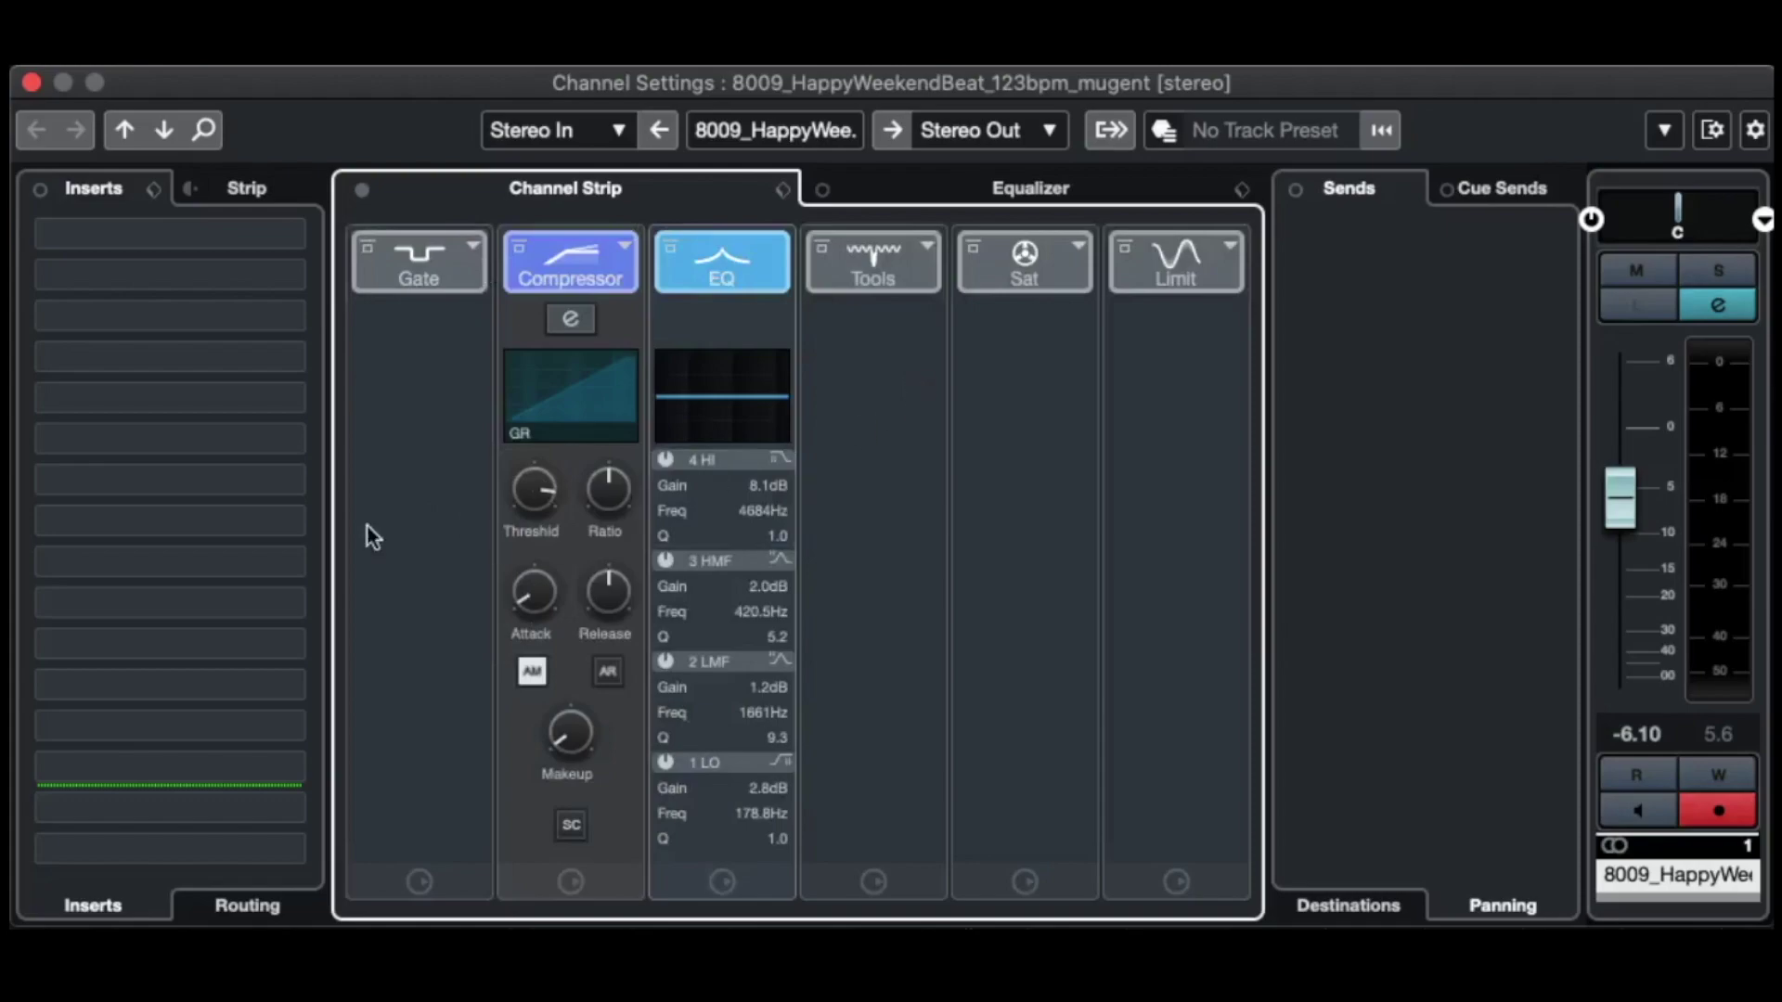
- Try the Noise Gate with a threshold of about -20.3 dB during playback, and unload it, discarding its changes
{"action": "left_click", "coordinate": [442, 279]}
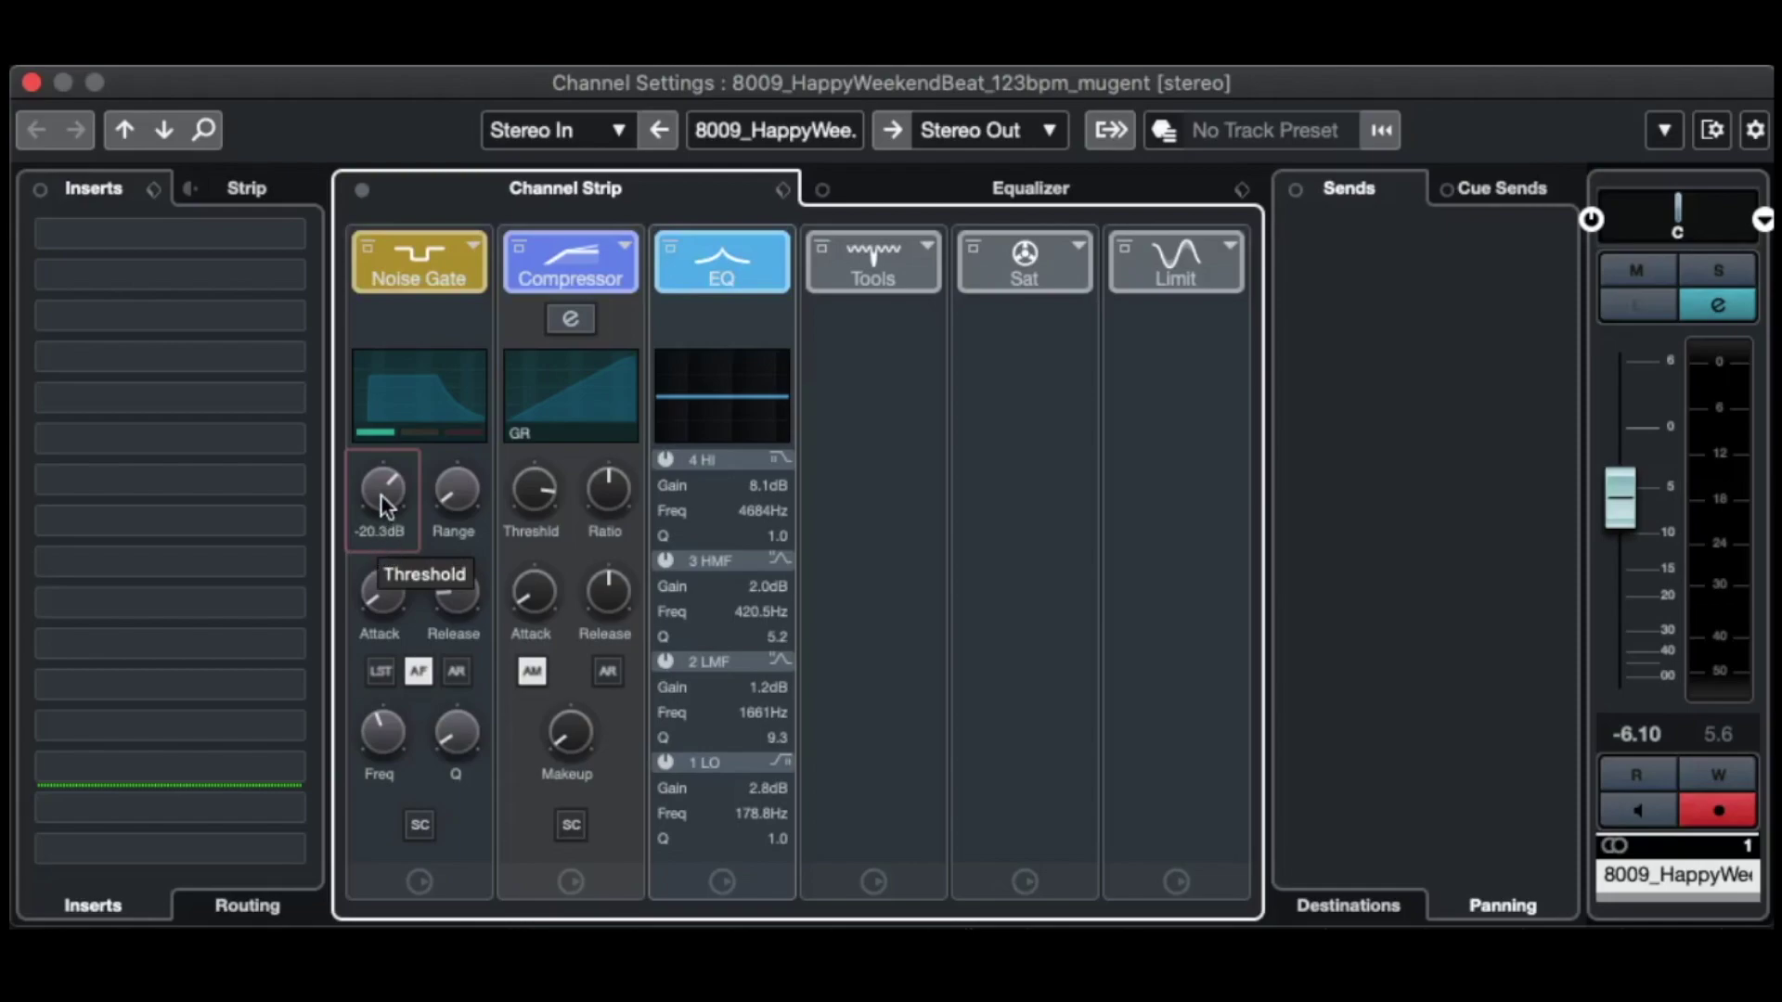
{"action": "key", "text": "space"}
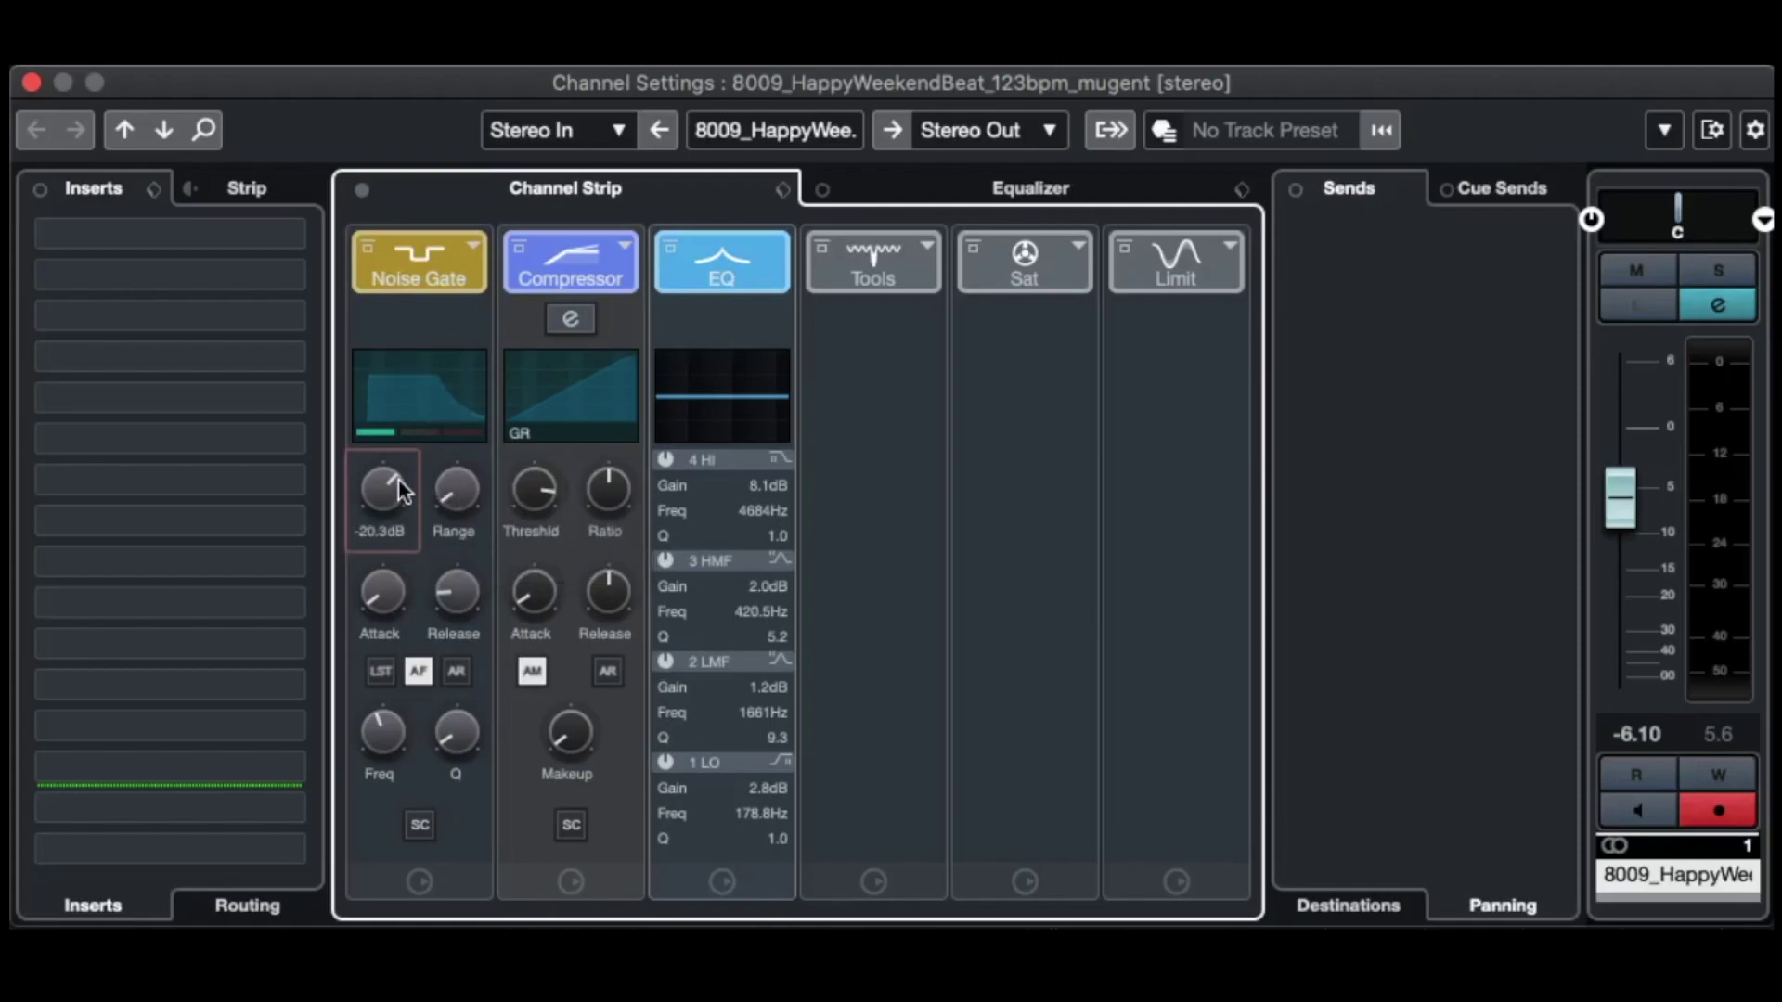
{"action": "left_click", "coordinate": [473, 246]}
{"action": "left_click", "coordinate": [565, 210]}
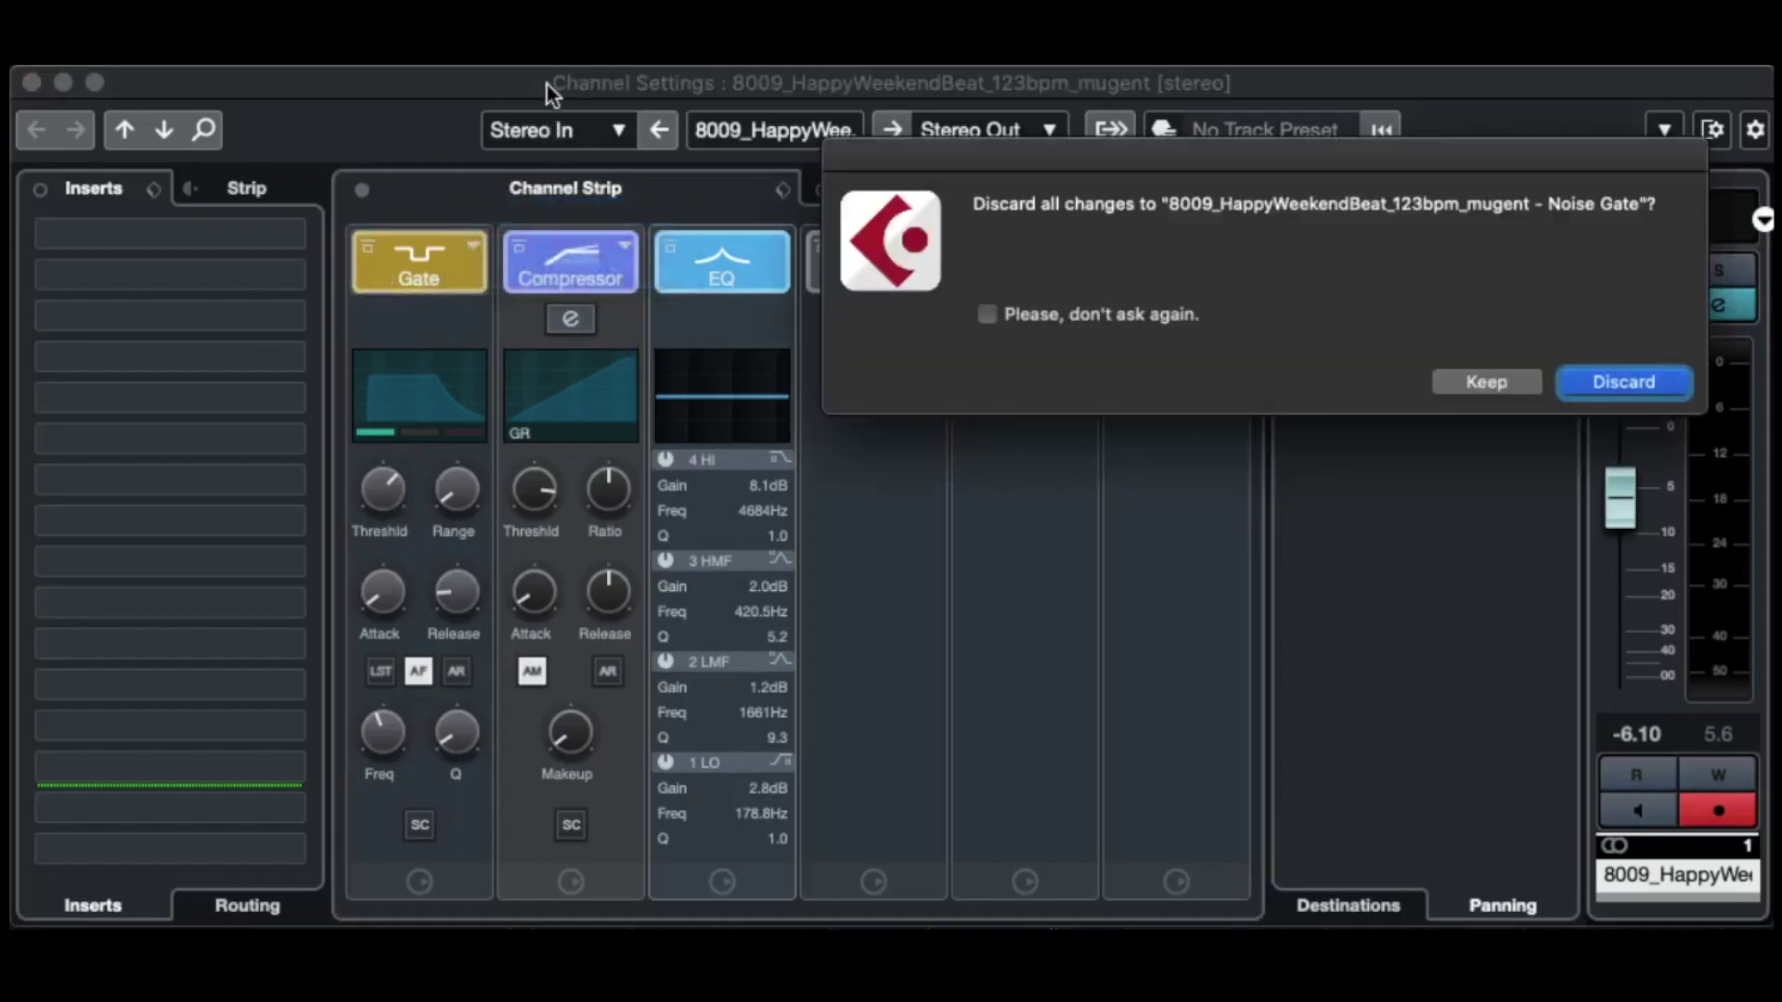
{"action": "left_click", "coordinate": [1619, 382]}
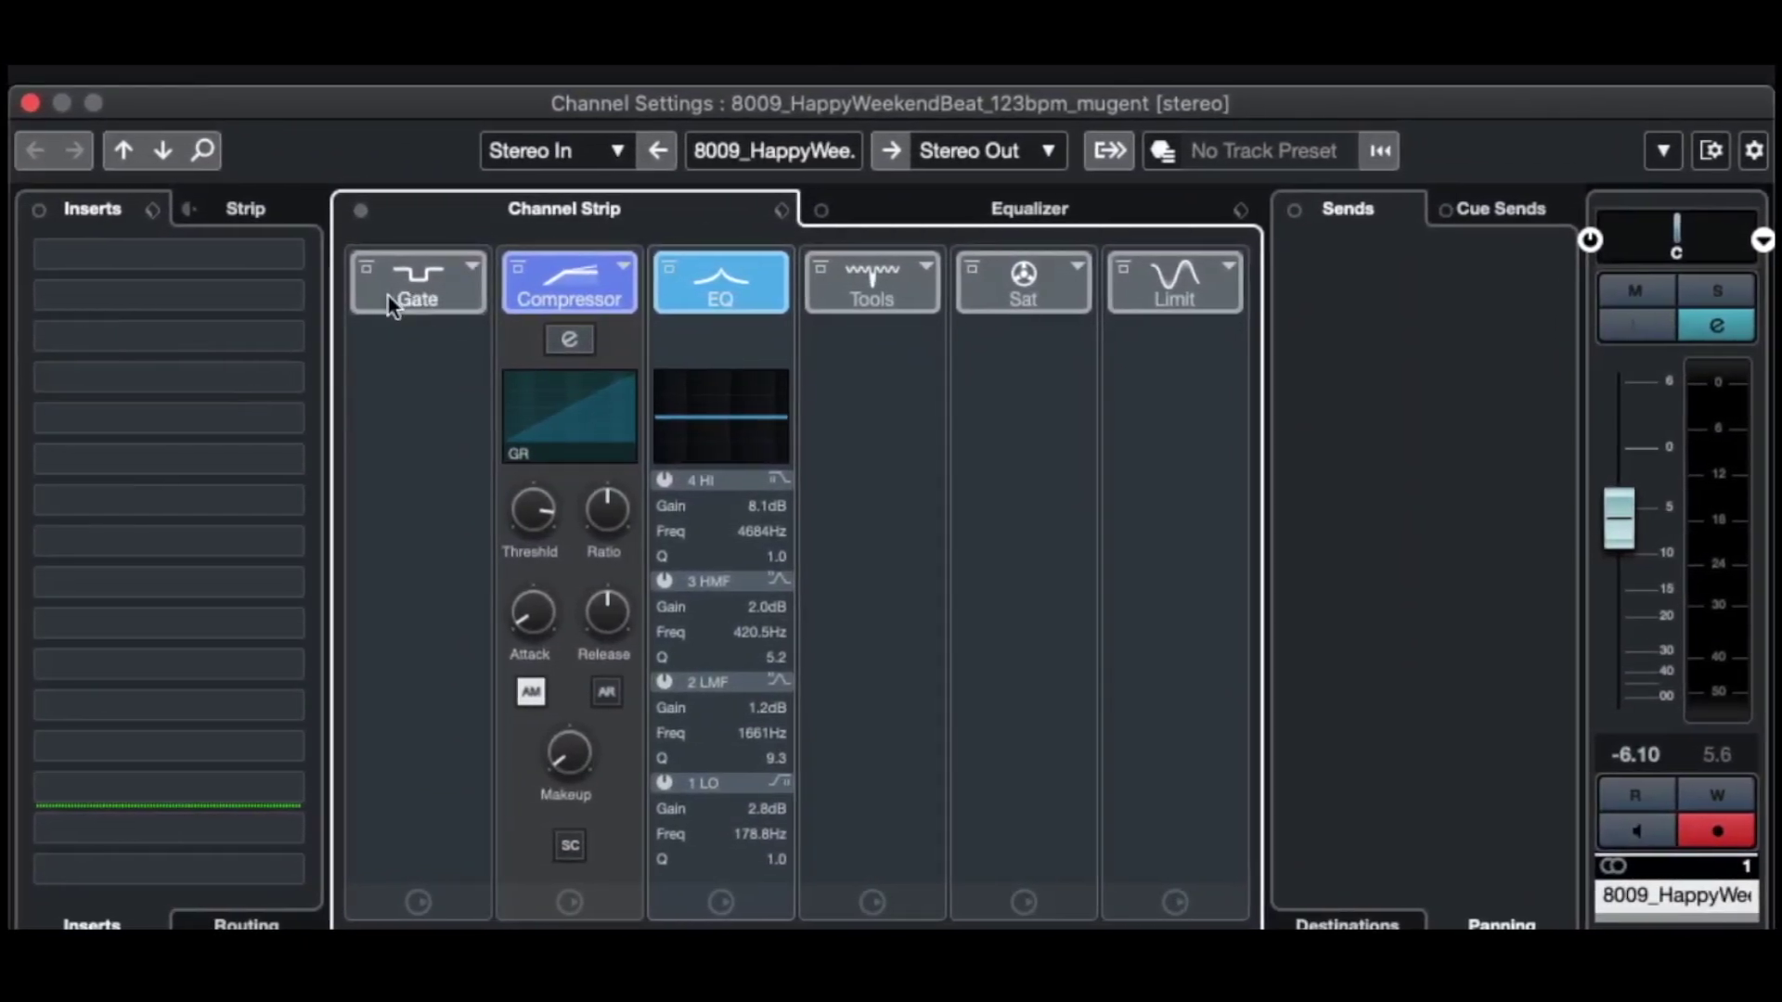
- Load the DeEsser into the Channel Strip's Tools module to show its controls, and unload it, discarding its changes
{"action": "left_click", "coordinate": [929, 262]}
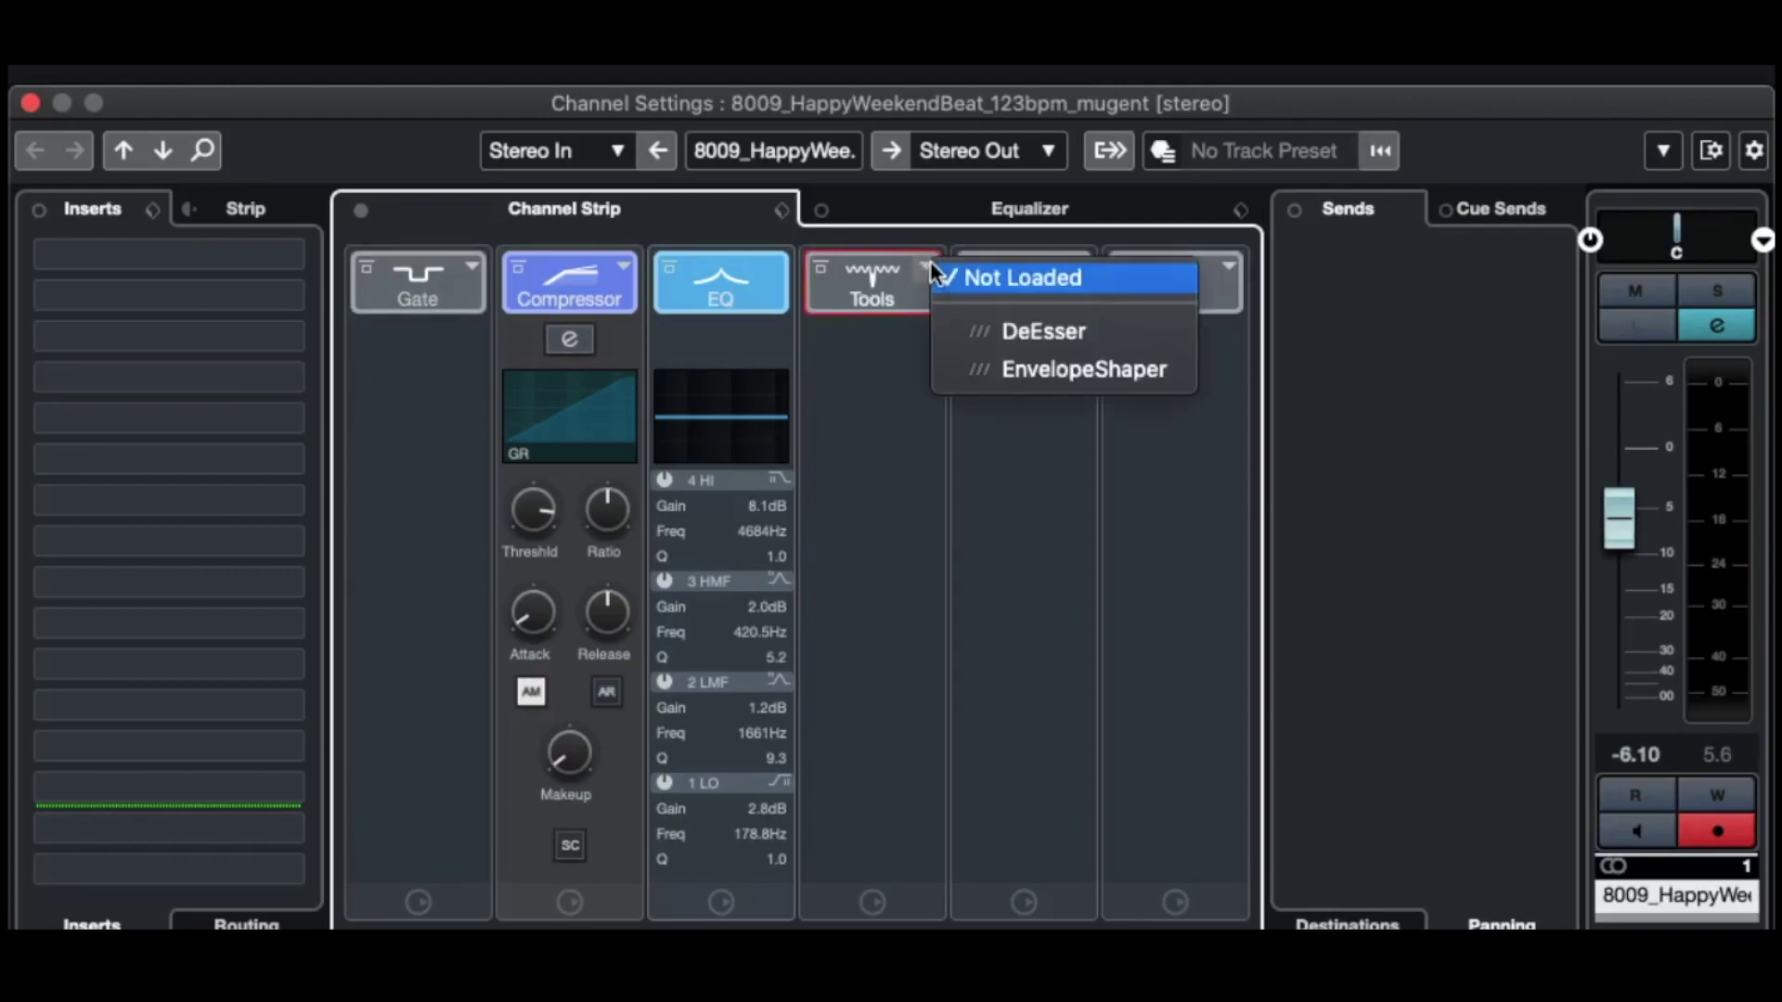
{"action": "left_click", "coordinate": [1050, 336]}
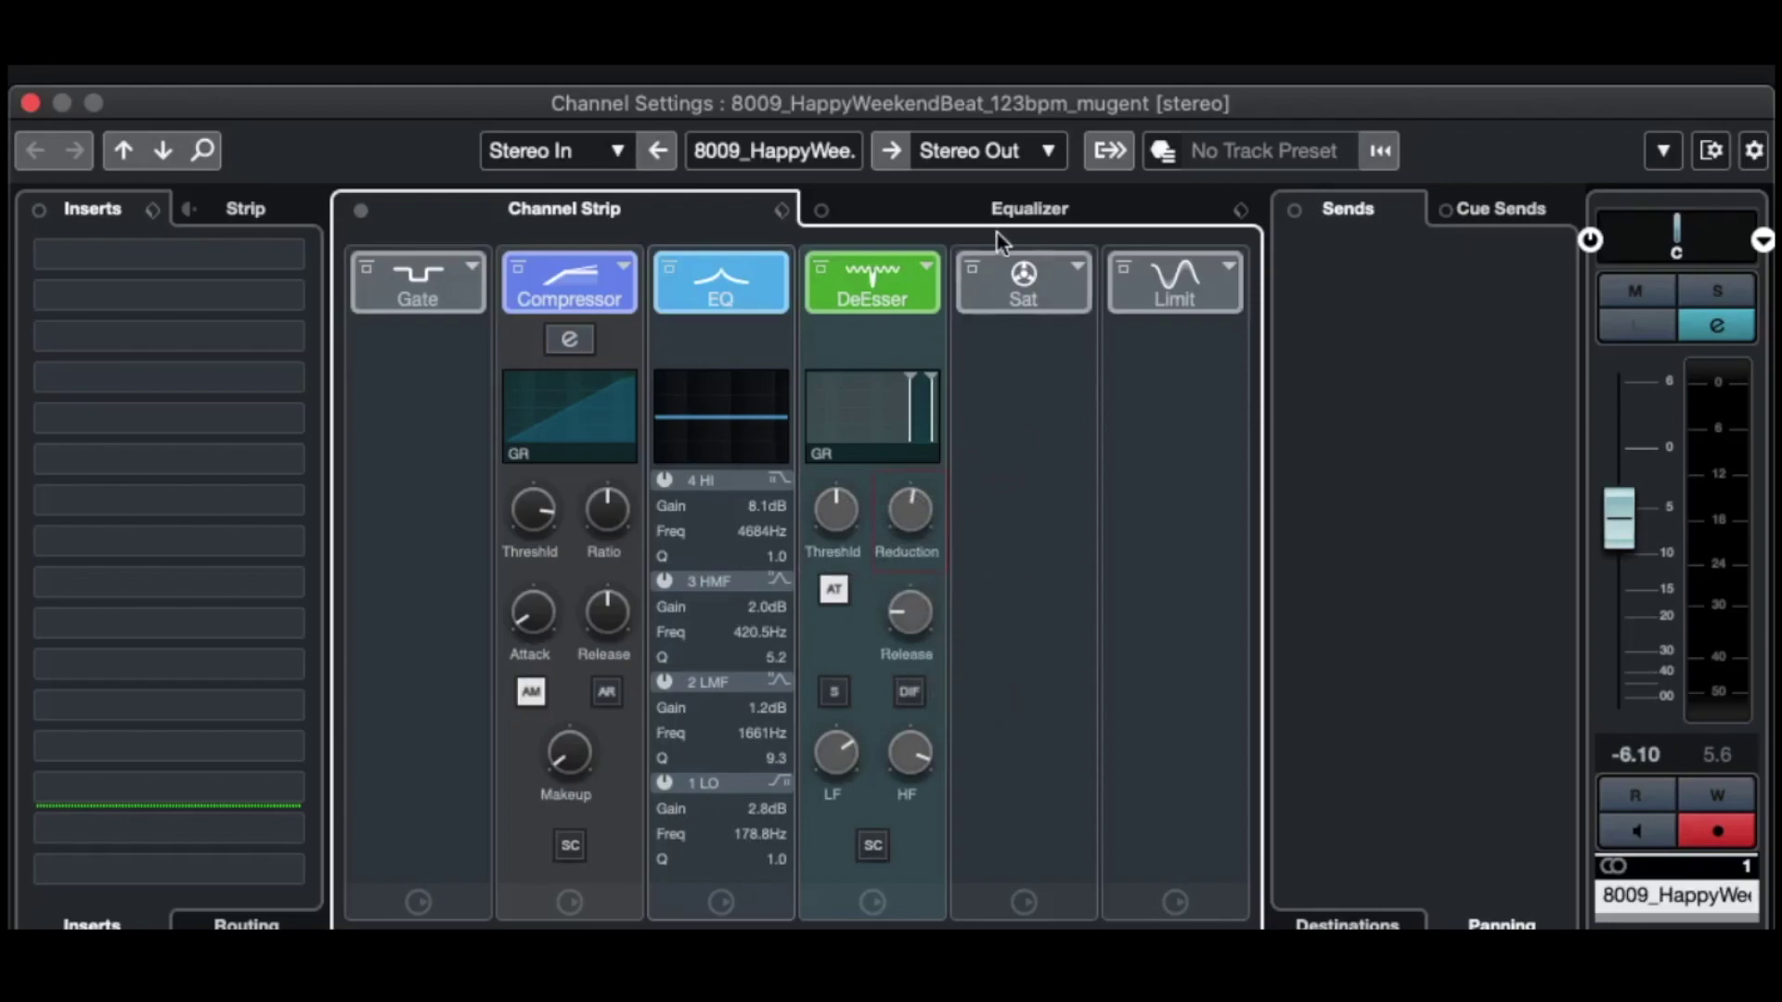
{"action": "left_click", "coordinate": [928, 269]}
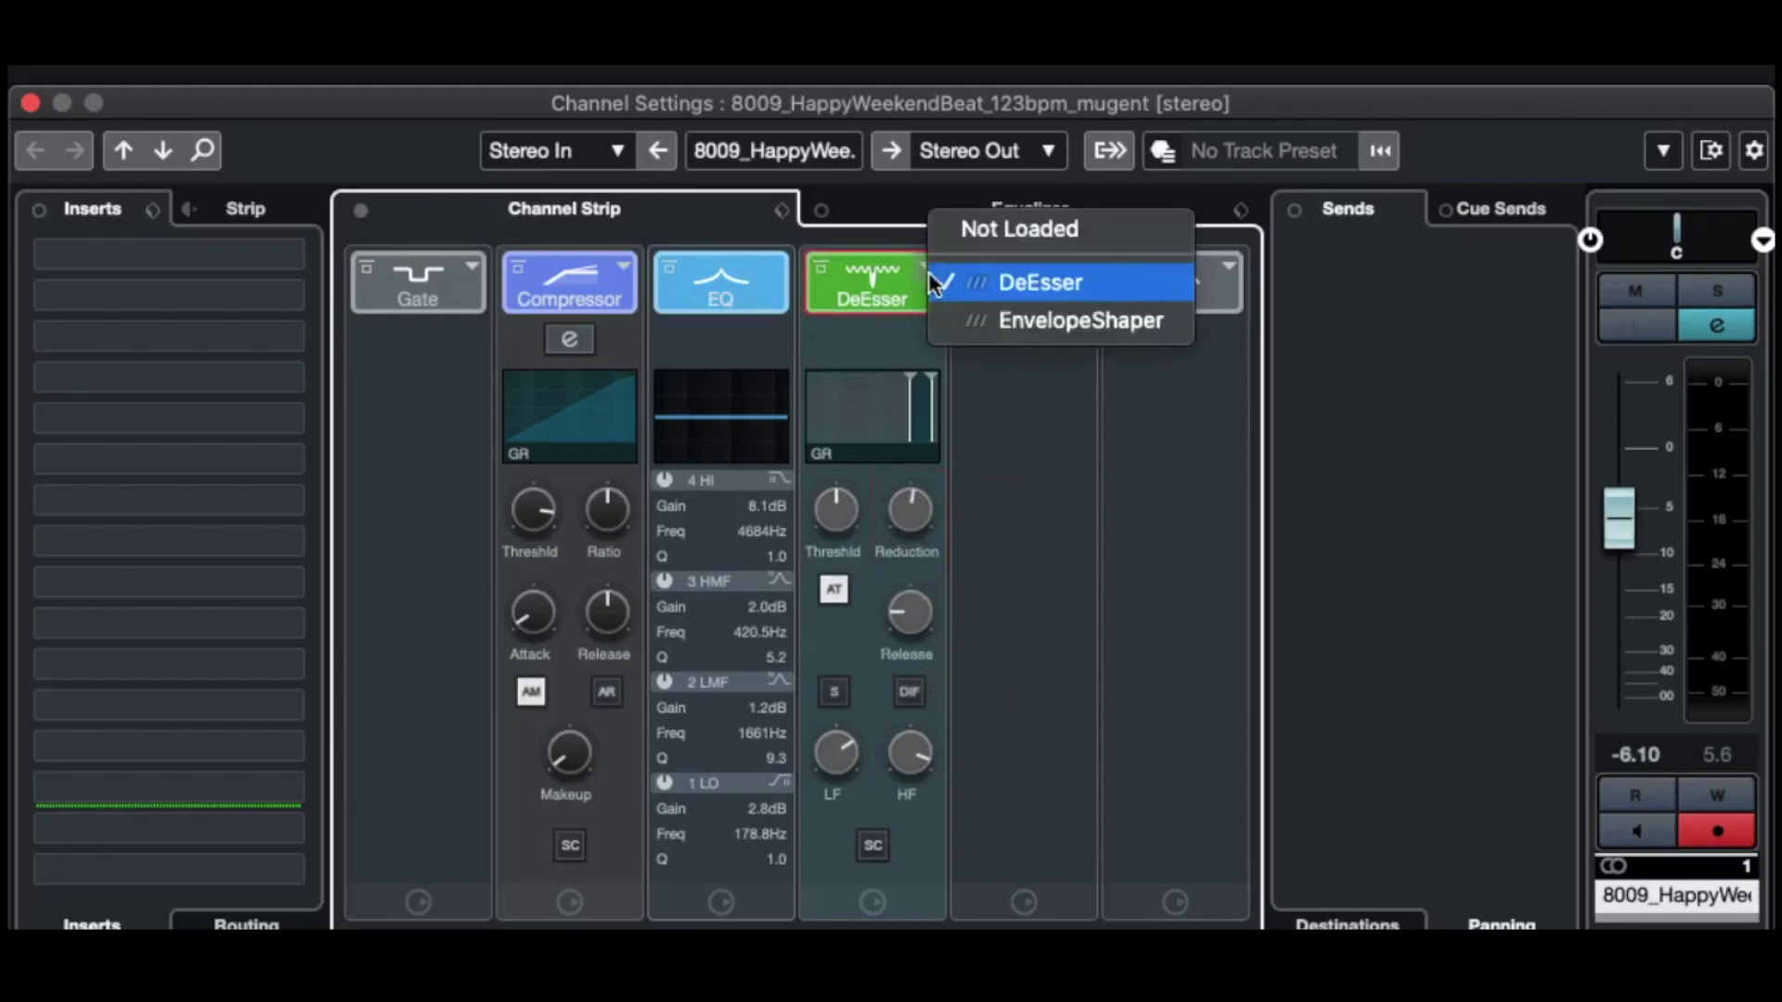
{"action": "left_click", "coordinate": [991, 239]}
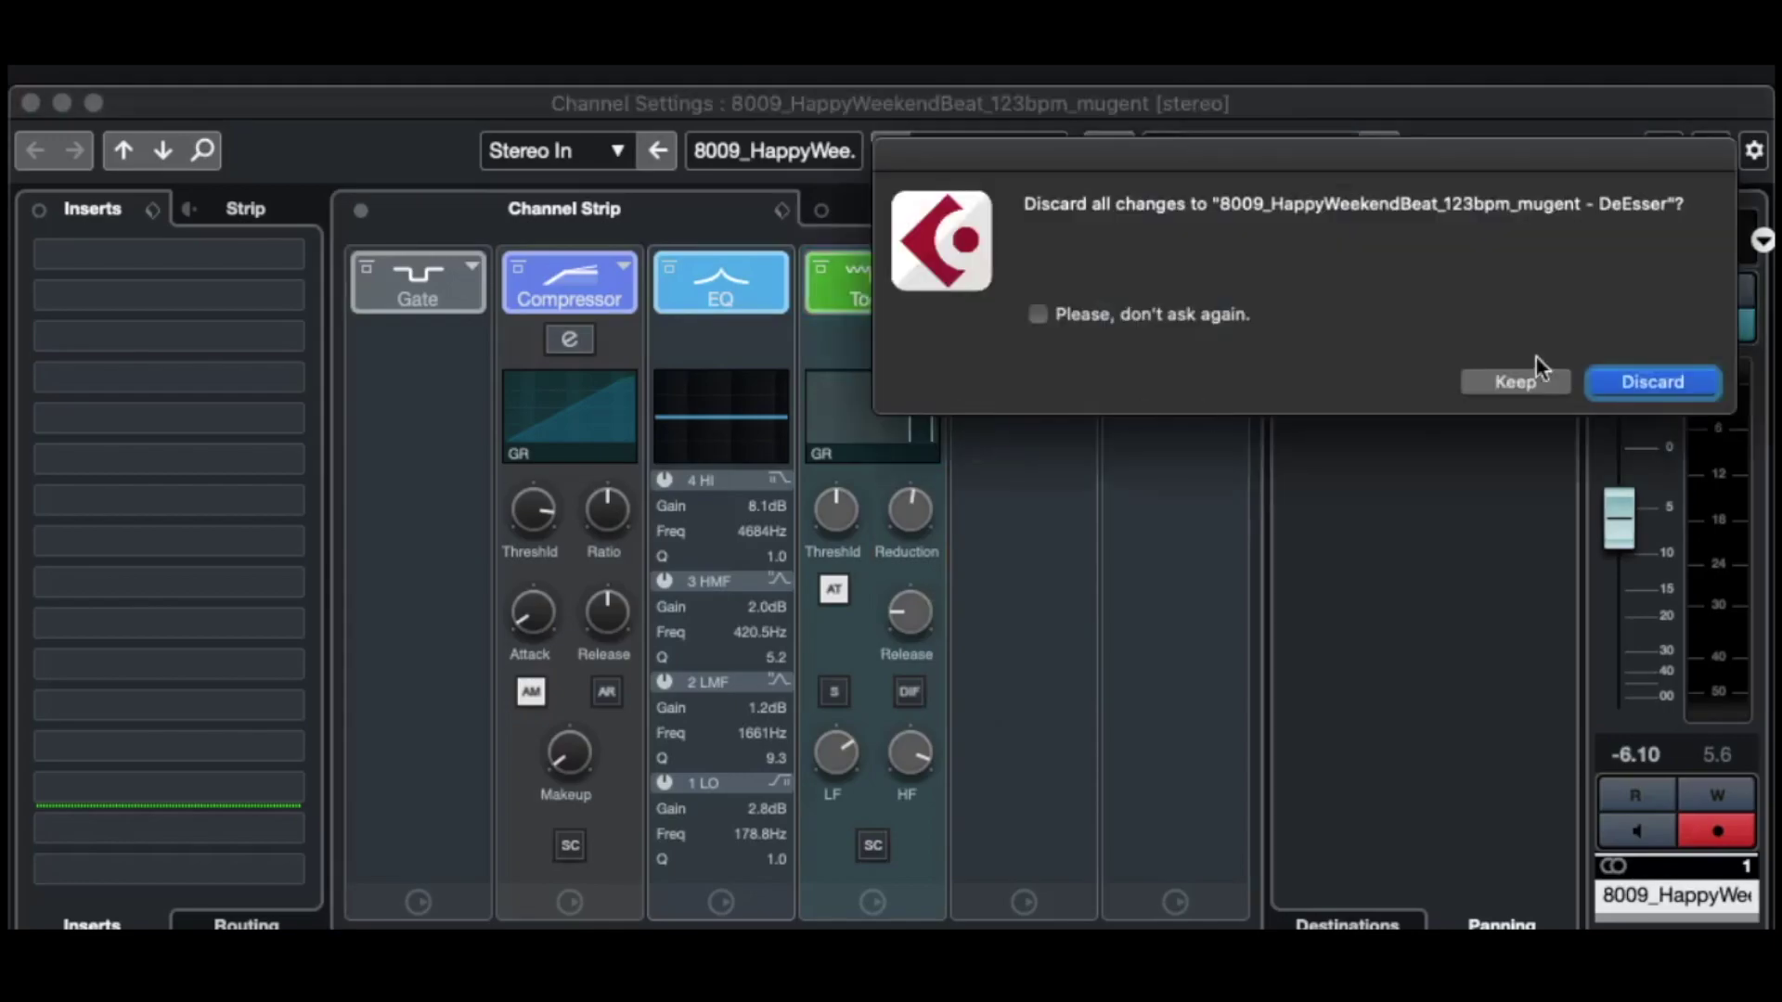
{"action": "left_click", "coordinate": [1694, 389]}
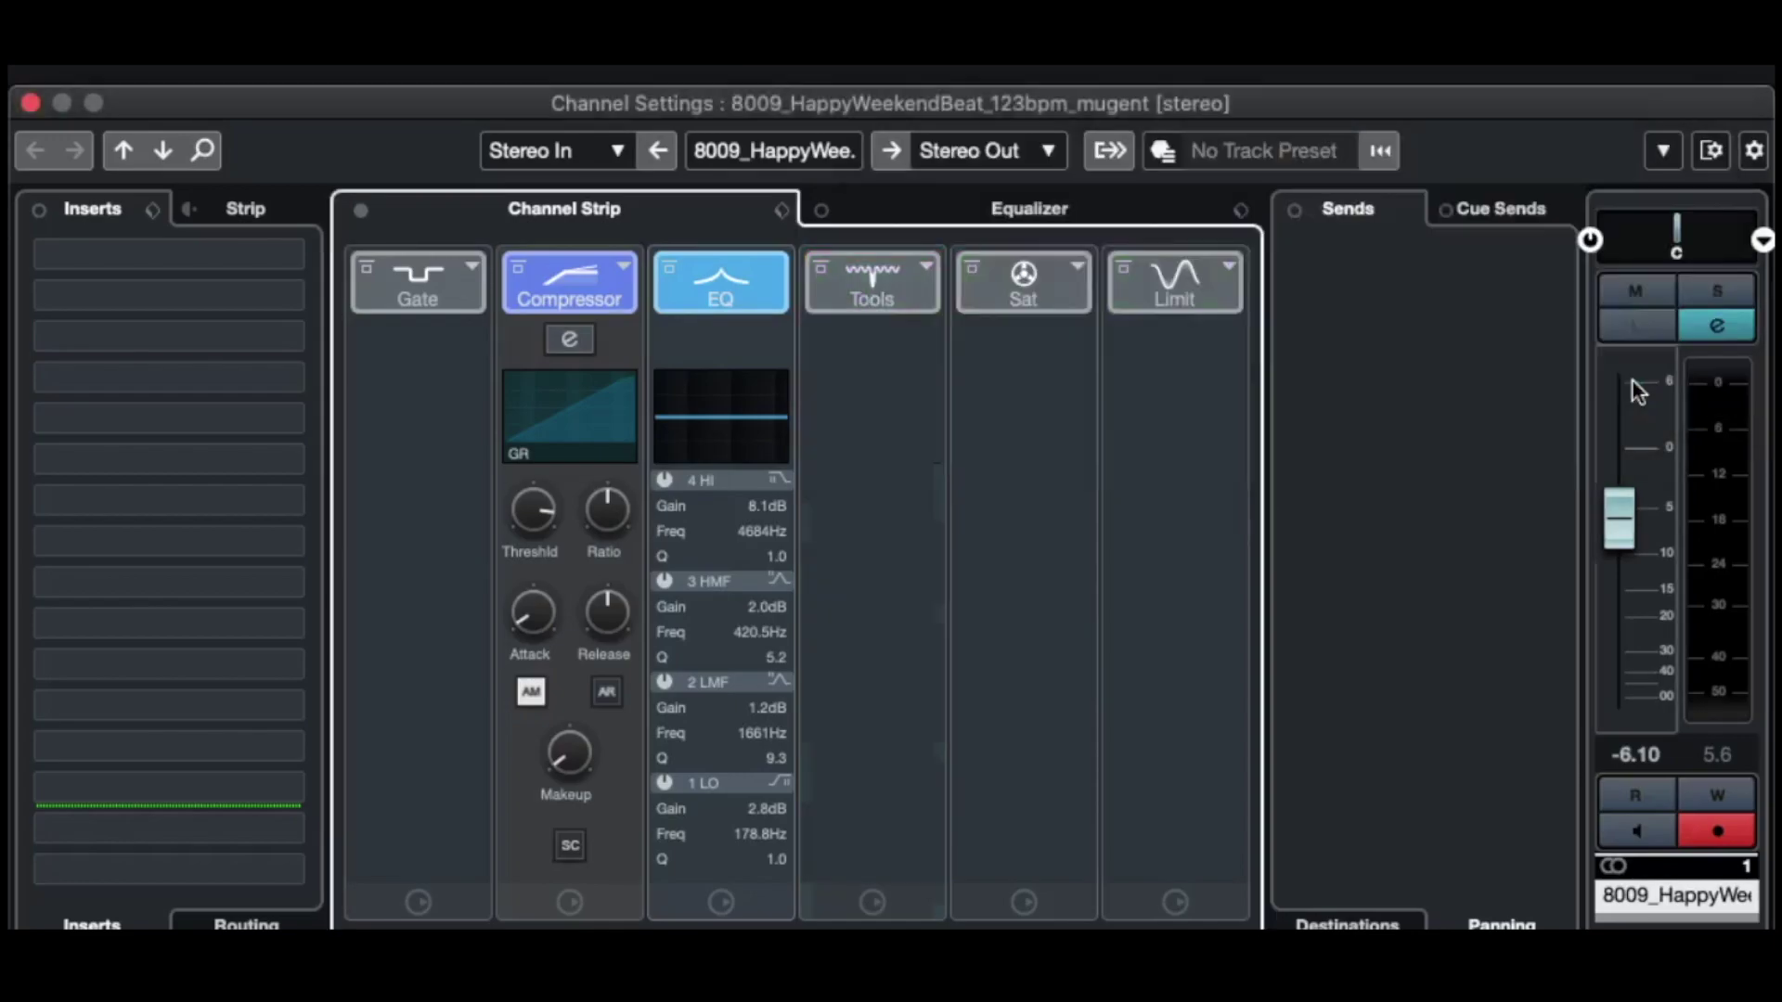
- Load Magneto II into the Sat module and sweep its saturation to 100 % and back down during playback
{"action": "left_click", "coordinate": [1074, 269]}
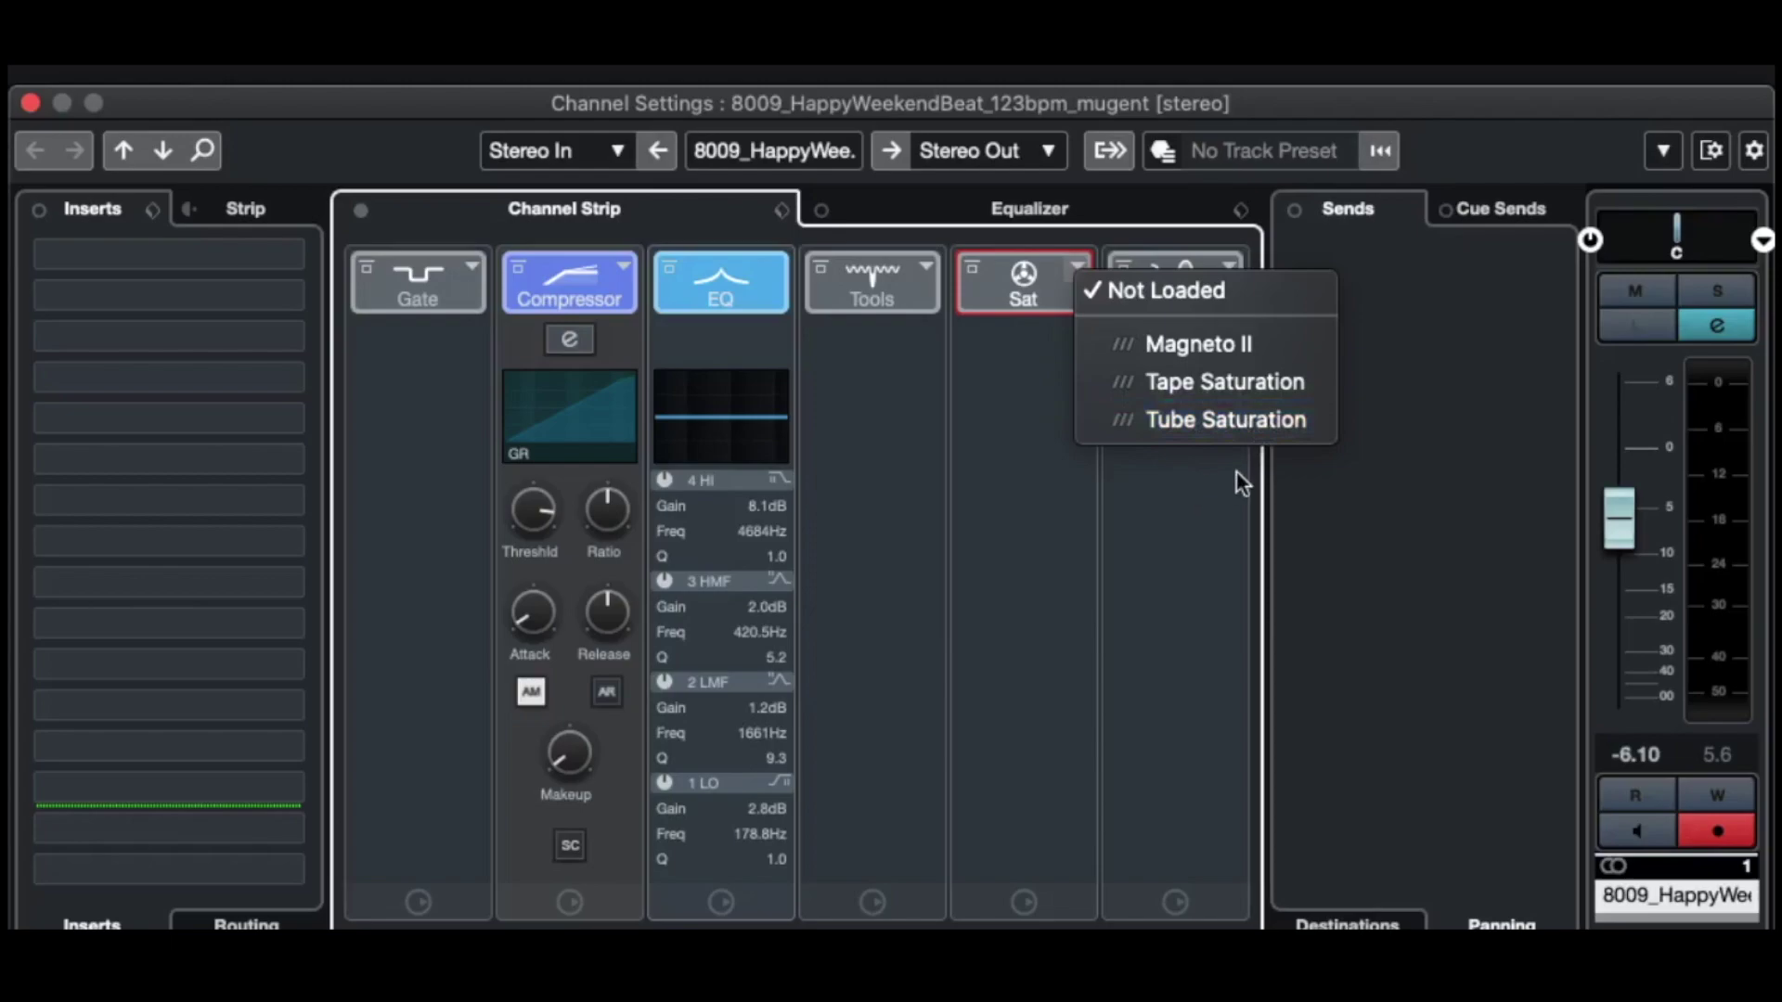
{"action": "left_click", "coordinate": [1214, 349]}
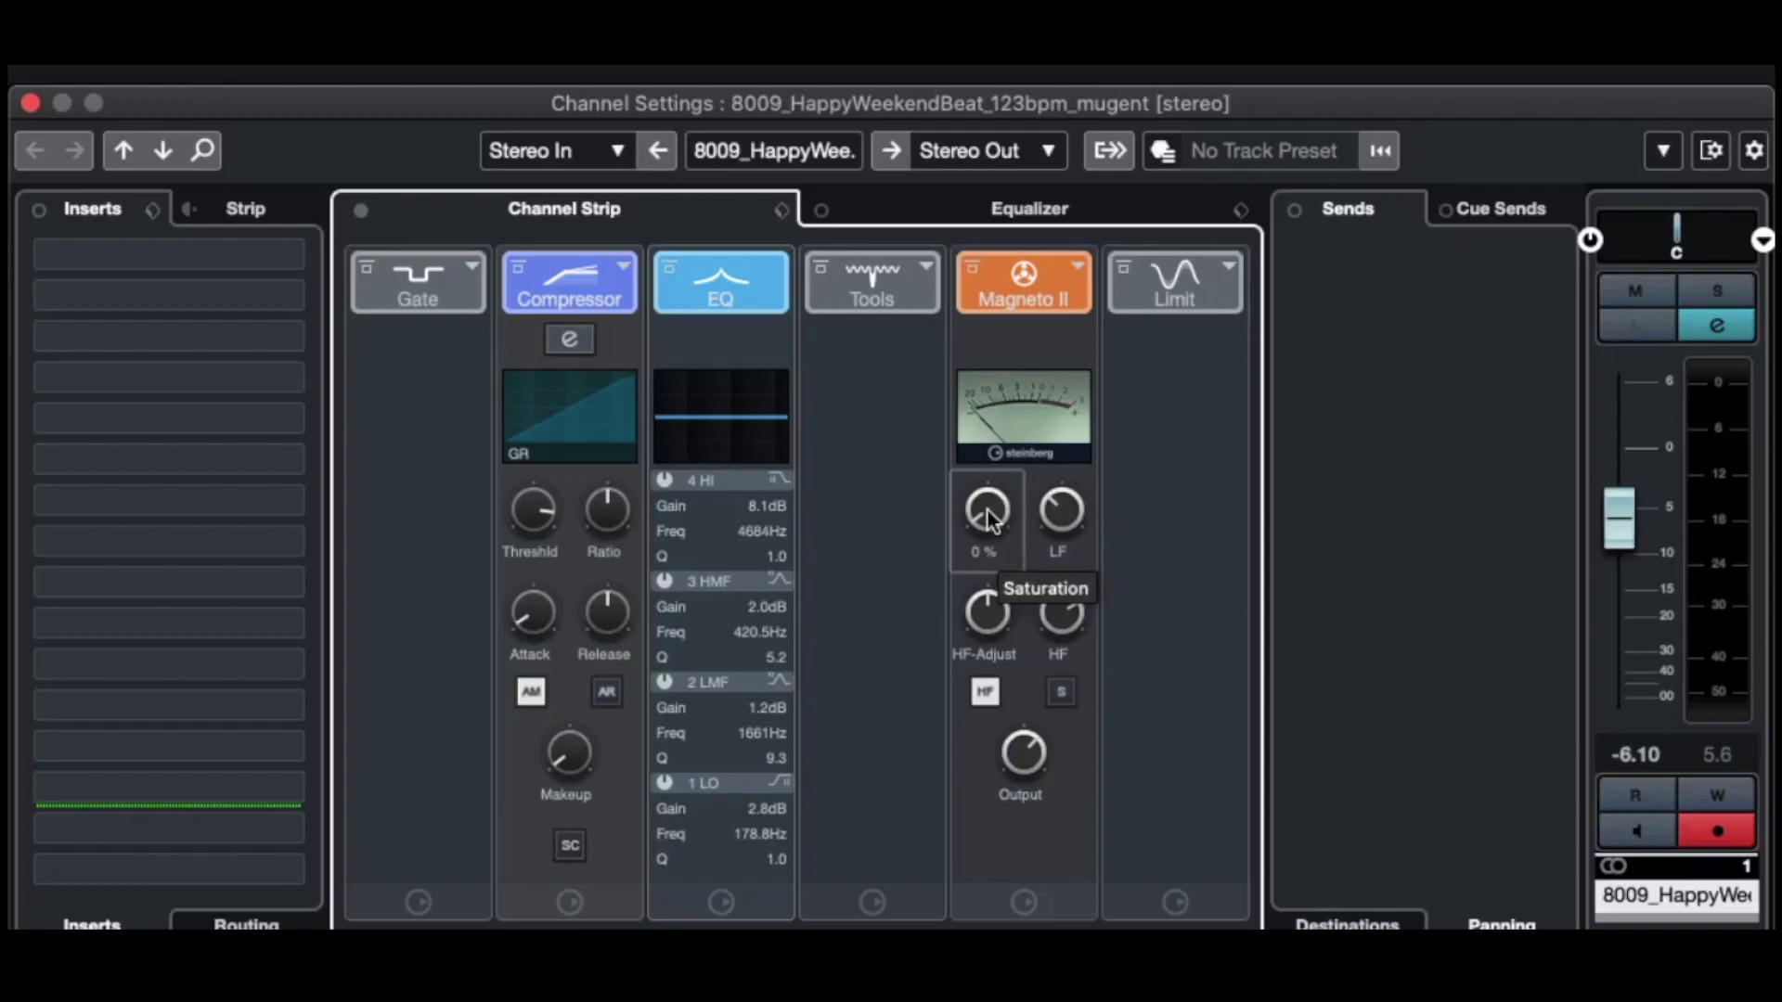
{"action": "key", "text": "space"}
{"action": "left_click_drag", "start_coordinate": [984, 518], "coordinate": [984, 464]}
{"action": "left_click_drag", "start_coordinate": [982, 301], "coordinate": [971, 112]}
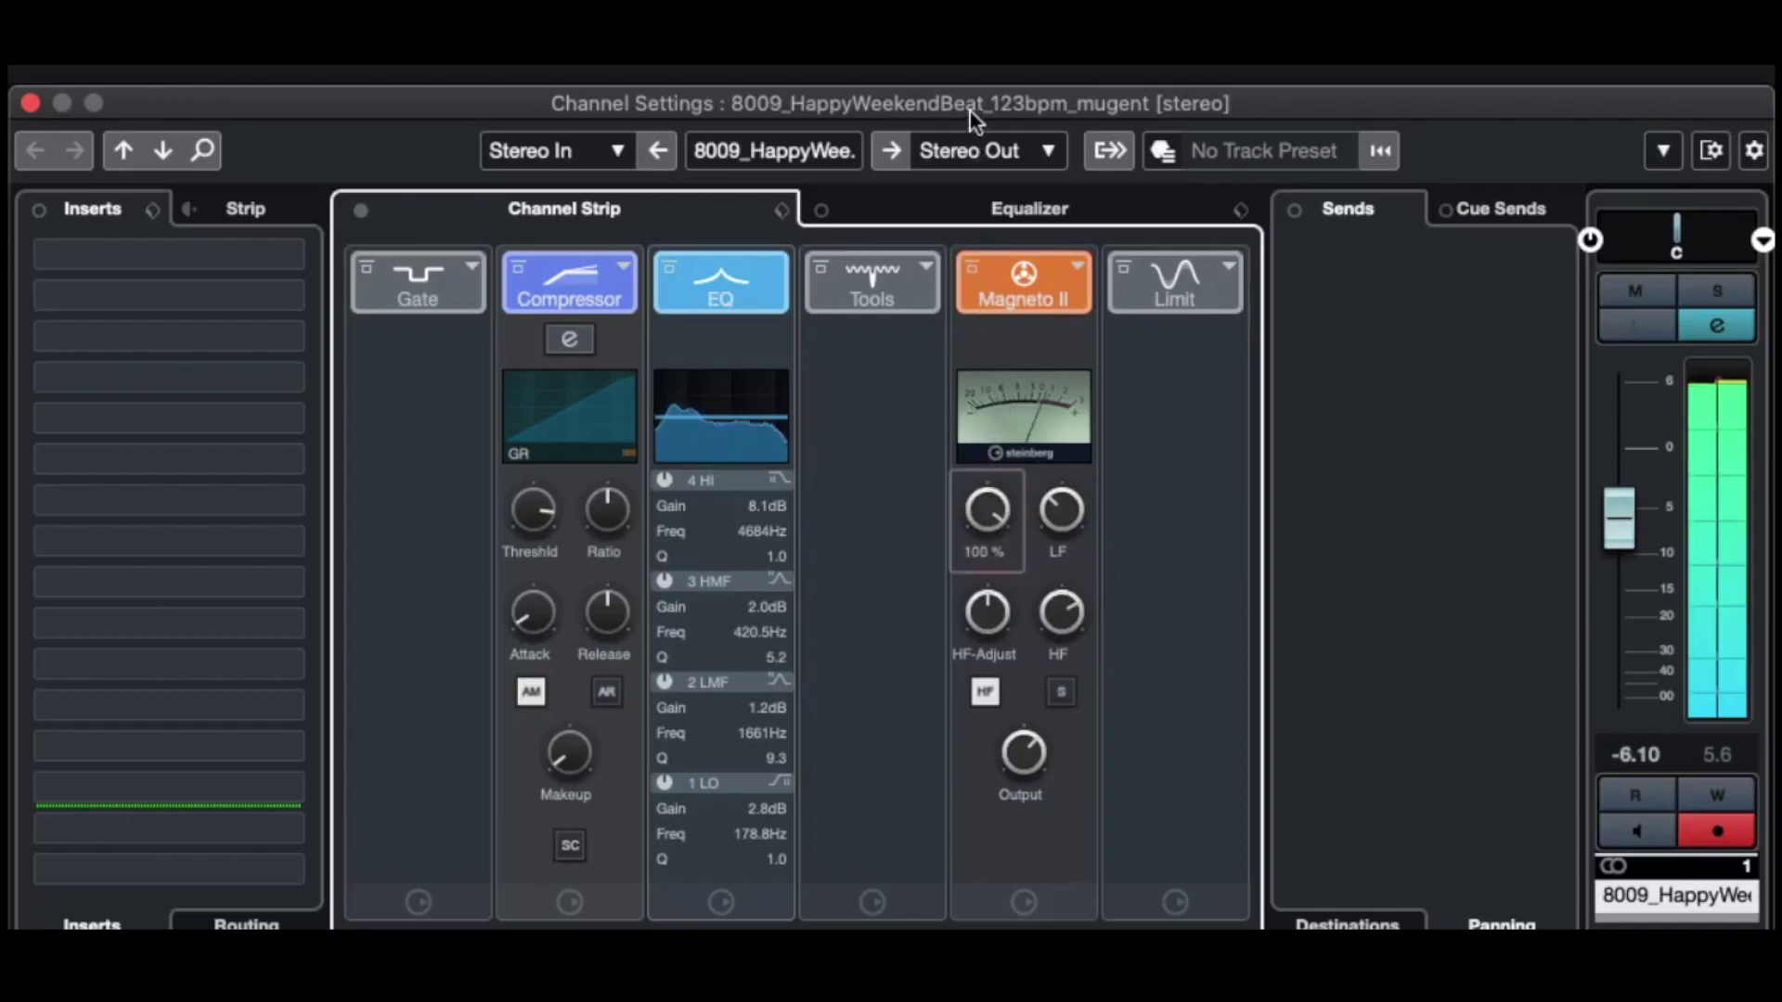
{"action": "left_click_drag", "start_coordinate": [965, 200], "coordinate": [972, 546]}
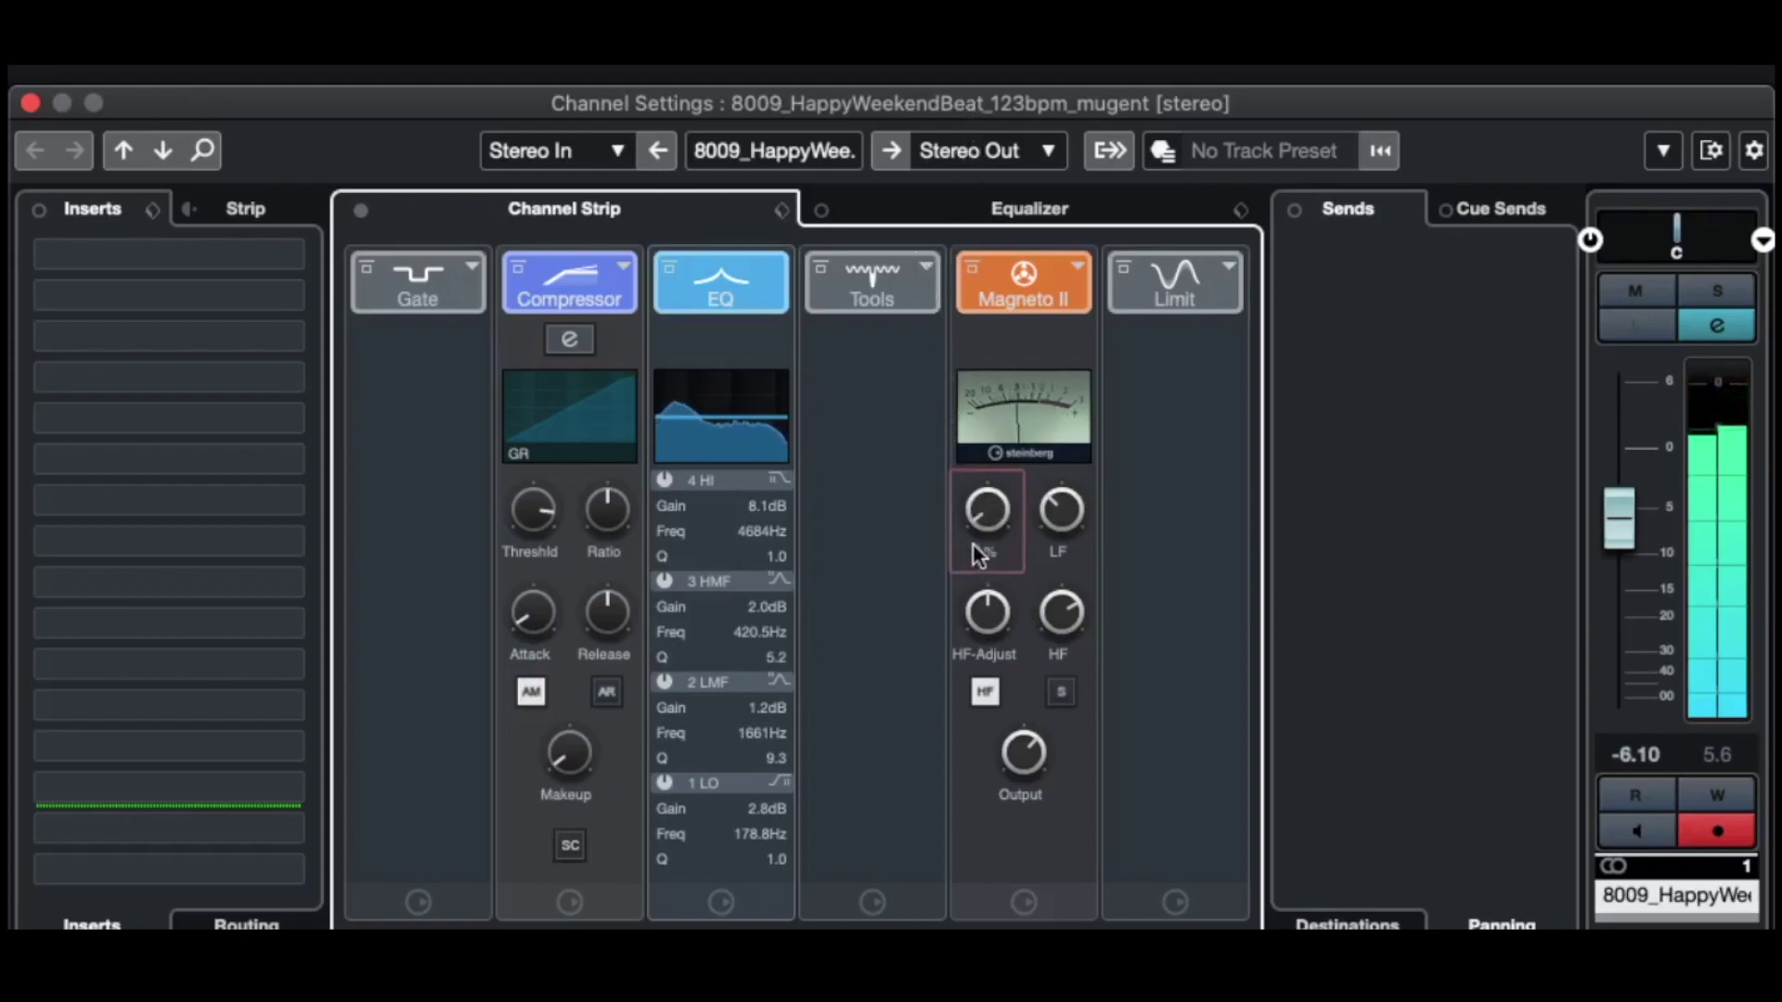
- Replace Magneto II with Tape Saturation in the Sat module and sweep its drive during playback
{"action": "left_click", "coordinate": [1075, 266]}
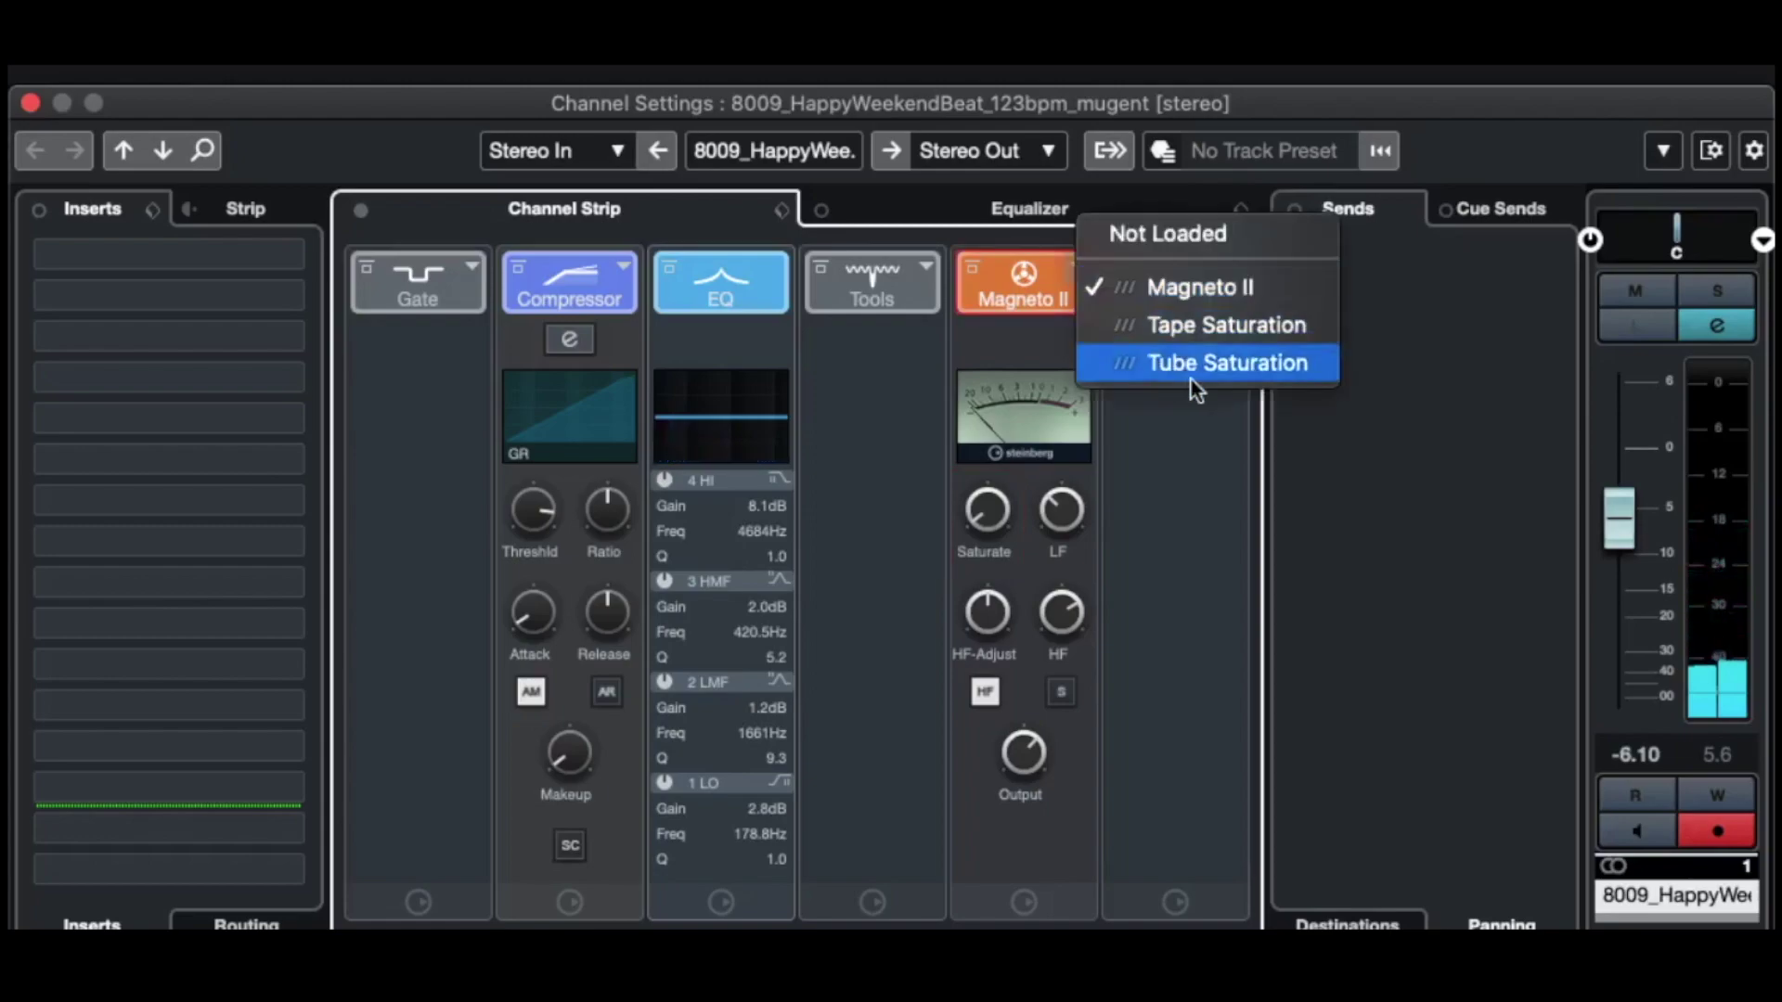
{"action": "left_click", "coordinate": [1261, 326]}
{"action": "key", "text": "Return"}
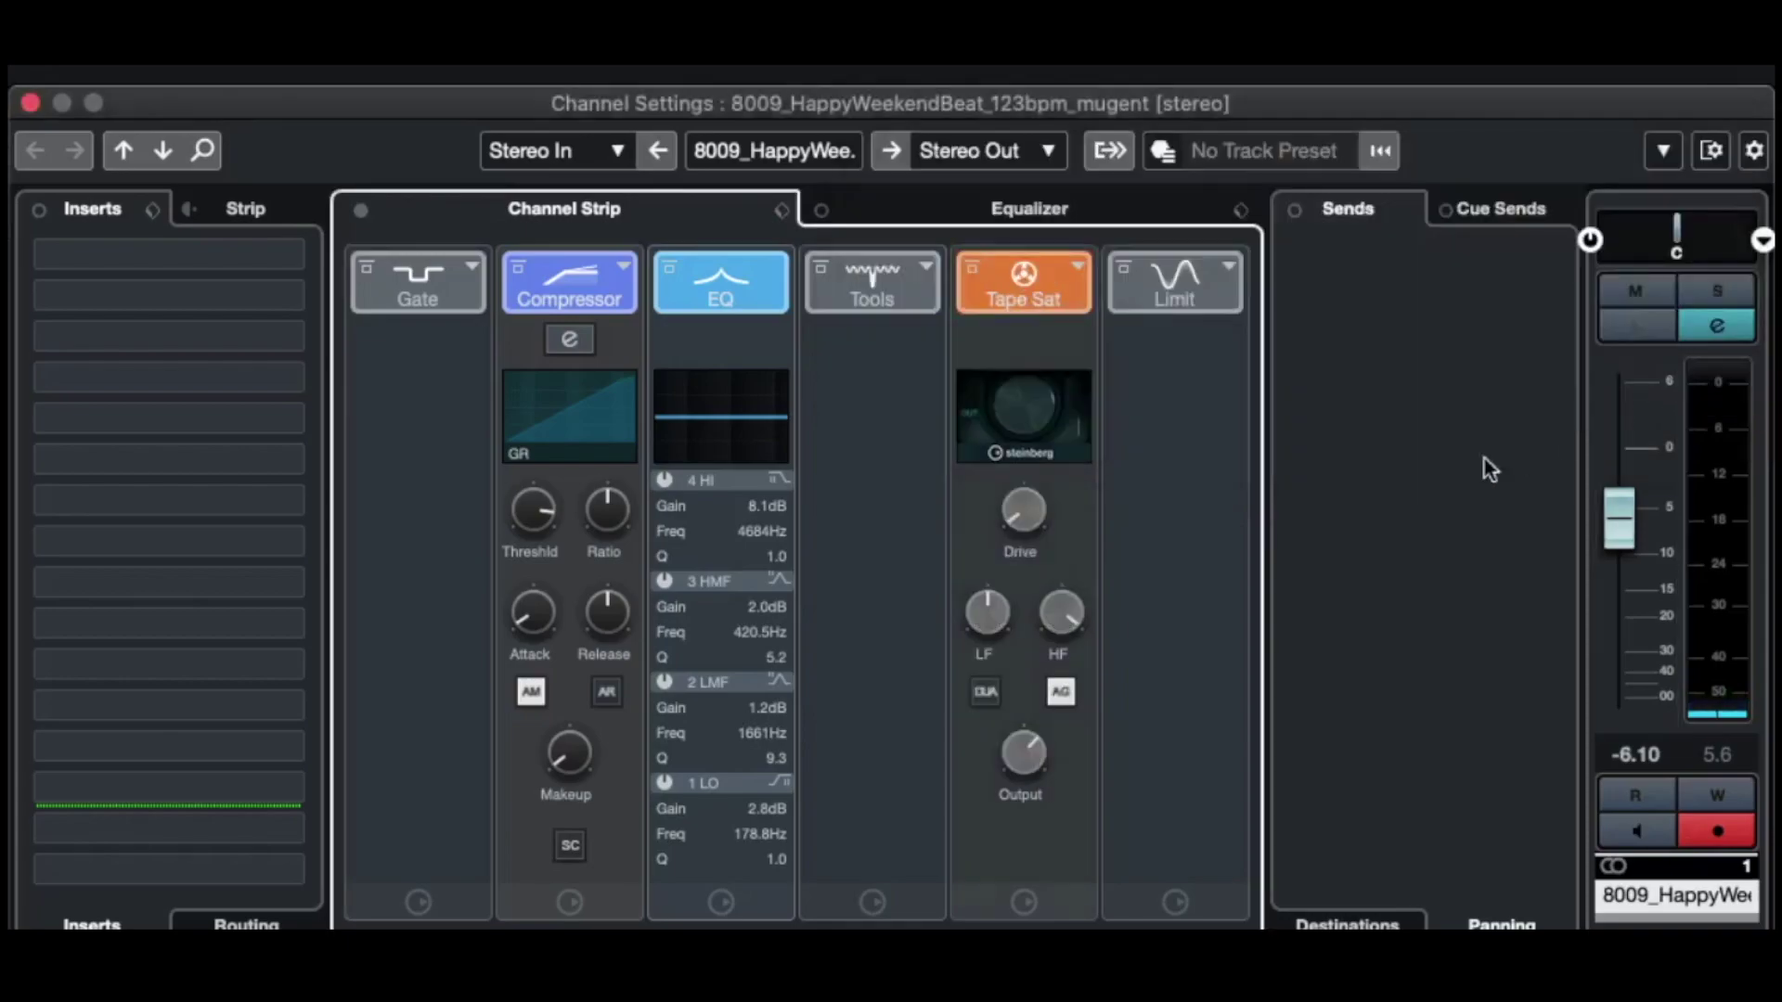
{"action": "key", "text": "space"}
{"action": "left_click_drag", "start_coordinate": [1021, 360], "coordinate": [1027, 509]}
- Replace Tape Saturation with Tube Saturation to try it during playback, and unload the Sat module, discarding the changes
{"action": "left_click", "coordinate": [1076, 268]}
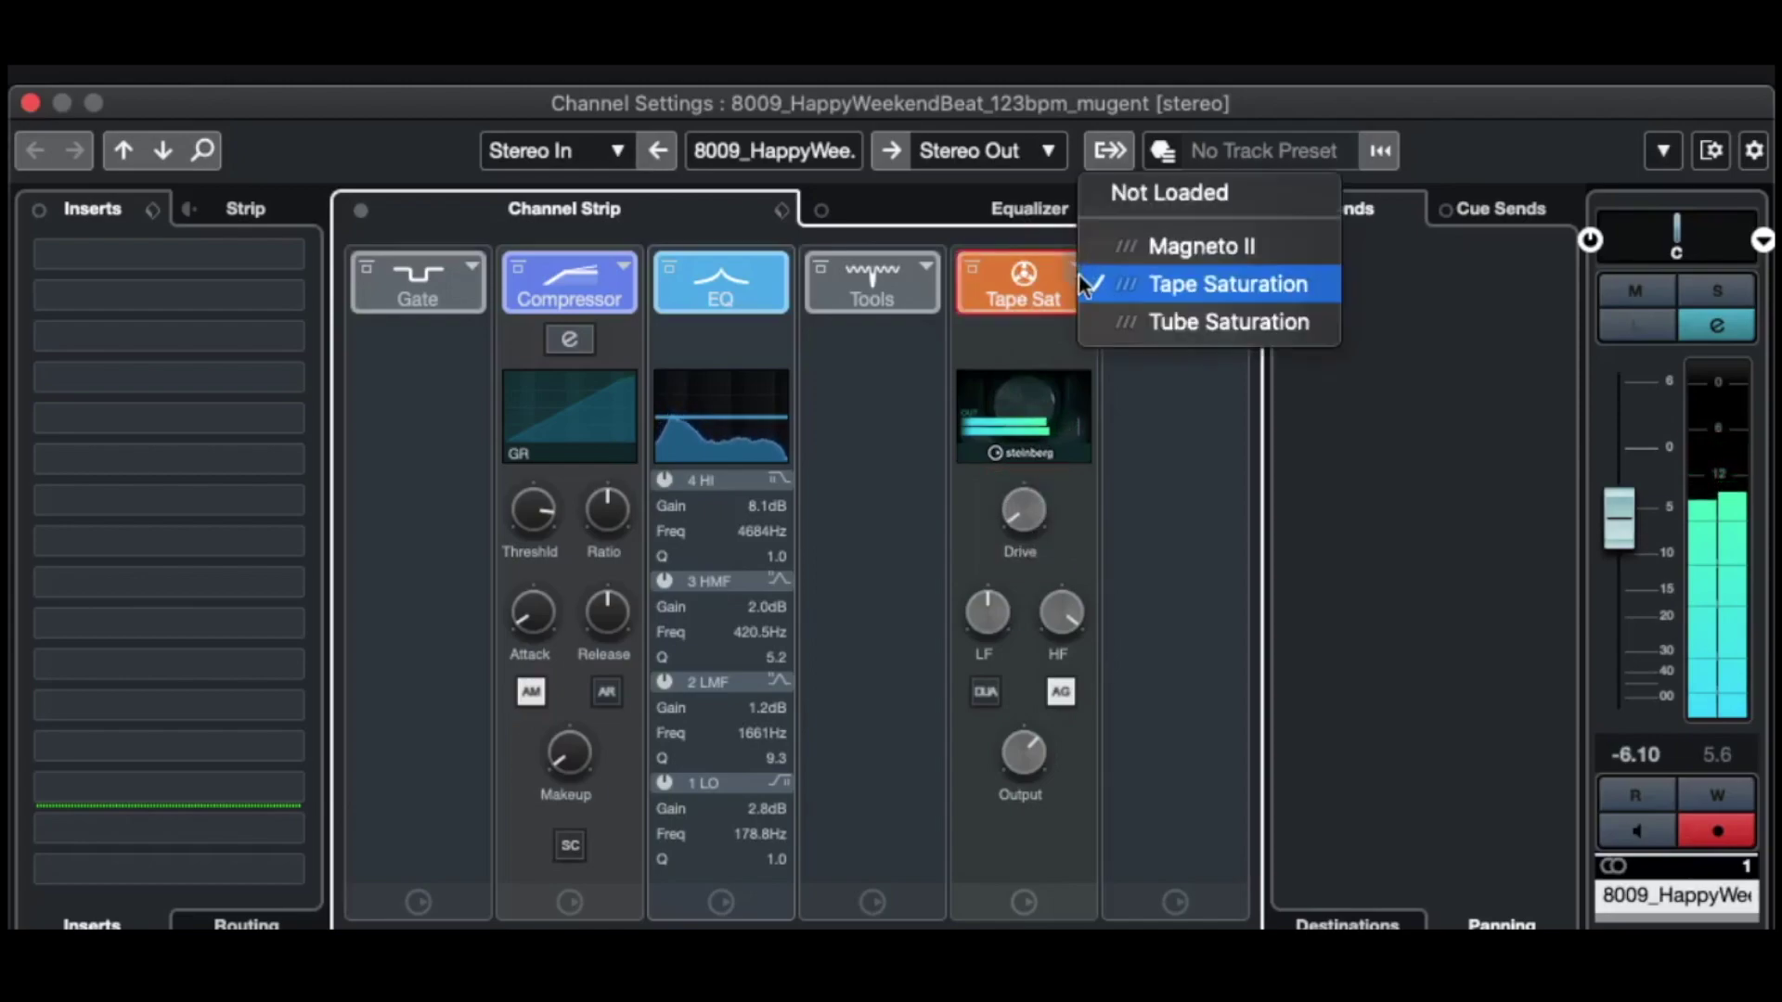
{"action": "left_click", "coordinate": [1258, 322]}
{"action": "left_click", "coordinate": [1676, 388]}
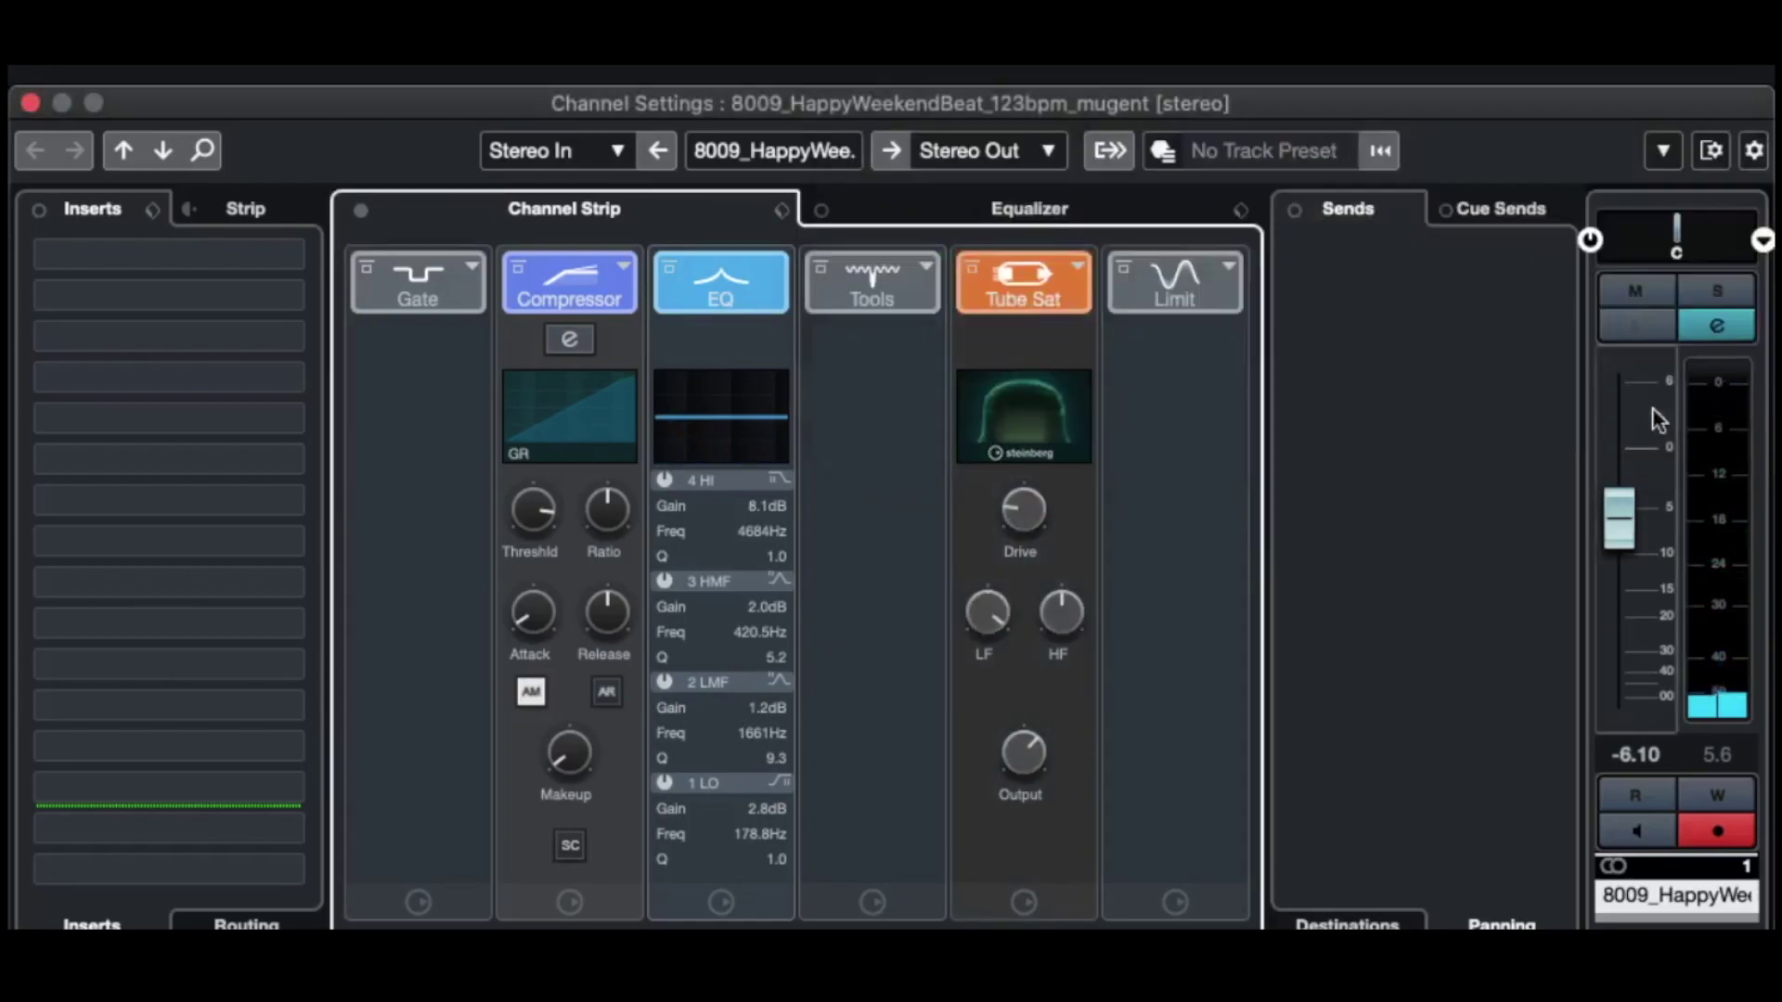
{"action": "left_click", "coordinate": [1075, 262]}
{"action": "left_click", "coordinate": [1207, 158]}
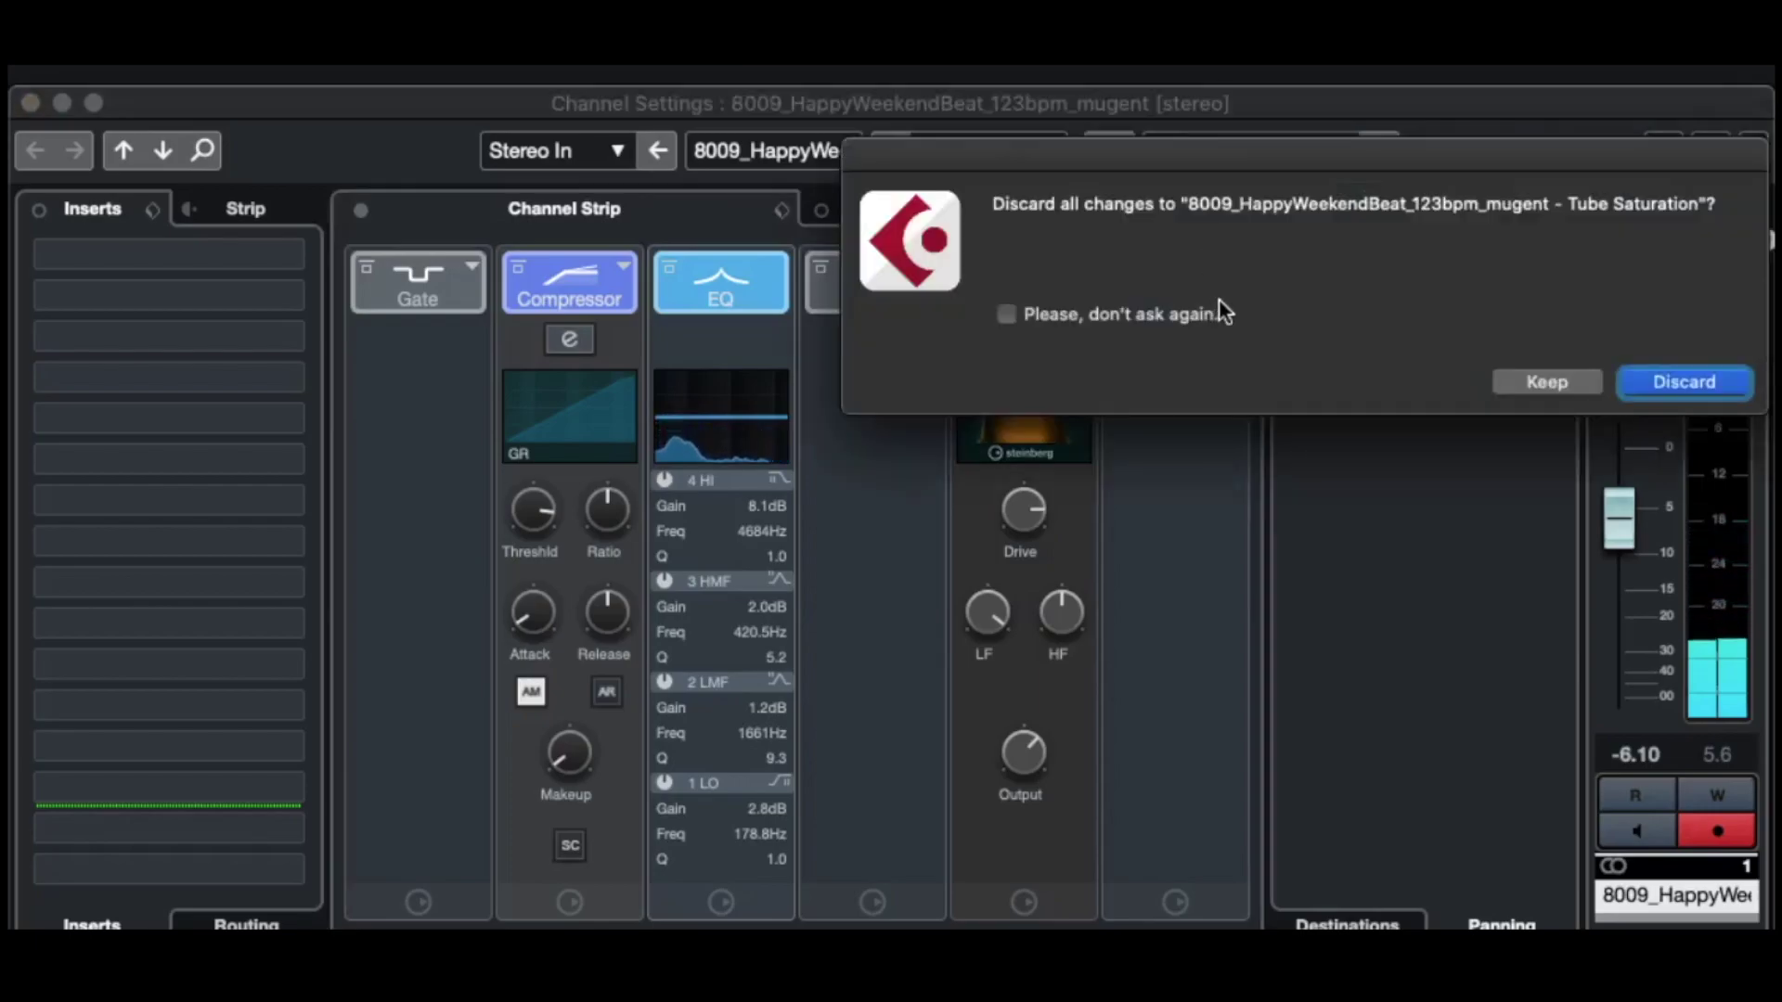
{"action": "left_click", "coordinate": [1685, 381]}
- Load the Standard Limiter into the Limit module, sweep its input during playback to about 0.7 dB, and unload it
{"action": "left_click", "coordinate": [1229, 270]}
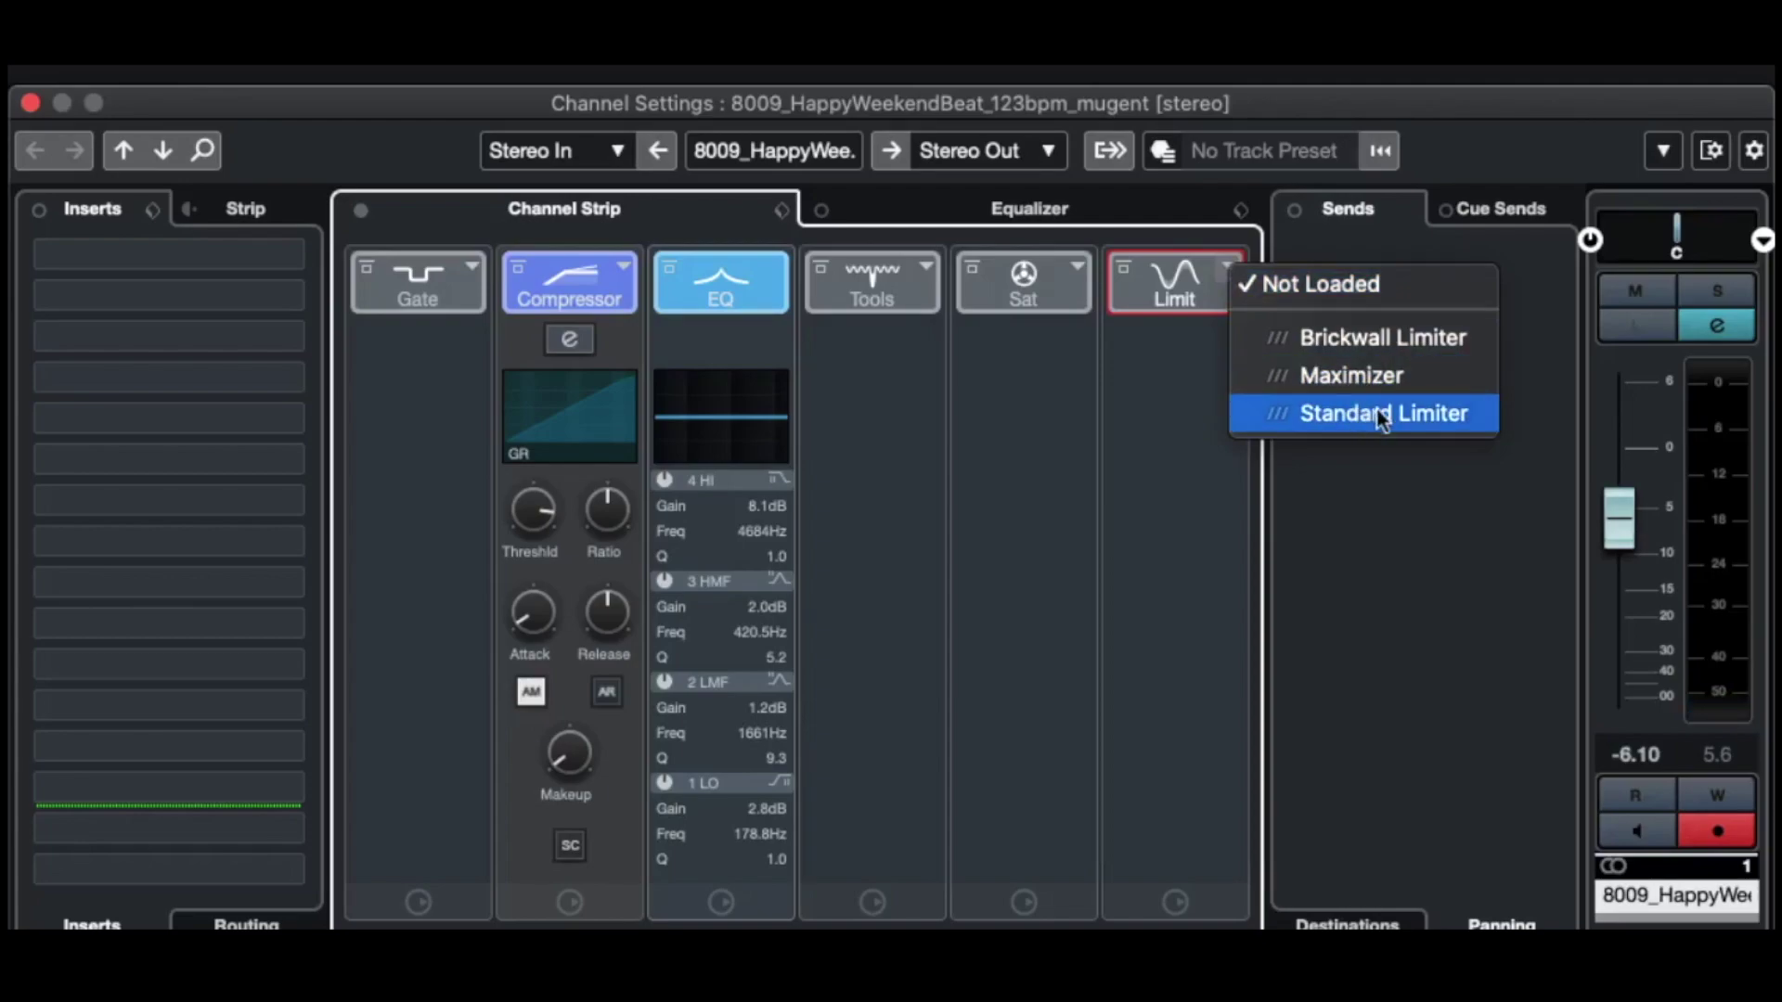
{"action": "left_click", "coordinate": [1463, 414]}
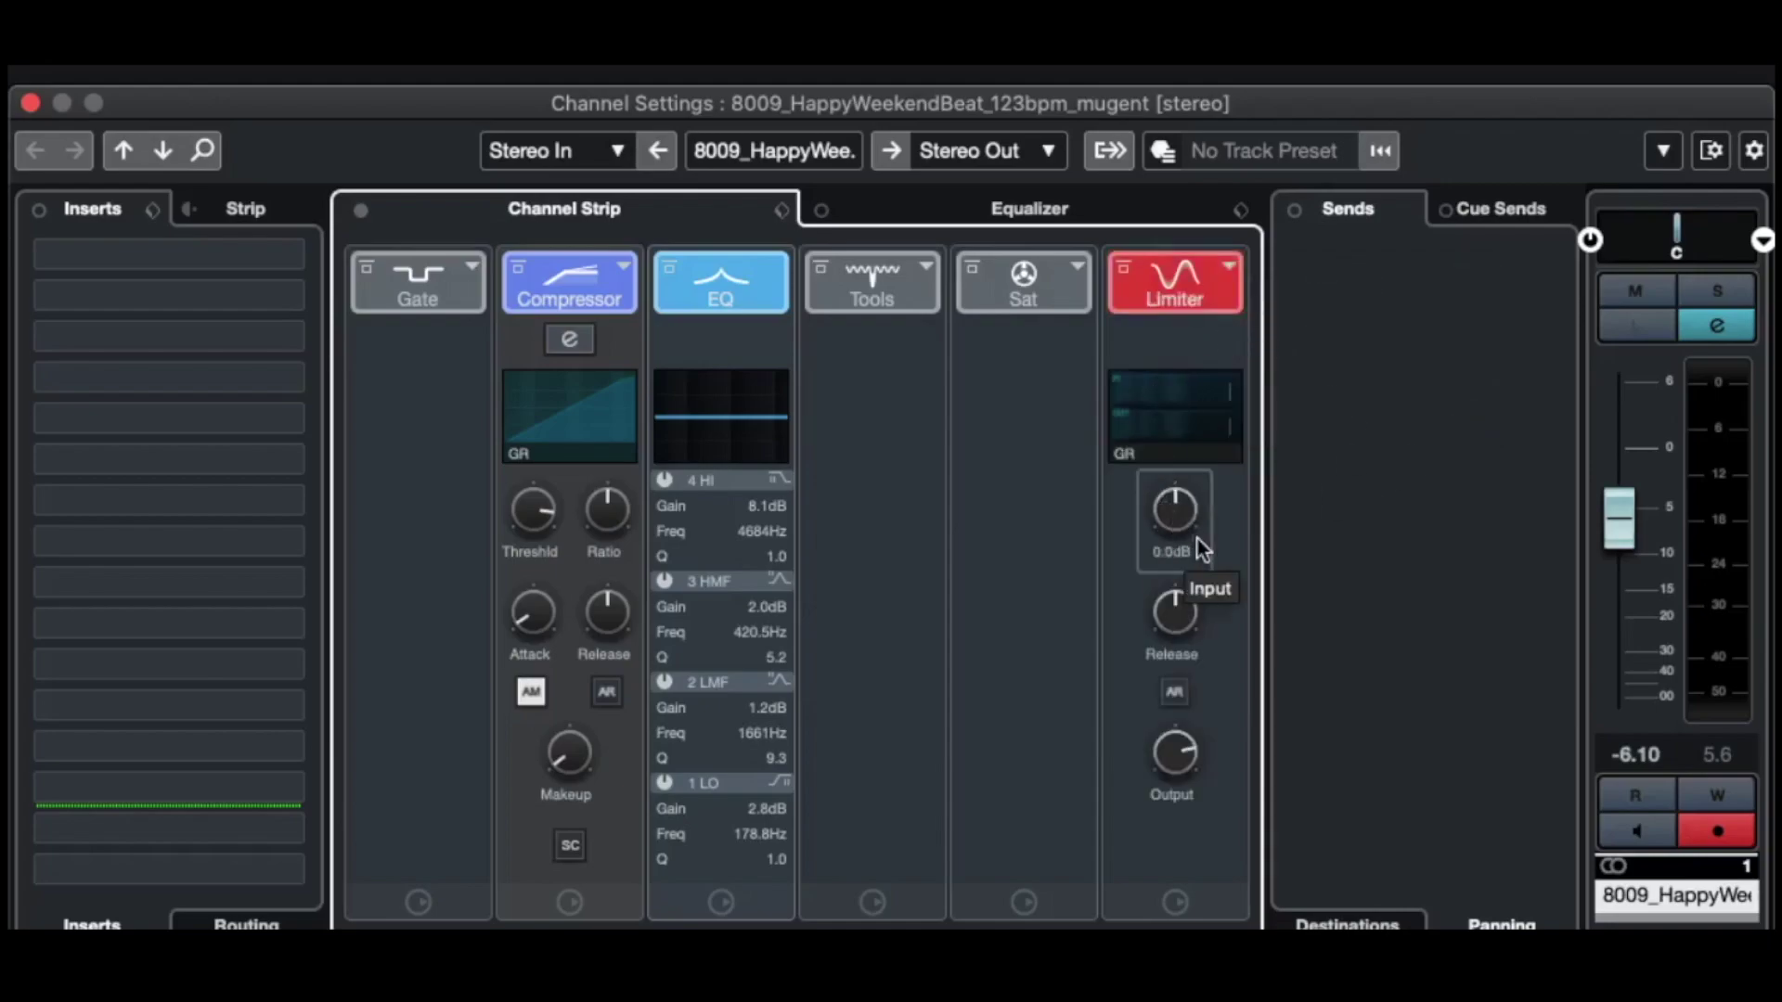
{"action": "key", "text": "space"}
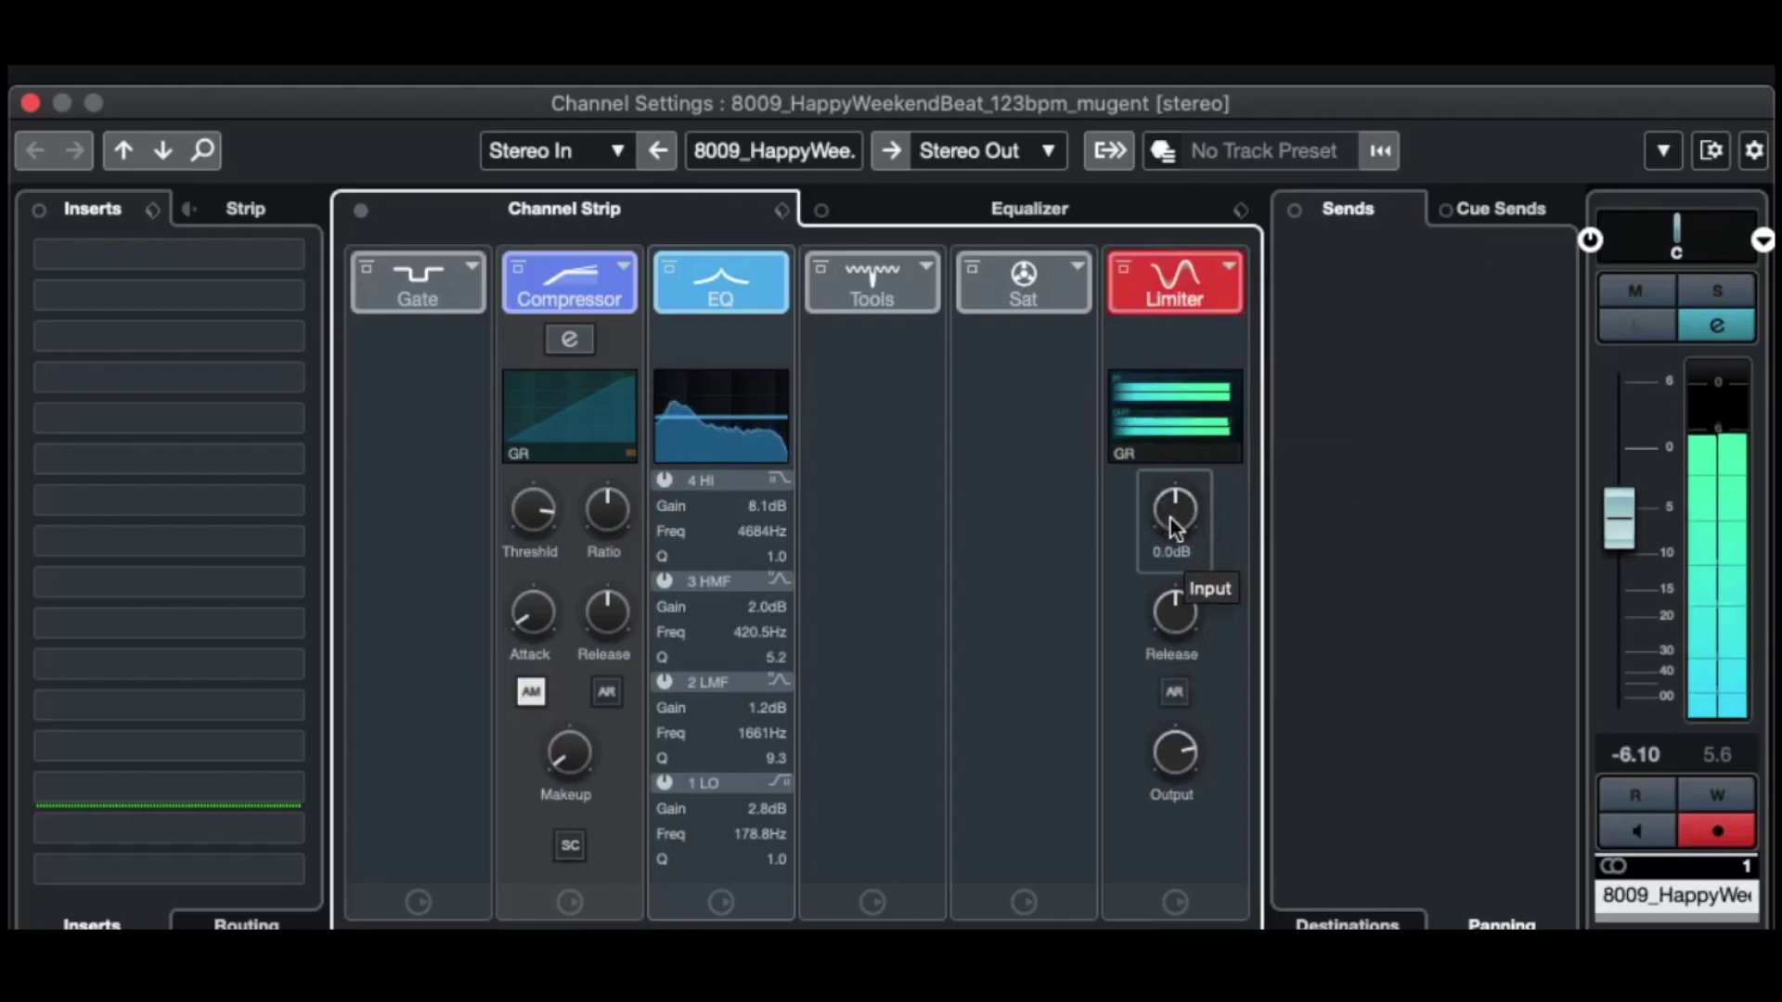
{"action": "left_click_drag", "start_coordinate": [1171, 516], "coordinate": [1195, 360]}
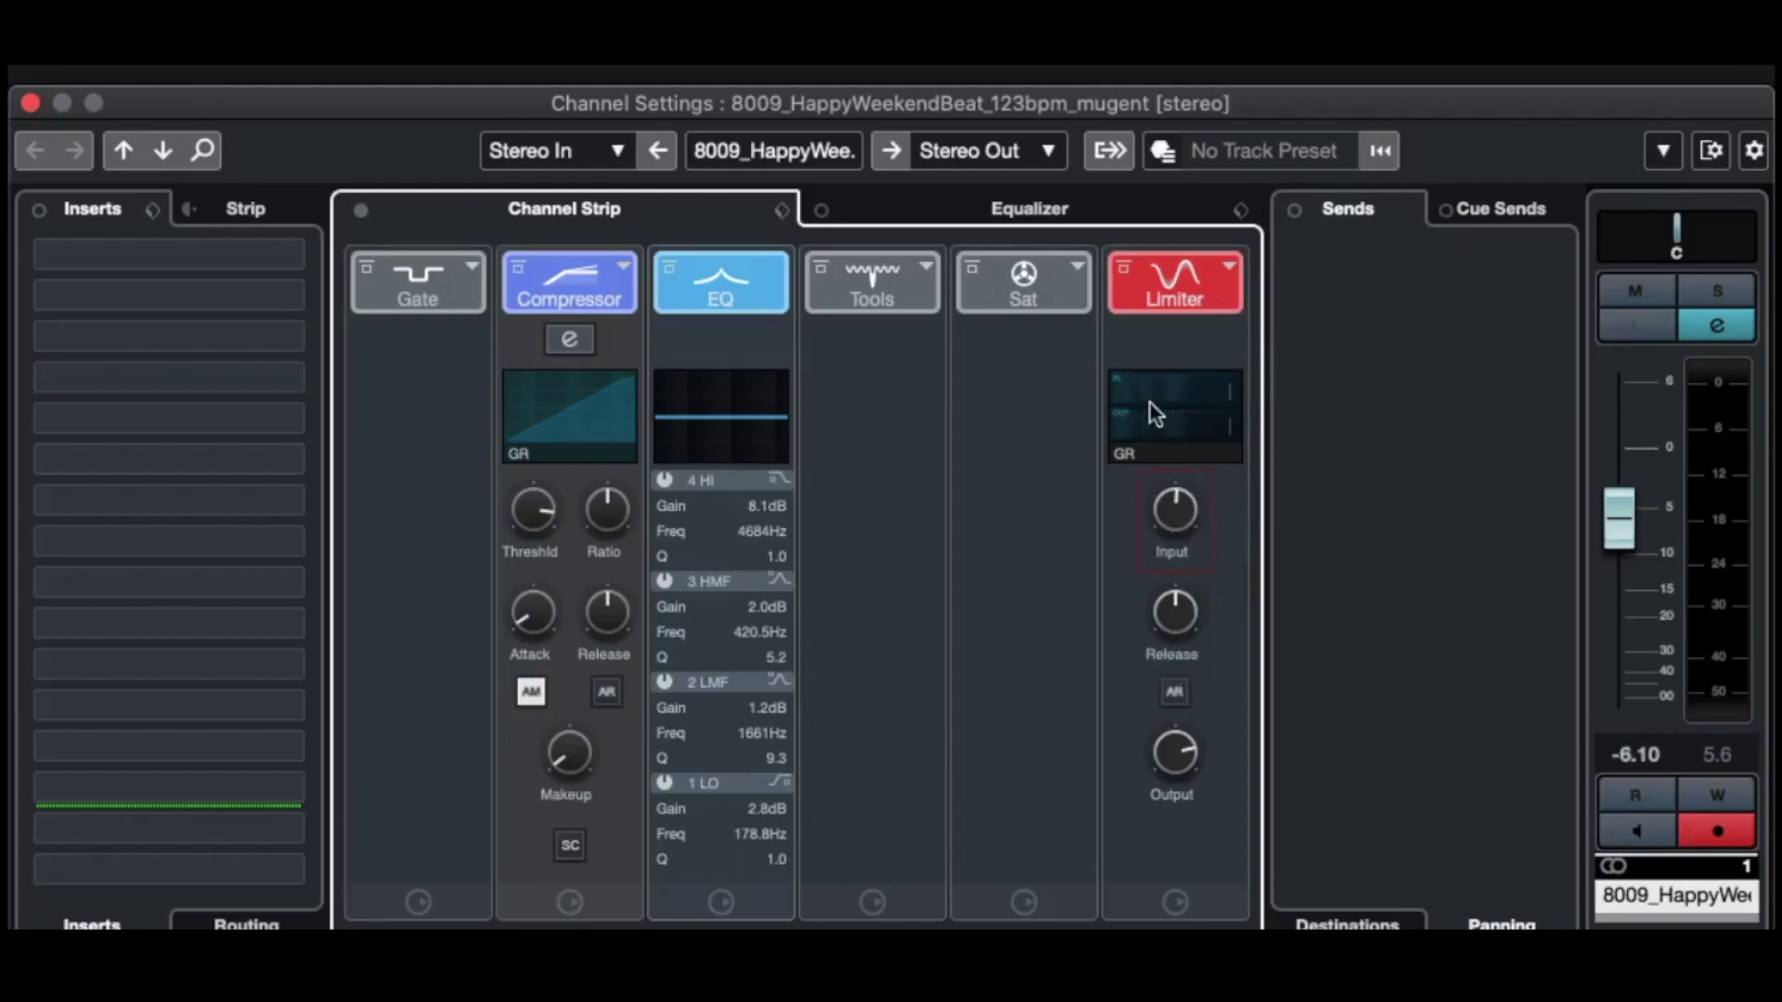
{"action": "key", "text": "space"}
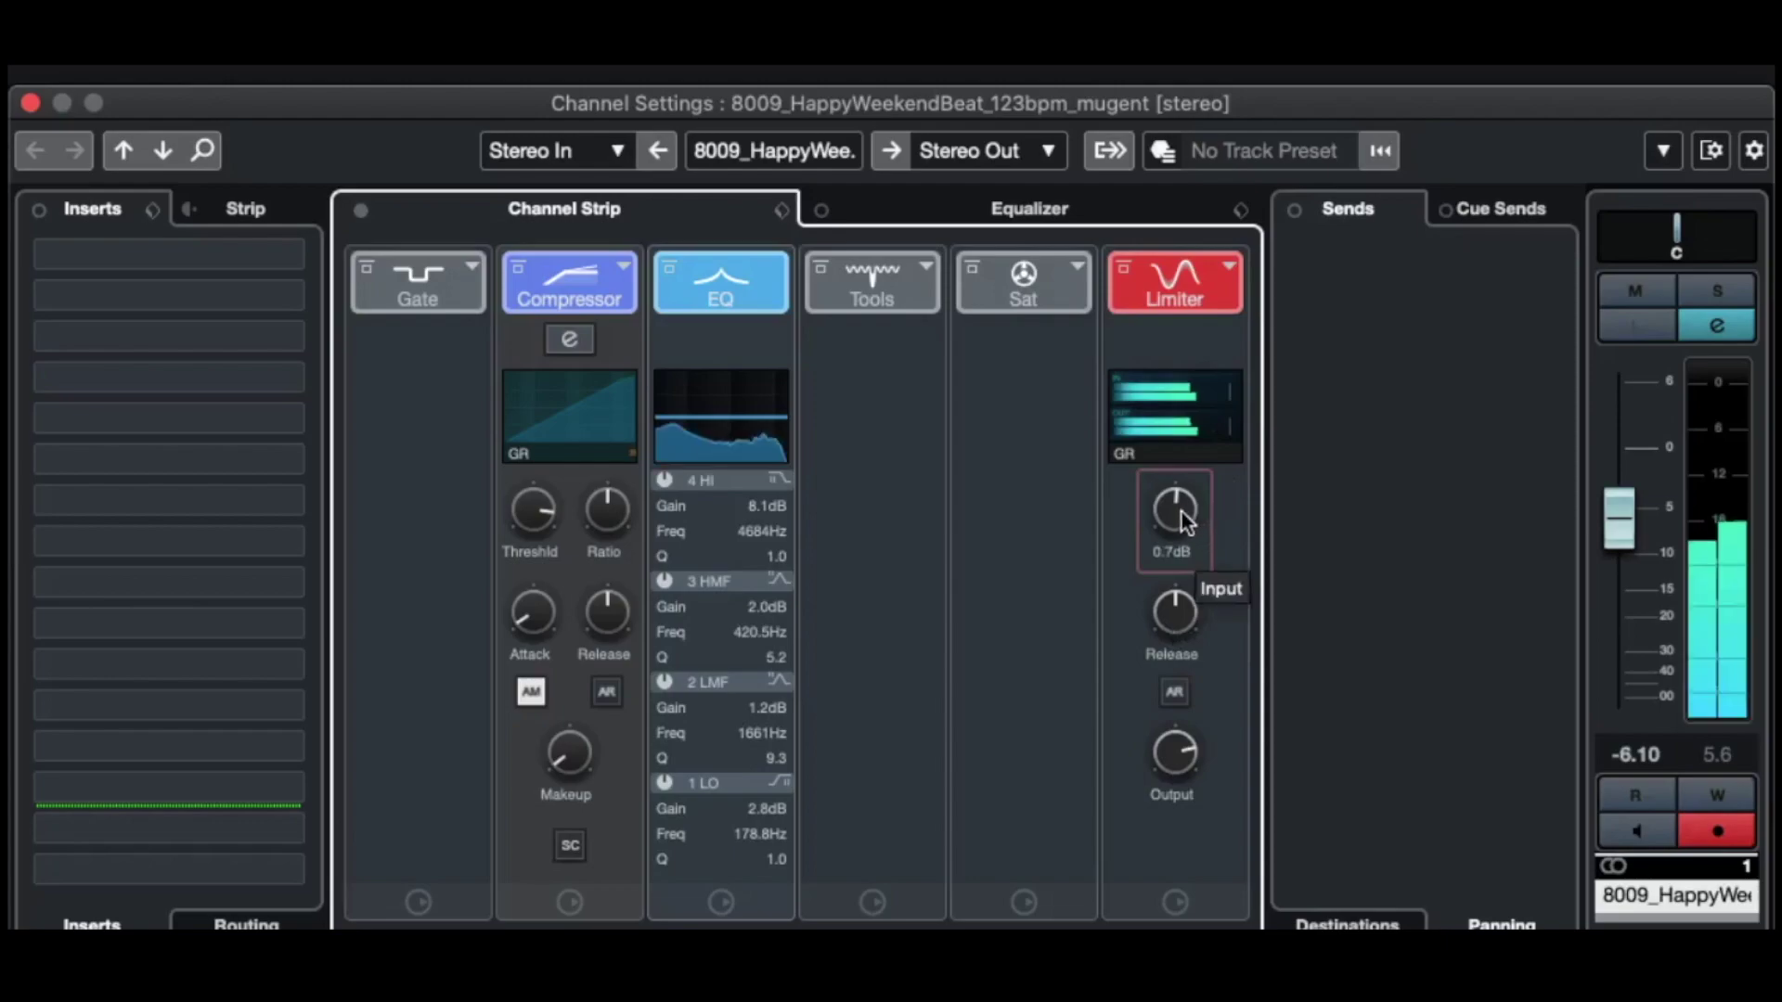
{"action": "mouse_move", "coordinate": [1179, 510]}
{"action": "left_mouse_down"}
{"action": "mouse_move", "coordinate": [1184, 299]}
{"action": "mouse_move", "coordinate": [1193, 661]}
{"action": "mouse_move", "coordinate": [1183, 514]}
{"action": "left_mouse_up"}
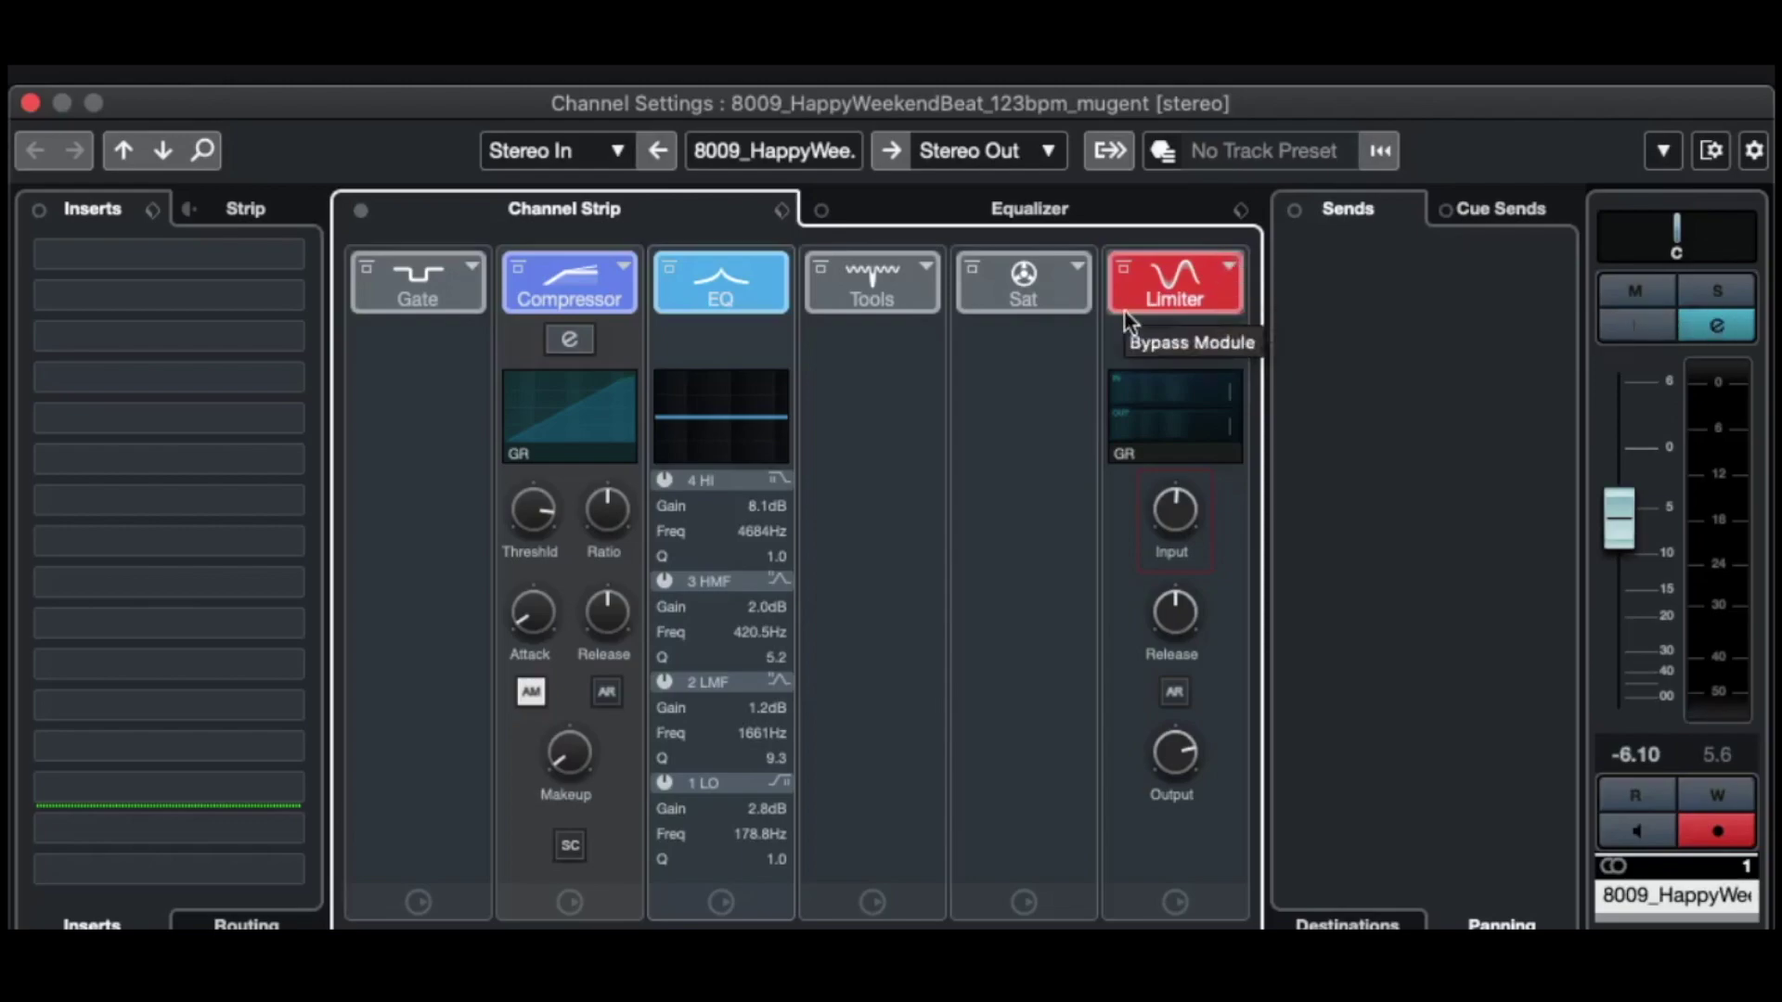
{"action": "left_click", "coordinate": [1123, 269]}
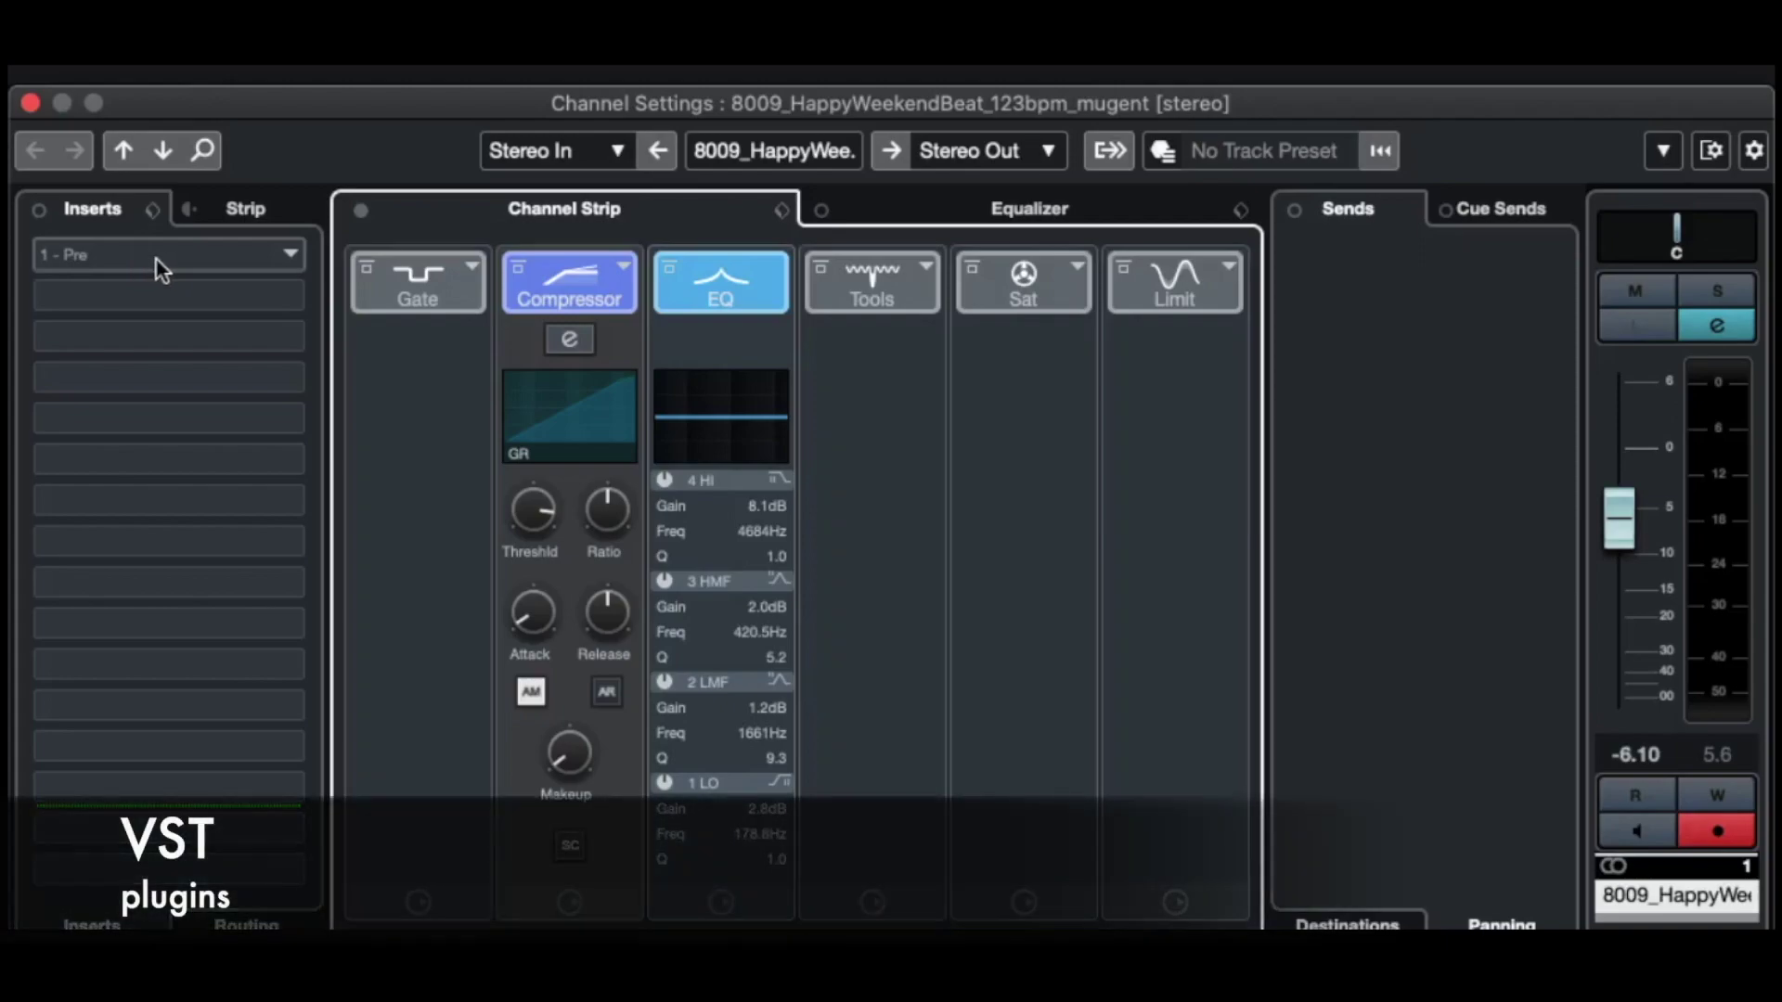
{"action": "left_click", "coordinate": [154, 258]}
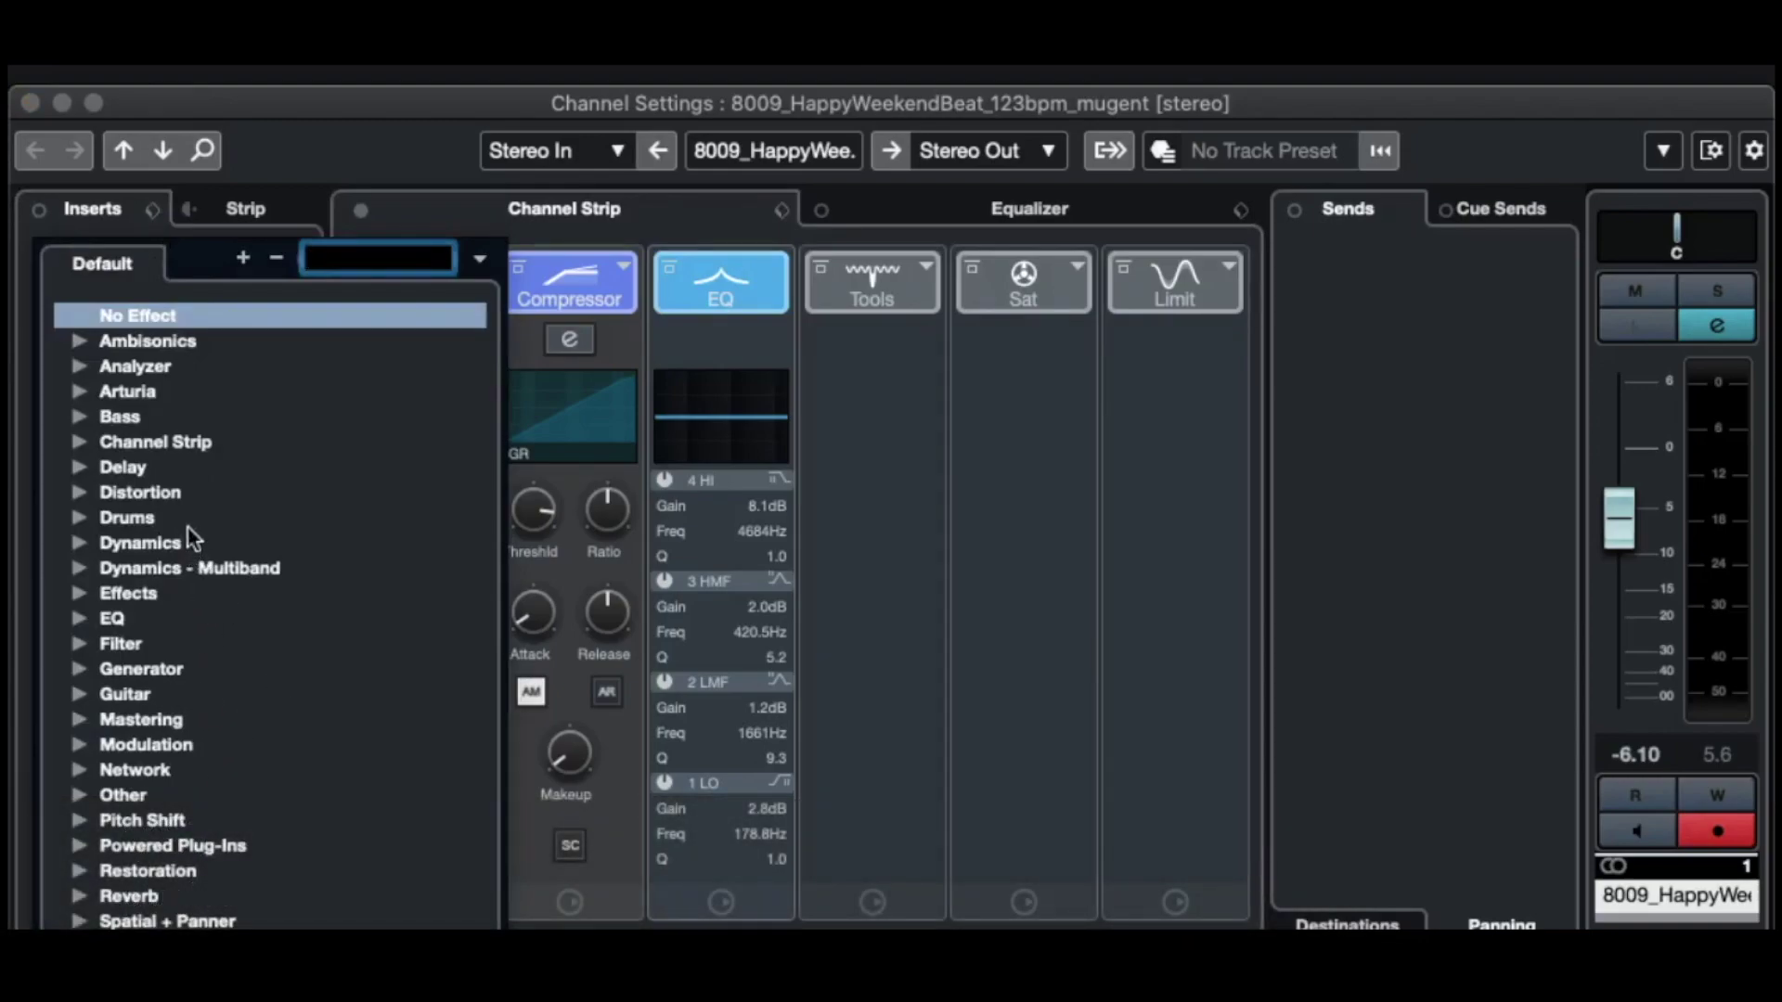
{"action": "left_click", "coordinate": [36, 331]}
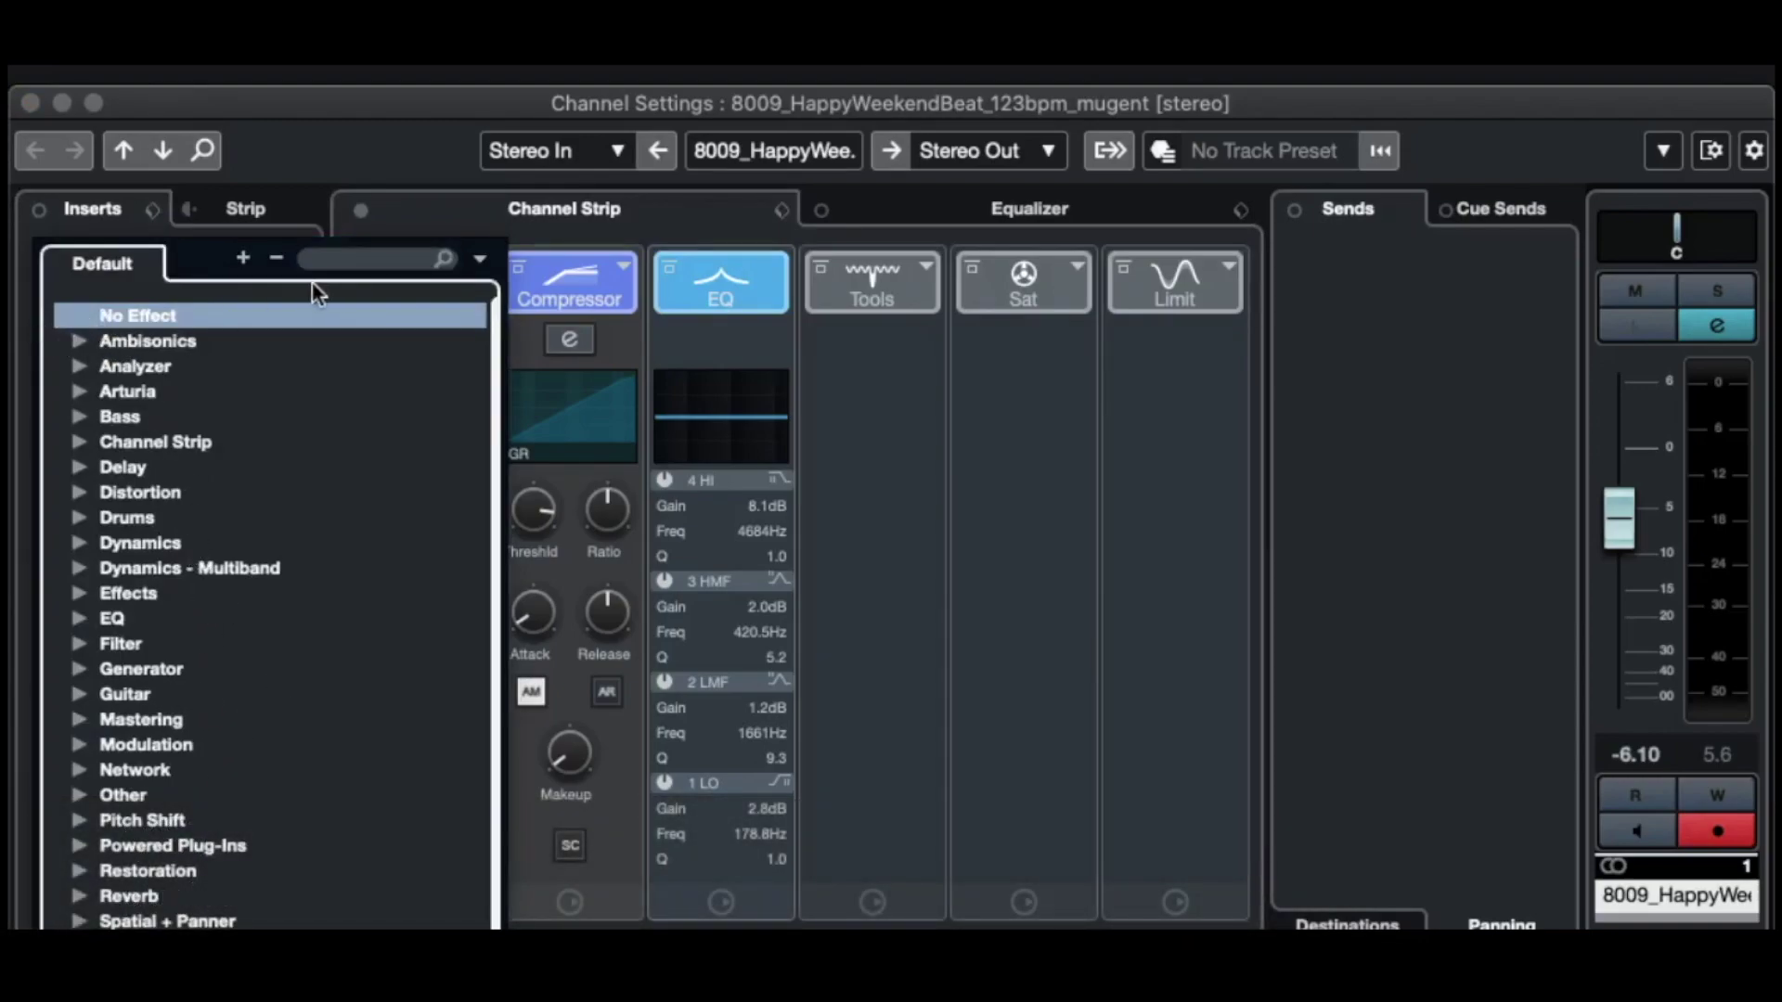
{"action": "left_click", "coordinate": [234, 158]}
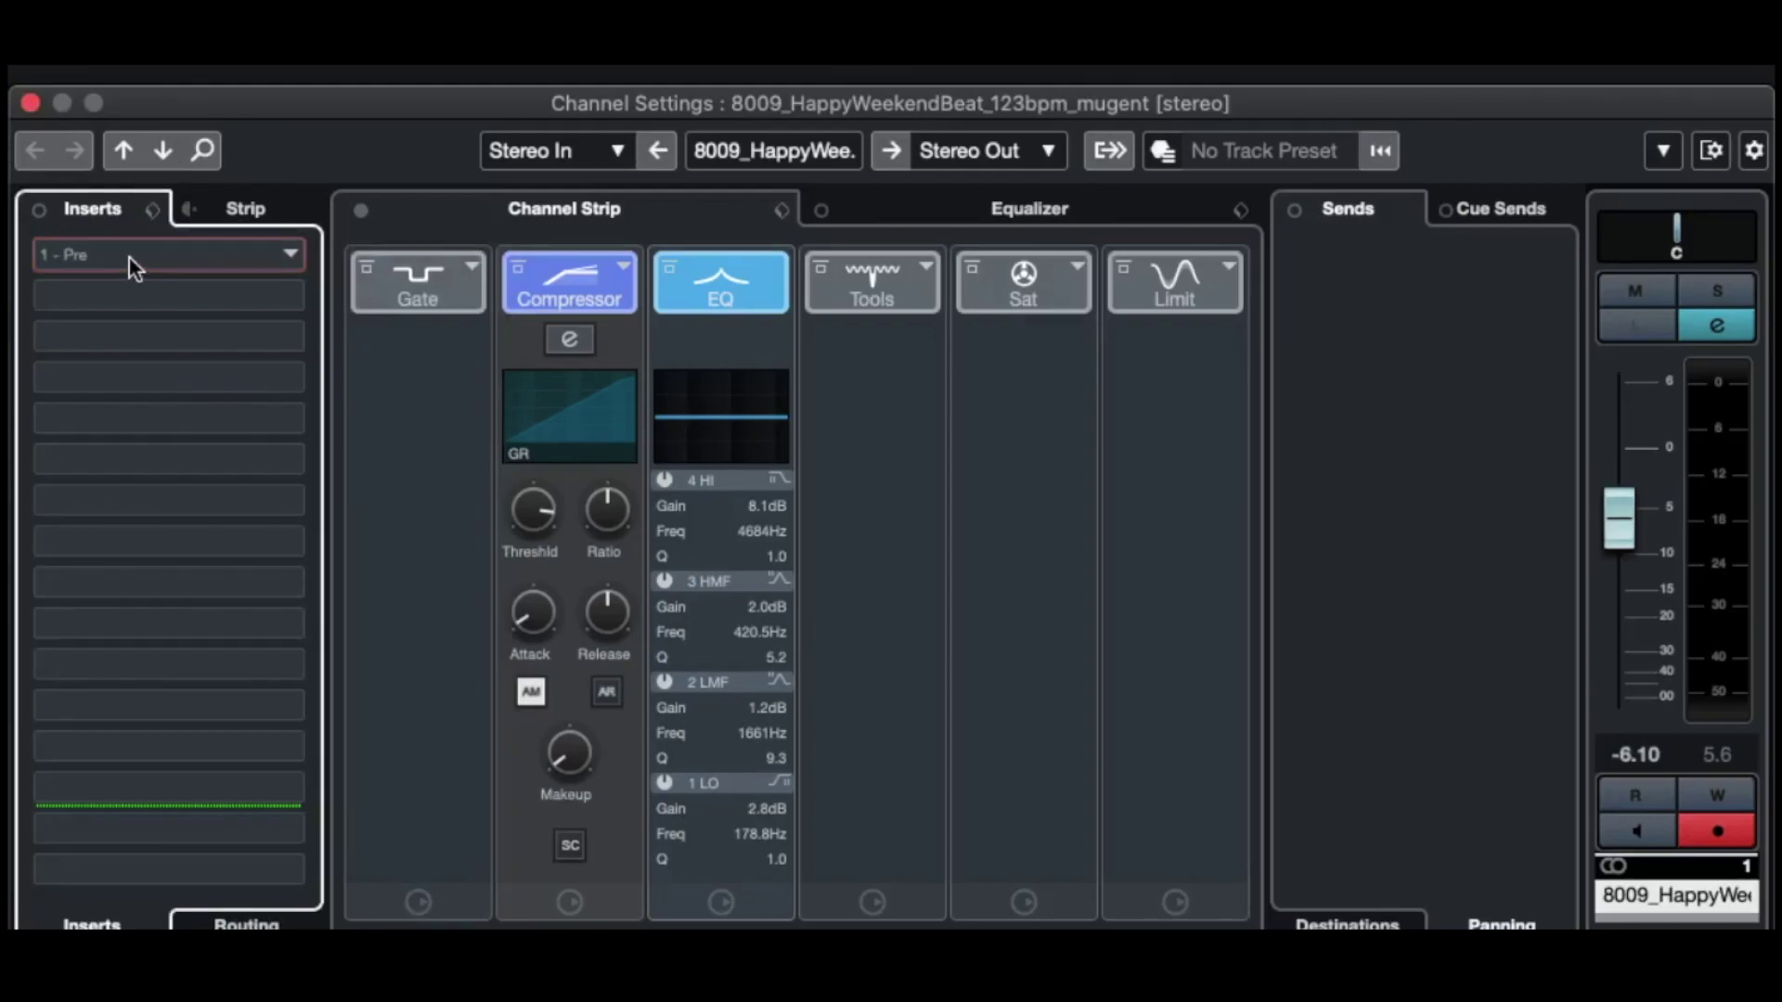
- Load the RoomWorks reverb plug-in into the first insert slot
{"action": "left_click", "coordinate": [147, 260]}
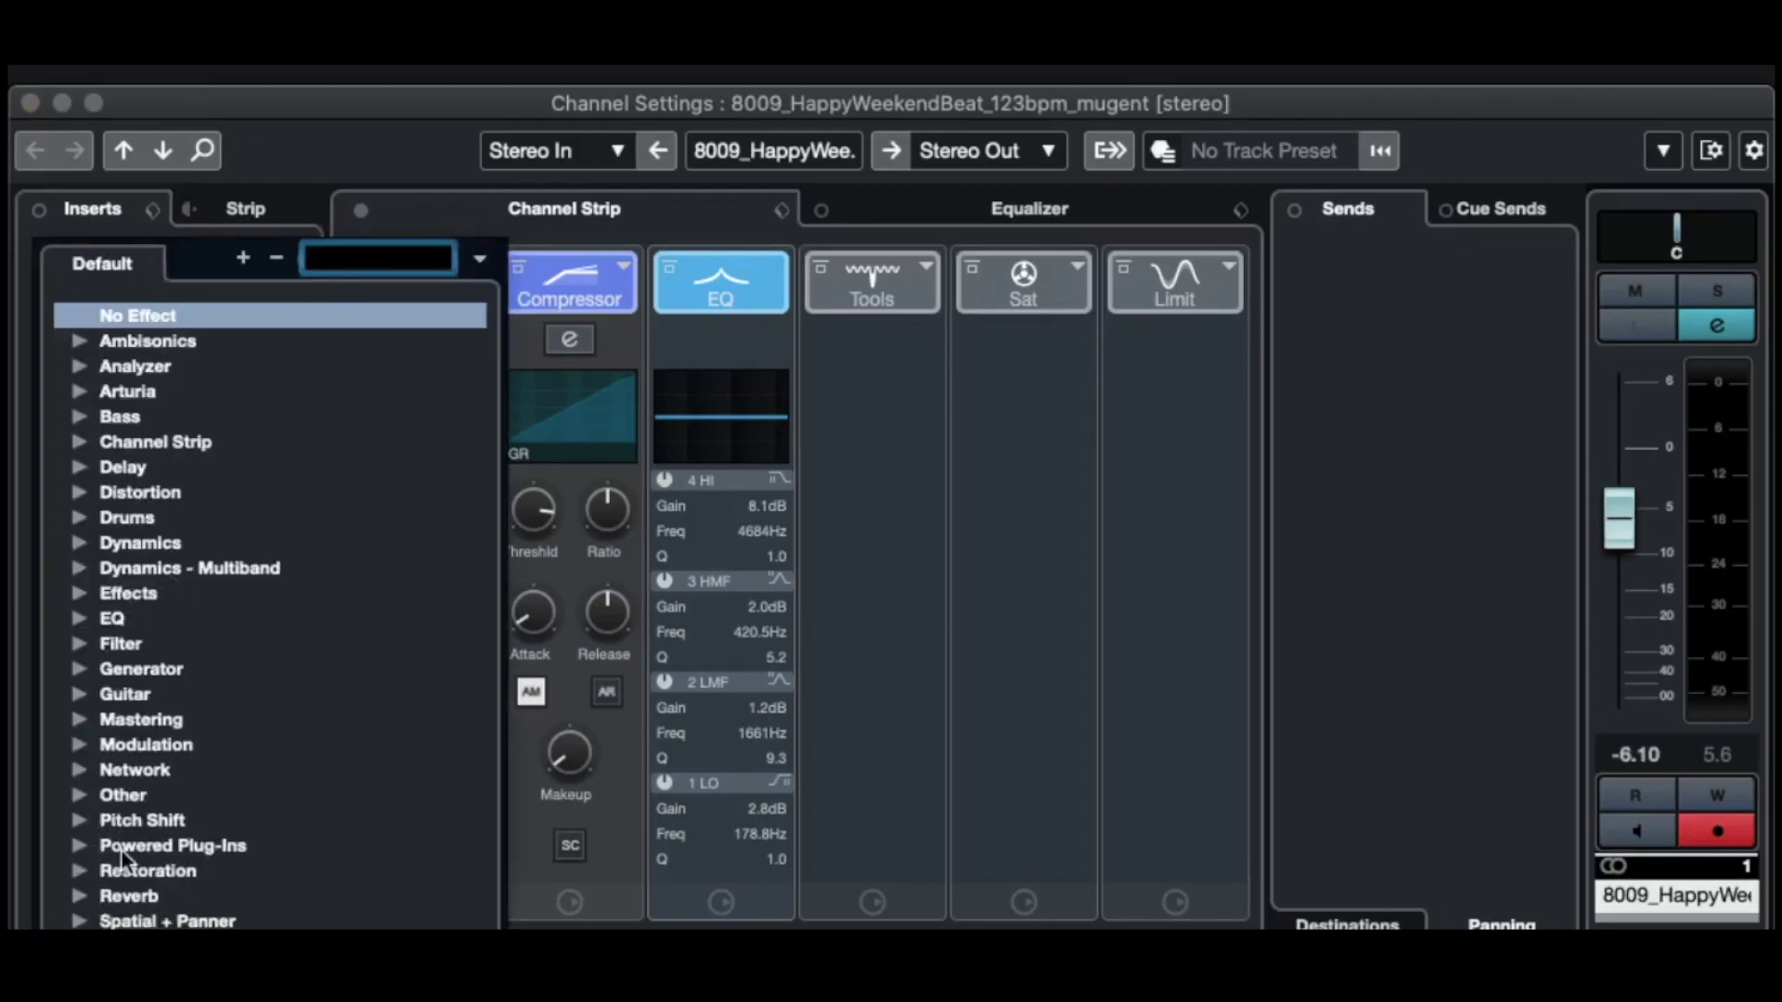
{"action": "scroll", "coordinate": [120, 858], "scroll_direction": "down", "scroll_amount": 1}
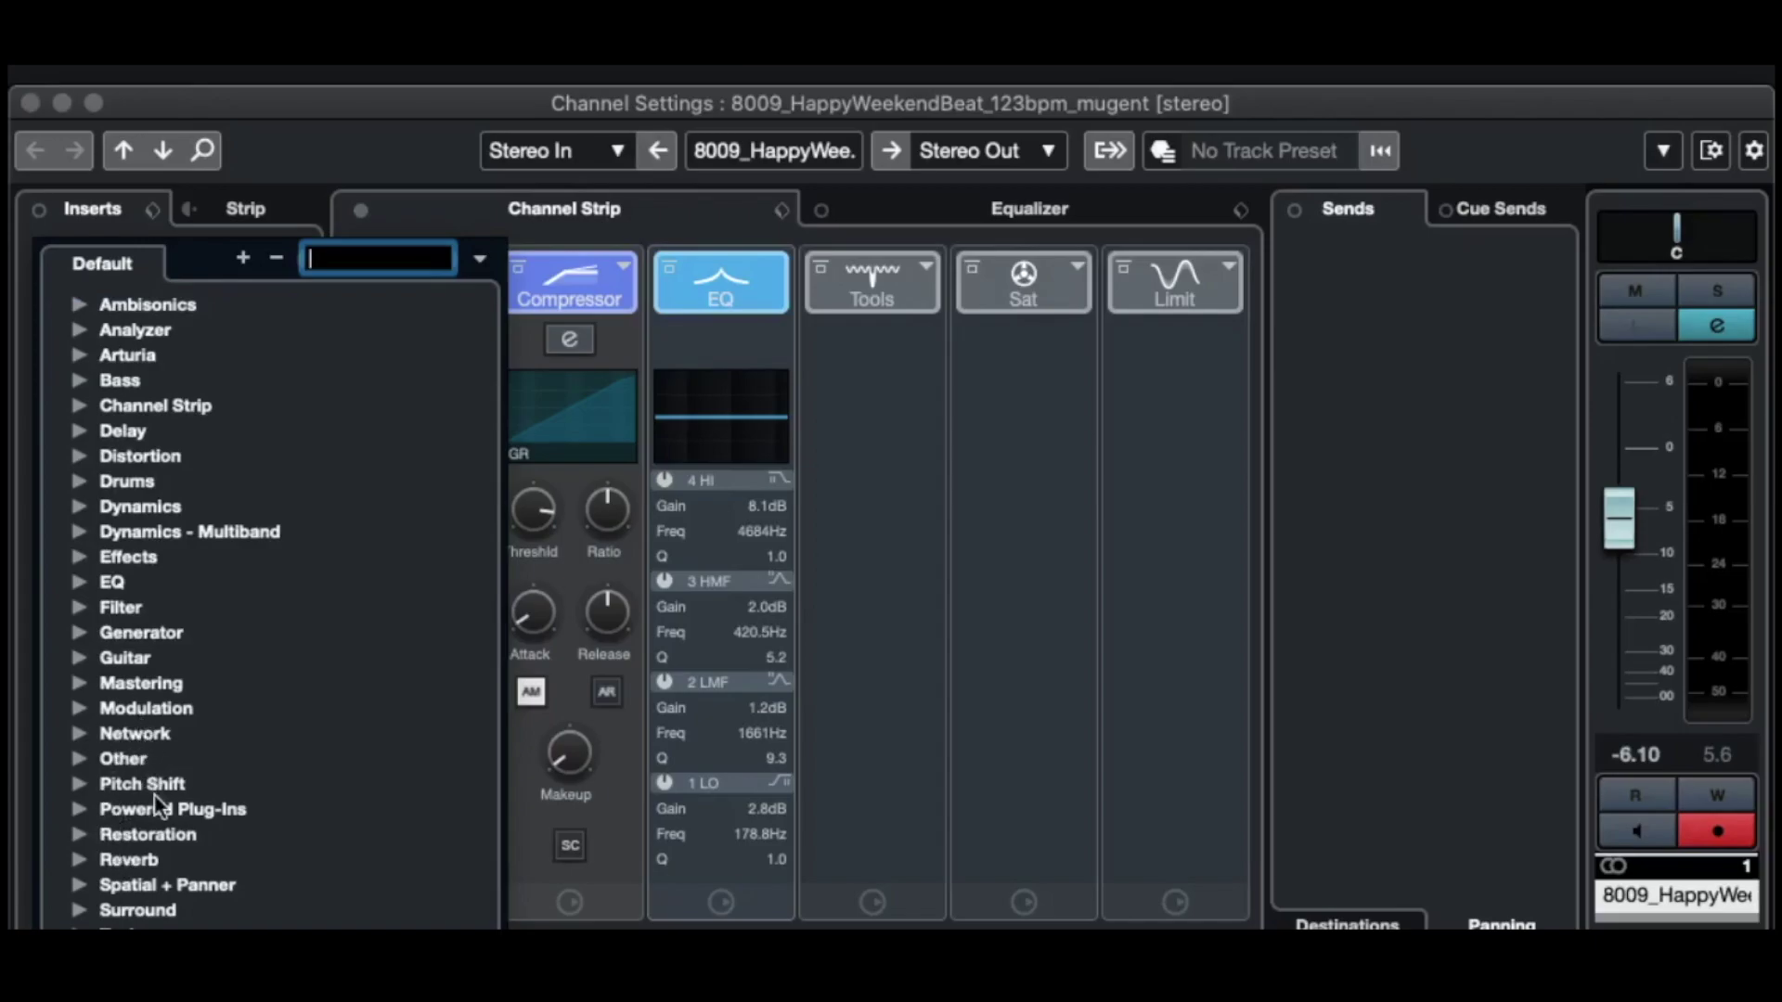
{"action": "left_click", "coordinate": [88, 867]}
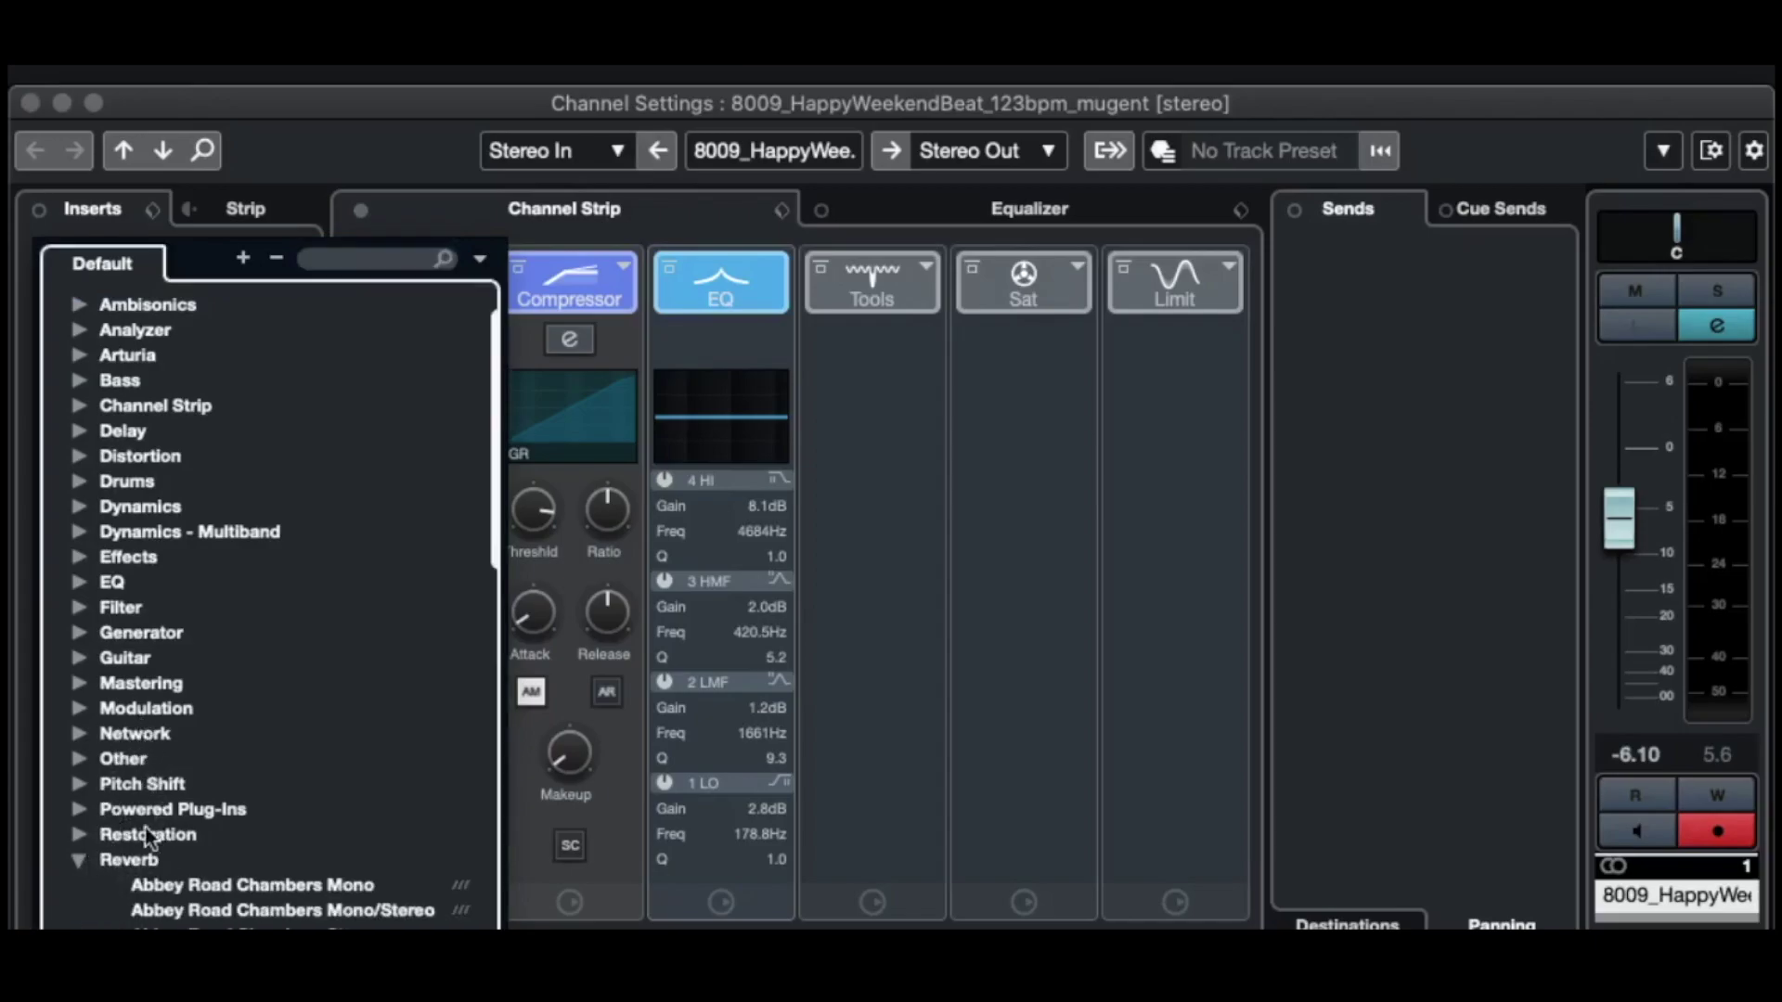
{"action": "scroll", "coordinate": [165, 834], "scroll_direction": "down", "scroll_amount": 10}
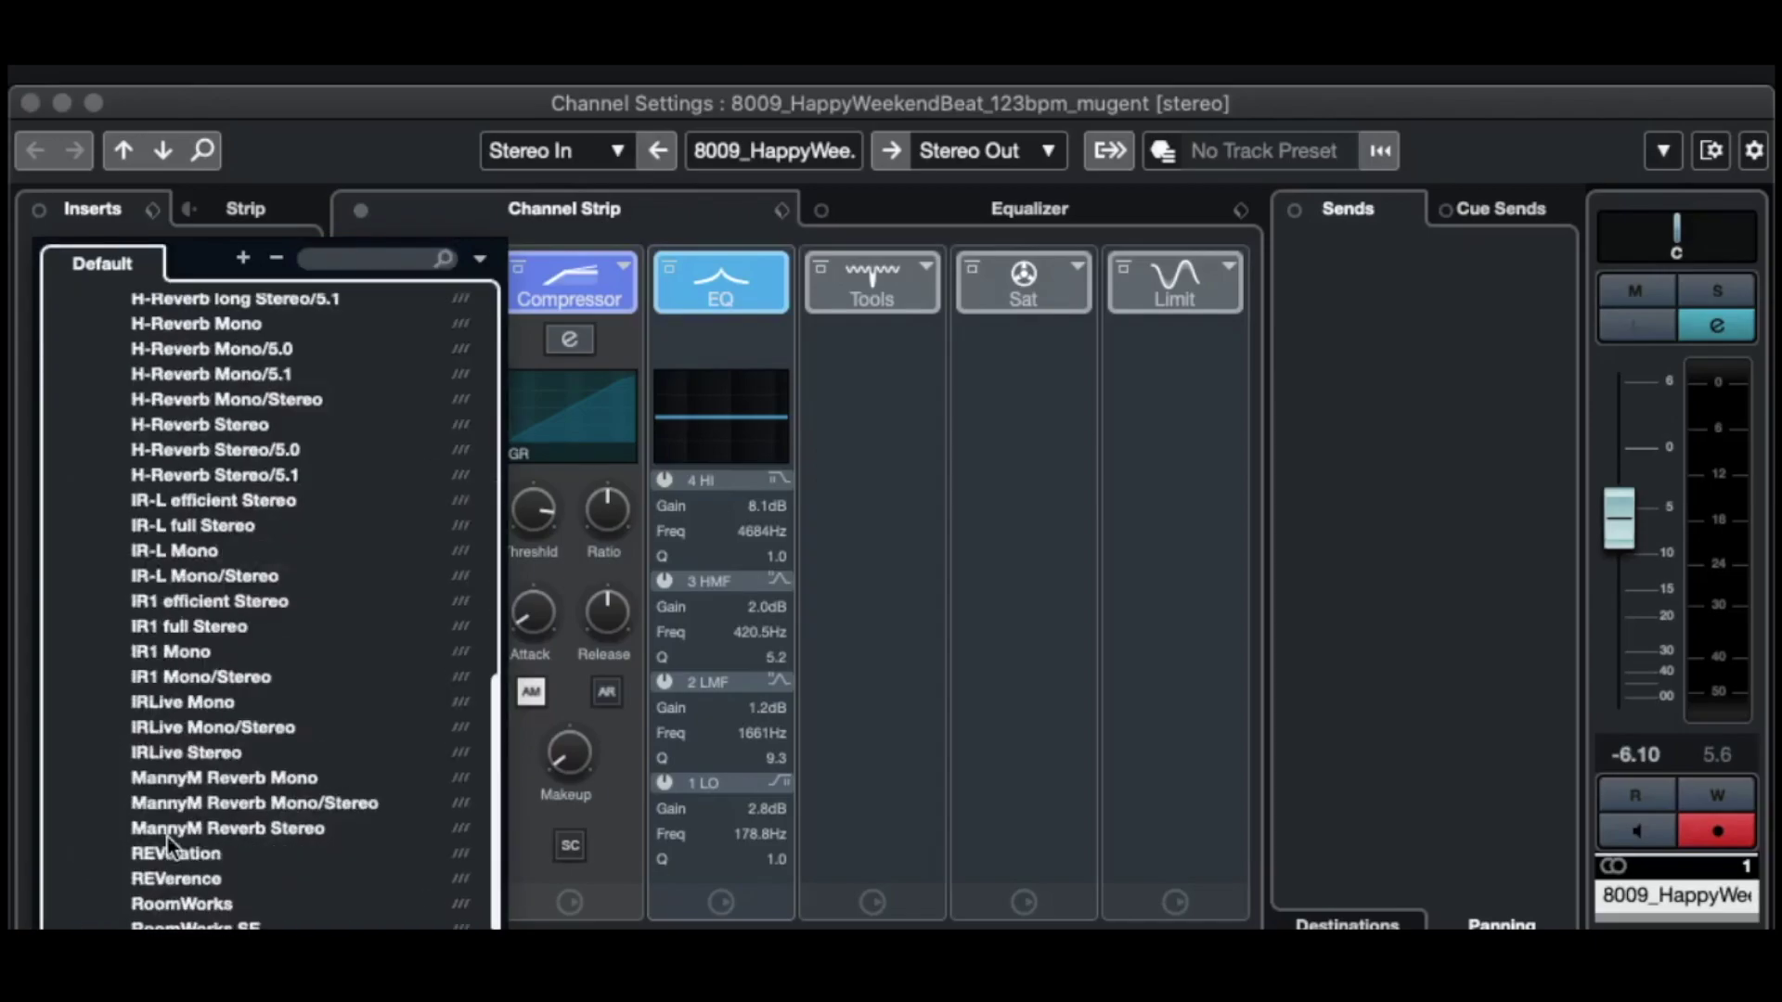
{"action": "left_click", "coordinate": [215, 904]}
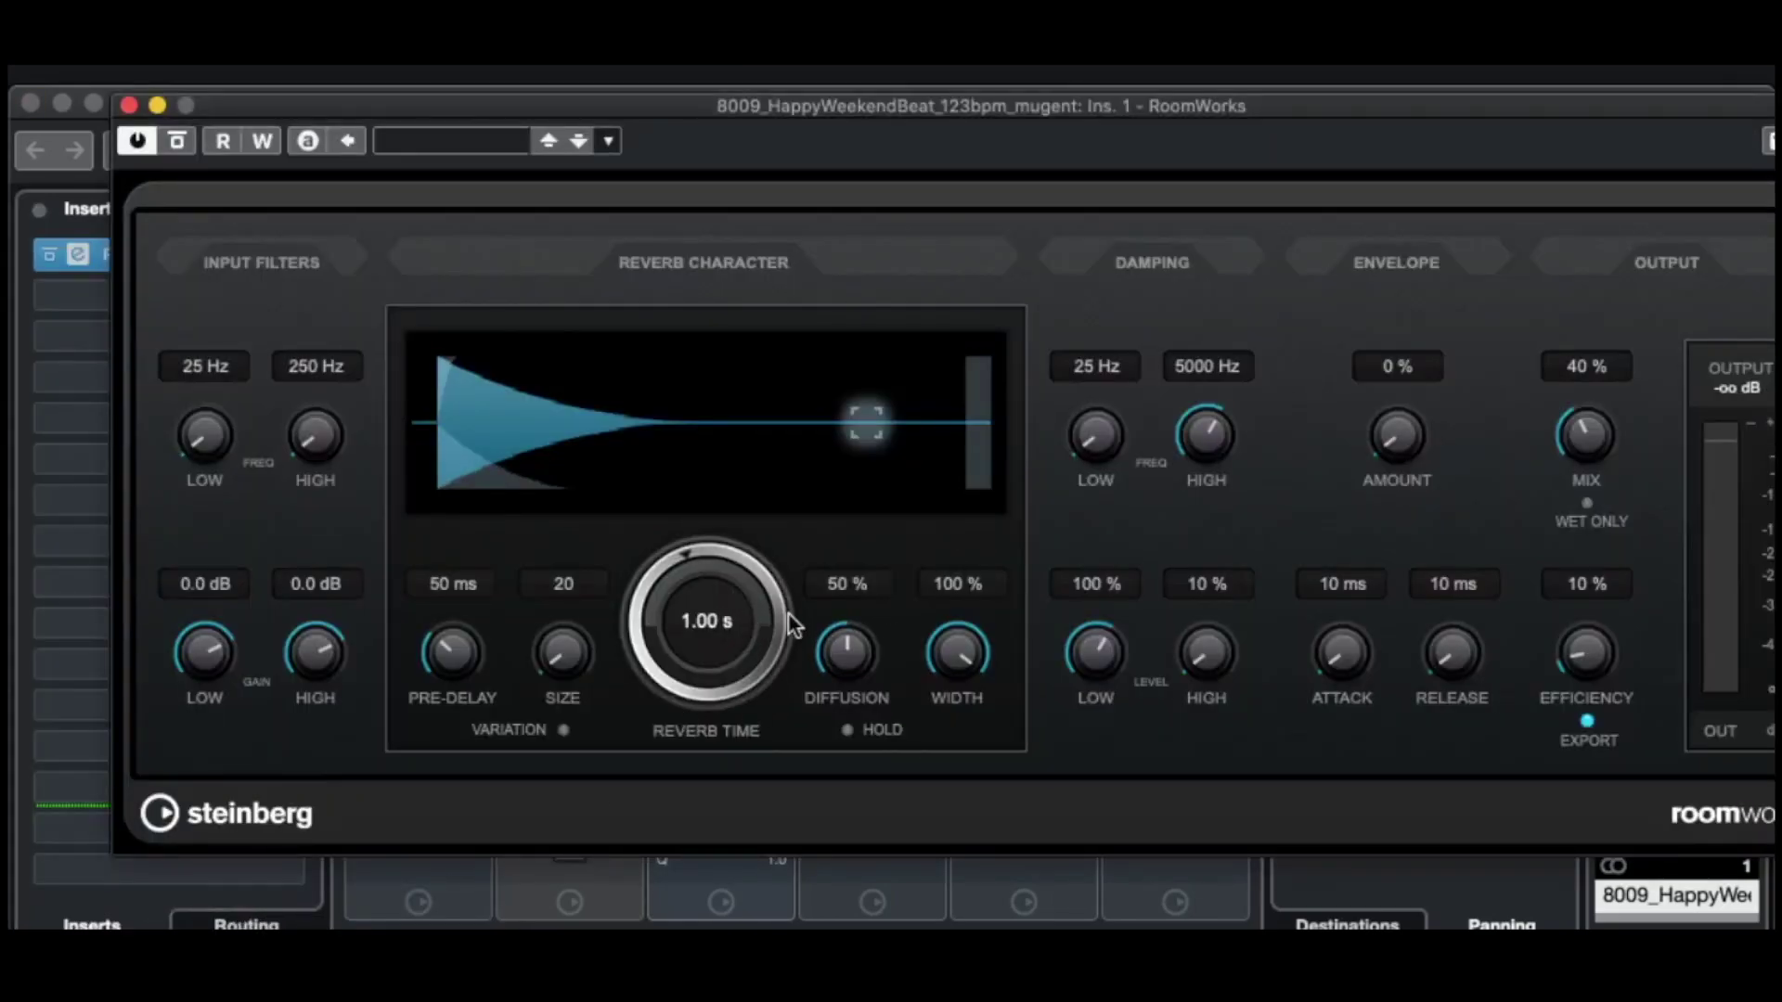
- Start playback, raise RoomWorks' reverb time to about 2.16 s, and close the plug-in editor
{"action": "key", "text": "space"}
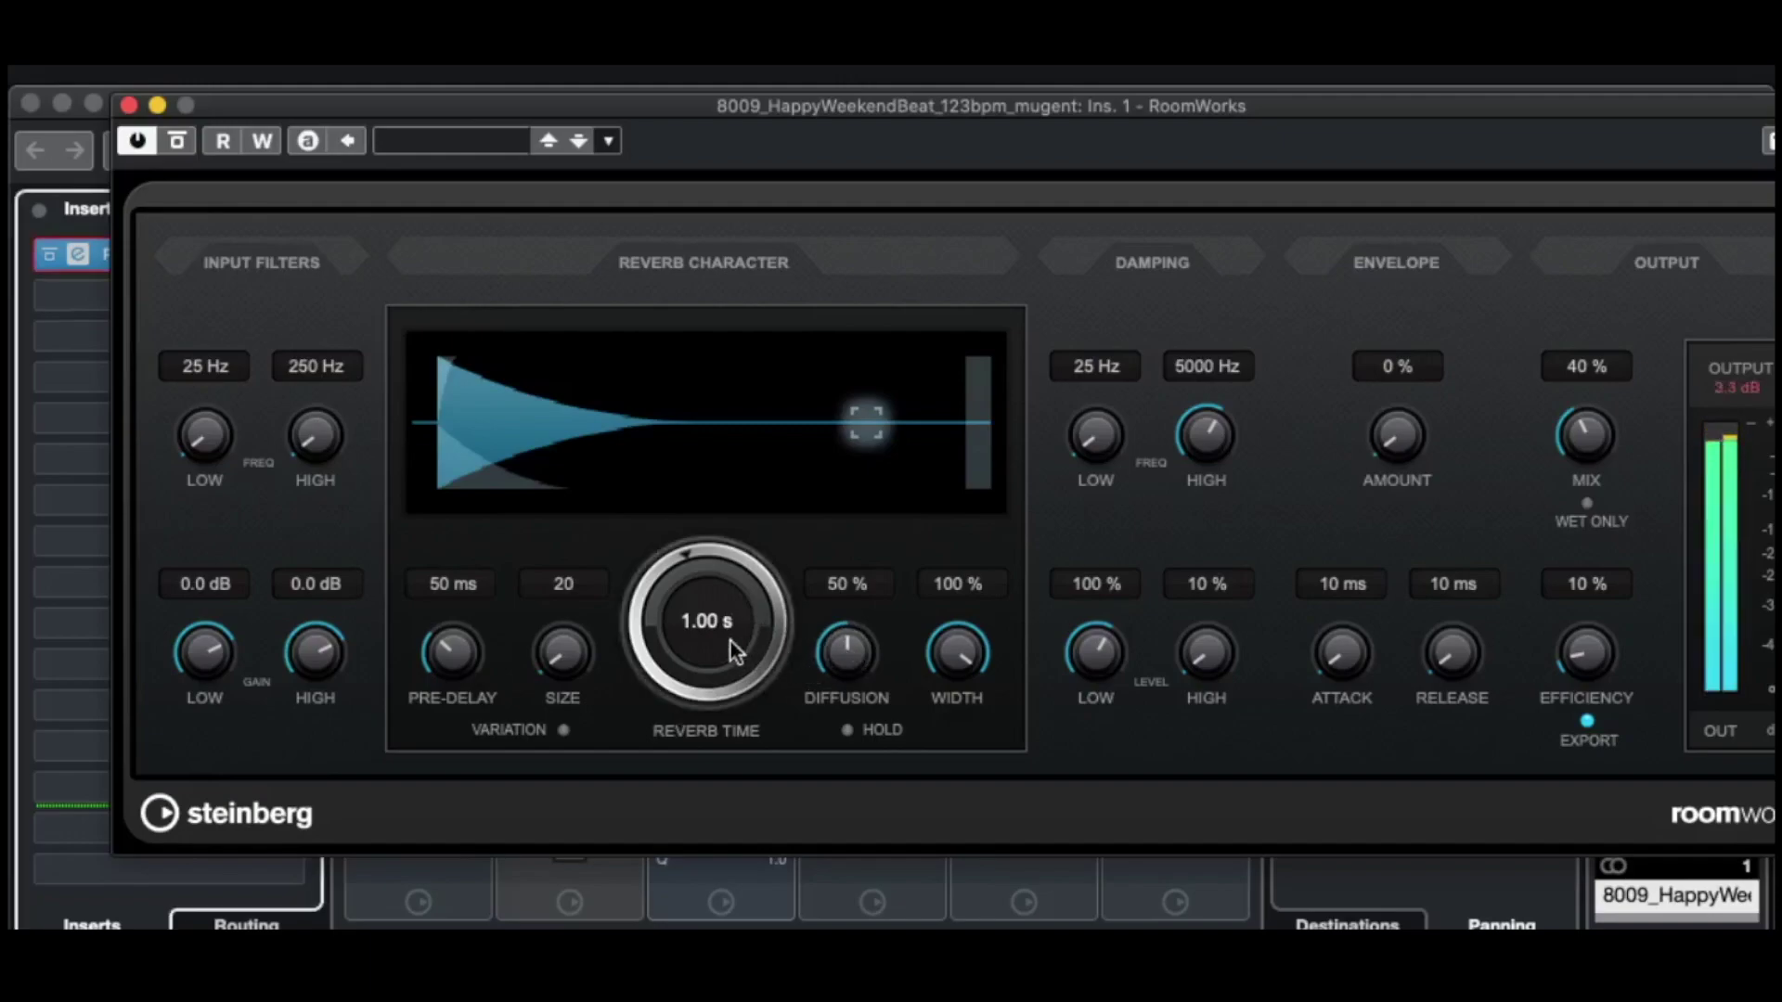
{"action": "left_click_drag", "start_coordinate": [731, 643], "coordinate": [688, 96]}
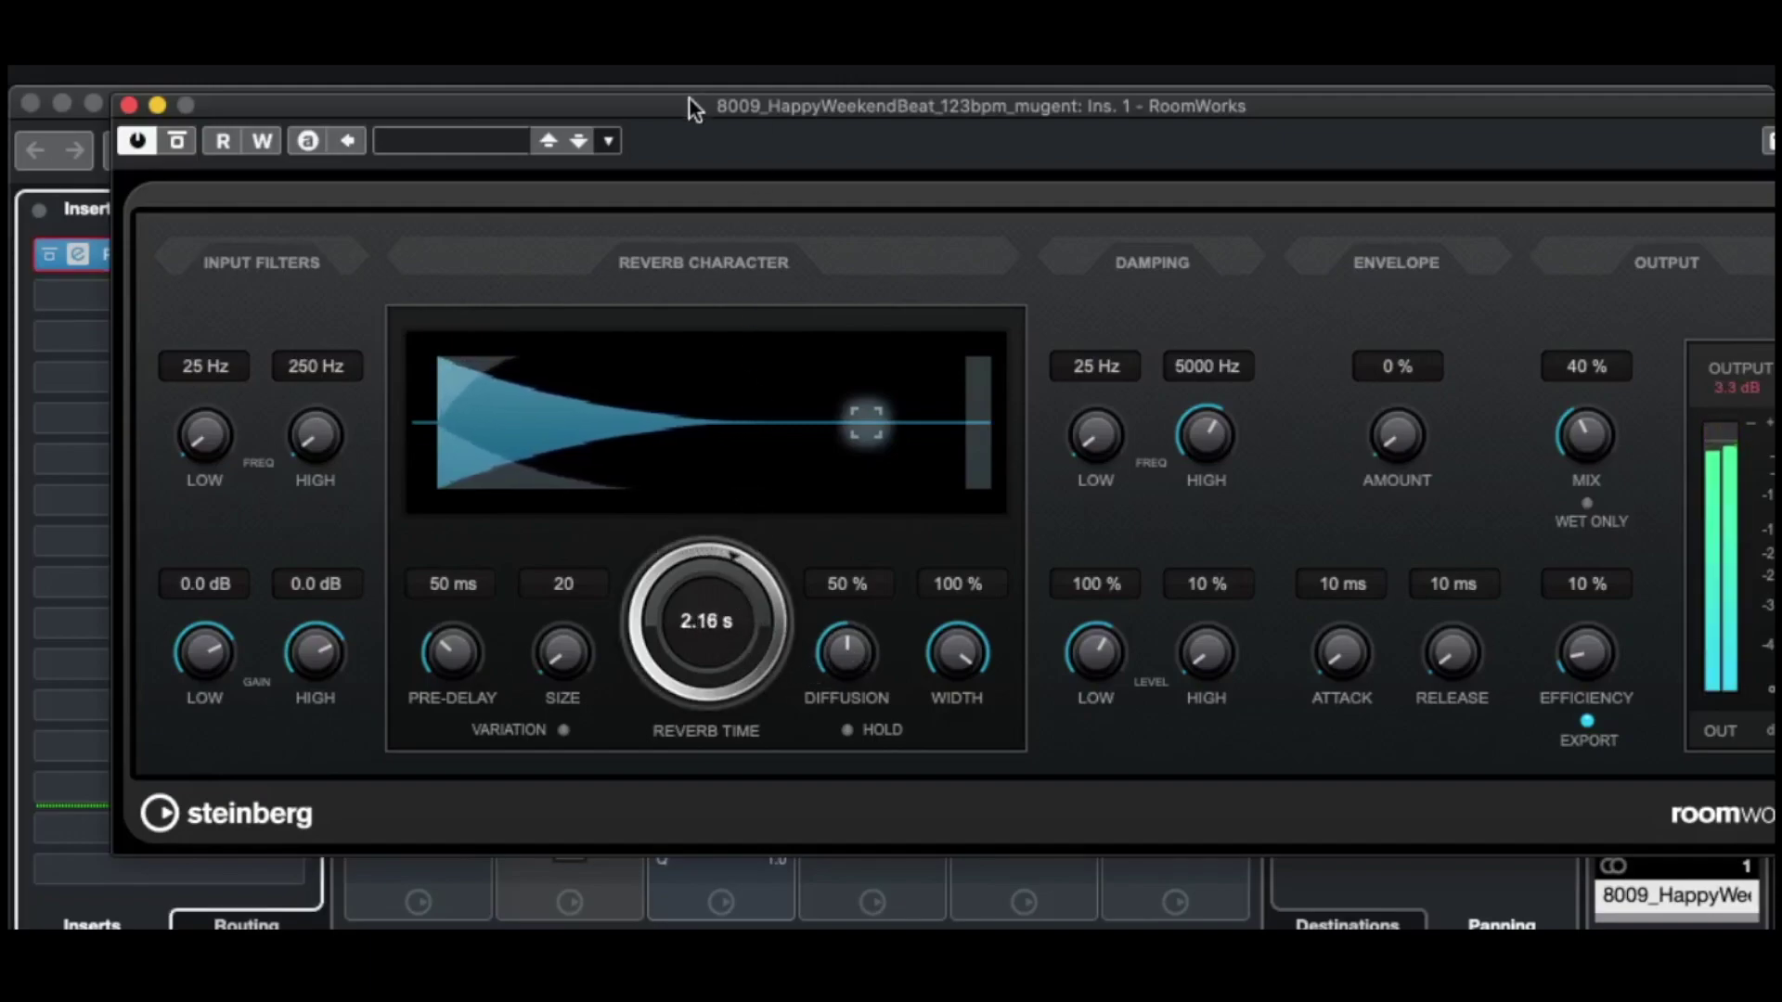
{"action": "left_click", "coordinate": [131, 105]}
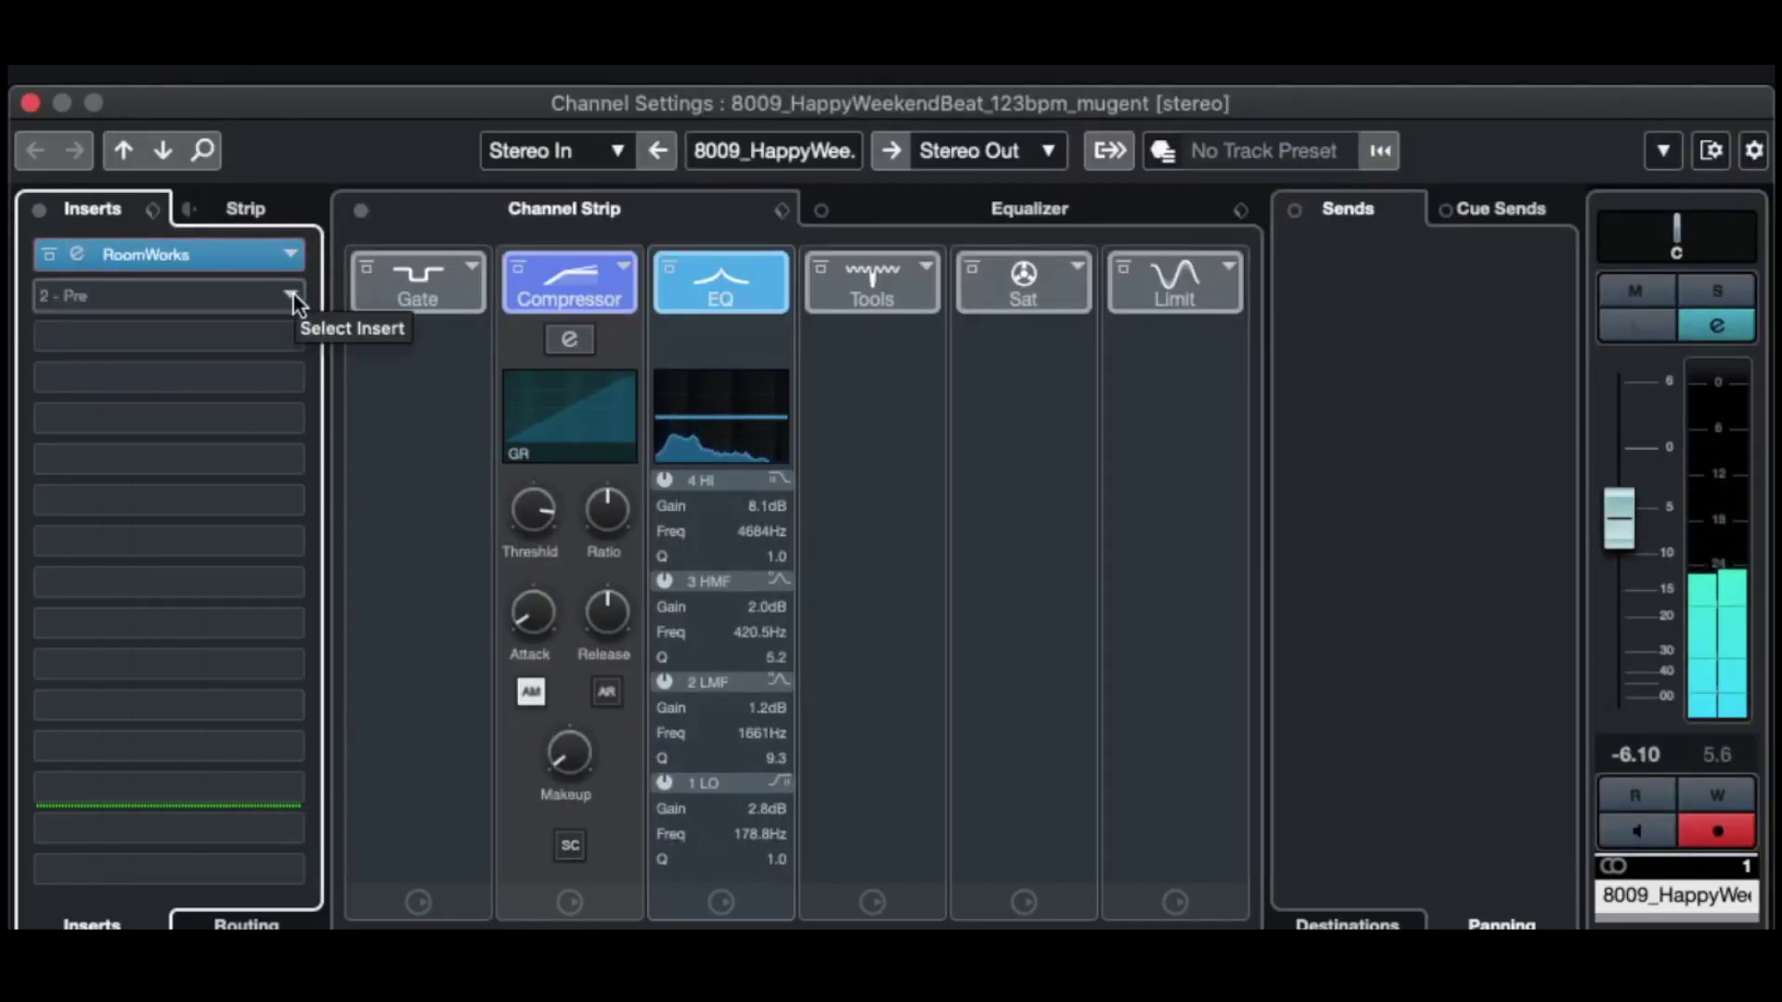
- Bypass the RoomWorks insert and play the track to hear it without the reverb
{"action": "left_click", "coordinate": [293, 295]}
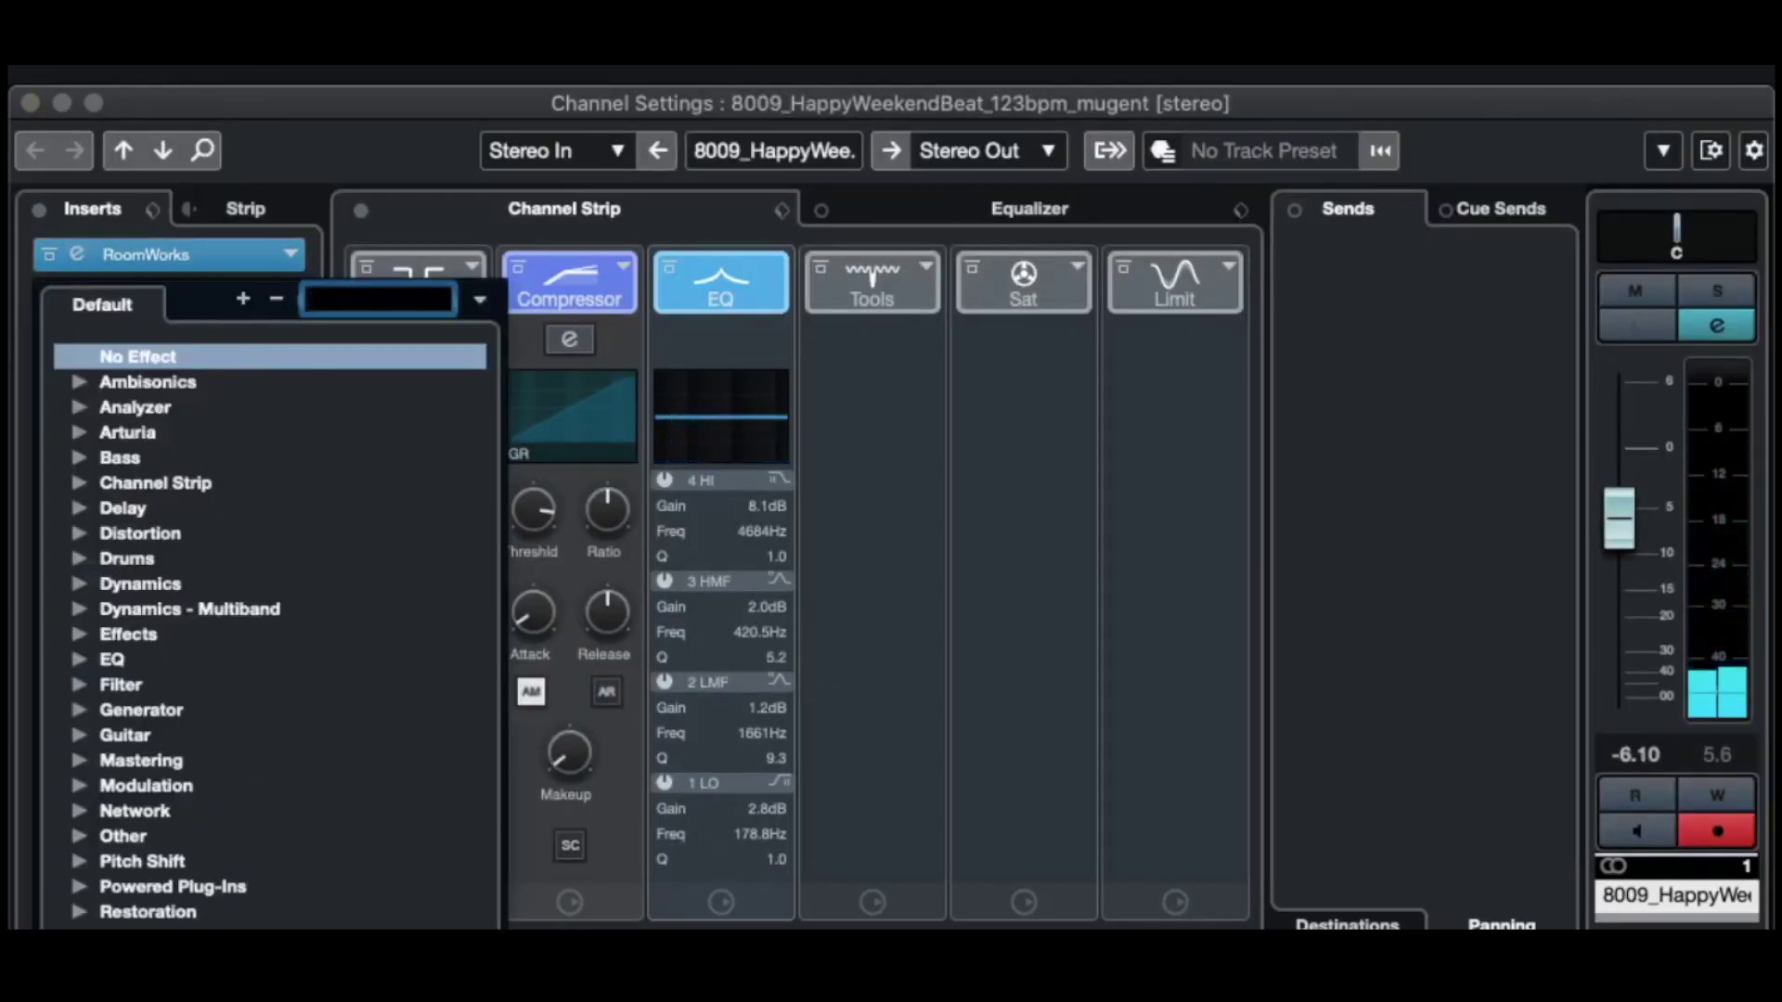
{"action": "left_click", "coordinate": [32, 862]}
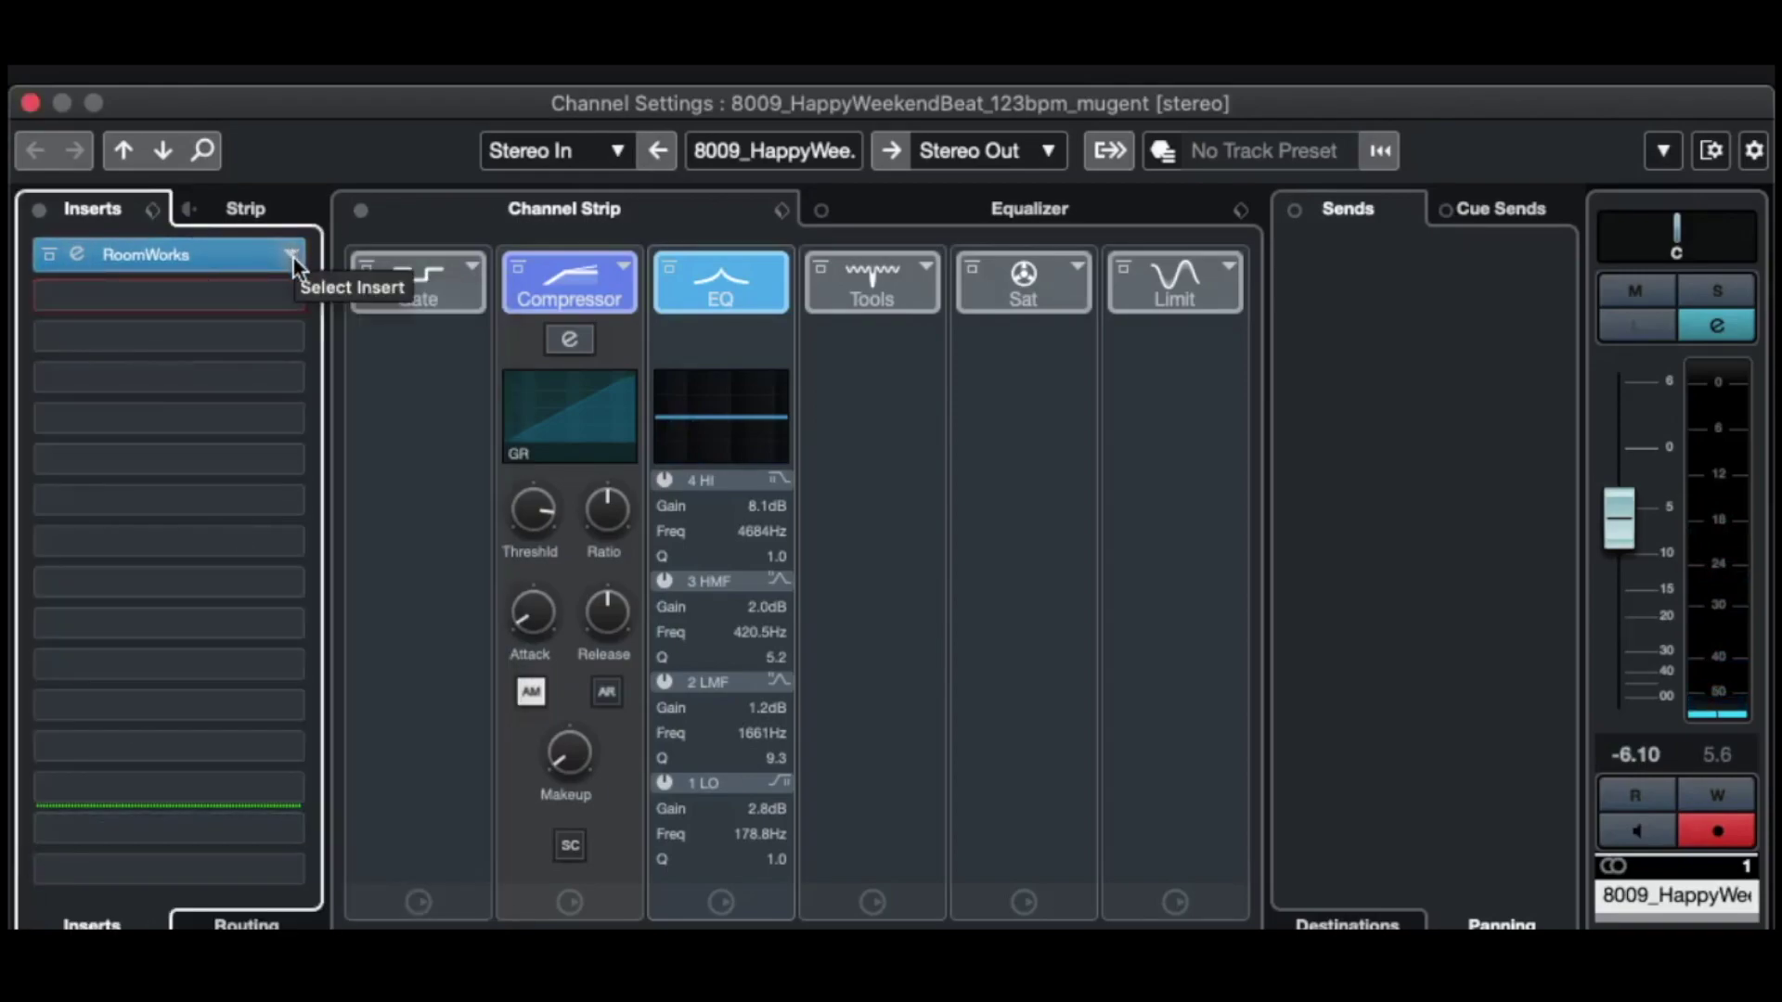
{"action": "left_click", "coordinate": [50, 257]}
{"action": "key", "text": "space"}
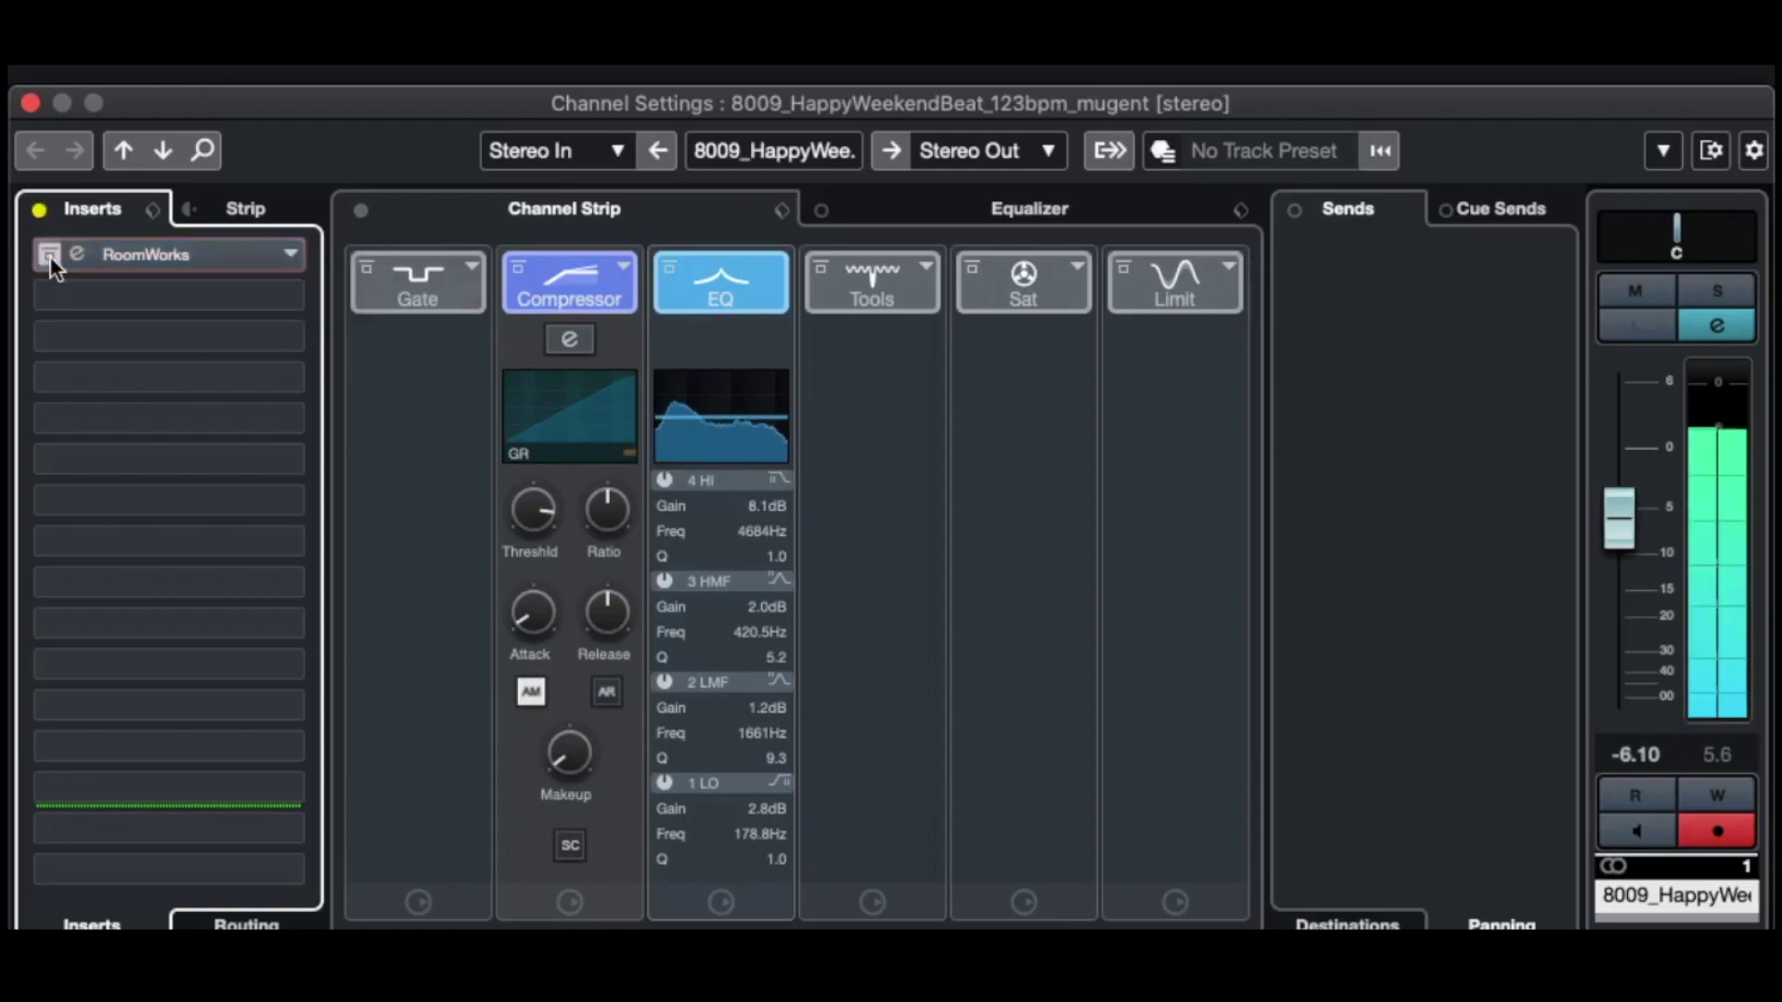
- Try the bypass switches of the Compressor and EQ modules in the channel strip, leaving both modules active
{"action": "left_click", "coordinate": [520, 264]}
{"action": "left_click", "coordinate": [664, 265]}
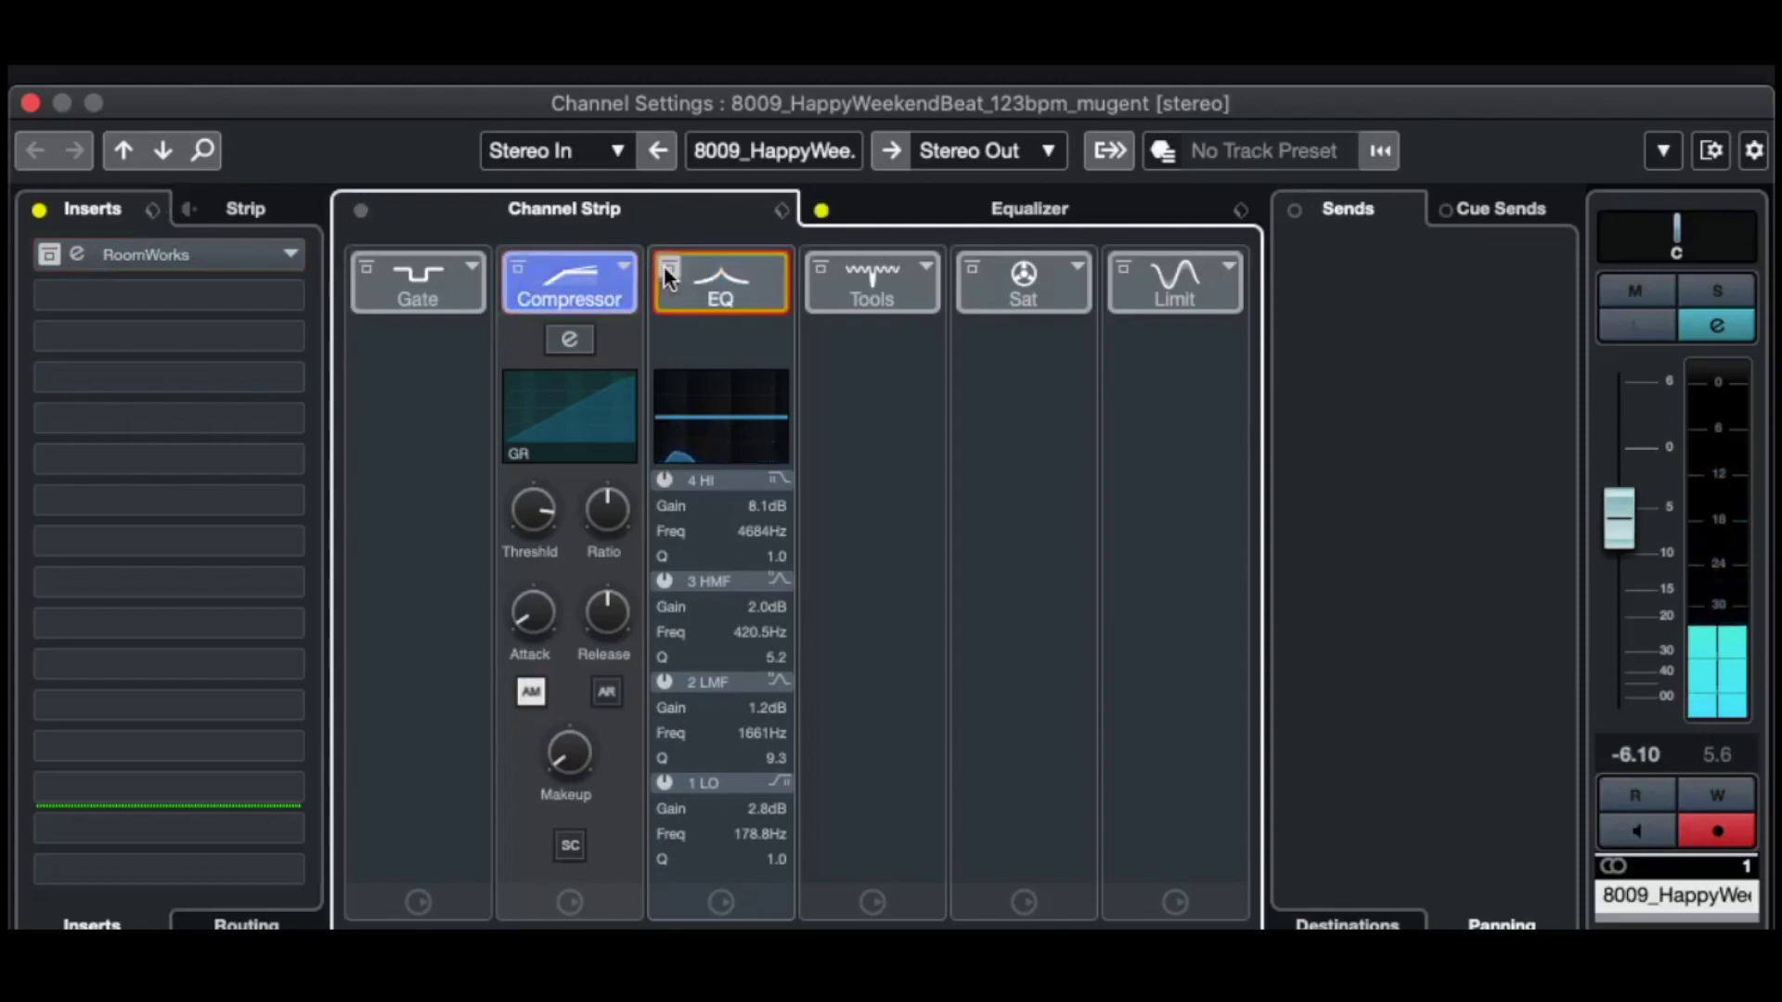
{"action": "left_click", "coordinate": [664, 266]}
{"action": "left_click", "coordinate": [666, 268]}
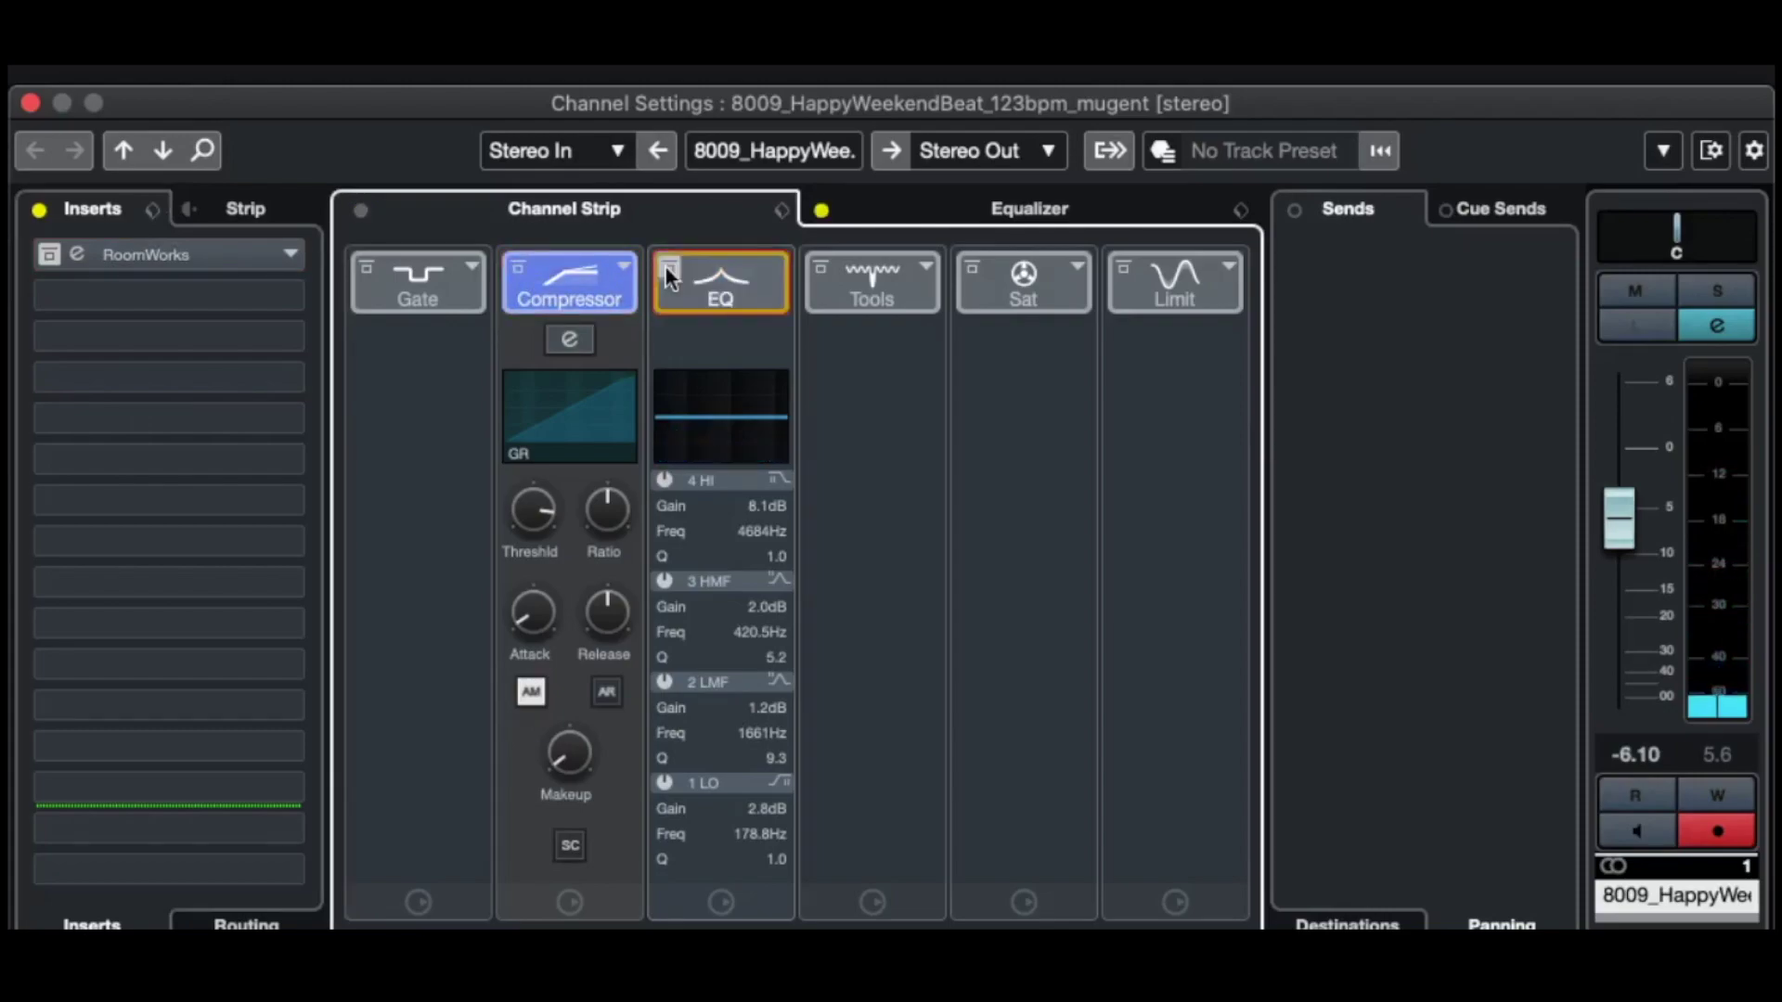
{"action": "left_click", "coordinate": [664, 265]}
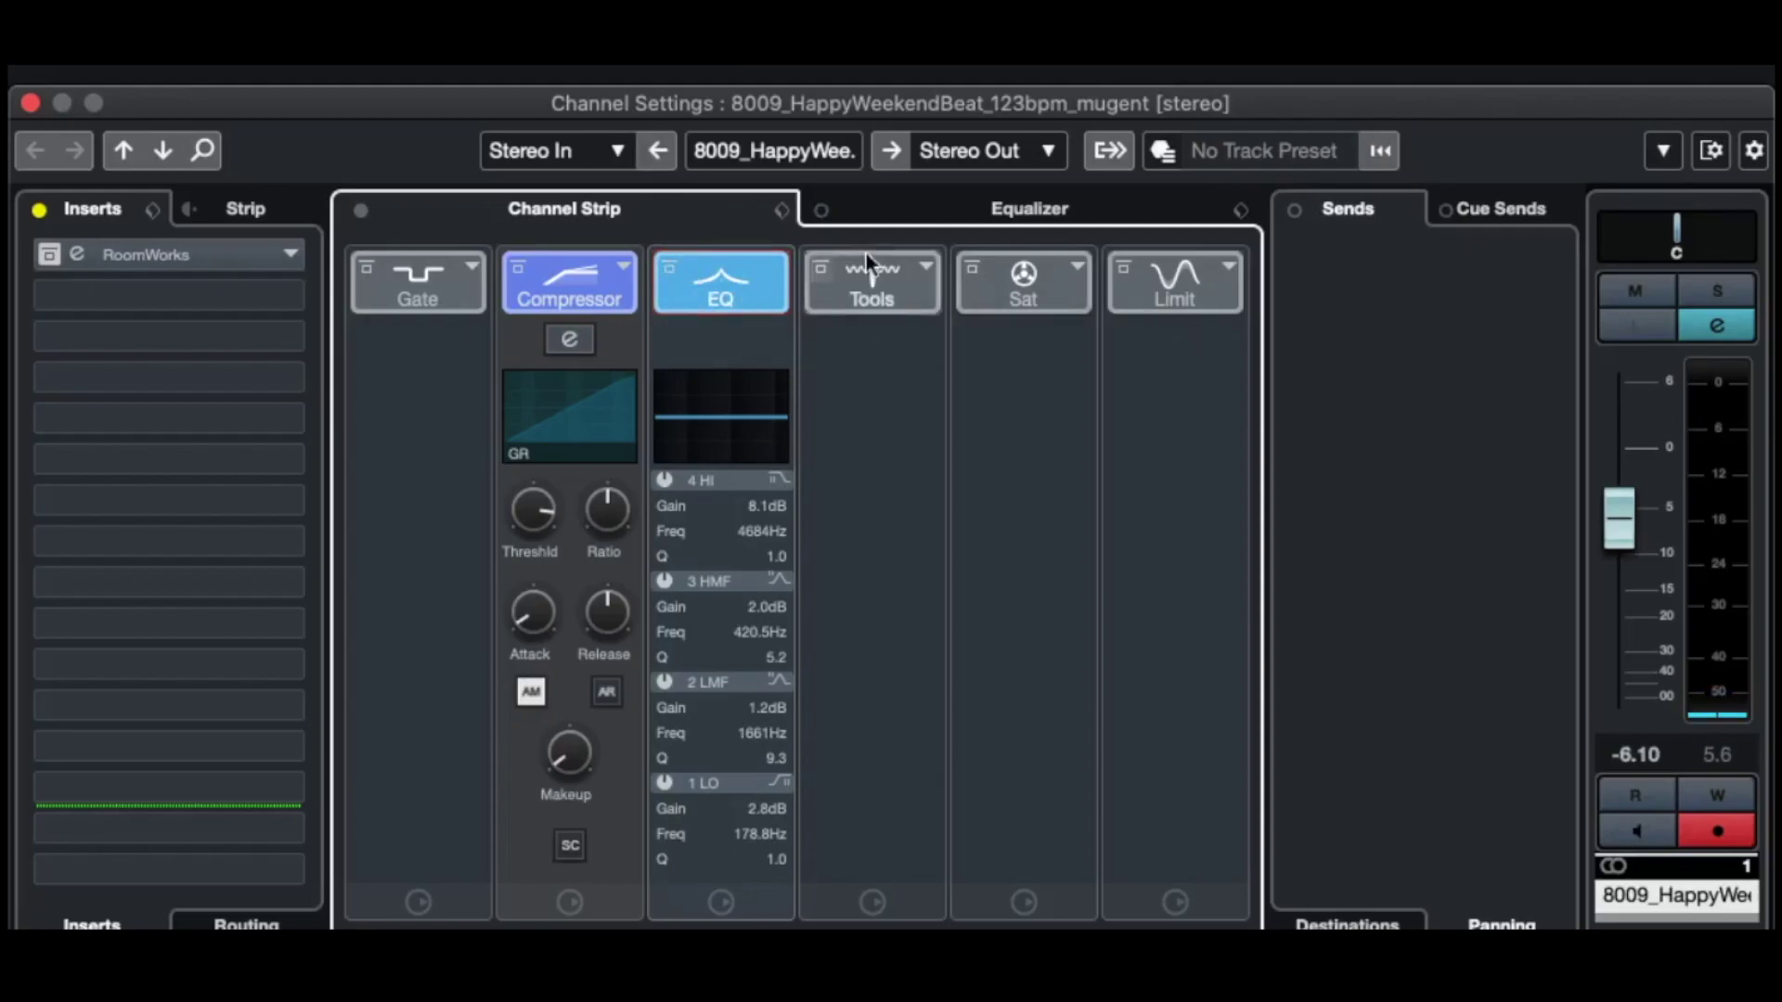
- Boost the HMF band to about 18.1 dB at 1440 Hz and the LMF band to about 17.1 dB at 4684 Hz, and return to the channel strip
{"action": "left_click", "coordinate": [990, 199]}
{"action": "left_click", "coordinate": [960, 462]}
{"action": "left_click_drag", "start_coordinate": [960, 462], "coordinate": [897, 327]}
{"action": "left_click", "coordinate": [683, 469]}
{"action": "left_click_drag", "start_coordinate": [684, 470], "coordinate": [1039, 336]}
{"action": "left_click", "coordinate": [655, 212]}
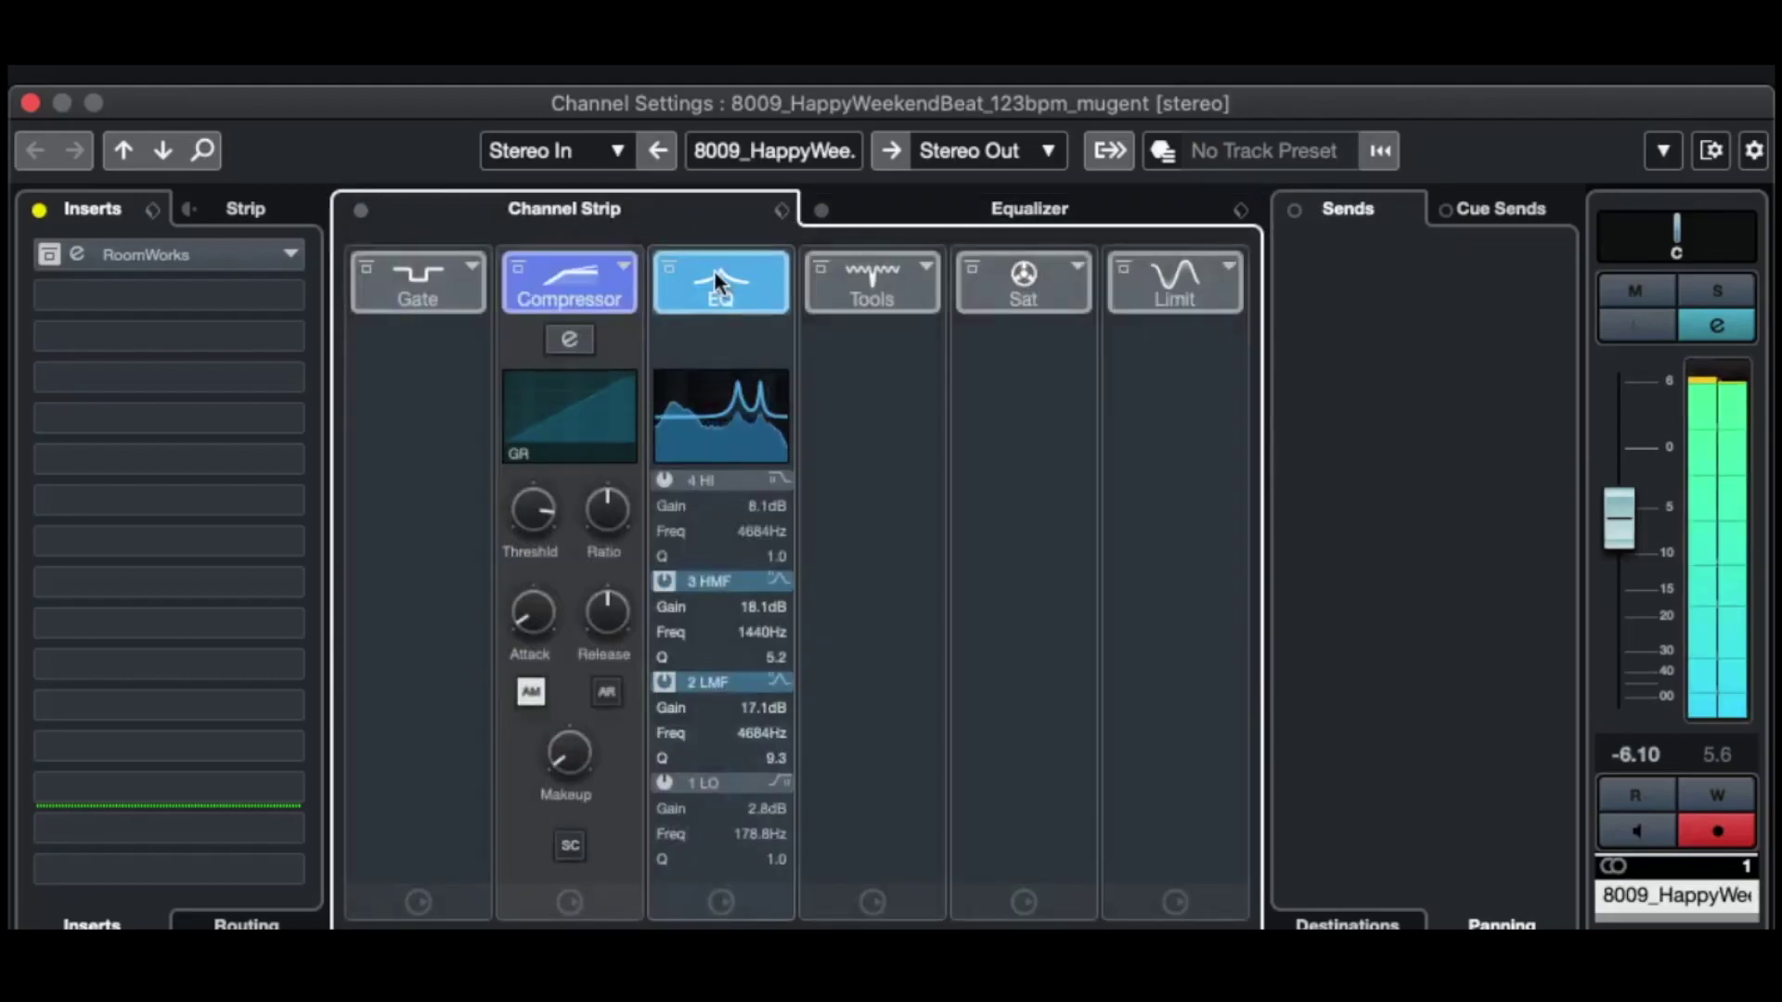
- Toggle the EQ module's bypass during playback to compare the sound, leaving the EQ bypassed
{"action": "left_click", "coordinate": [671, 269]}
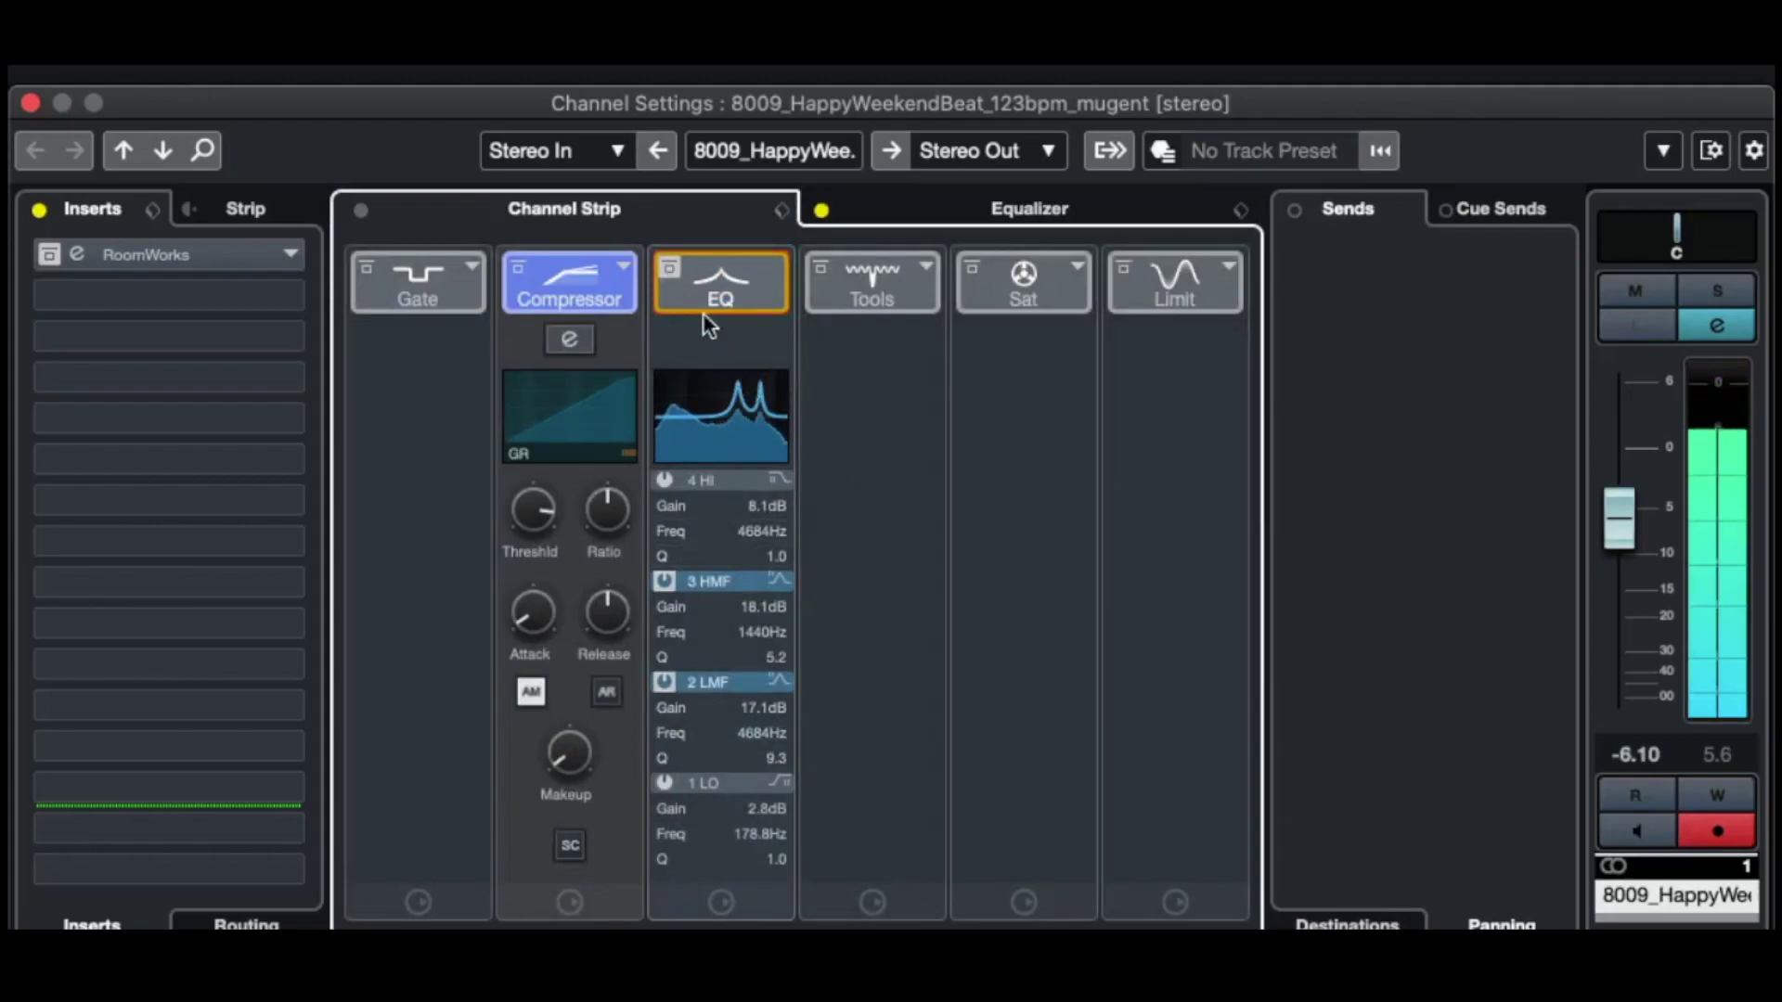
{"action": "left_click", "coordinate": [670, 268]}
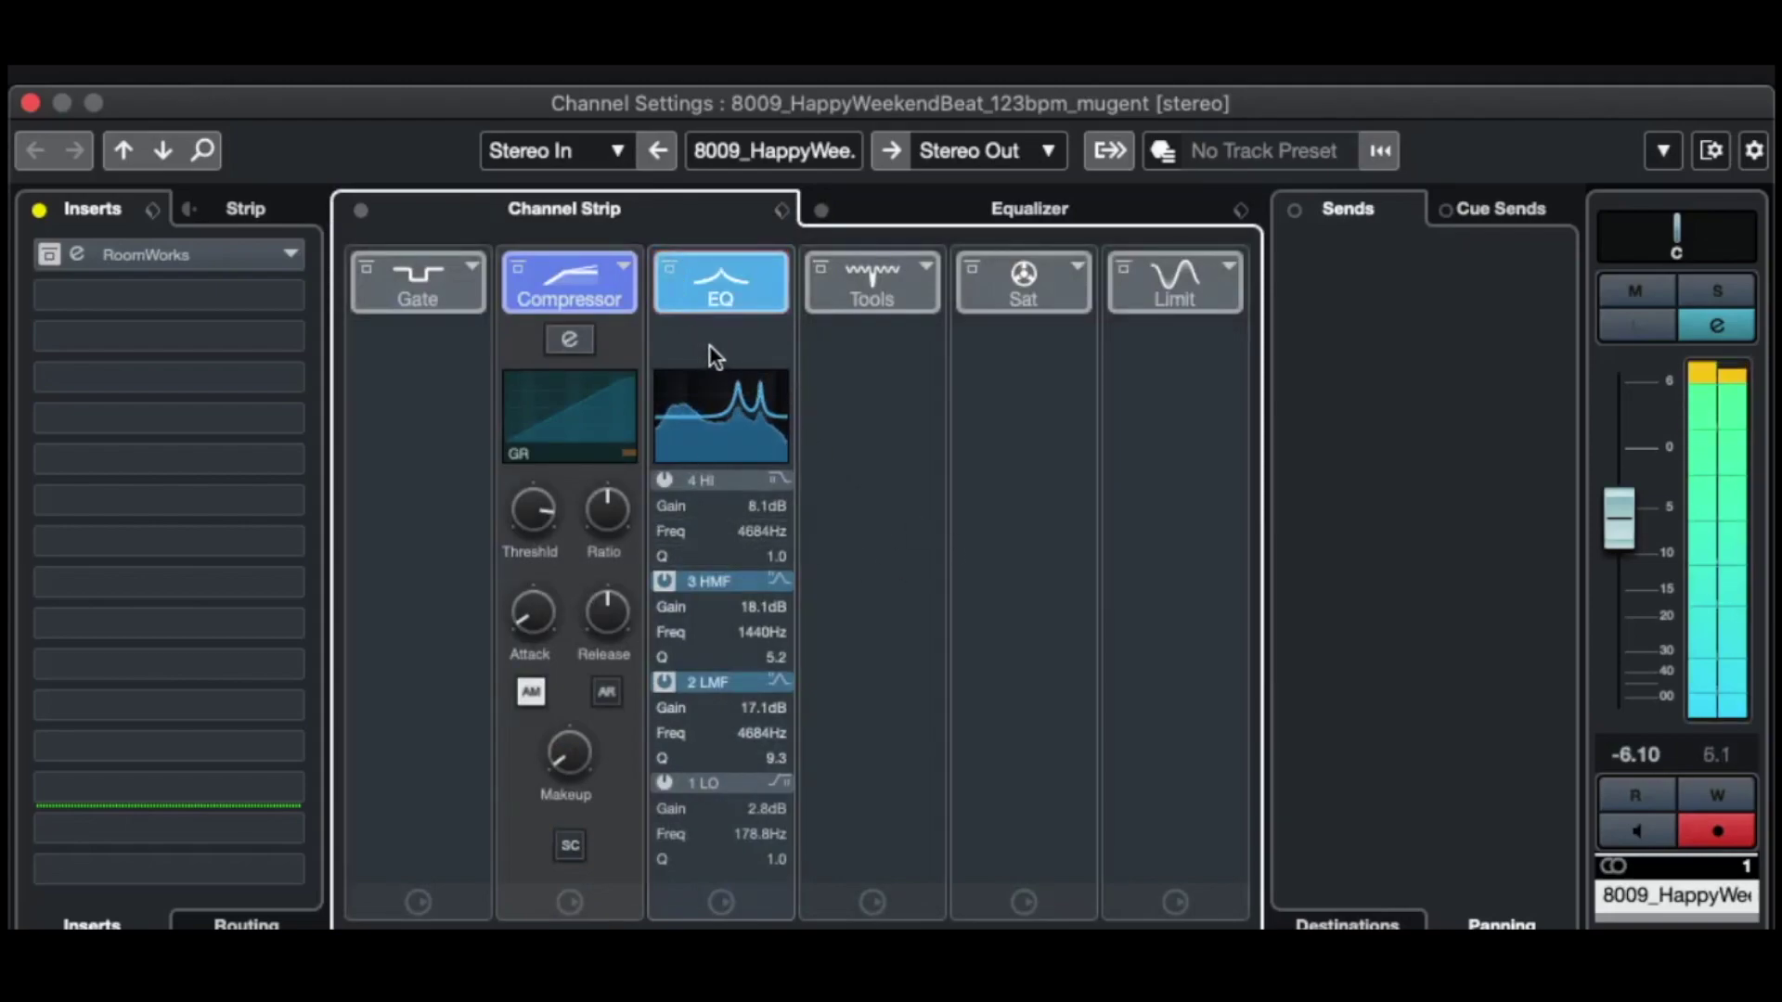
{"action": "left_click", "coordinate": [670, 268]}
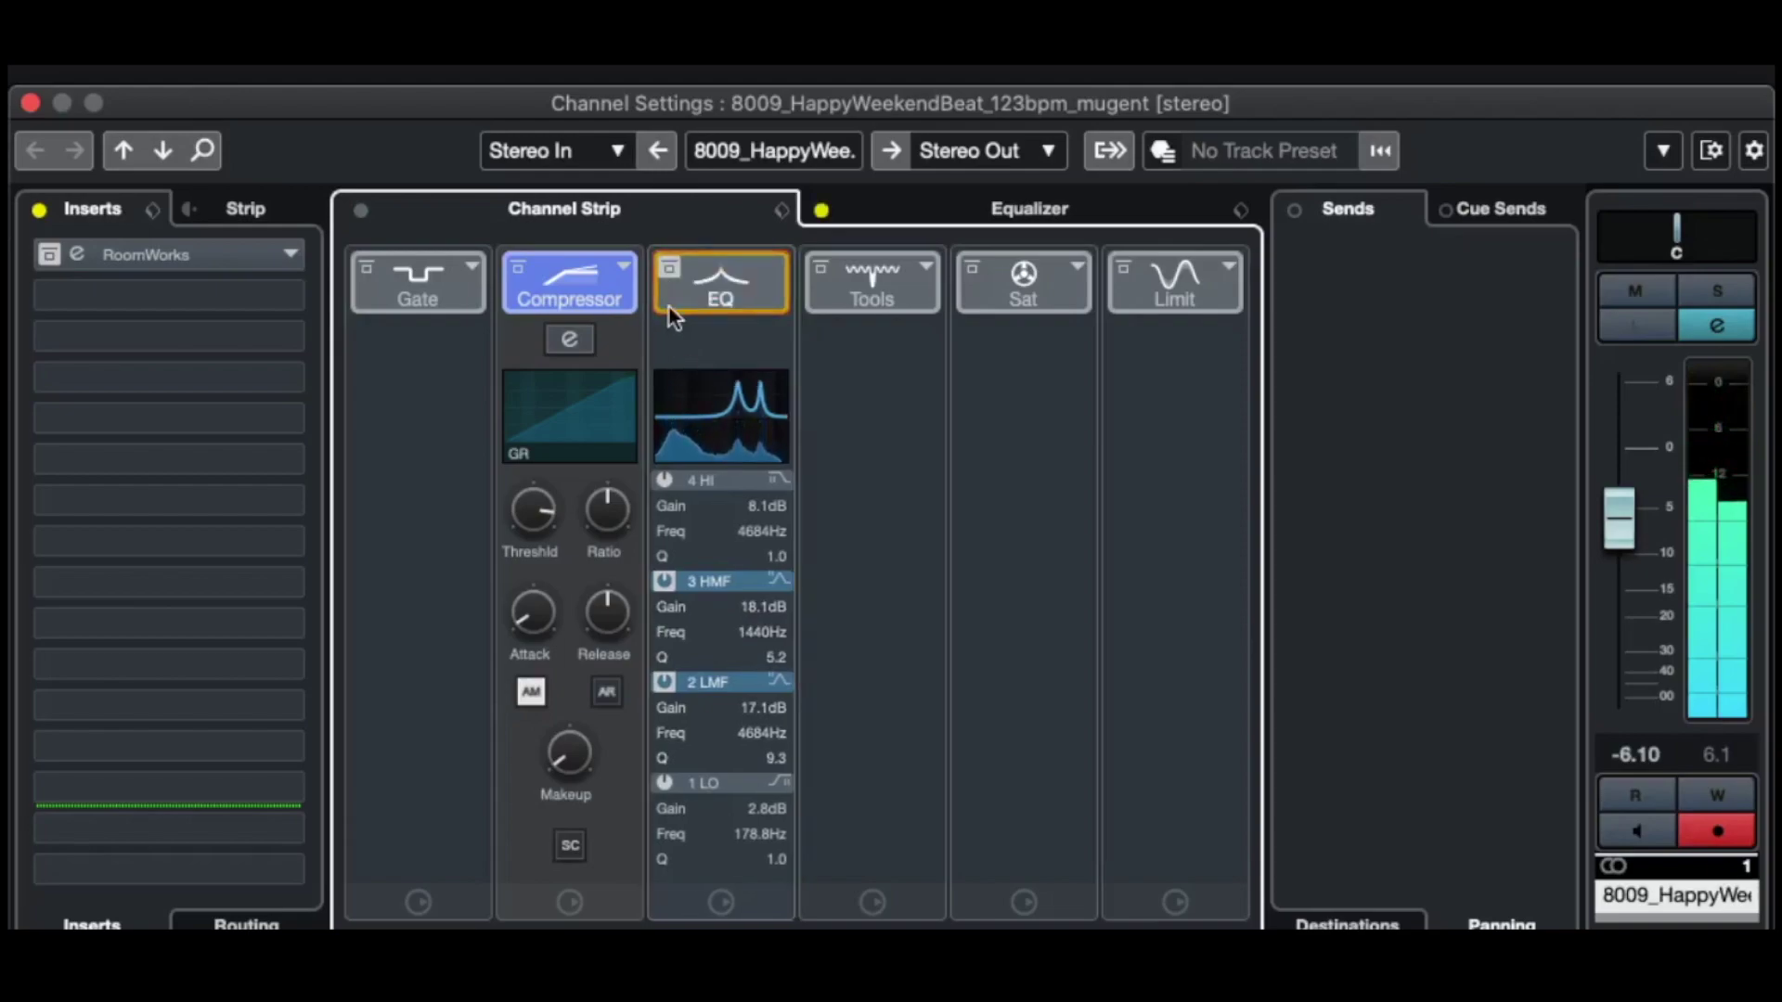
{"action": "mouse_move", "coordinate": [744, 291]}
{"action": "left_mouse_down"}
{"action": "mouse_move", "coordinate": [555, 262]}
{"action": "mouse_move", "coordinate": [755, 296]}
{"action": "left_mouse_up"}
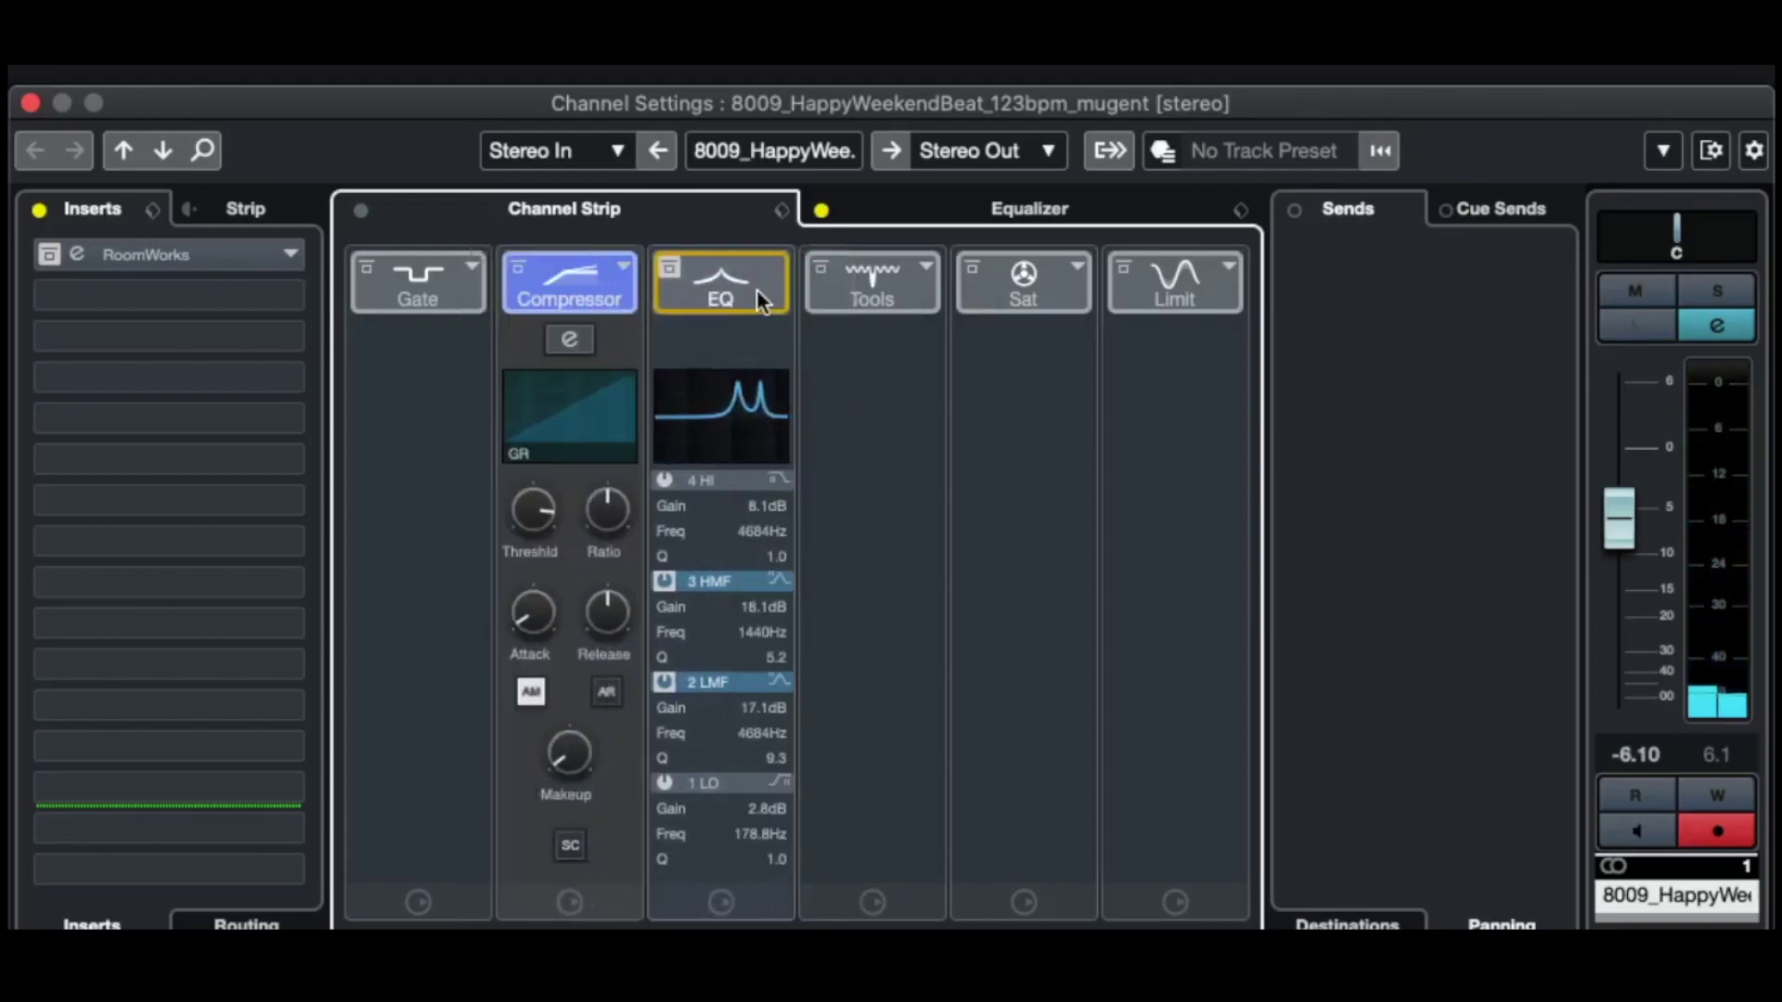
{"action": "left_click_drag", "start_coordinate": [447, 293], "coordinate": [471, 343]}
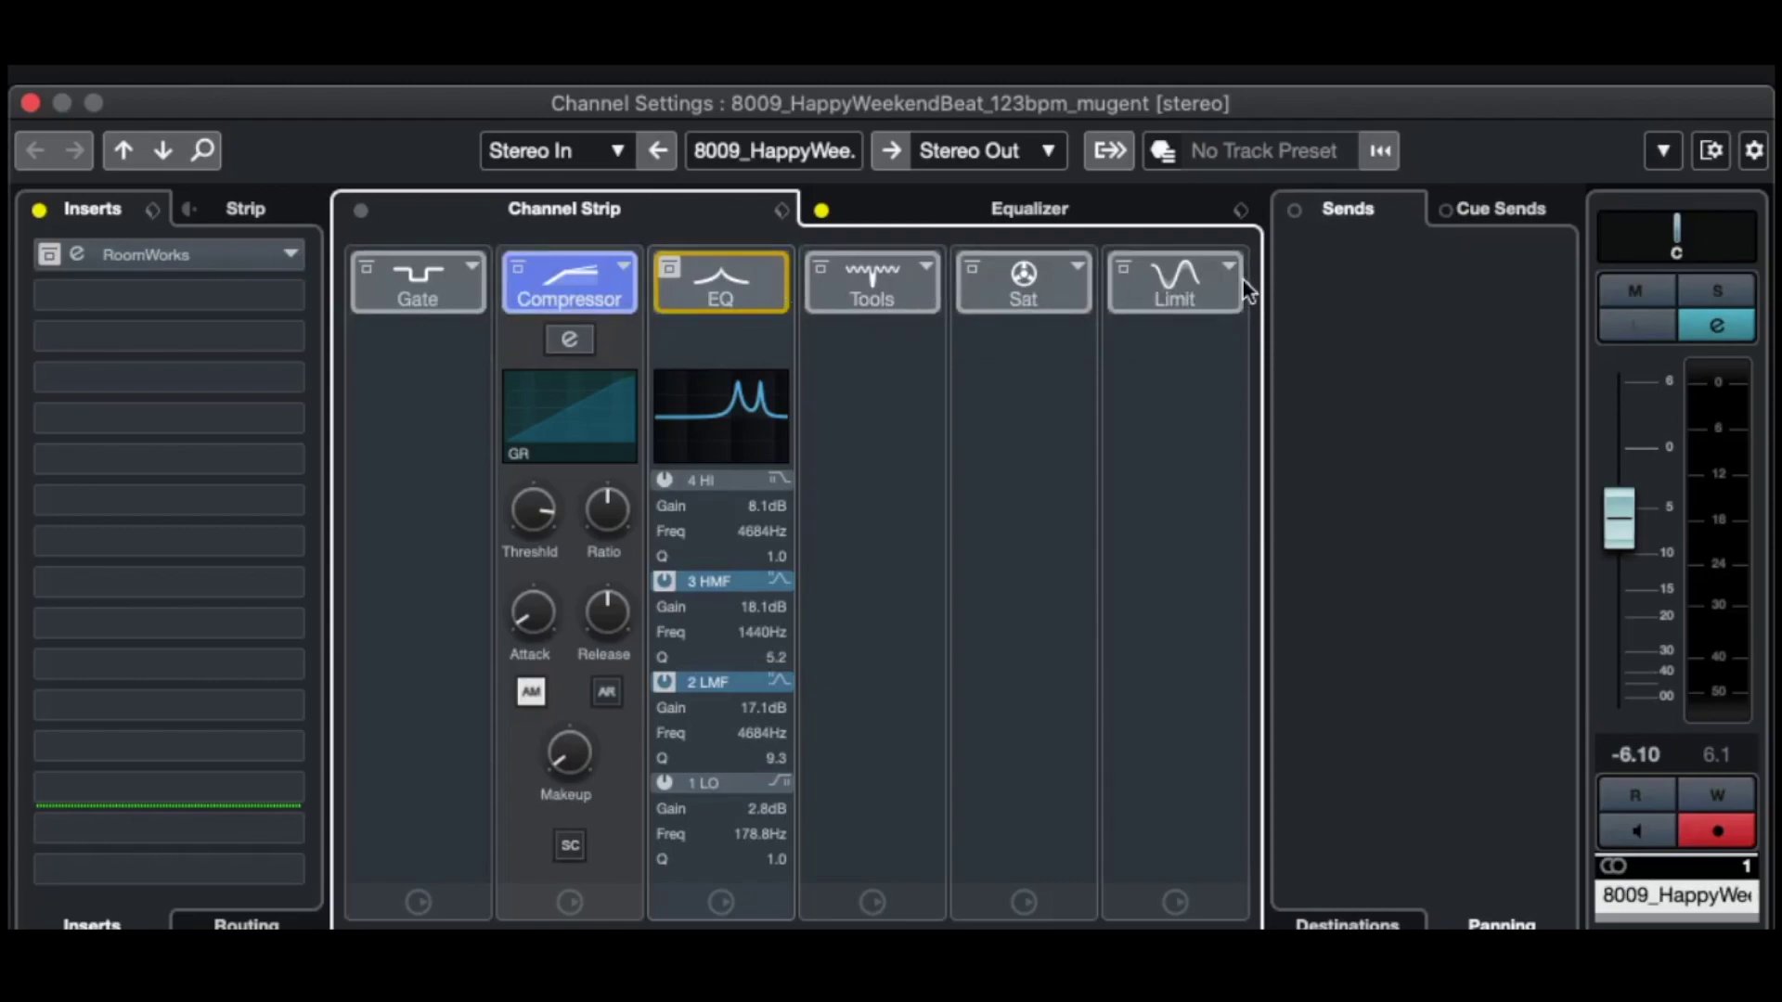
{"action": "left_click_drag", "start_coordinate": [563, 306], "coordinate": [635, 284]}
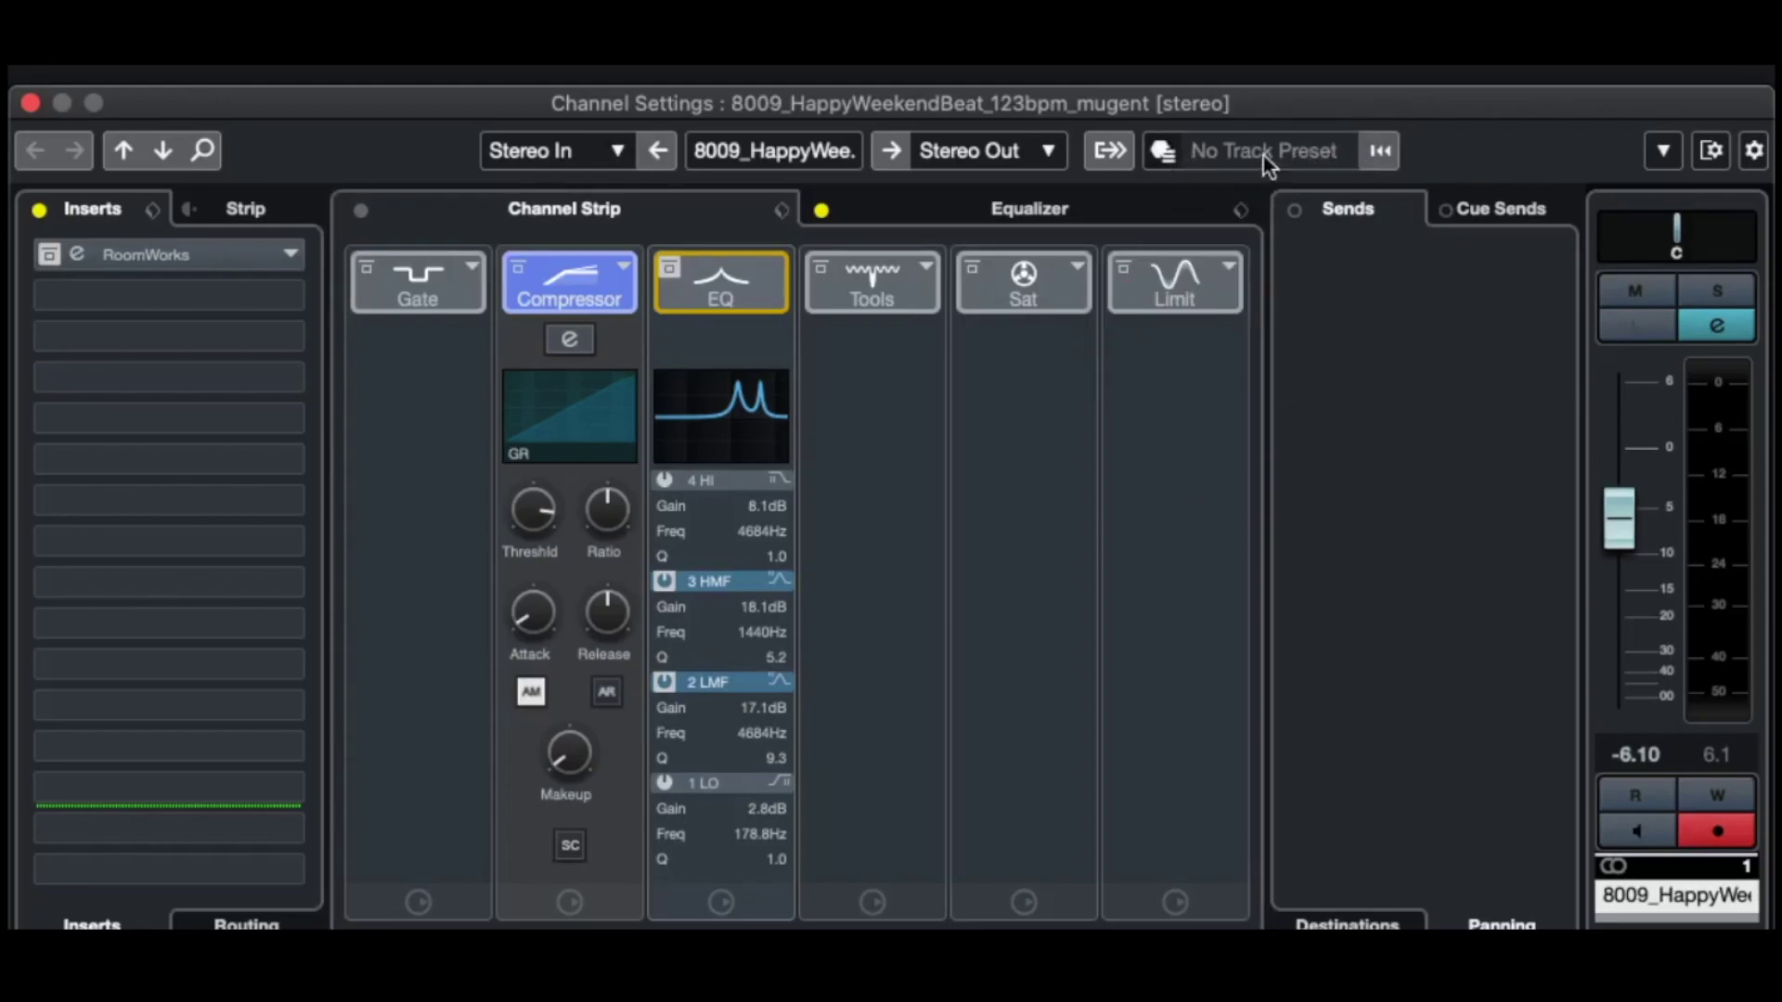
- Load the Sd Punchy track preset, filtering the presets by the Drum&Perc category with the Pop style
{"action": "left_click", "coordinate": [1170, 156]}
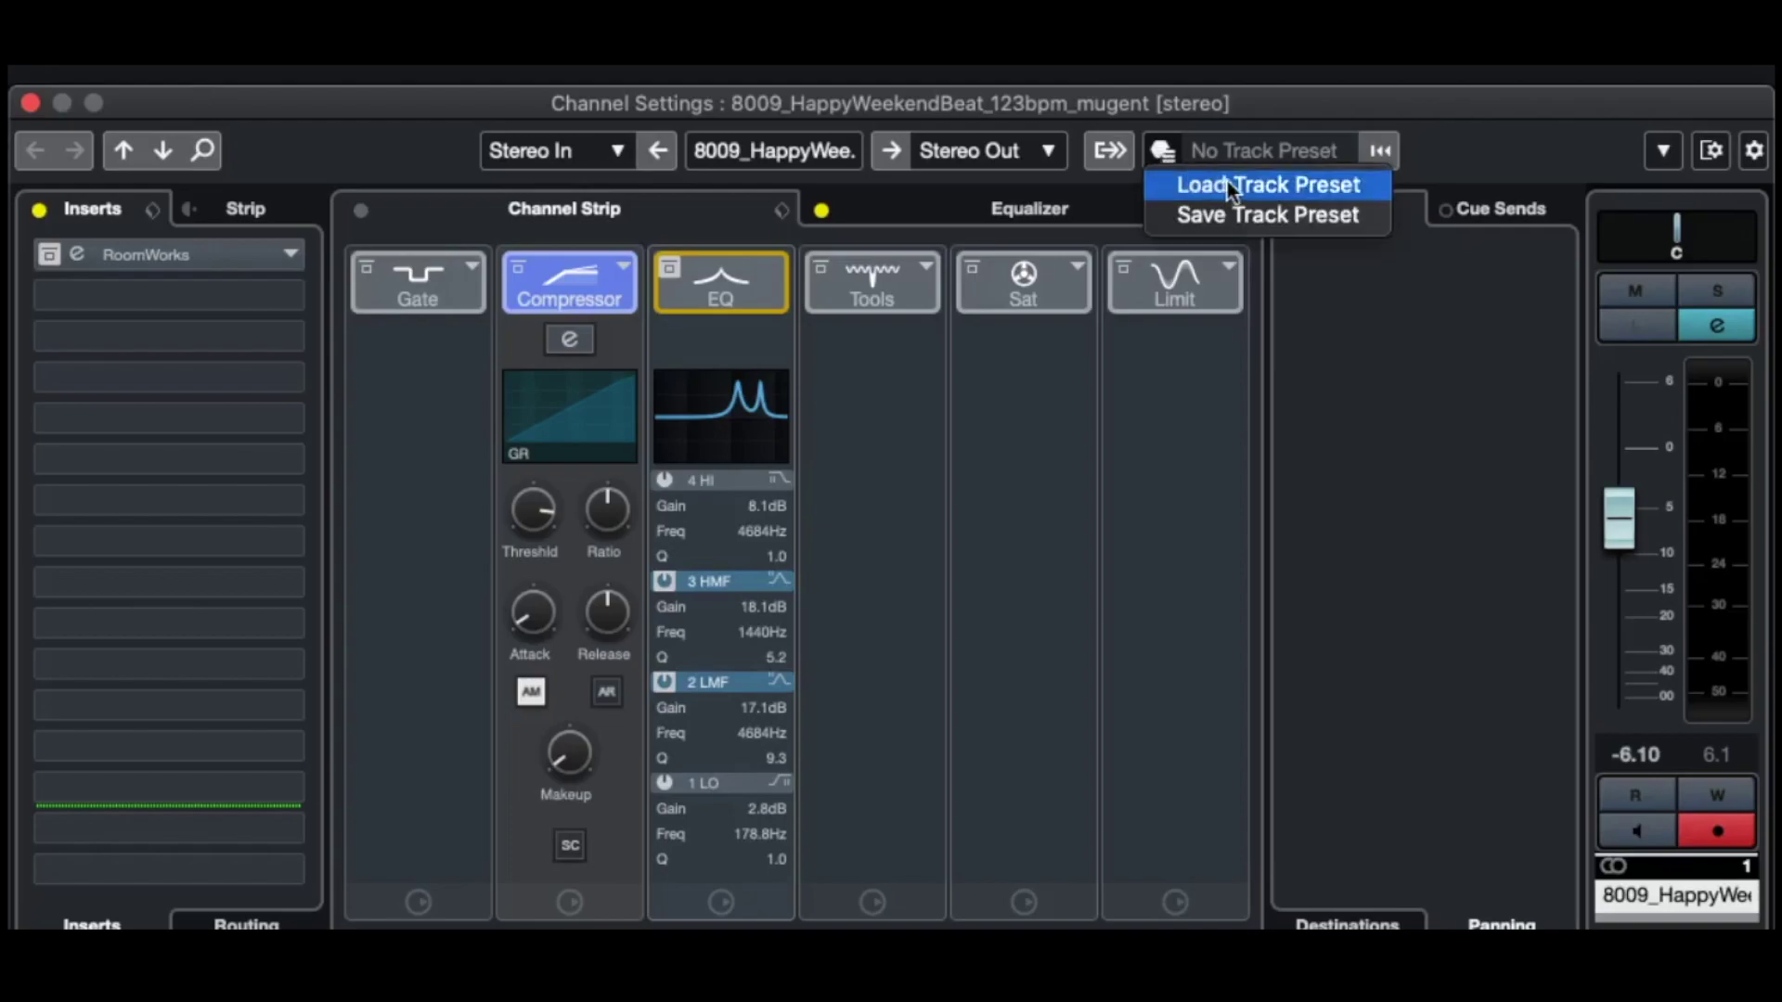
{"action": "left_click", "coordinate": [1256, 191]}
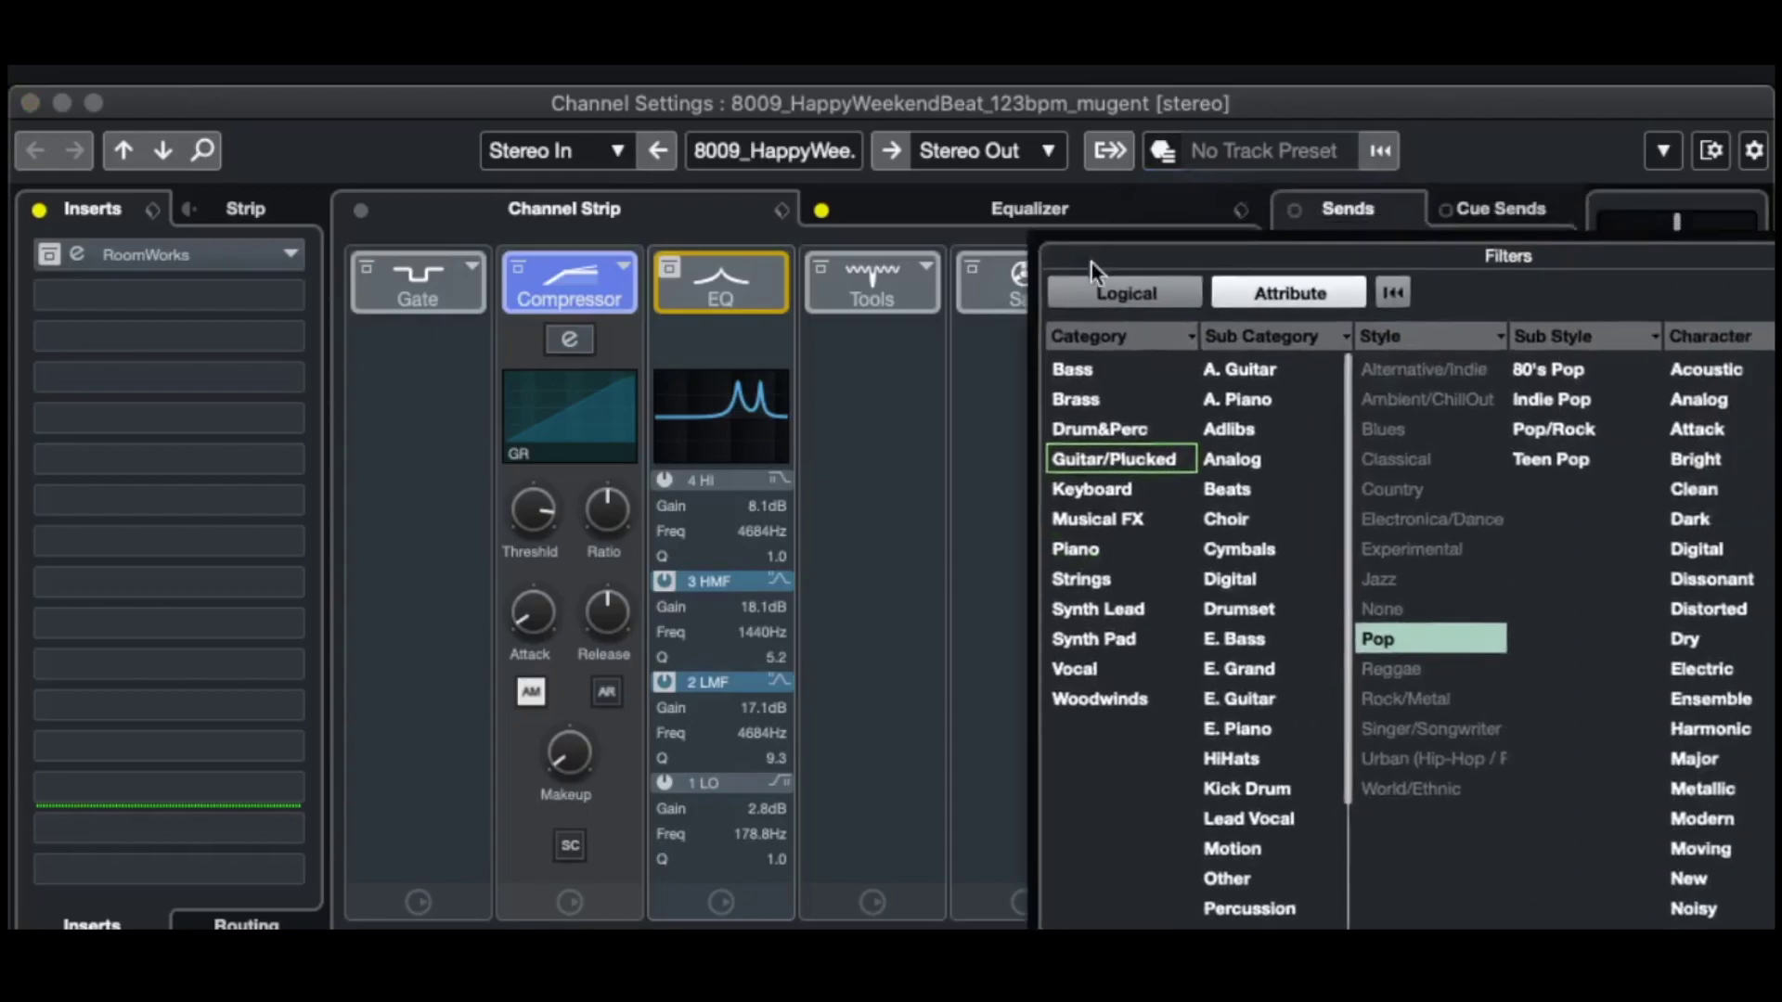
{"action": "left_click_drag", "start_coordinate": [1238, 264], "coordinate": [331, 98]}
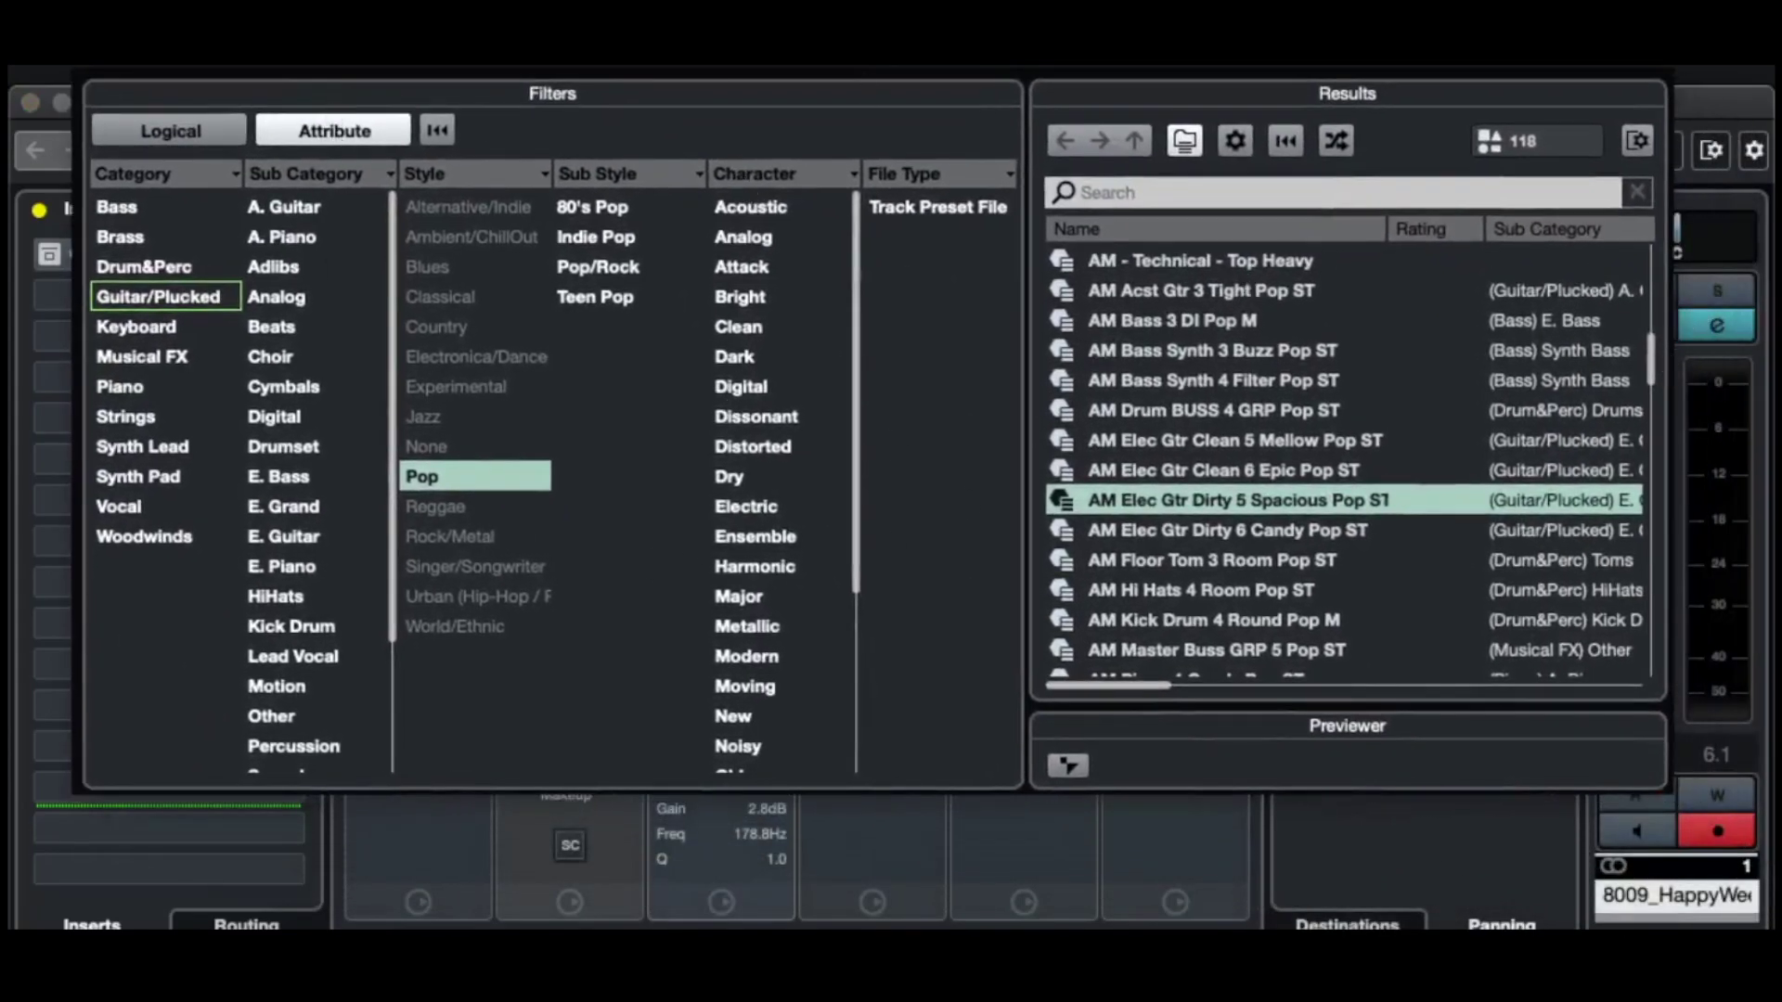
{"action": "mouse_move", "coordinate": [1653, 342]}
{"action": "left_mouse_down"}
{"action": "mouse_move", "coordinate": [1657, 737]}
{"action": "mouse_move", "coordinate": [1671, 360]}
{"action": "left_mouse_up"}
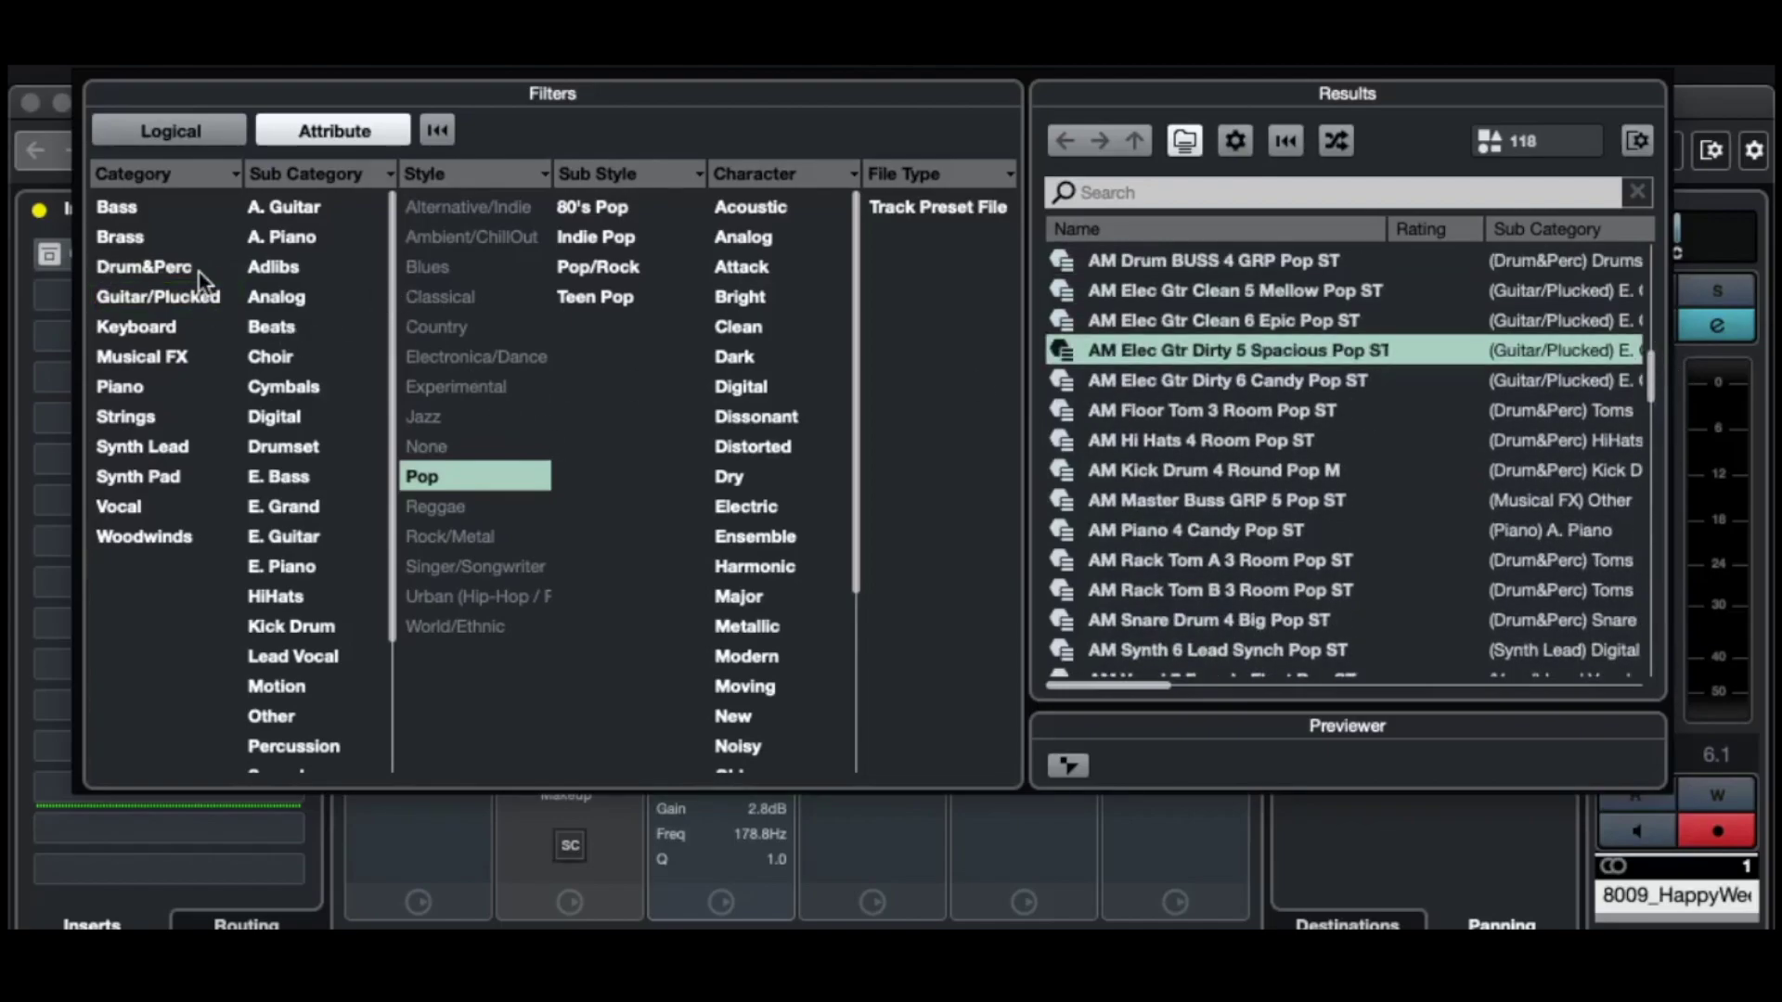
{"action": "left_click", "coordinate": [130, 269]}
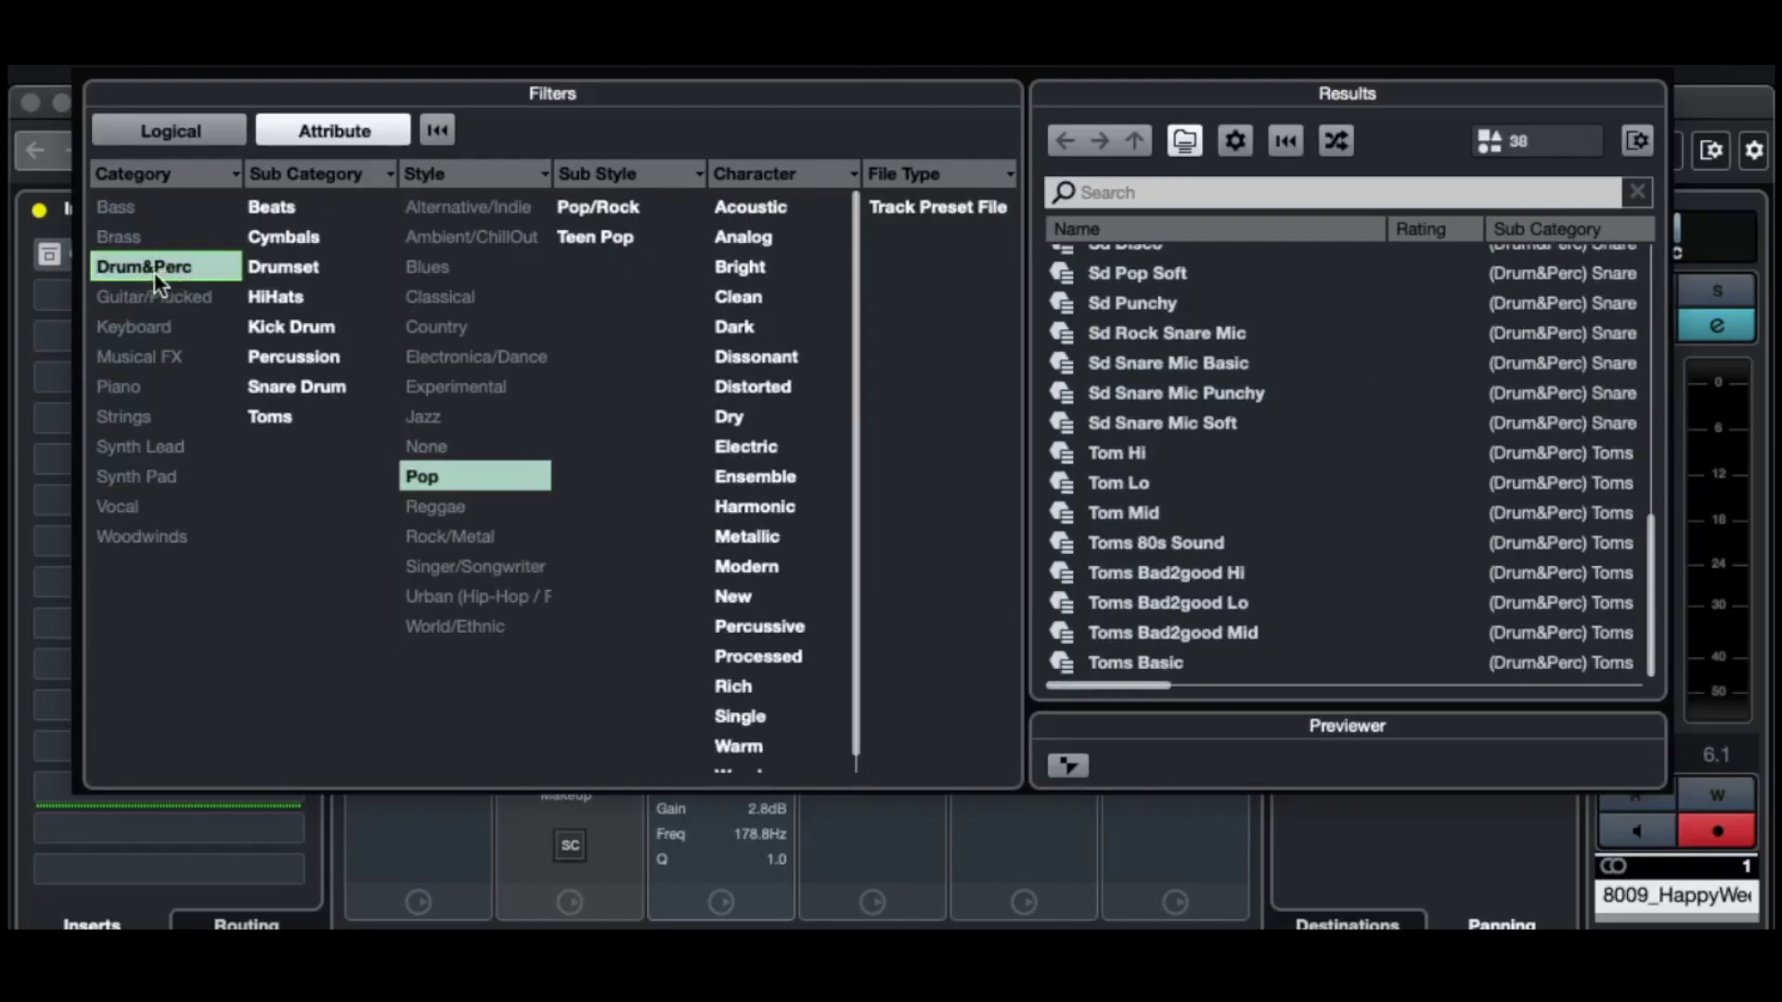
{"action": "left_click", "coordinate": [1151, 307]}
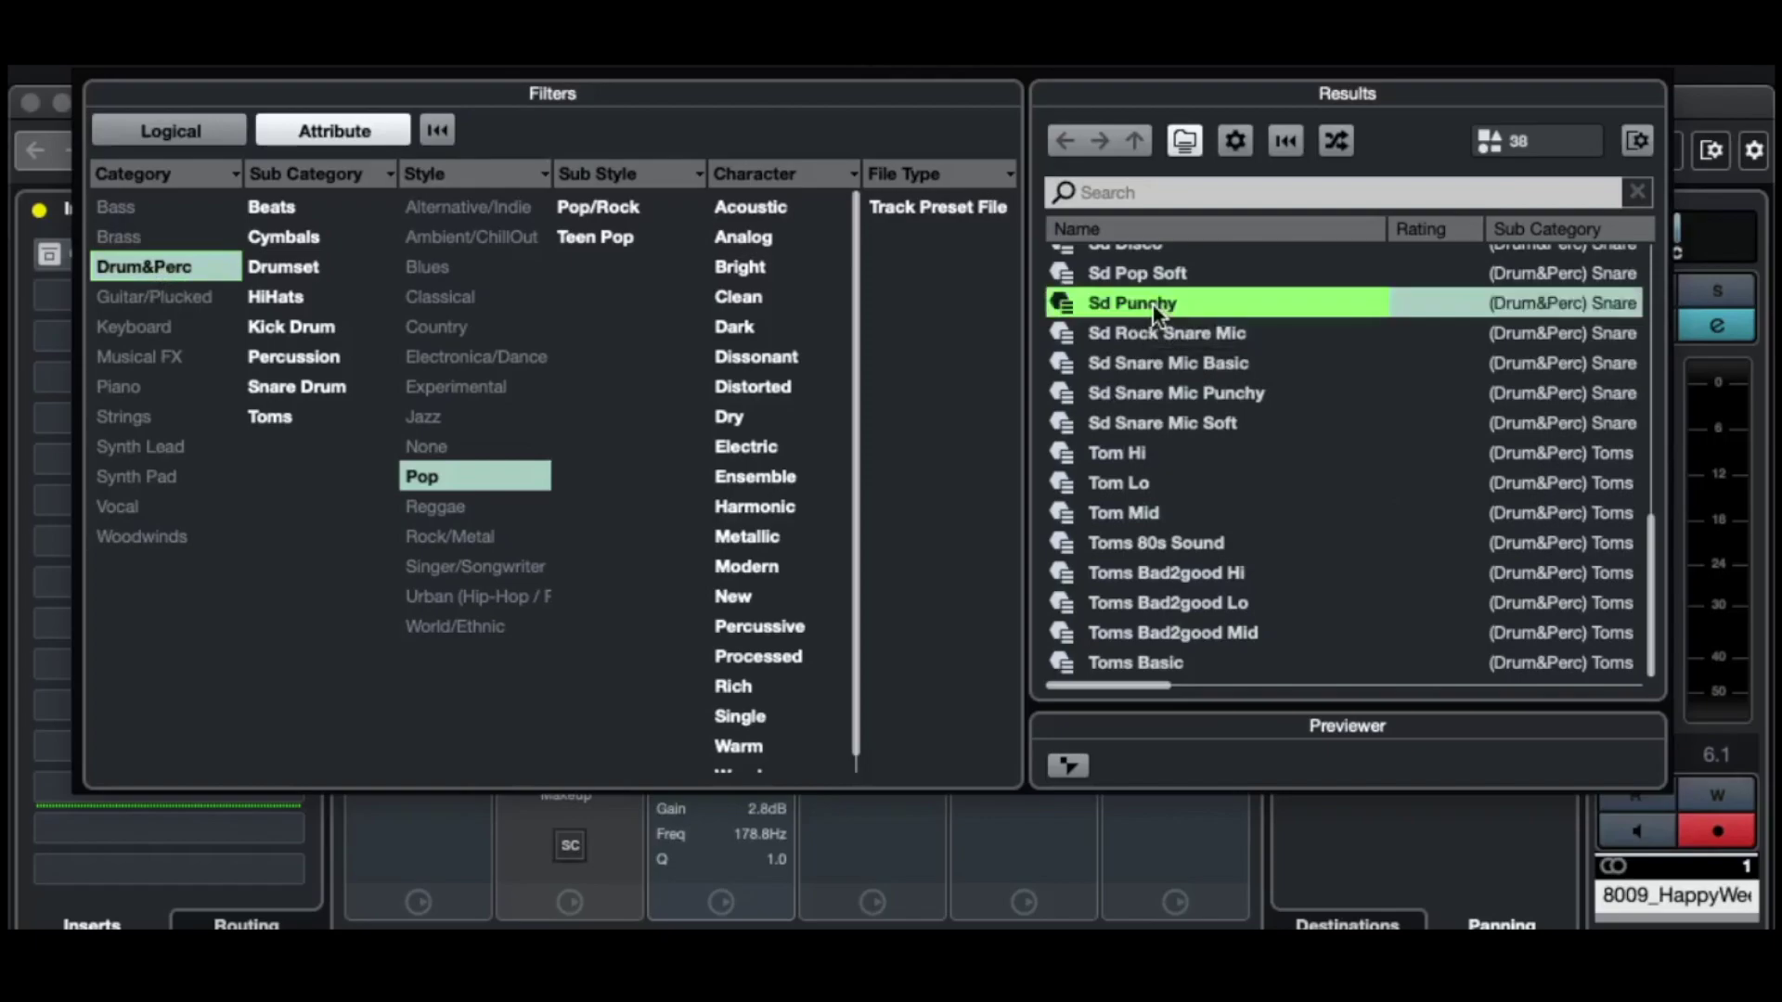
{"action": "double_click", "coordinate": [1152, 304]}
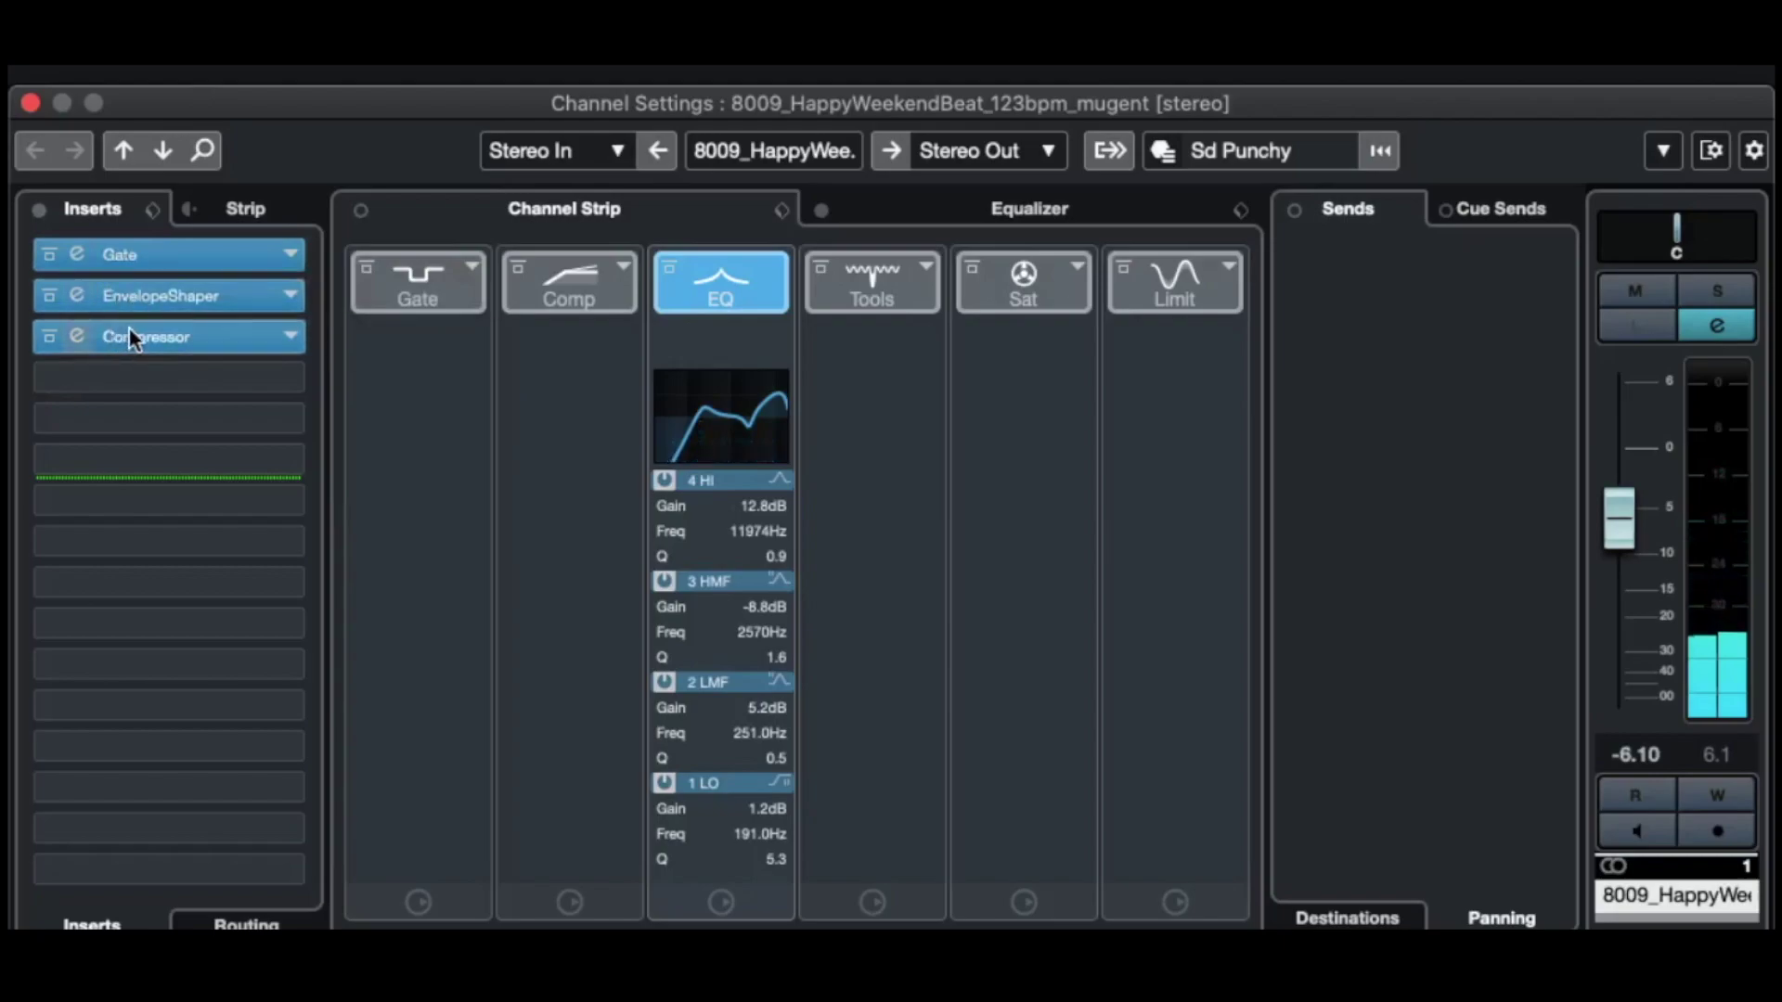
- Inspect the editors of the preset's EnvelopeShaper, Compressor and Gate inserts during playback and close them
{"action": "left_click", "coordinate": [80, 298]}
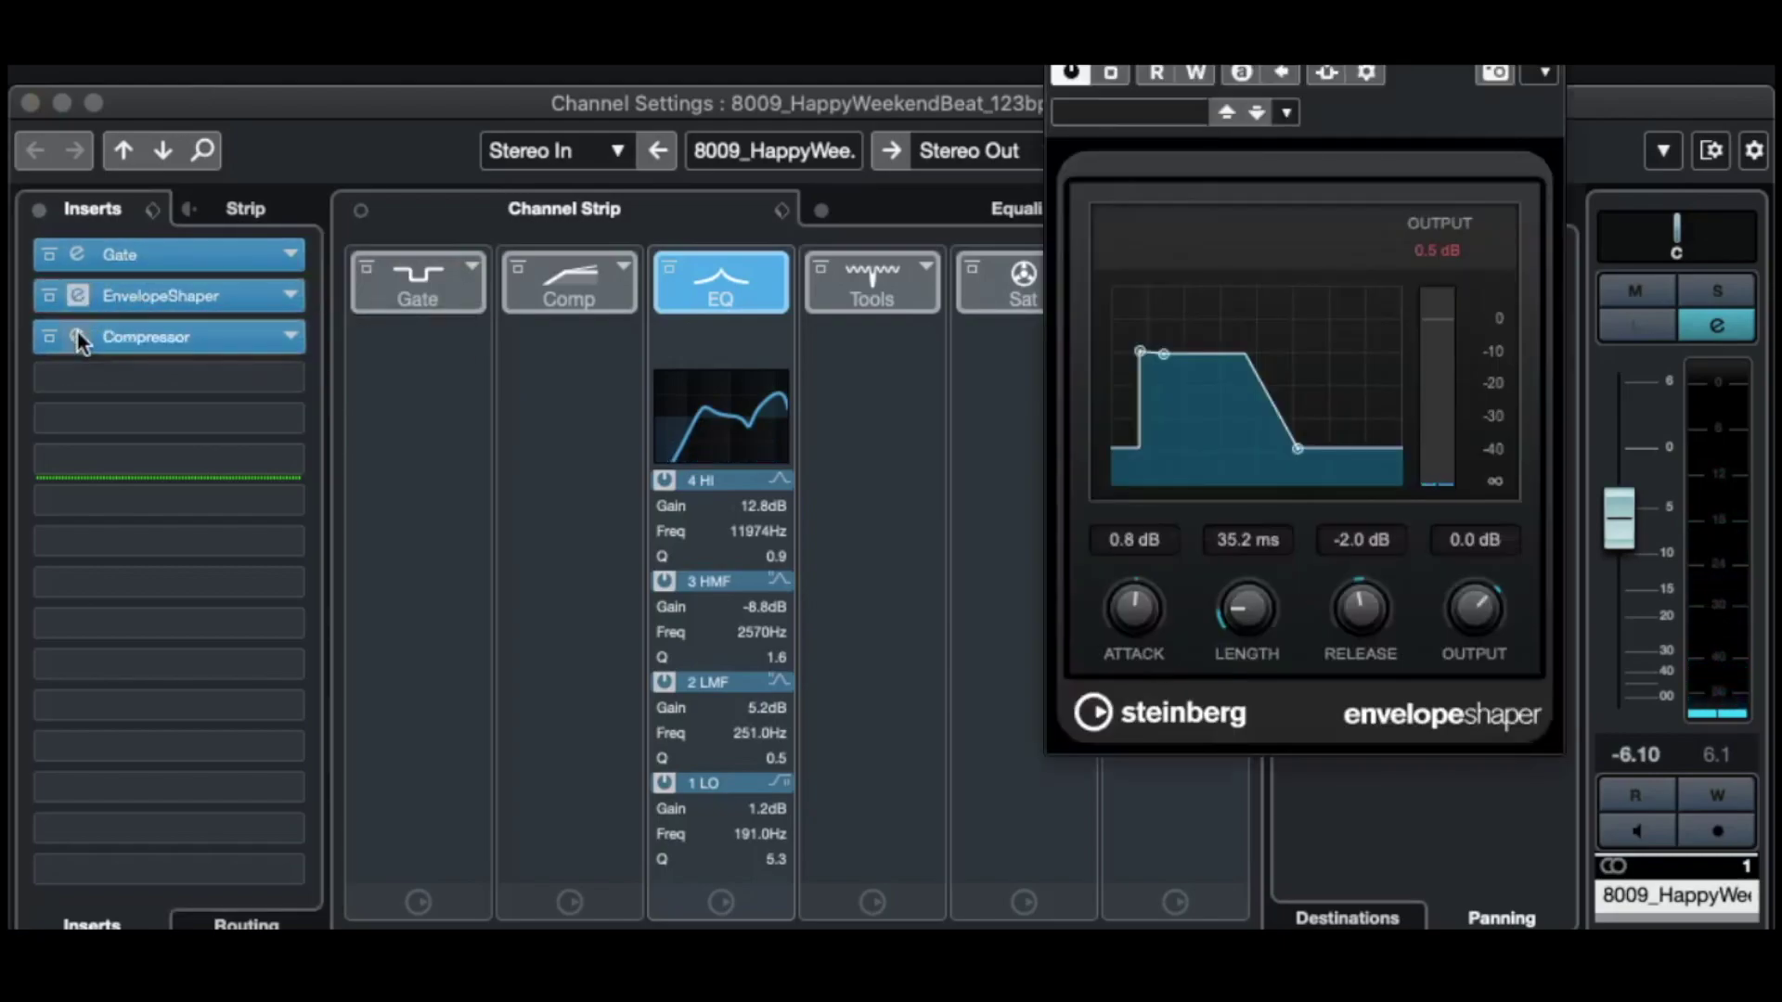
{"action": "left_click", "coordinate": [77, 333]}
{"action": "left_click", "coordinate": [78, 254]}
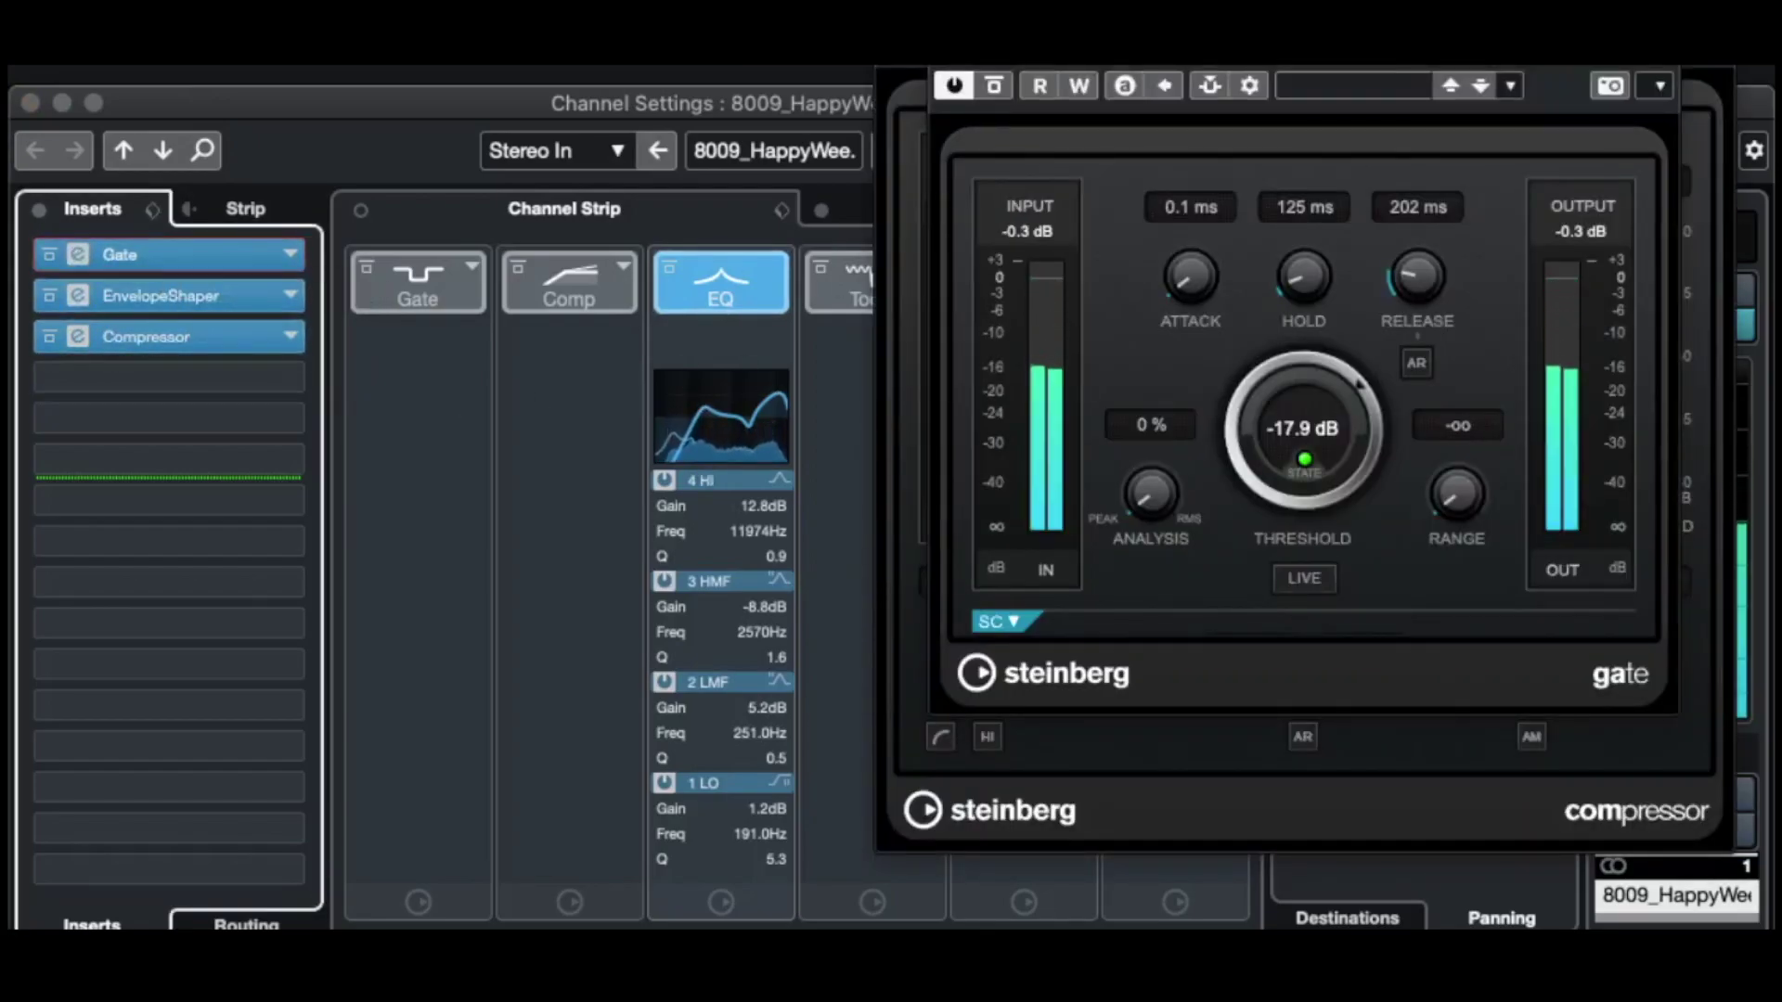
{"action": "left_click", "coordinate": [951, 52]}
{"action": "left_click", "coordinate": [898, 28]}
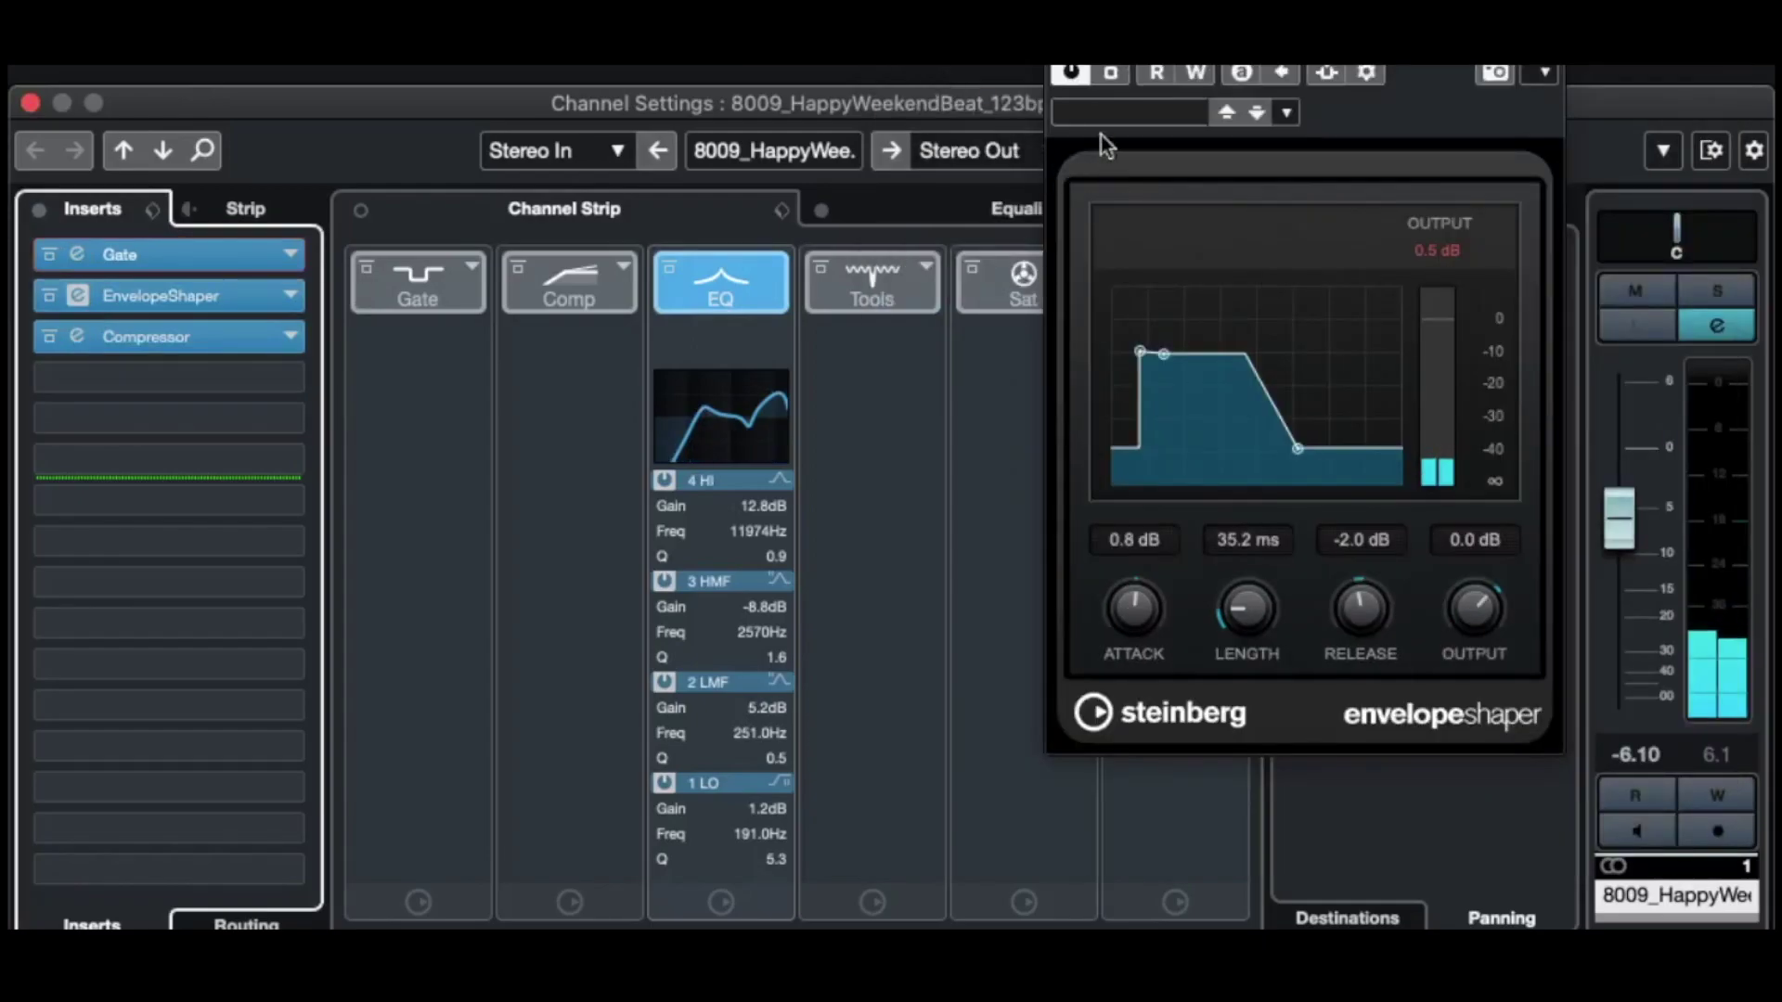
{"action": "left_click", "coordinate": [1067, 36]}
- Turn on the output chain display for the channel
{"action": "left_click", "coordinate": [1118, 152]}
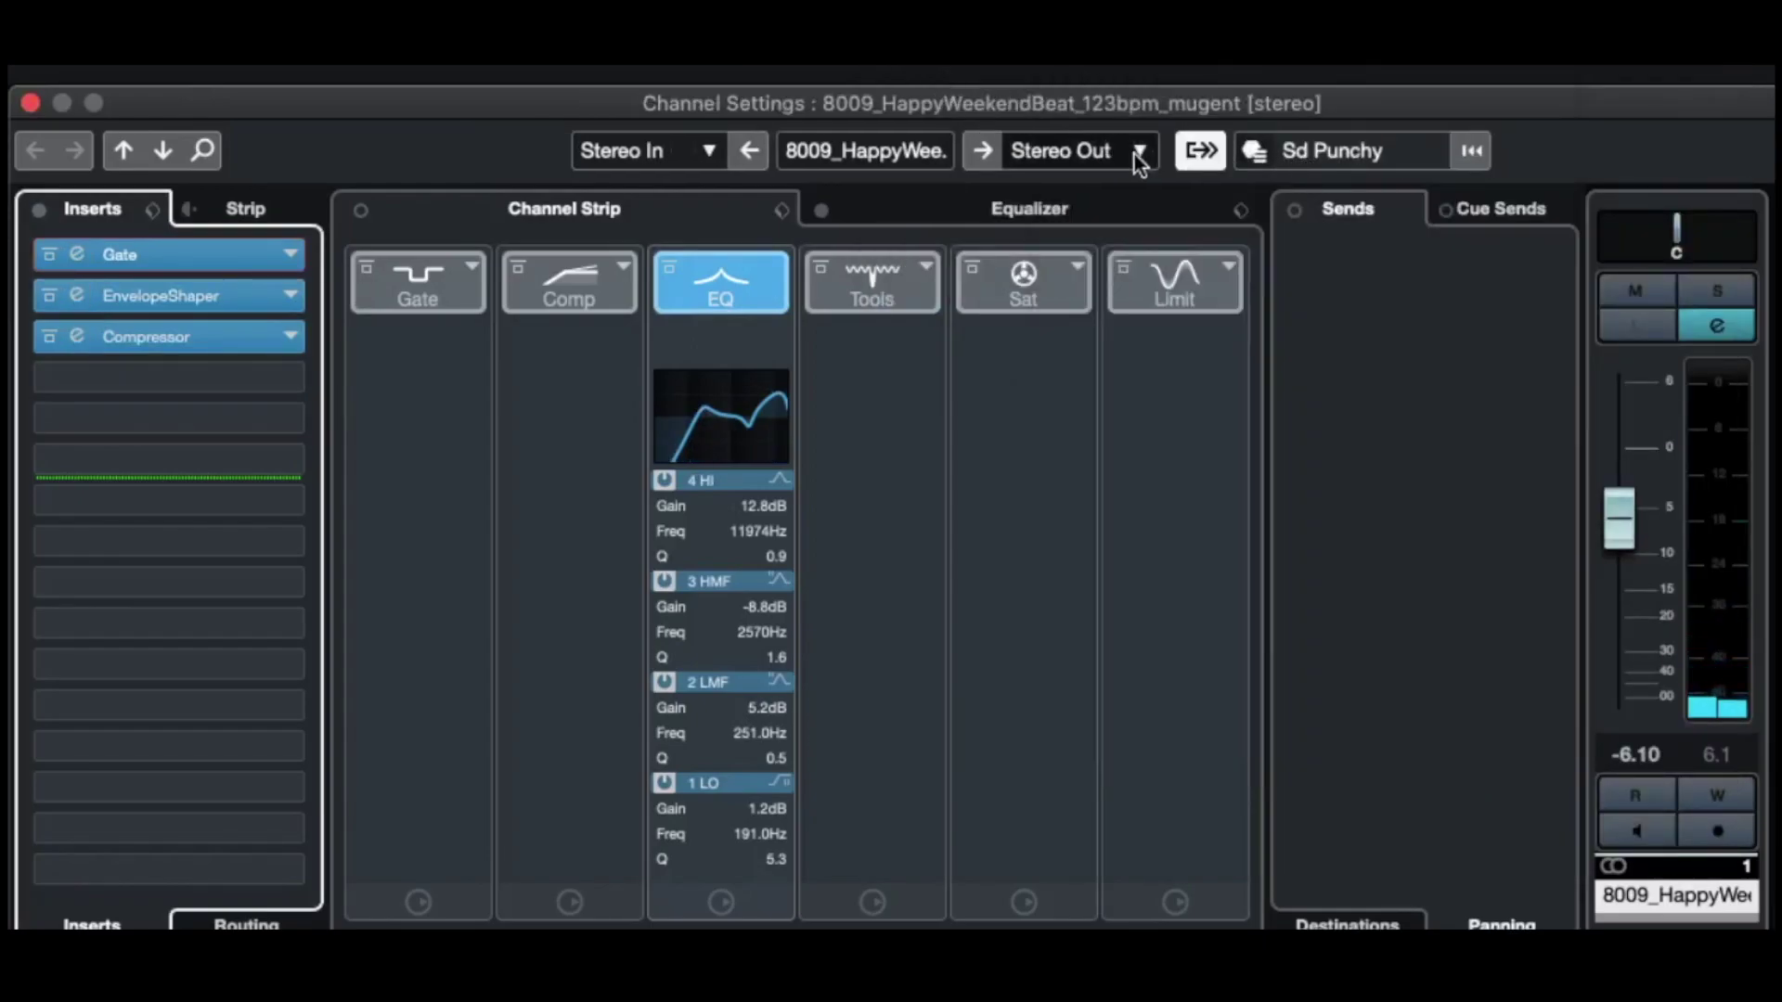
- Load the Sd Rock Snare Mic track preset on the beat channel and play the loop to hear it
{"action": "left_click", "coordinate": [1162, 154]}
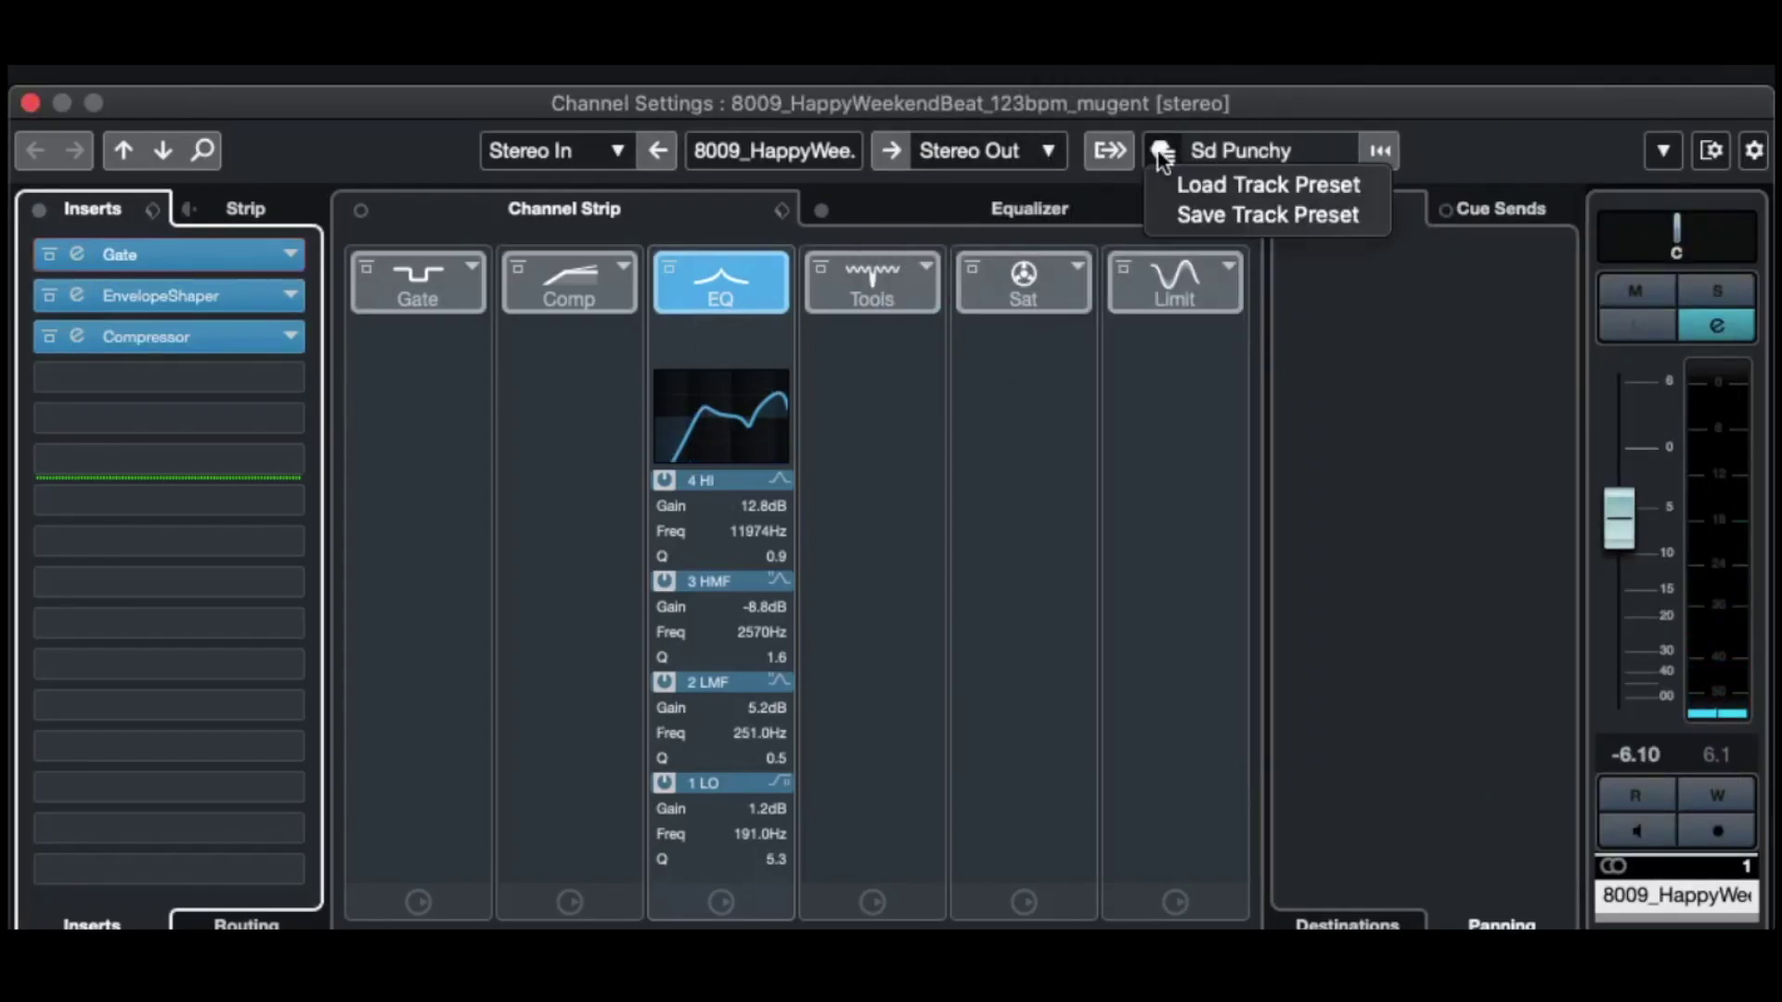
{"action": "left_click", "coordinate": [1188, 185]}
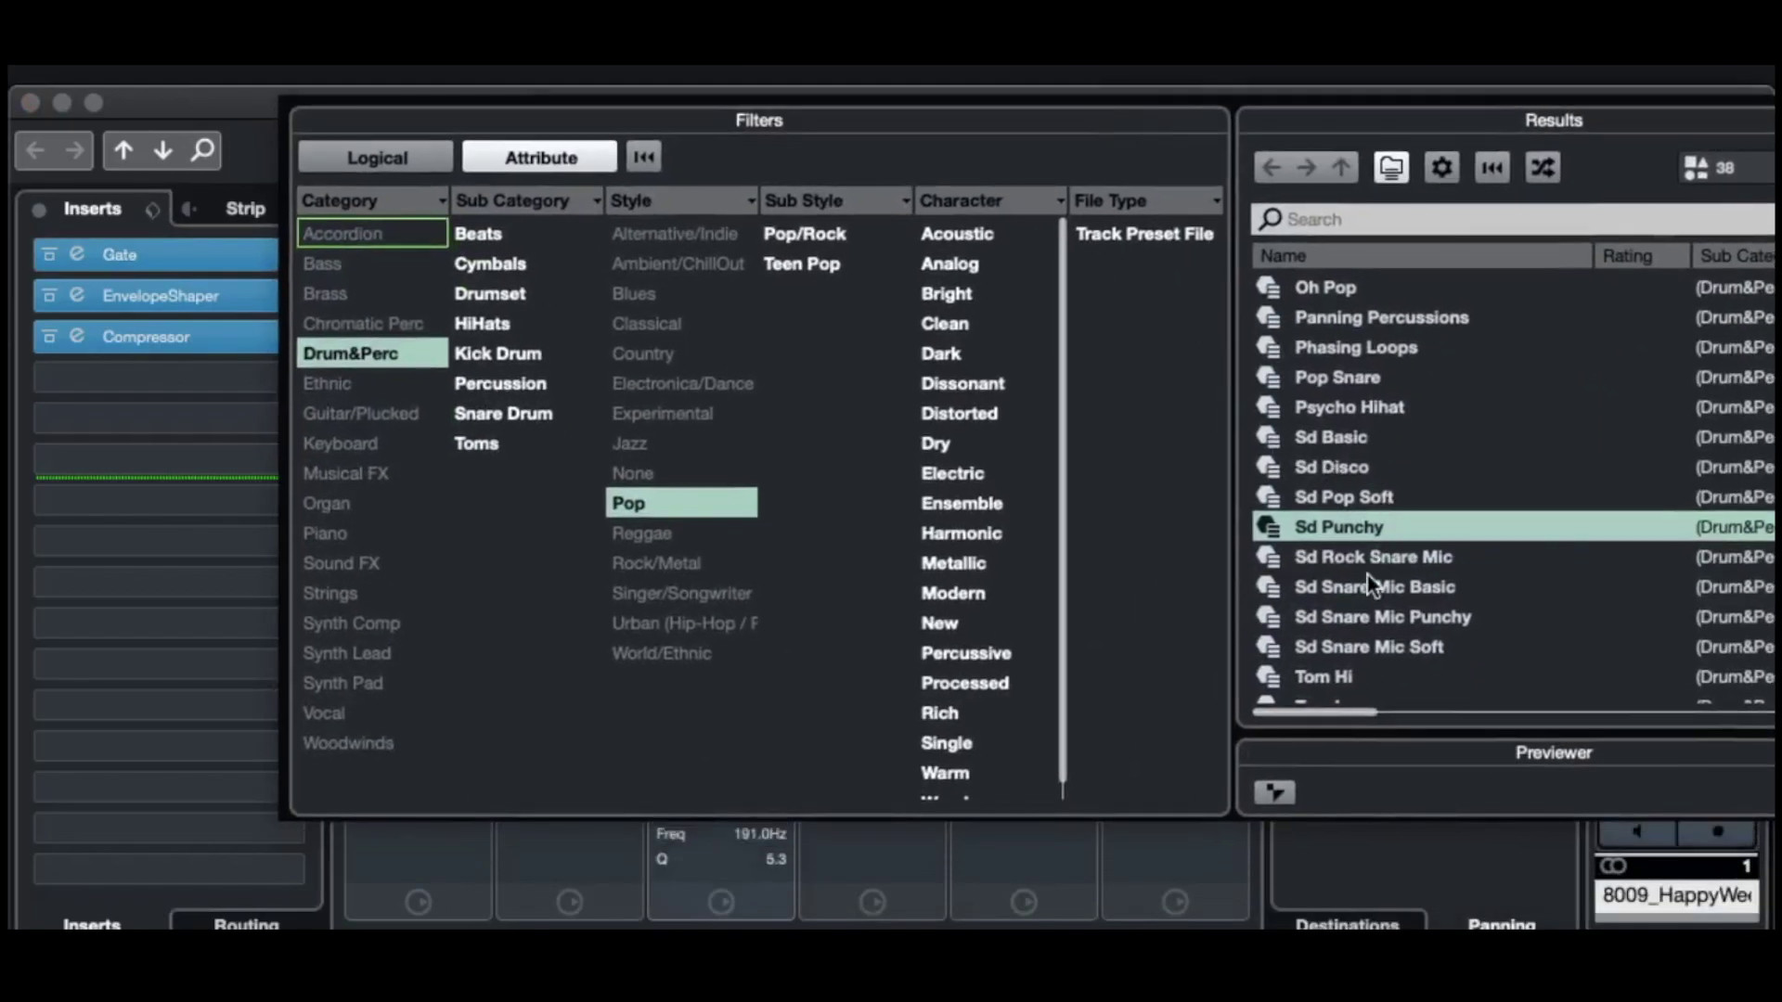
{"action": "left_click", "coordinate": [1374, 560]}
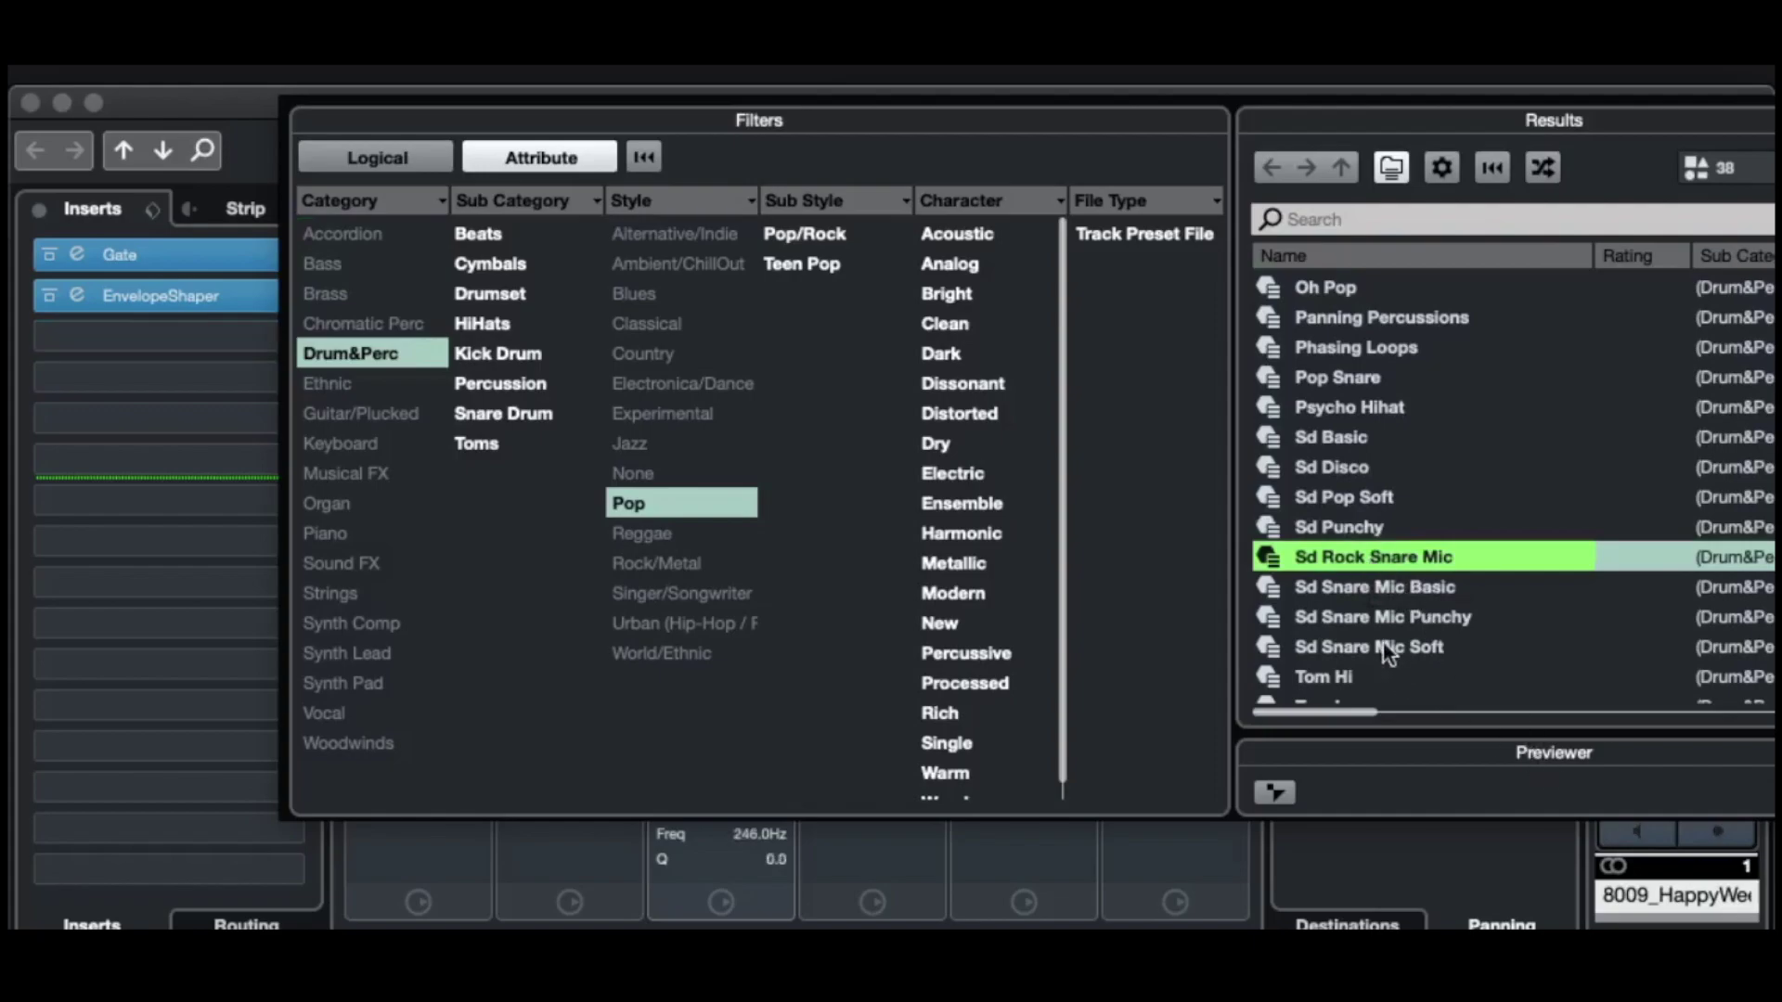
{"action": "double_click", "coordinate": [1361, 560]}
{"action": "key", "text": "space"}
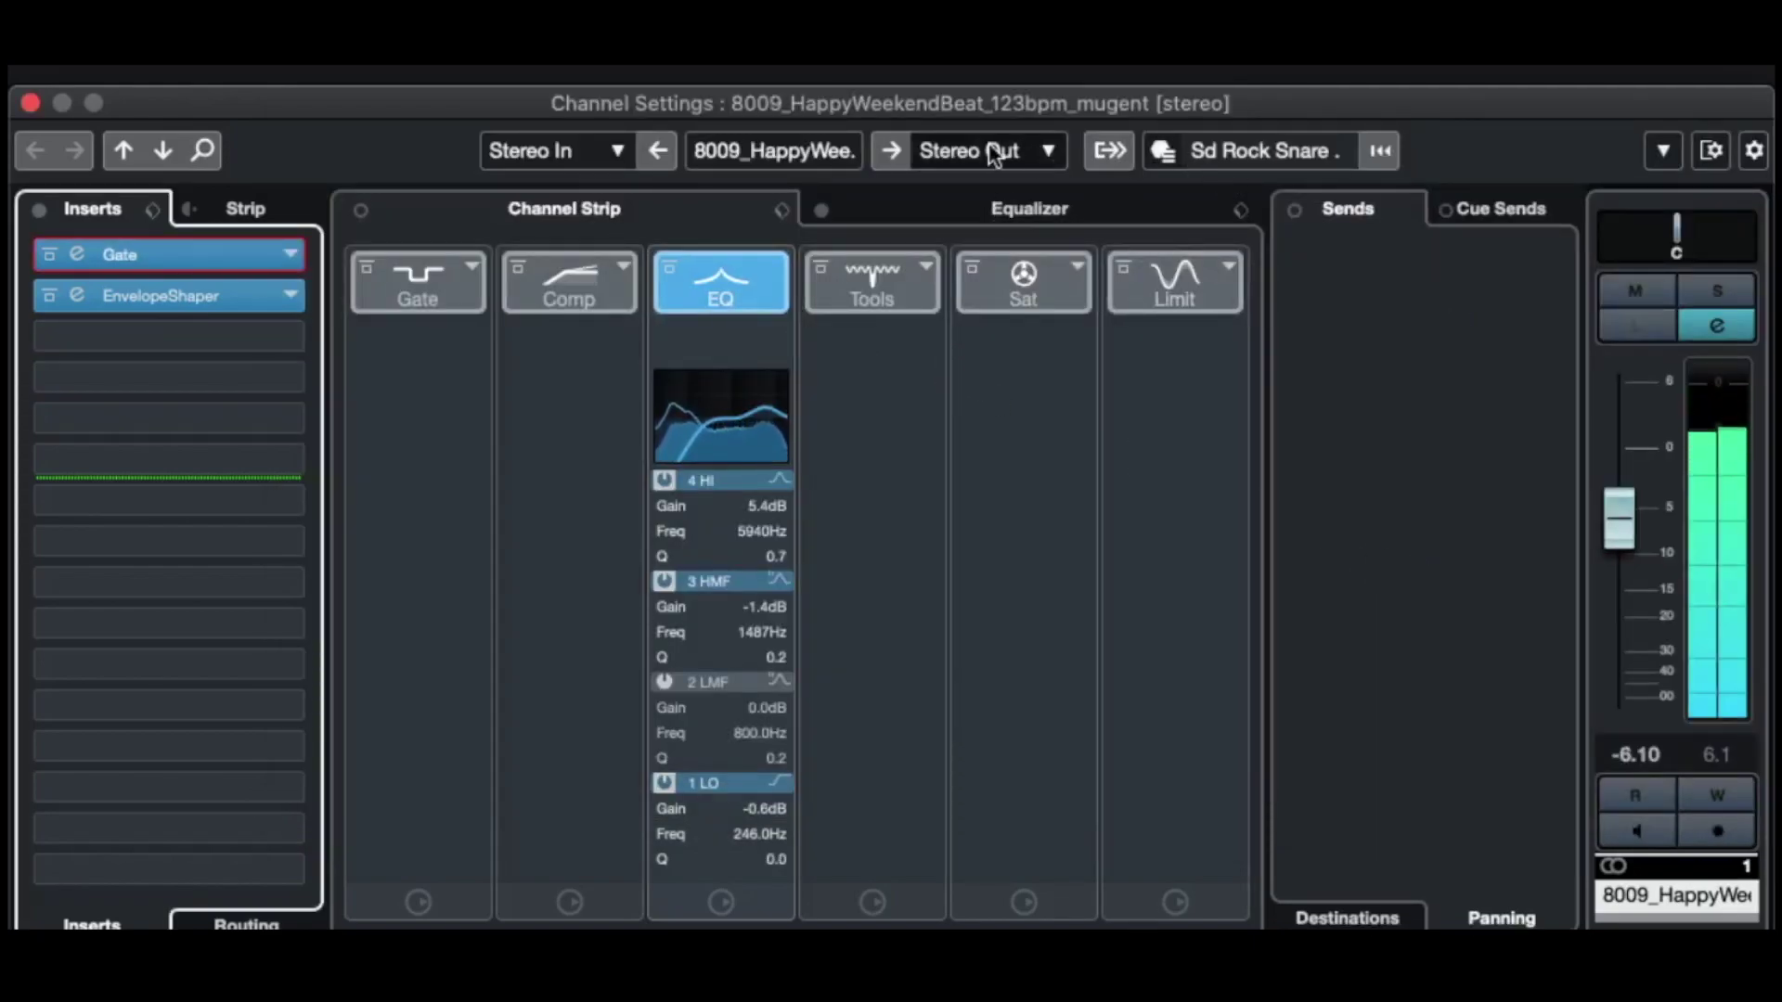
- Replace the channel's track preset with Sd Snare Mic Punchy from the Pop-style Drum&Perc presets
{"action": "left_click", "coordinate": [1164, 153]}
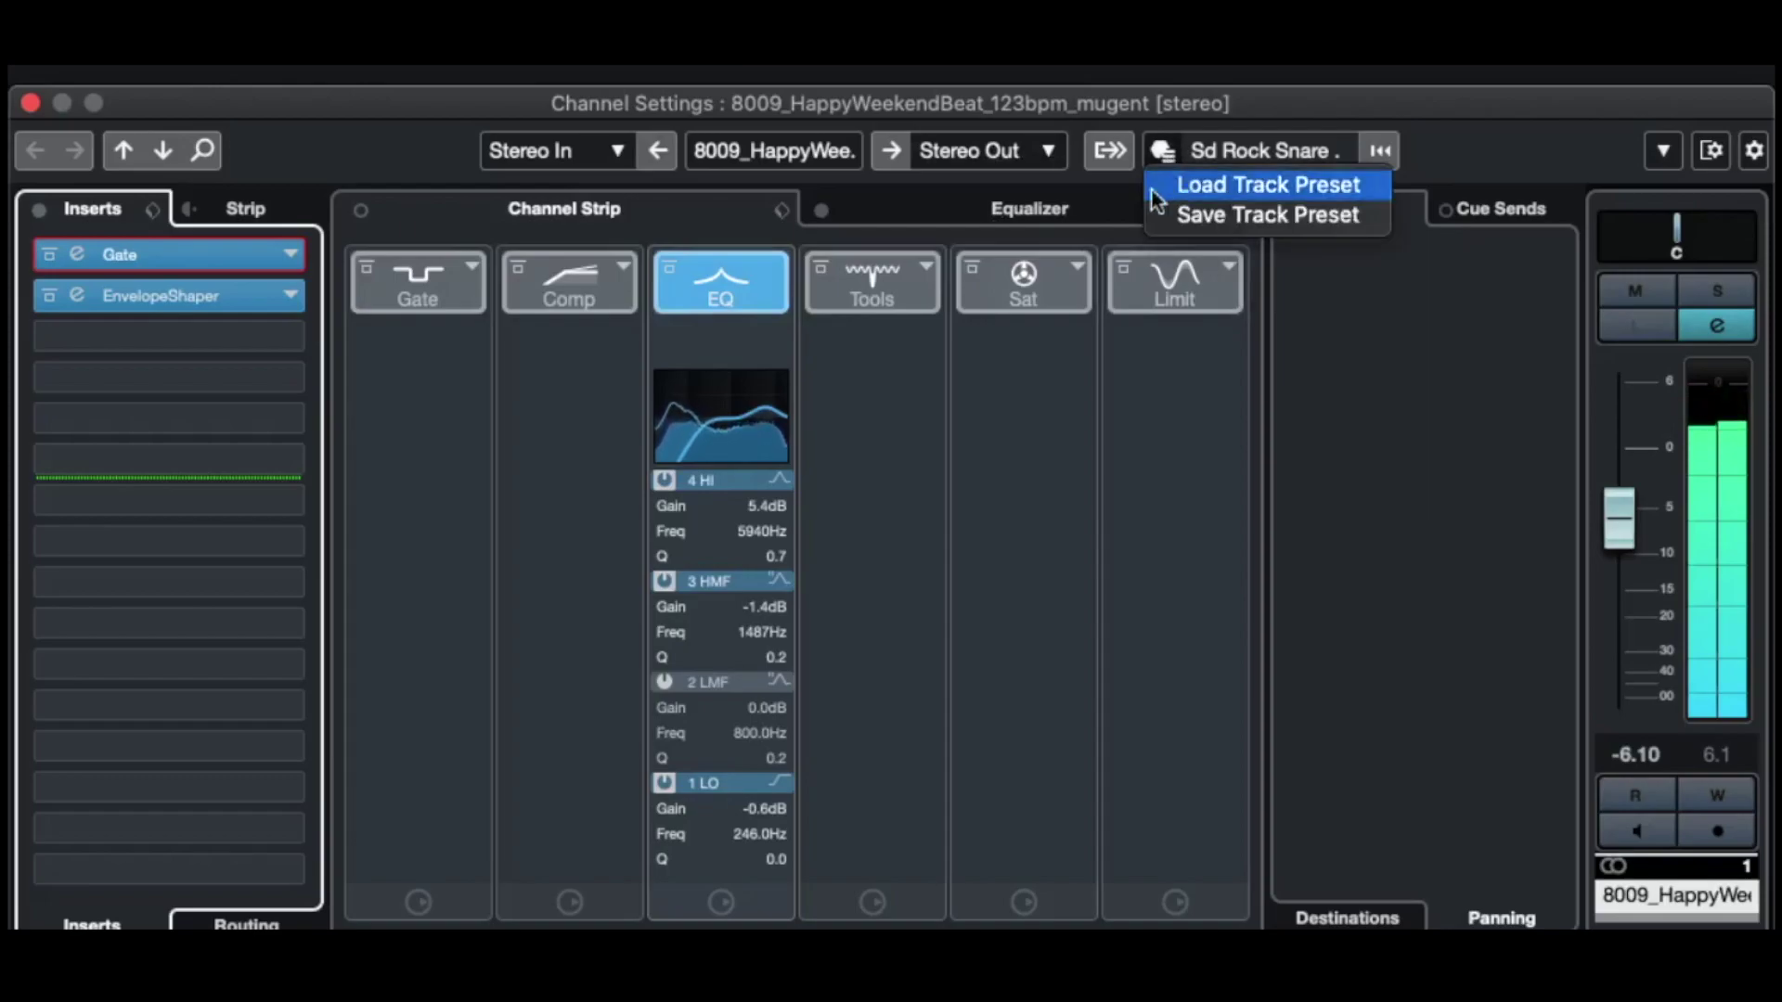
{"action": "left_click", "coordinate": [1235, 185]}
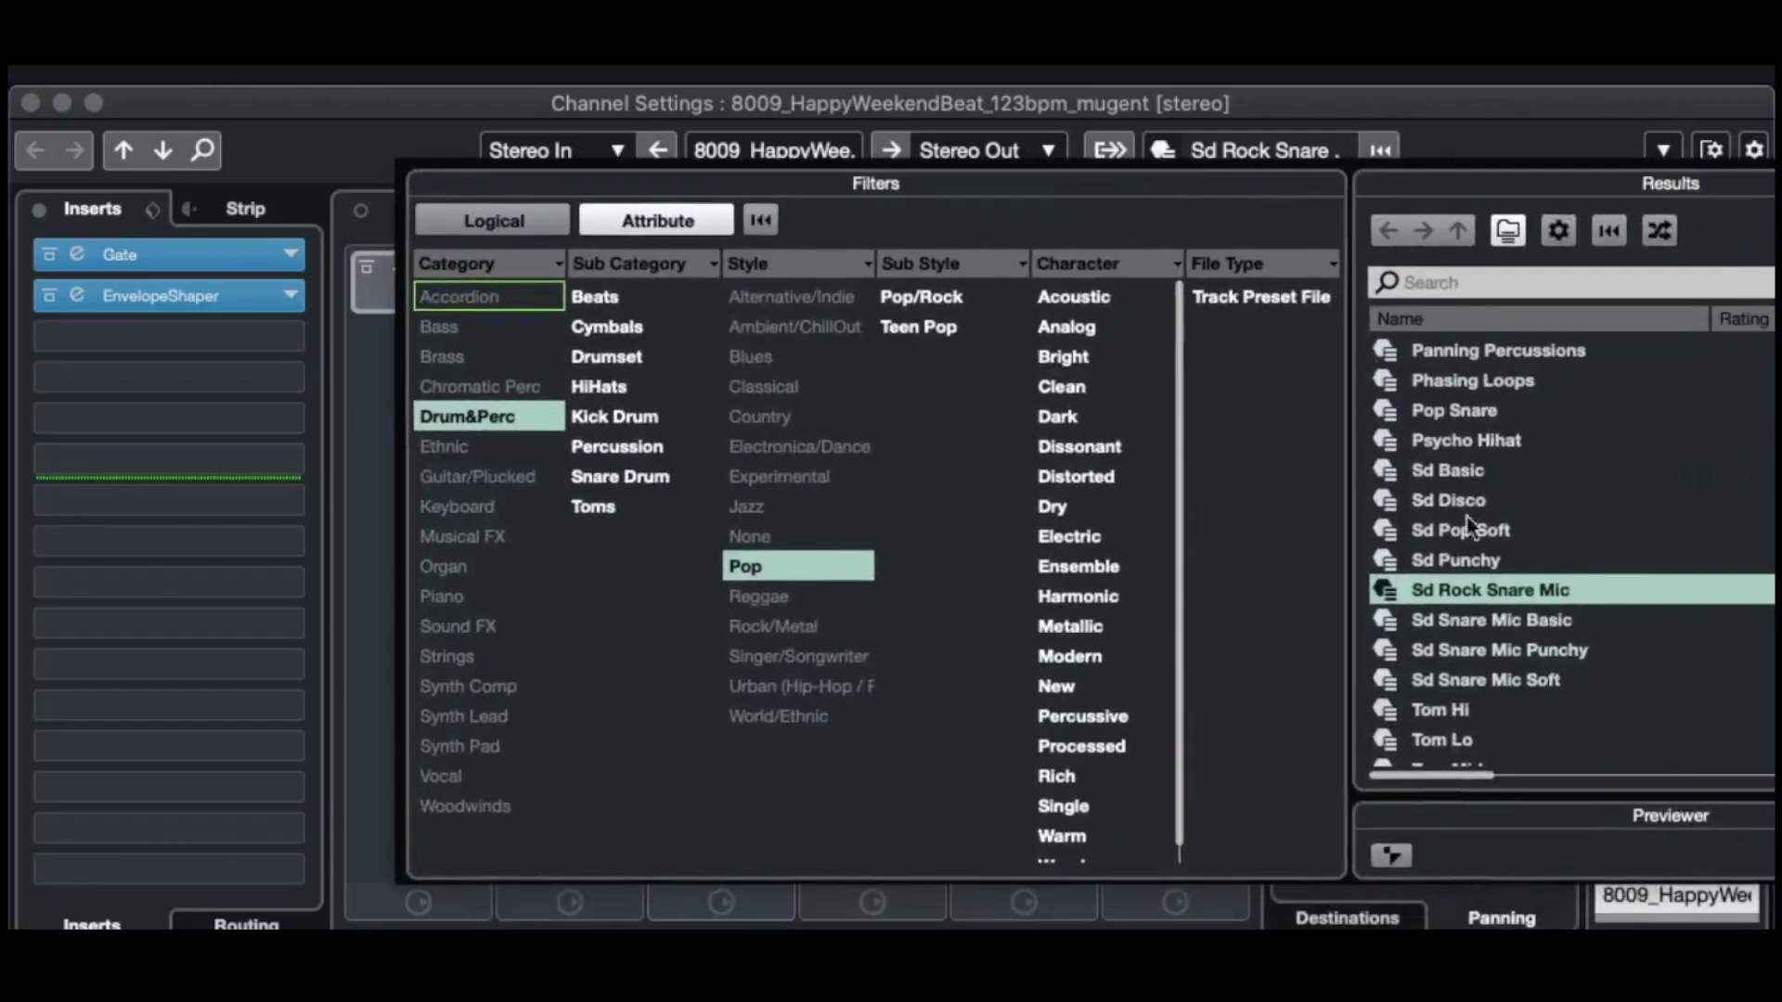
{"action": "double_click", "coordinate": [1512, 659]}
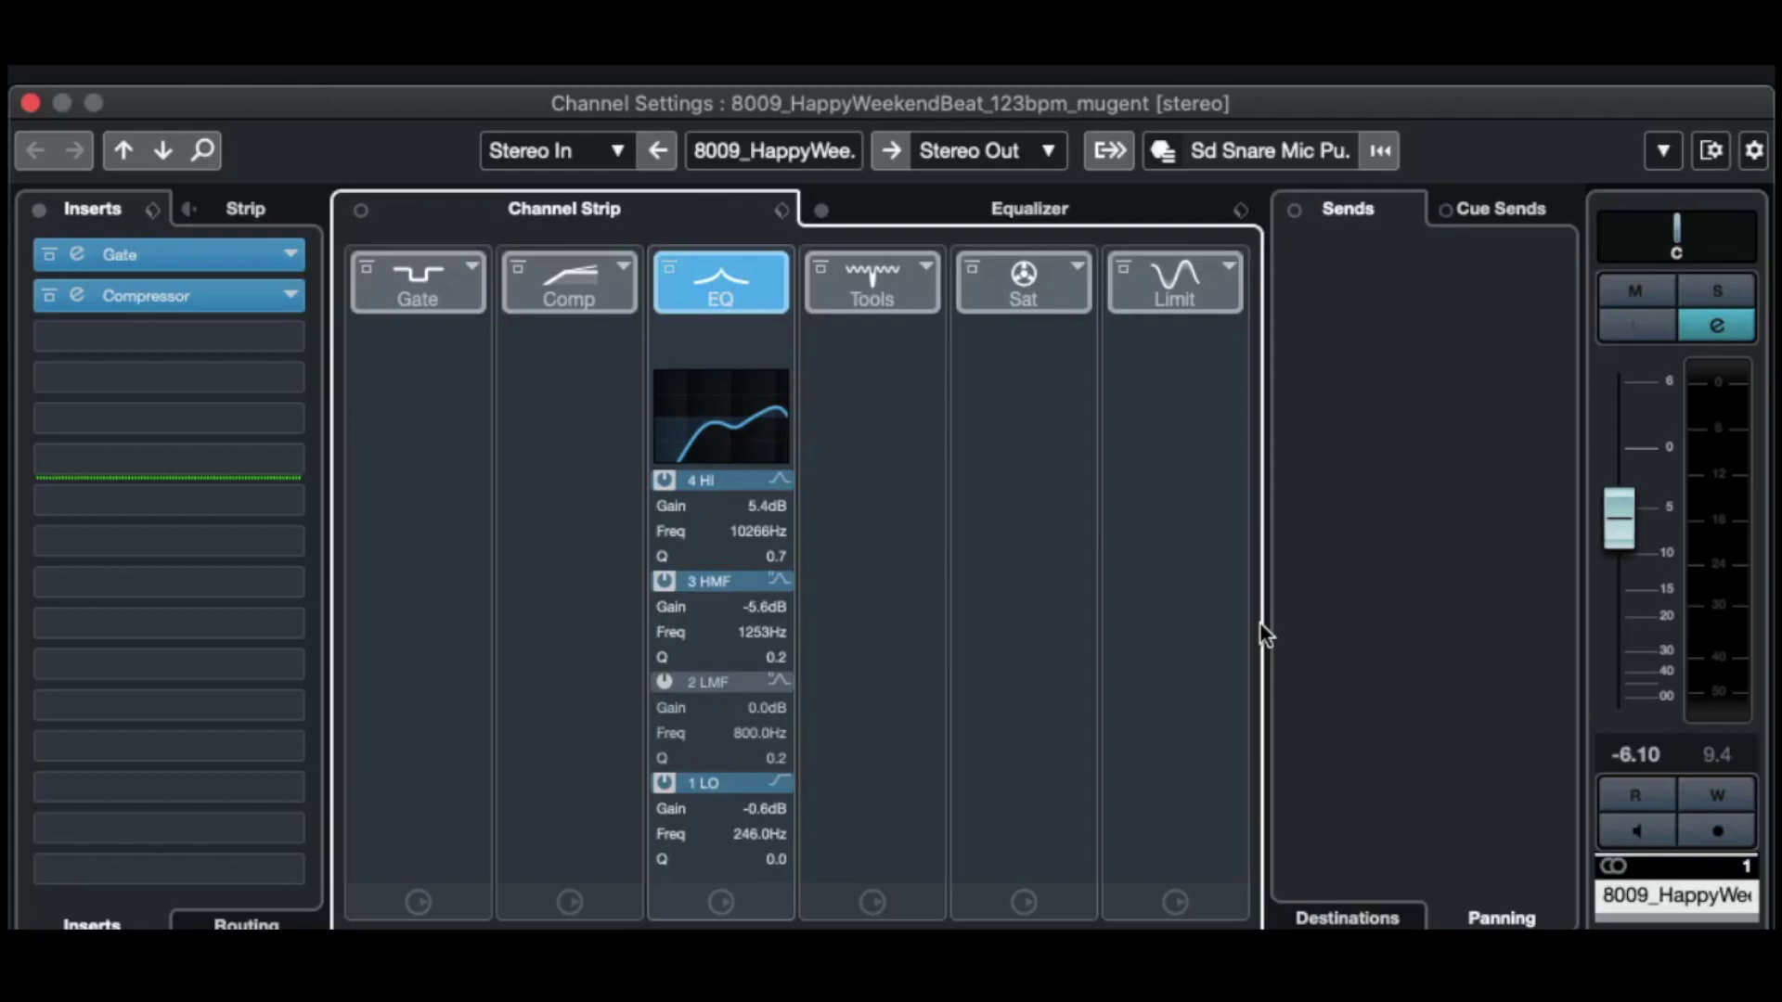
{"action": "left_click", "coordinate": [1166, 158]}
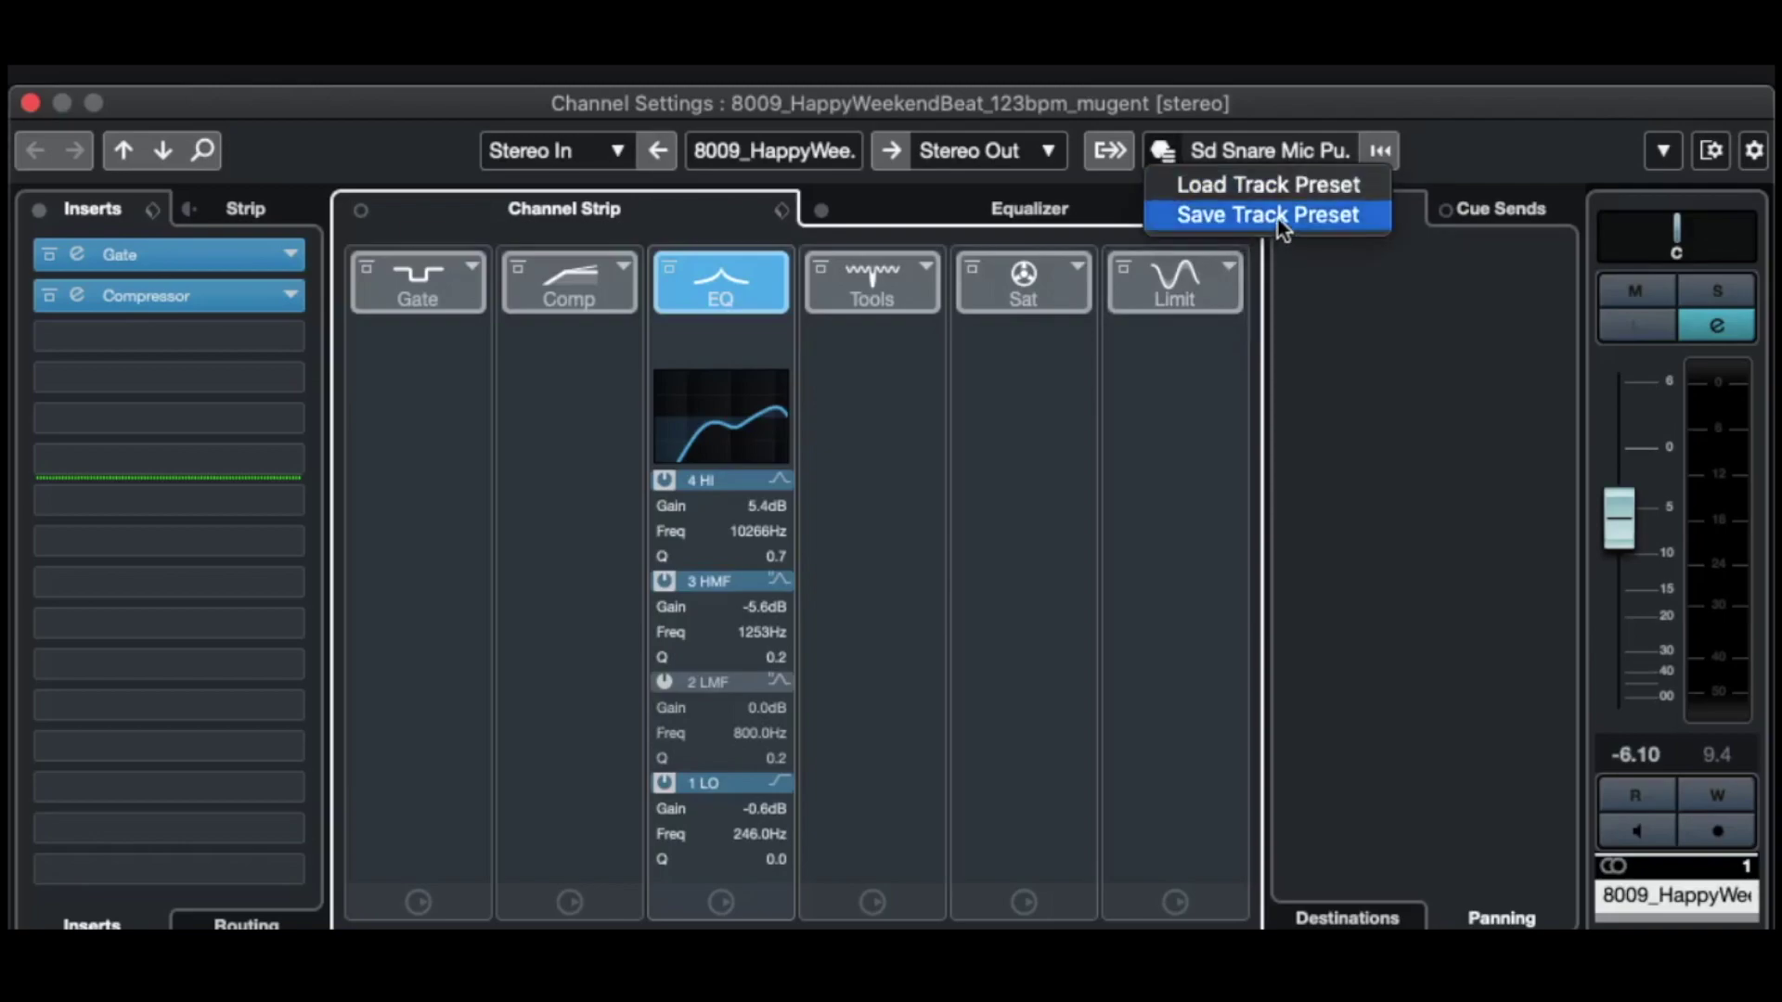
{"action": "left_click", "coordinate": [961, 607]}
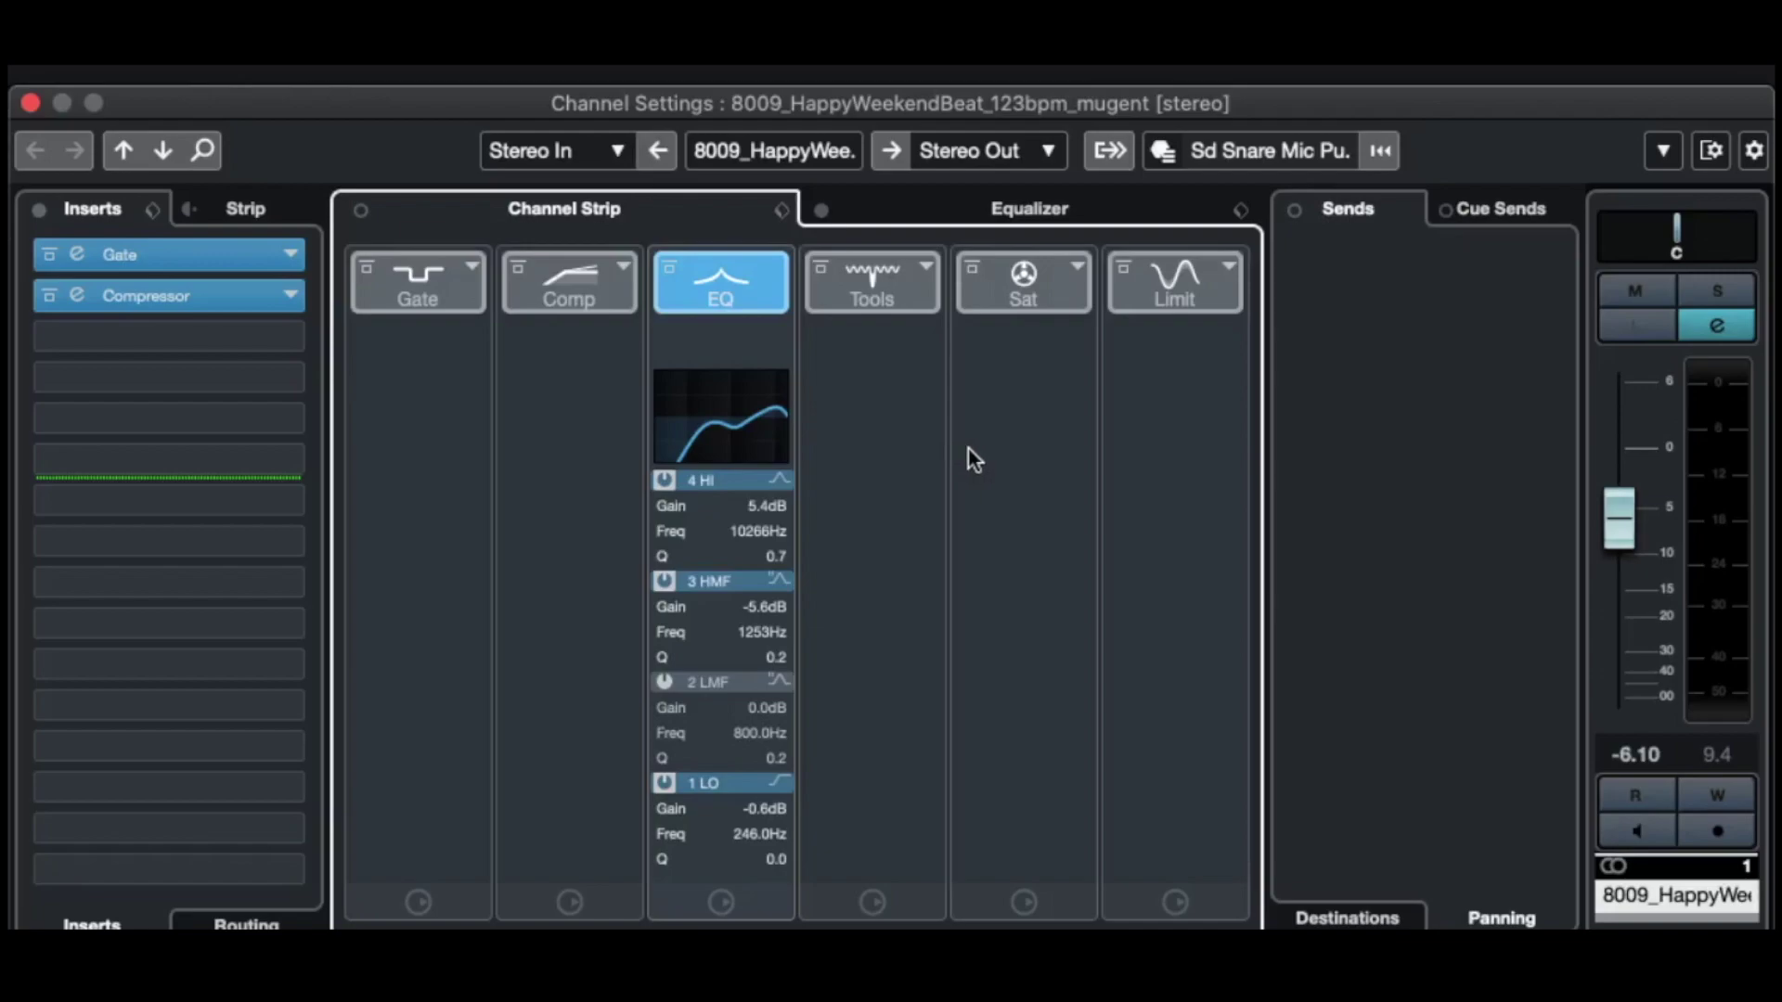
{"action": "left_click", "coordinate": [1164, 152]}
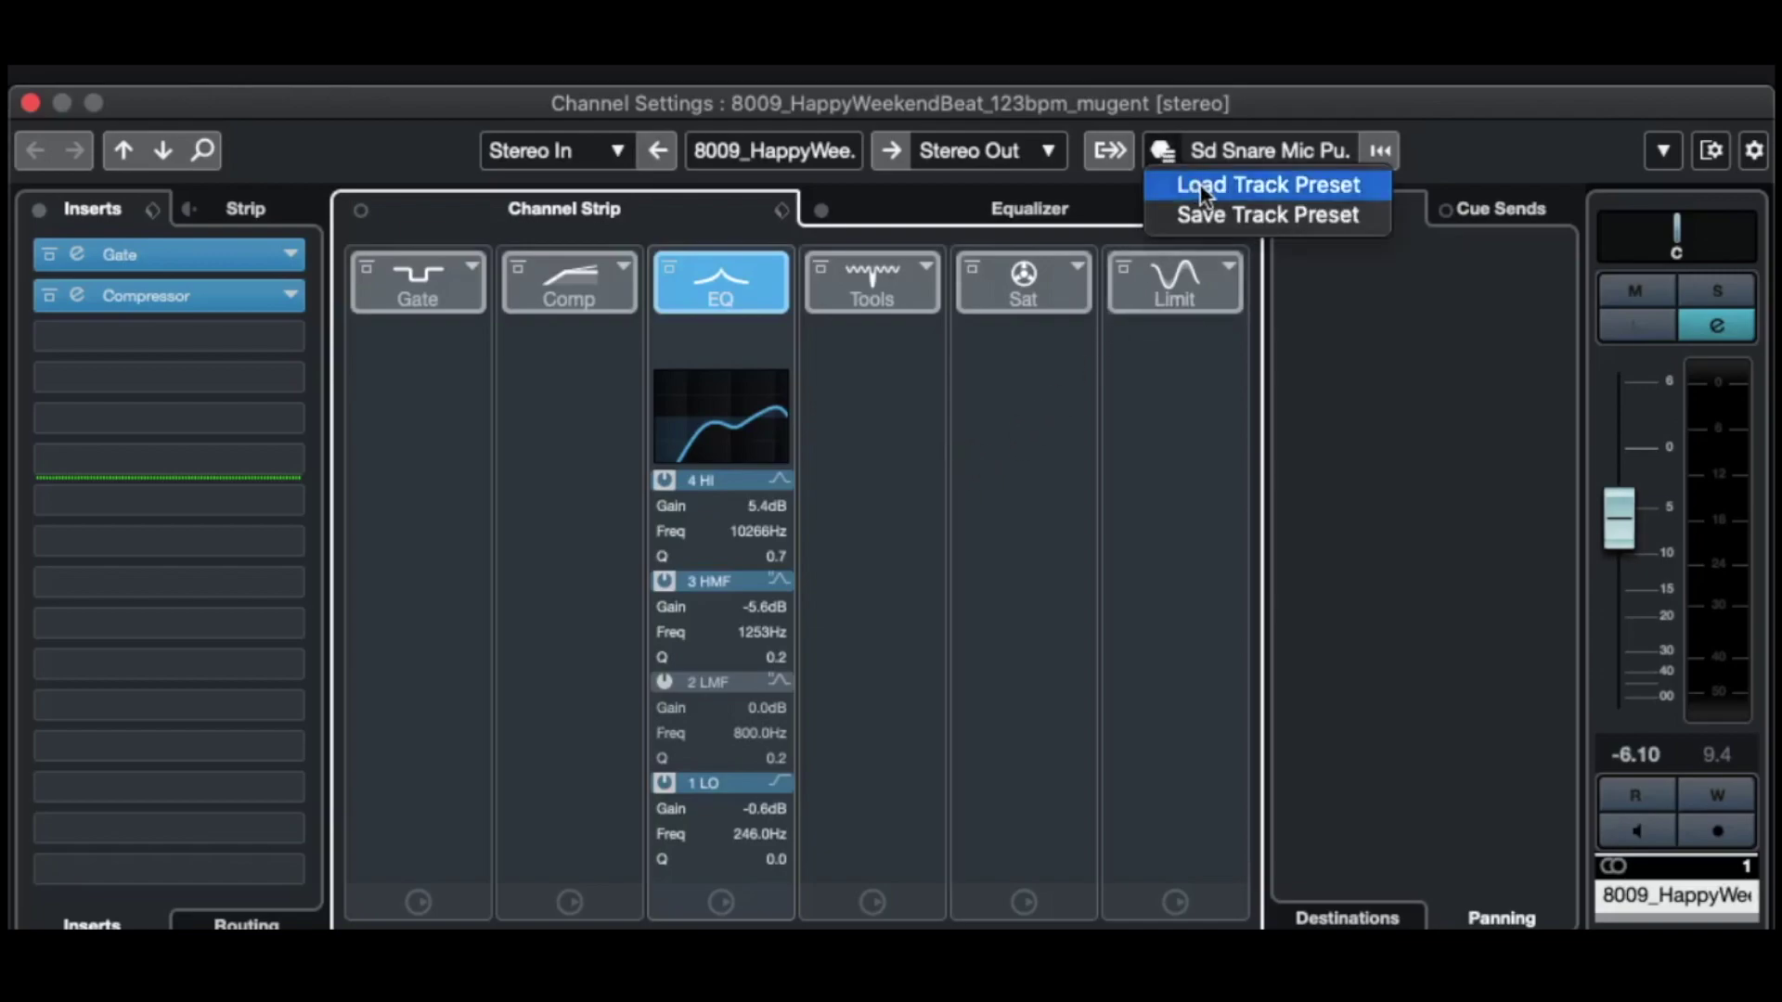
{"action": "left_click", "coordinate": [1171, 460]}
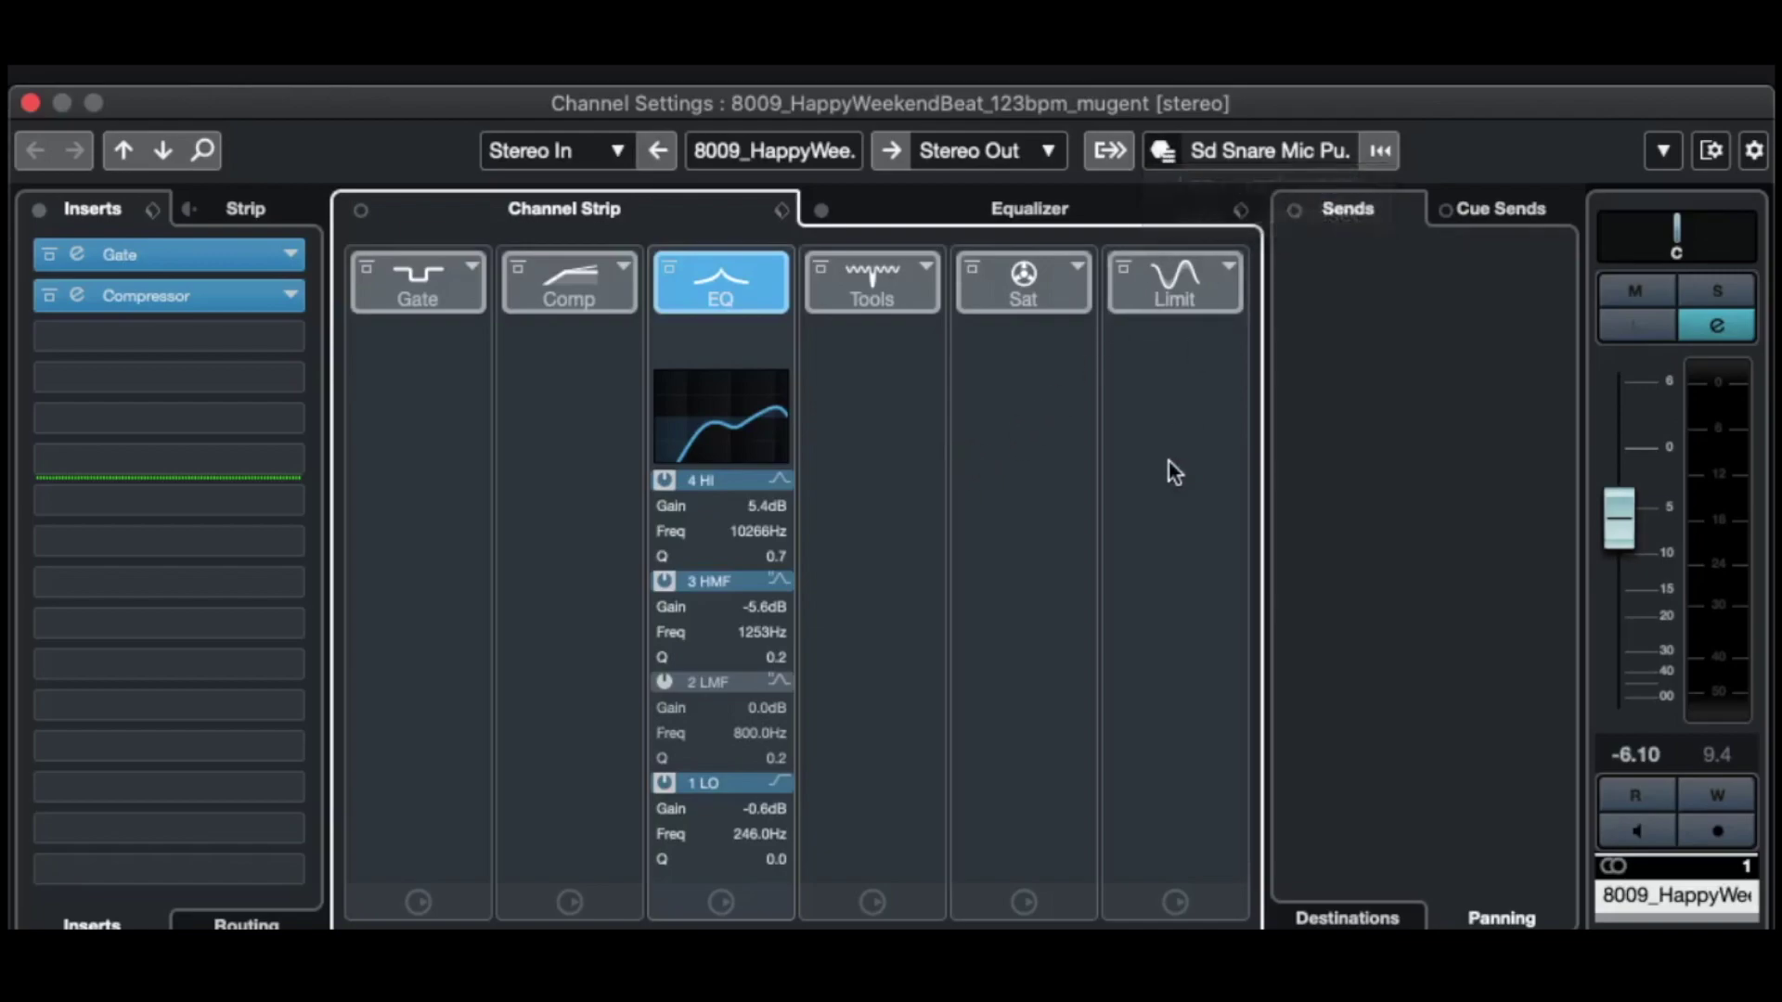